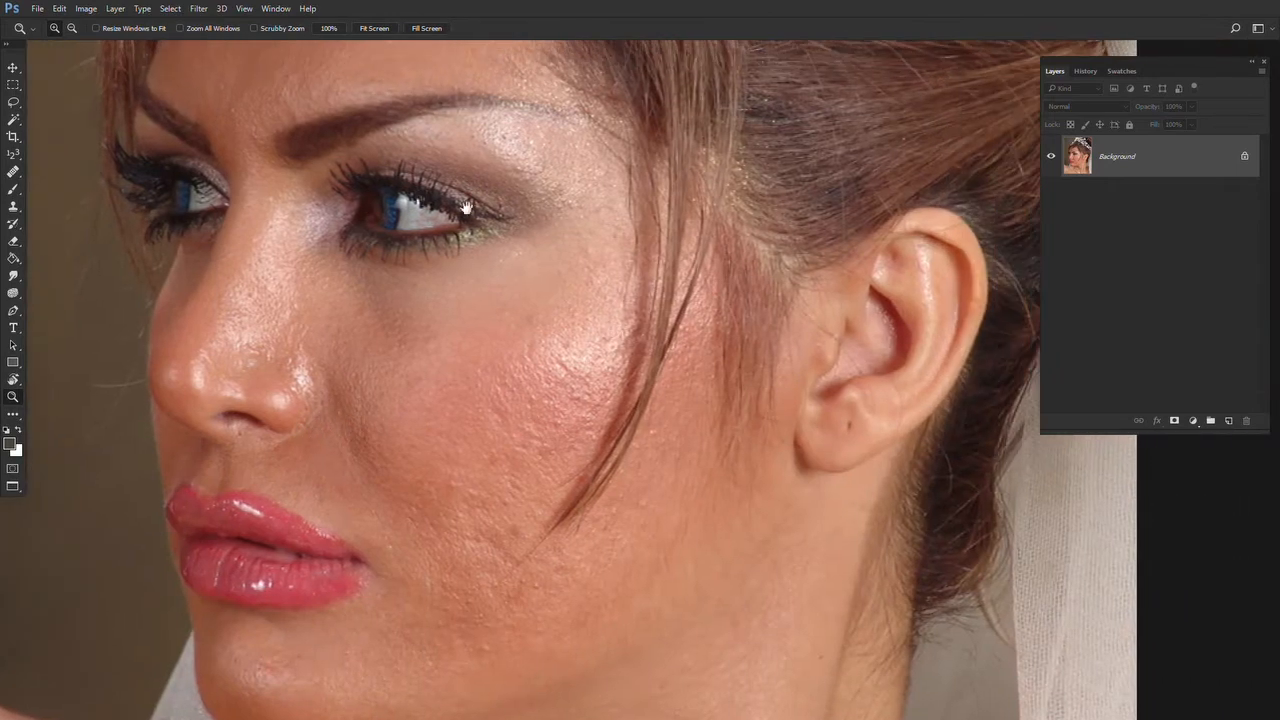
Try cloning shaded skin from the fold beside the nose onto the middle of the cheek with an enlarged Clone Stamp brush.
drag(440, 399, 432, 377)
scroll(431, 379, up, 1)
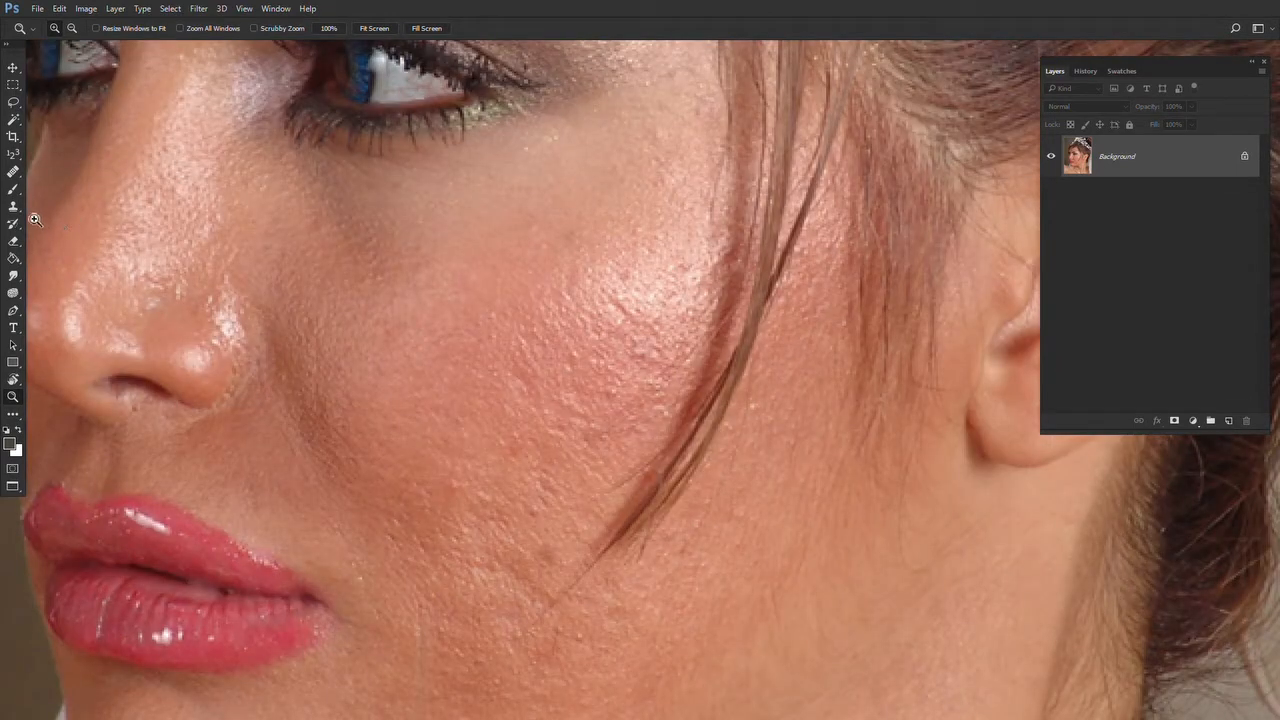
click(506, 492)
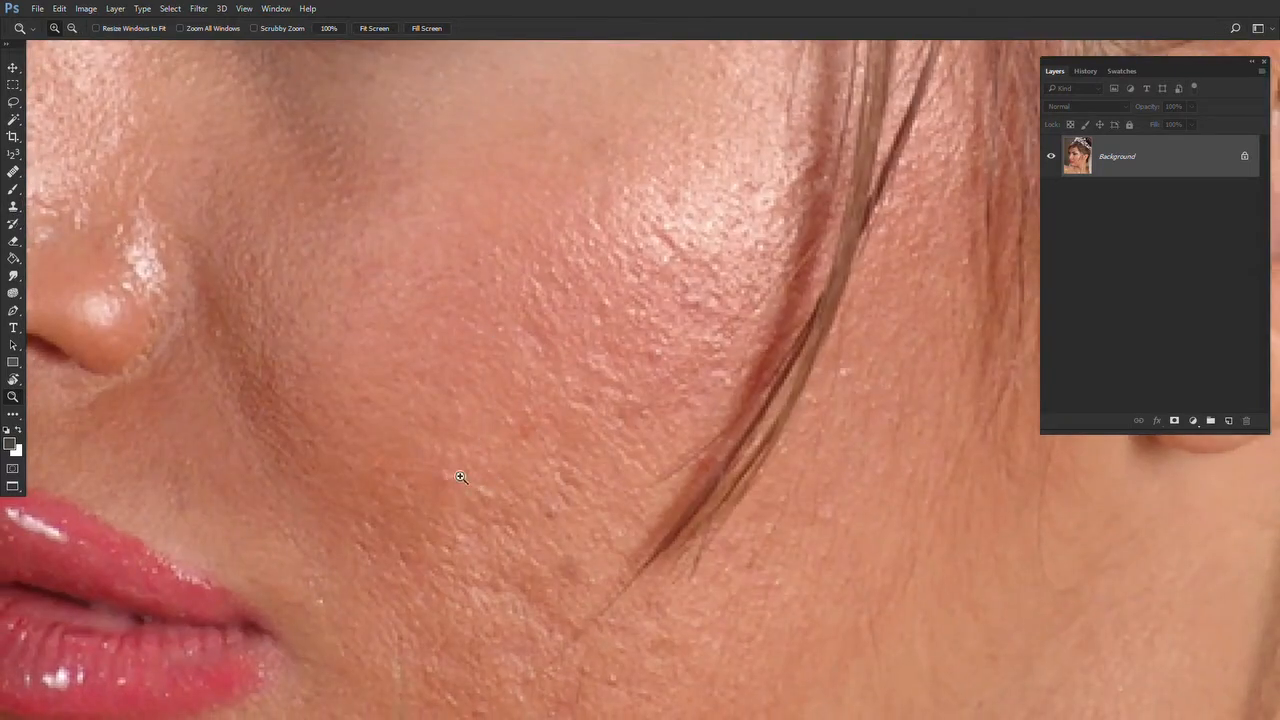
click(14, 208)
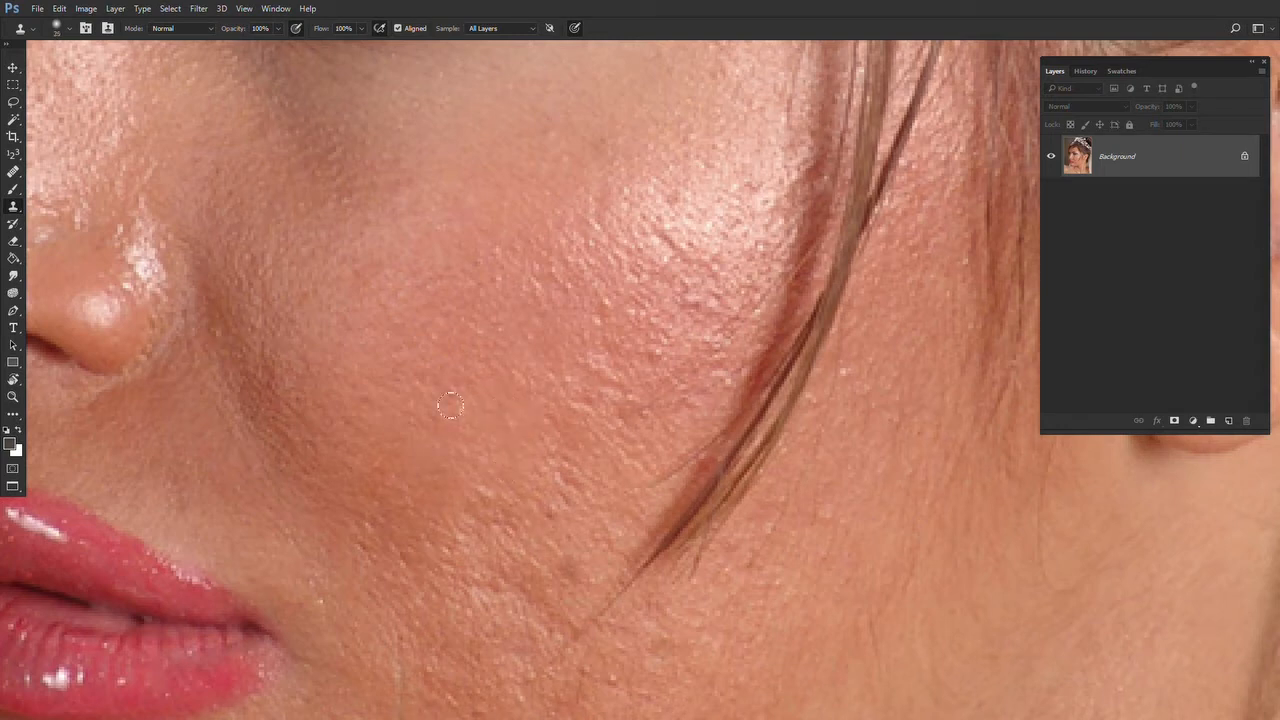
alt+click(288, 425)
key(bracketright)
key(bracketright)
drag(556, 298, 600, 305)
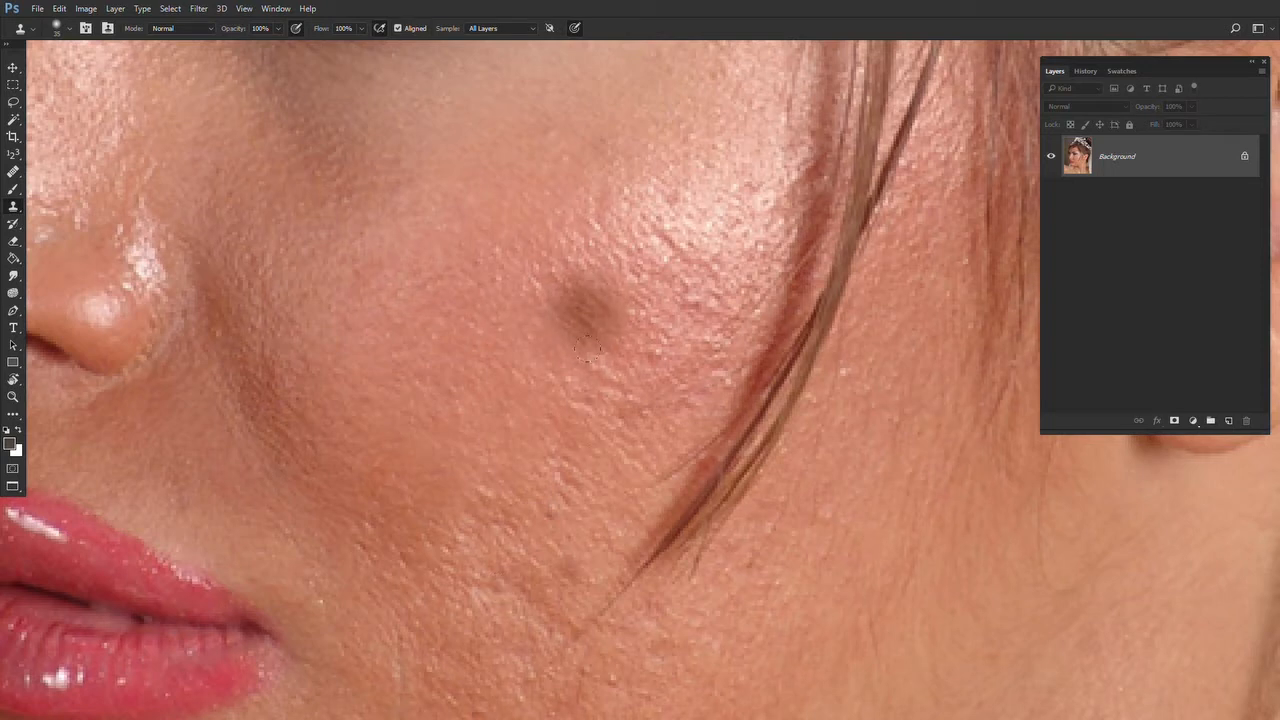
Undo the dark cloned patch on the cheek.
drag(535, 302, 528, 349)
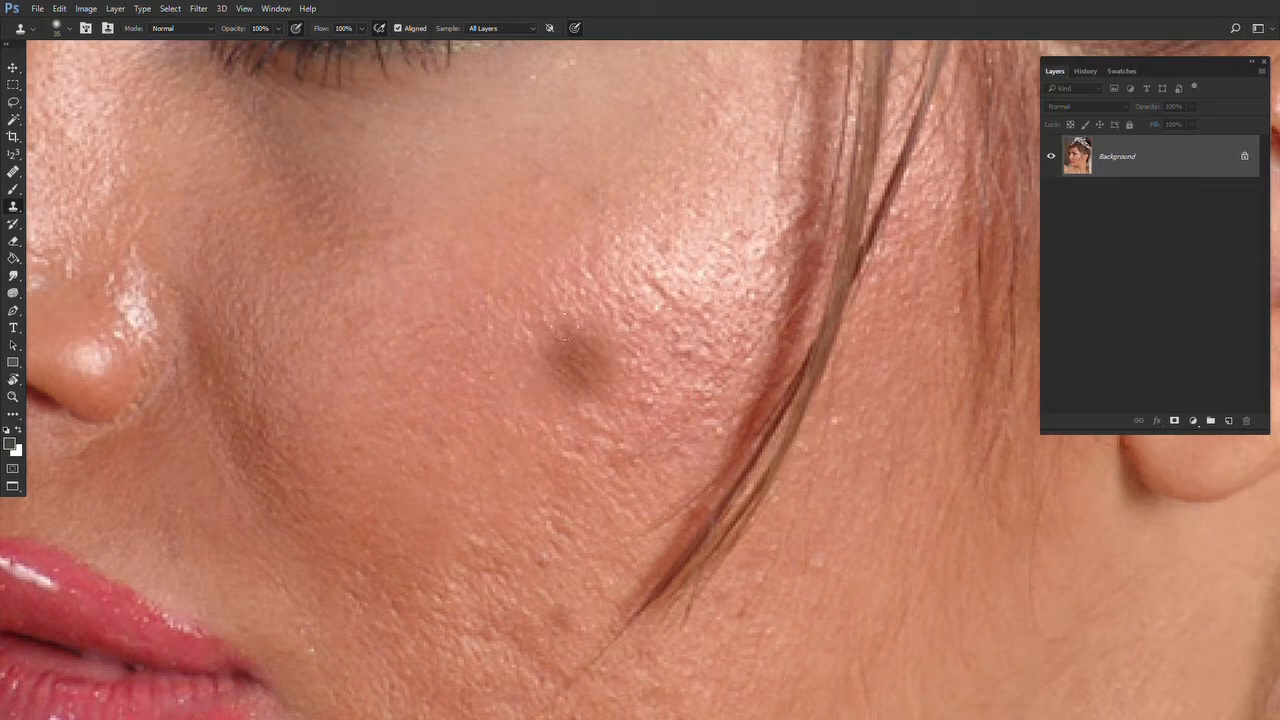
key(z)
click(548, 385)
alt+click(575, 391)
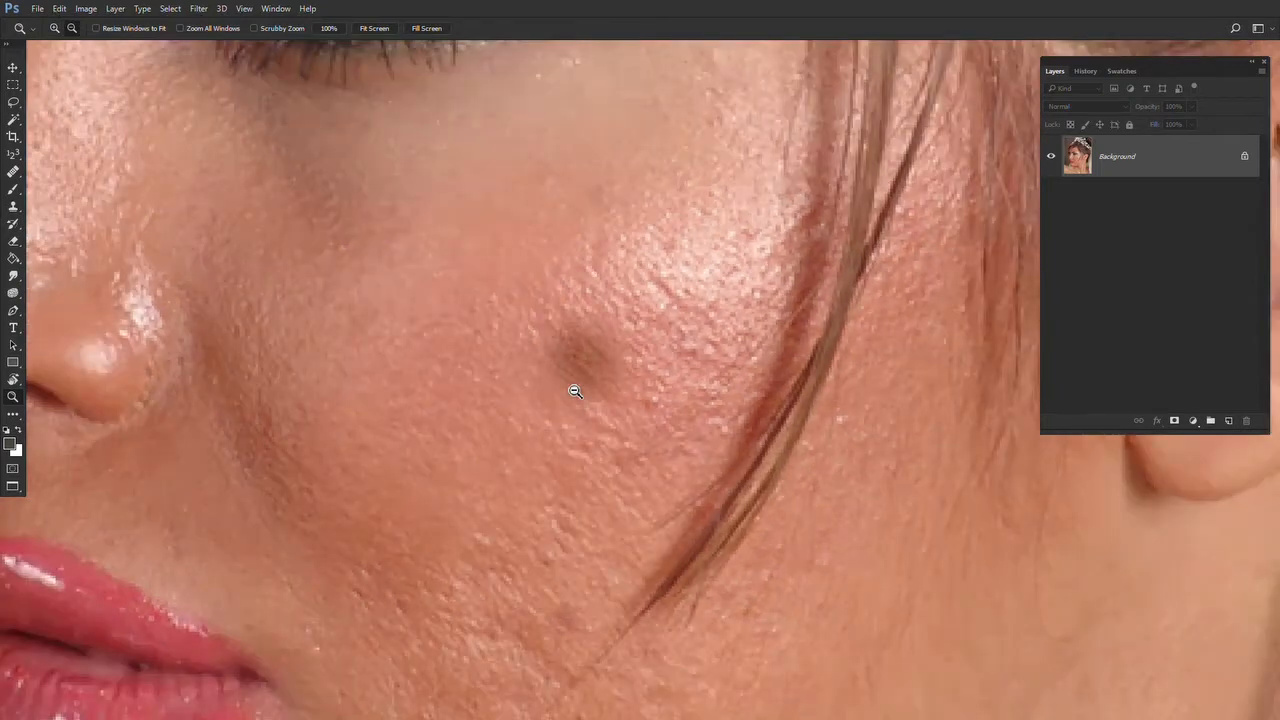
key(ctrl+z)
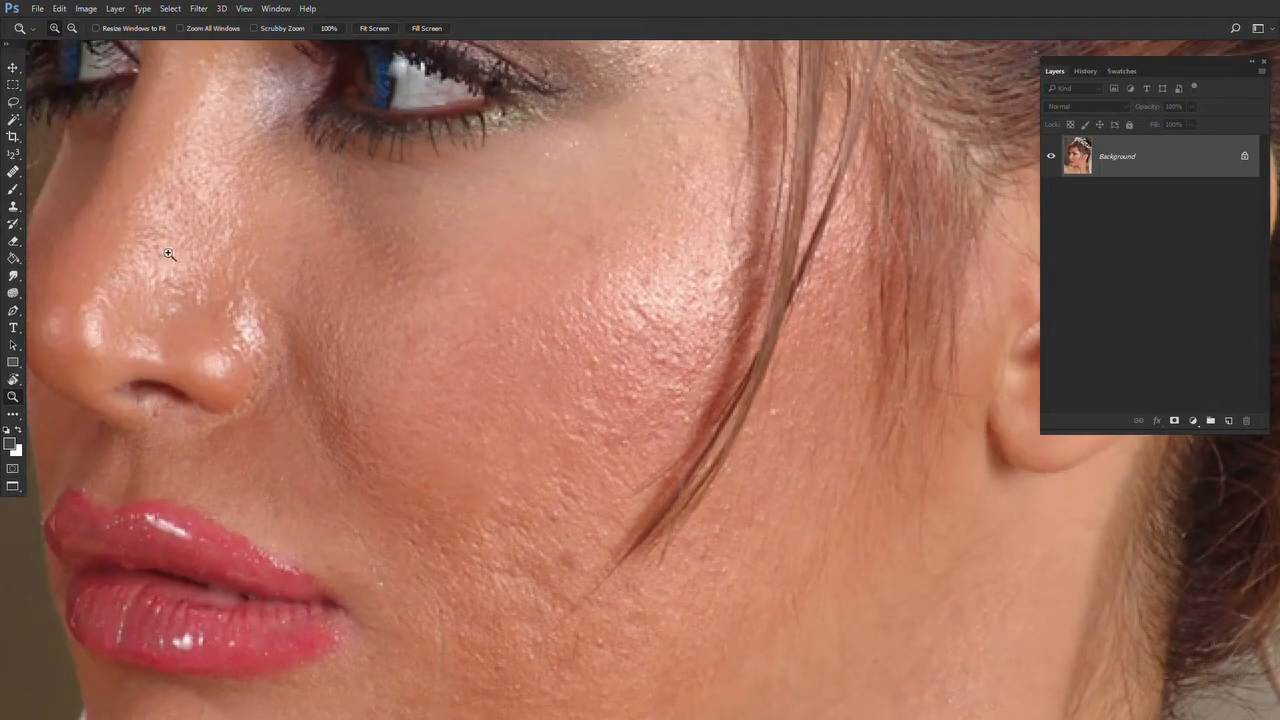
Heal a small area in the shiny part of the upper cheek with the Healing Brush, sampling the skin beside it.
click(20, 178)
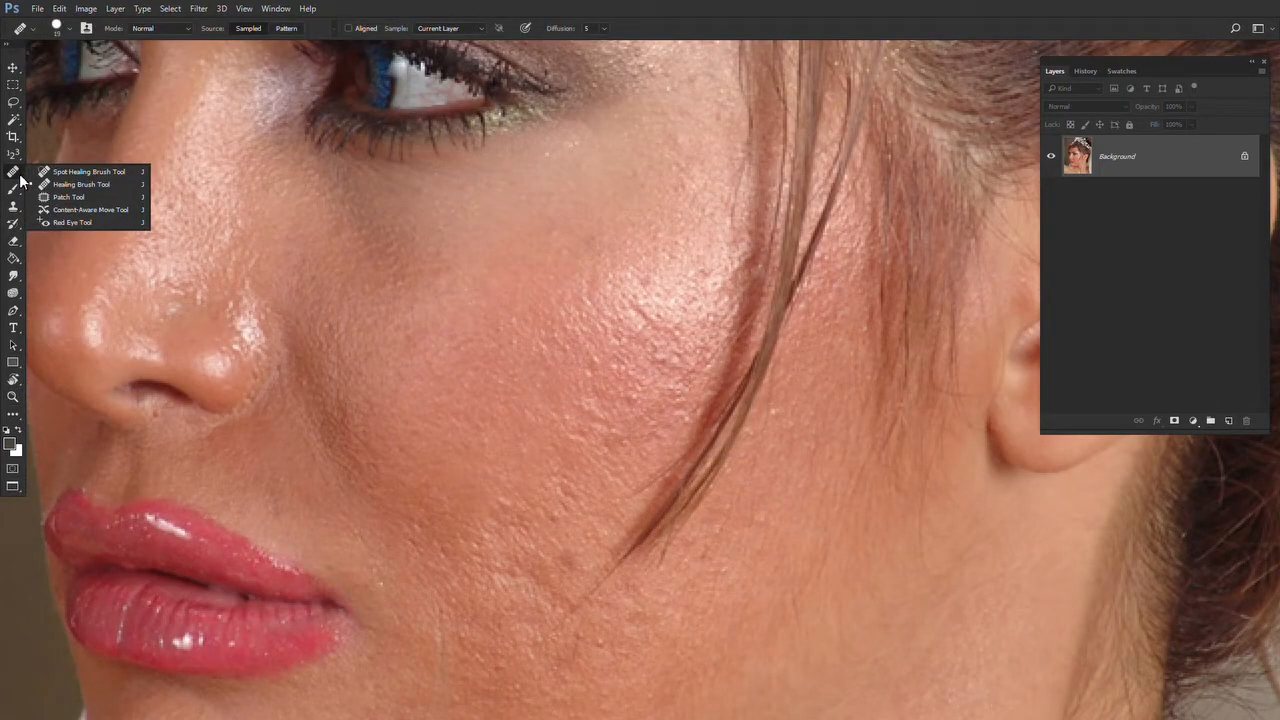
click(75, 187)
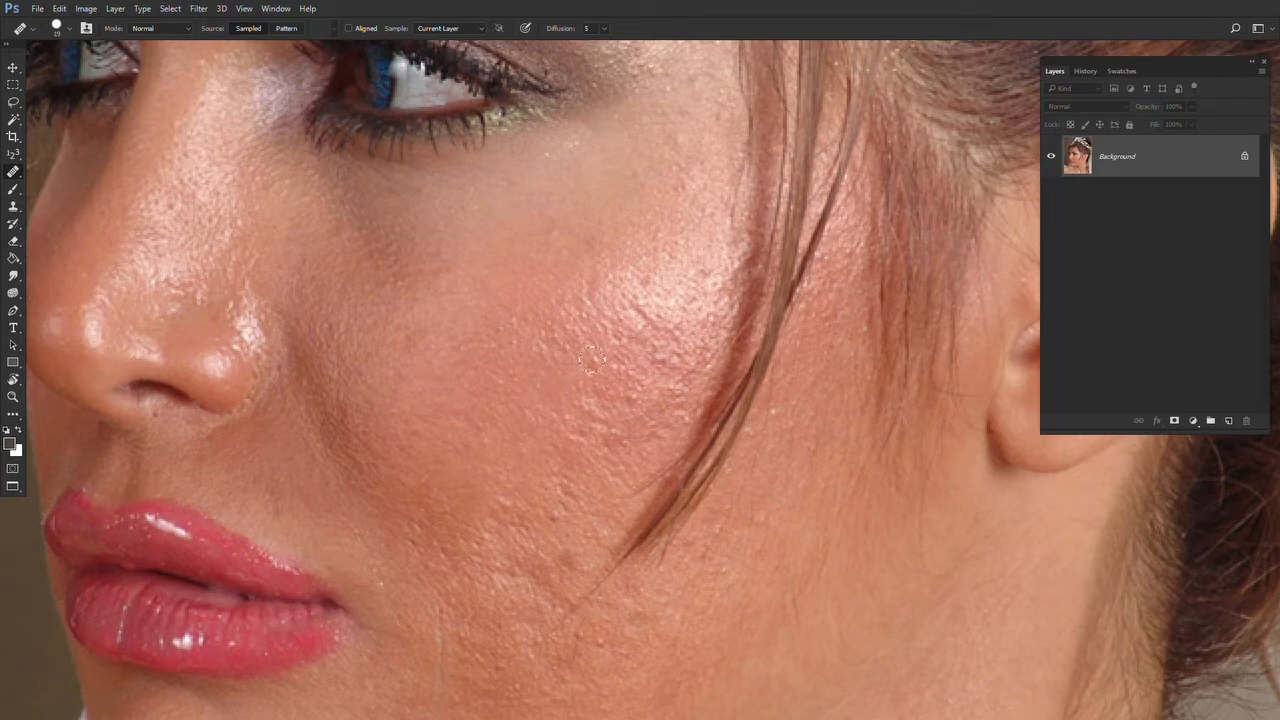
alt+click(554, 315)
drag(642, 303, 649, 317)
Test the Clone Stamp on the middle of the cheek using shaded skin from the nose fold, and undo the stroke.
key(s)
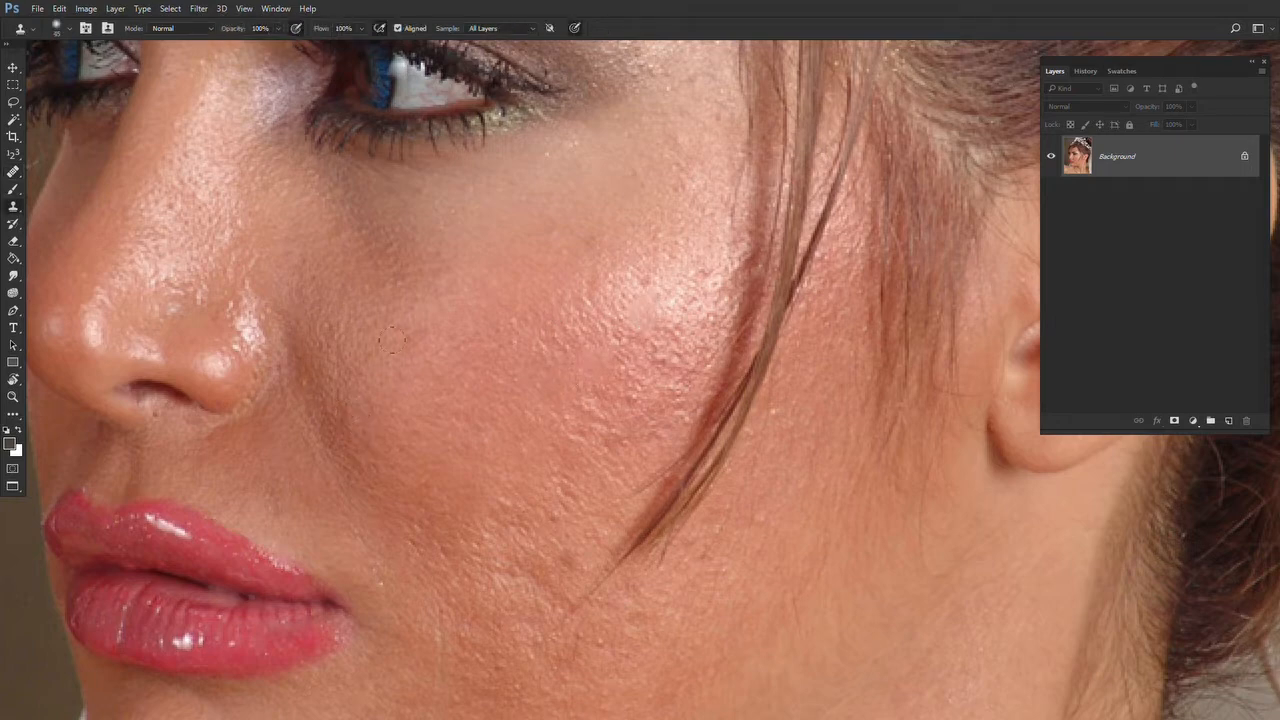
alt+click(343, 450)
drag(557, 403, 563, 398)
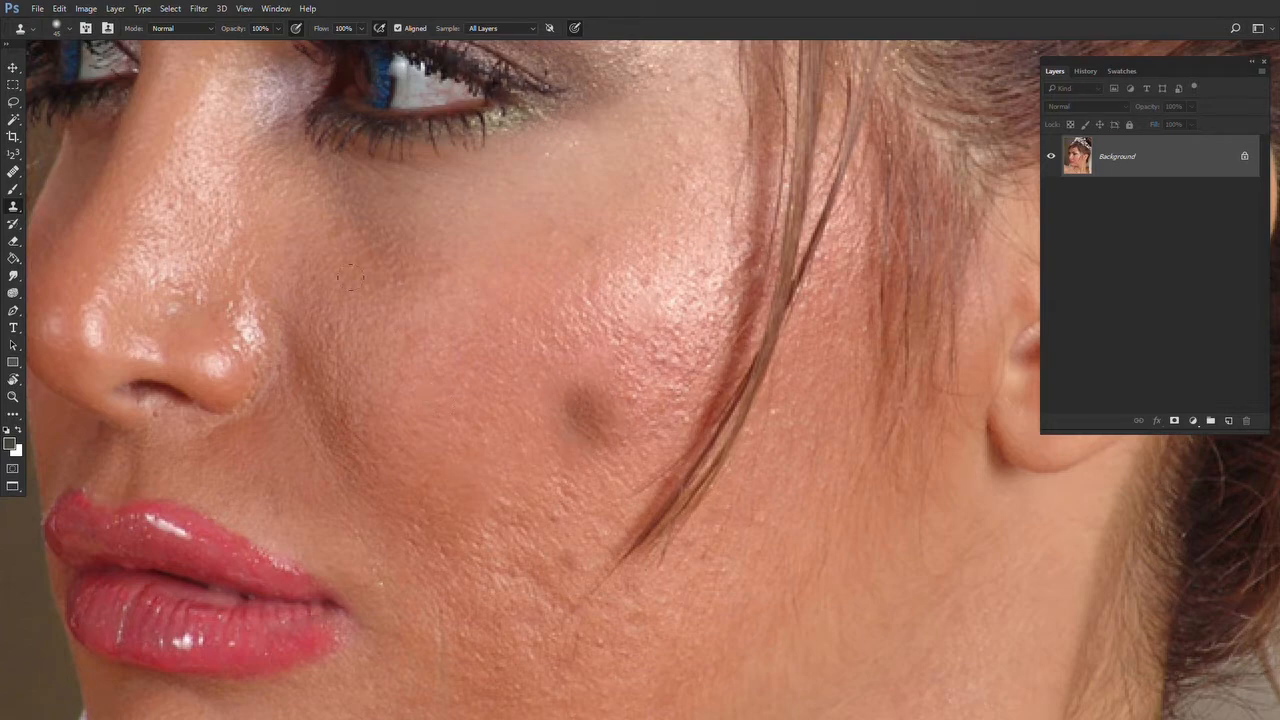
key(ctrl+z)
Paint over the same middle area of the cheek with the Healing Brush to blend the skin texture.
click(13, 172)
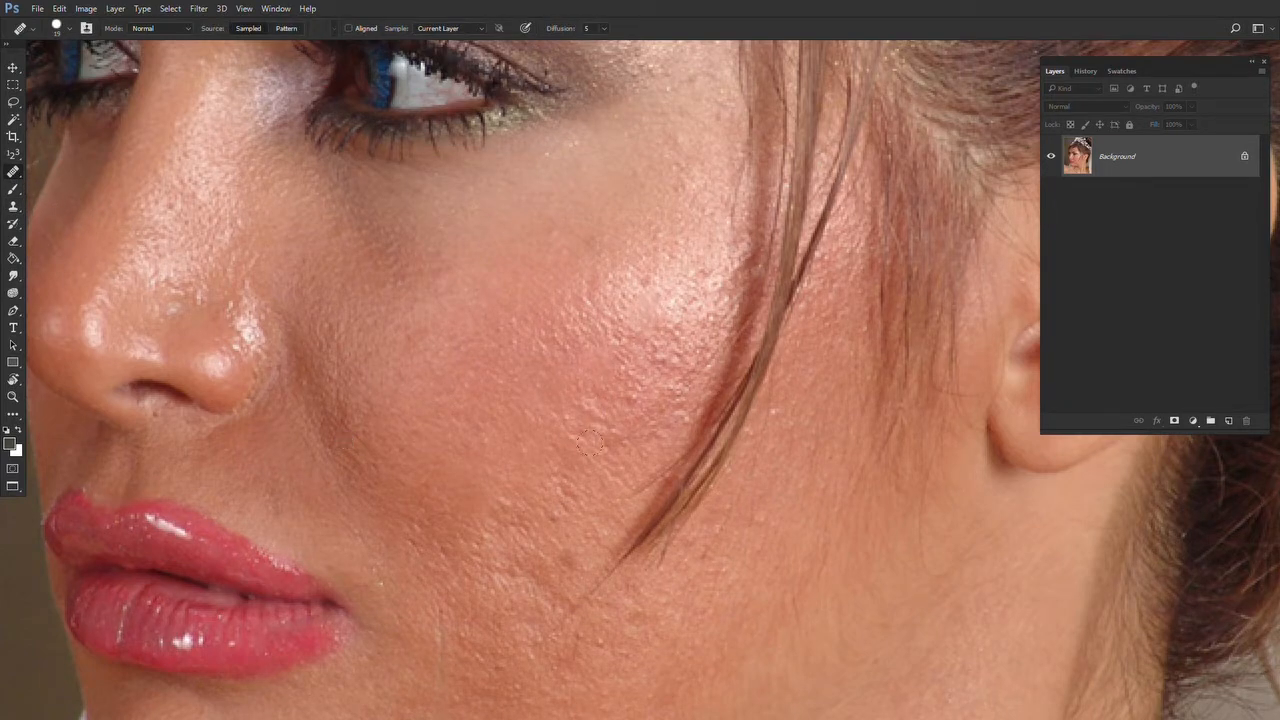
click(574, 404)
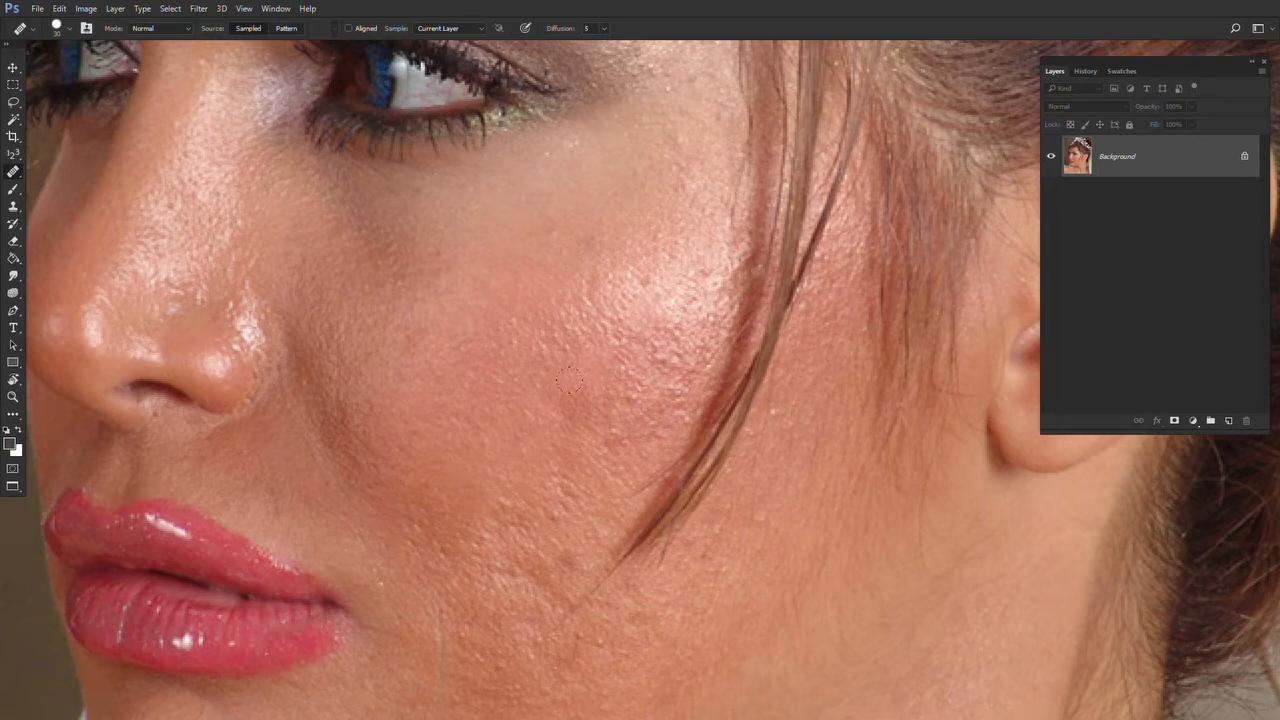
drag(568, 380, 572, 418)
Clone shaded skin from the nose fold onto the upper cheek once more for comparison, and undo it.
click(13, 206)
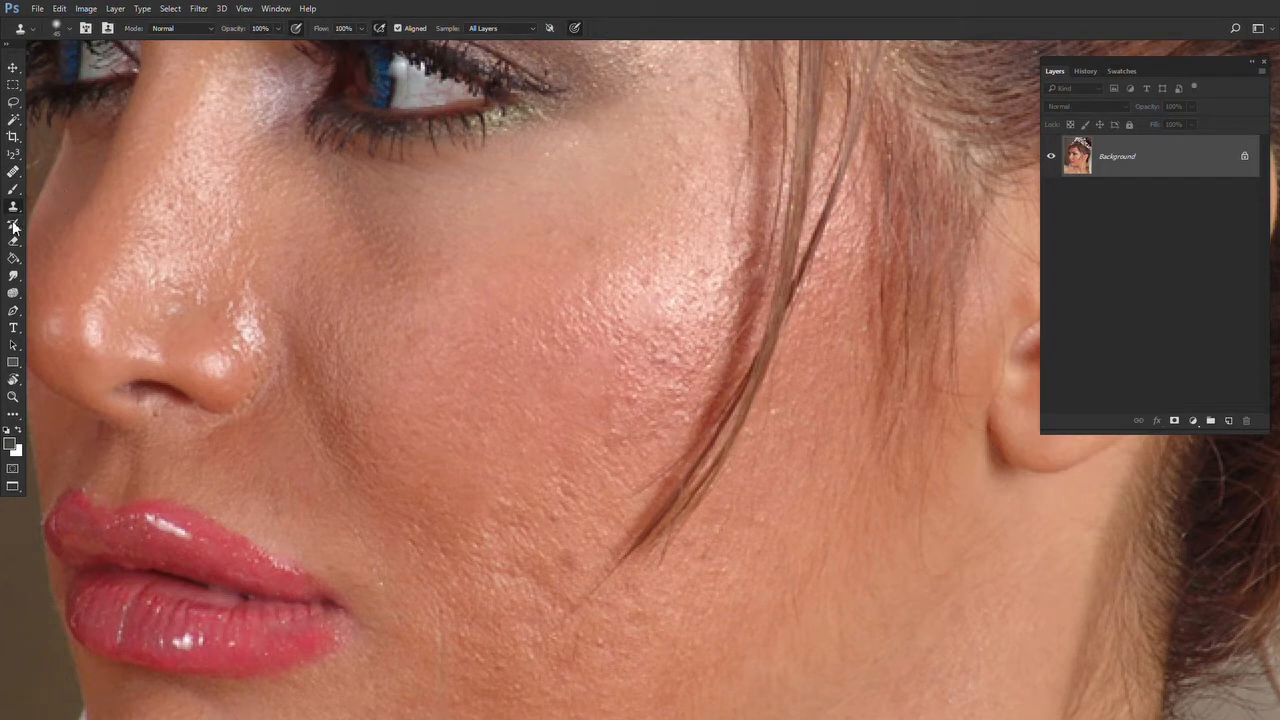
alt+click(334, 432)
drag(568, 345, 540, 318)
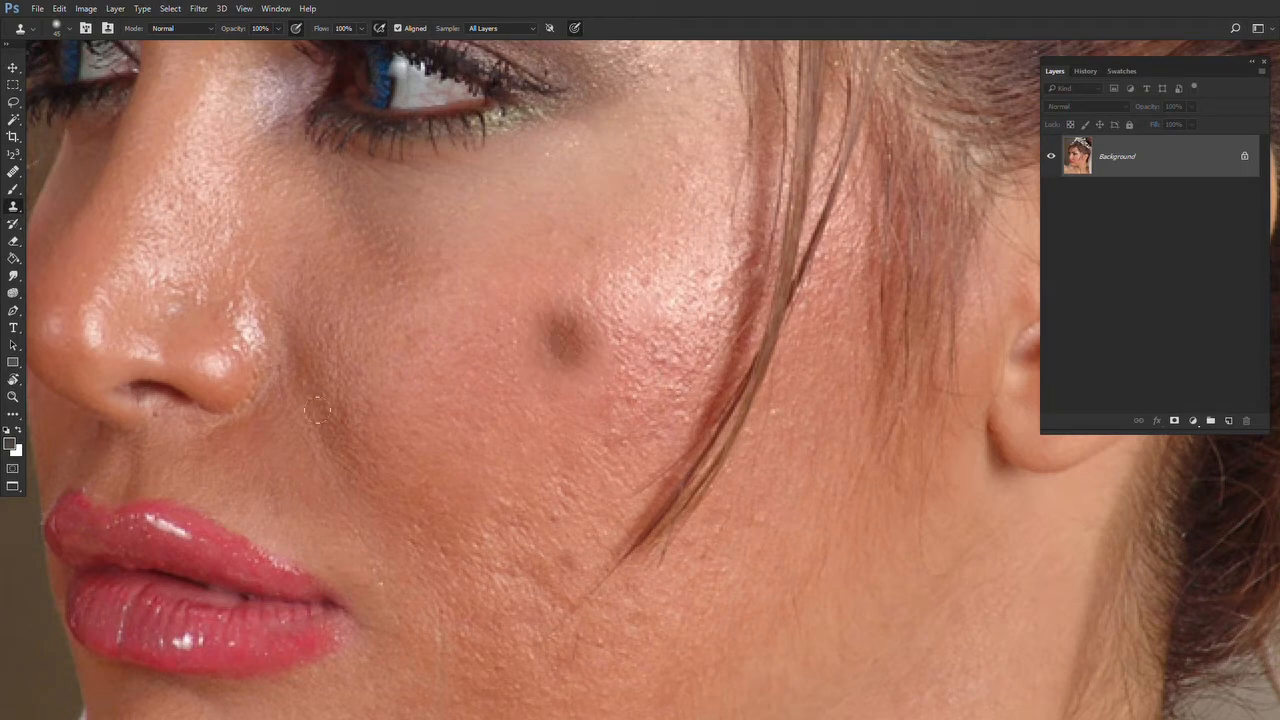
key(ctrl+z)
Heal the spot on the inner upper cheek with the Healing Brush, sampling clean skin just above it.
click(13, 172)
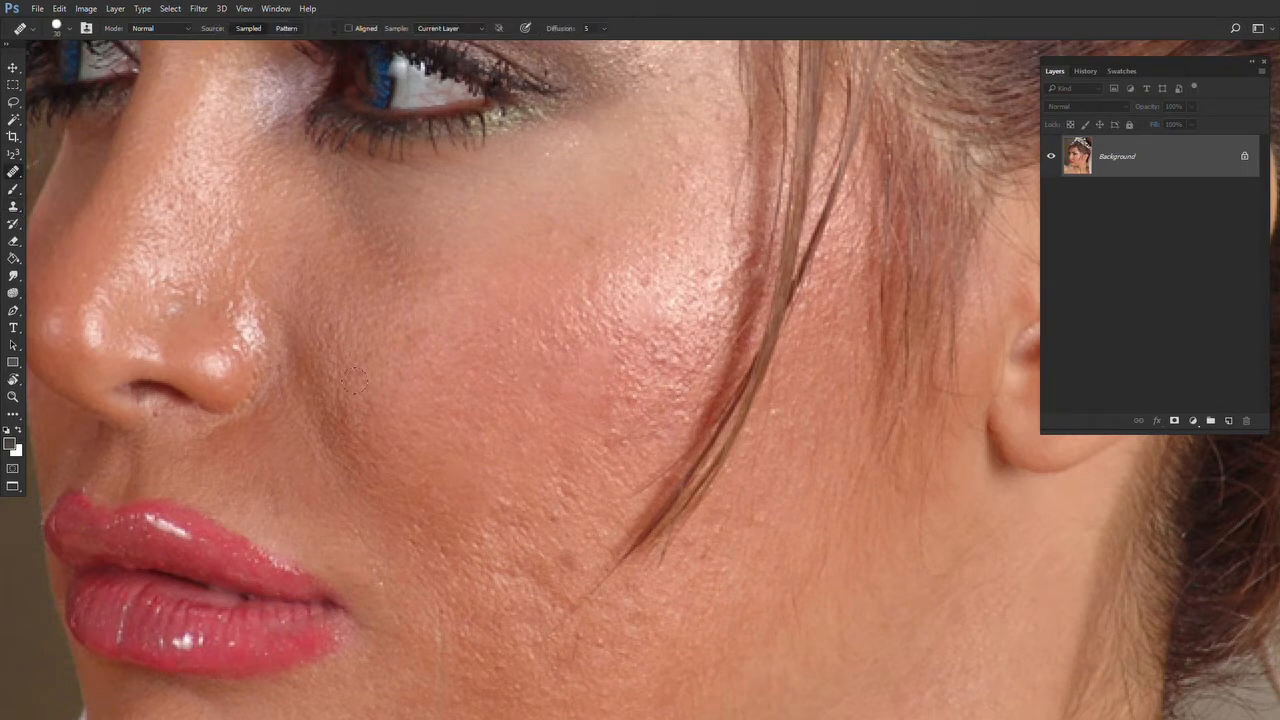
click(526, 333)
alt+click(514, 295)
click(525, 333)
drag(414, 328, 374, 348)
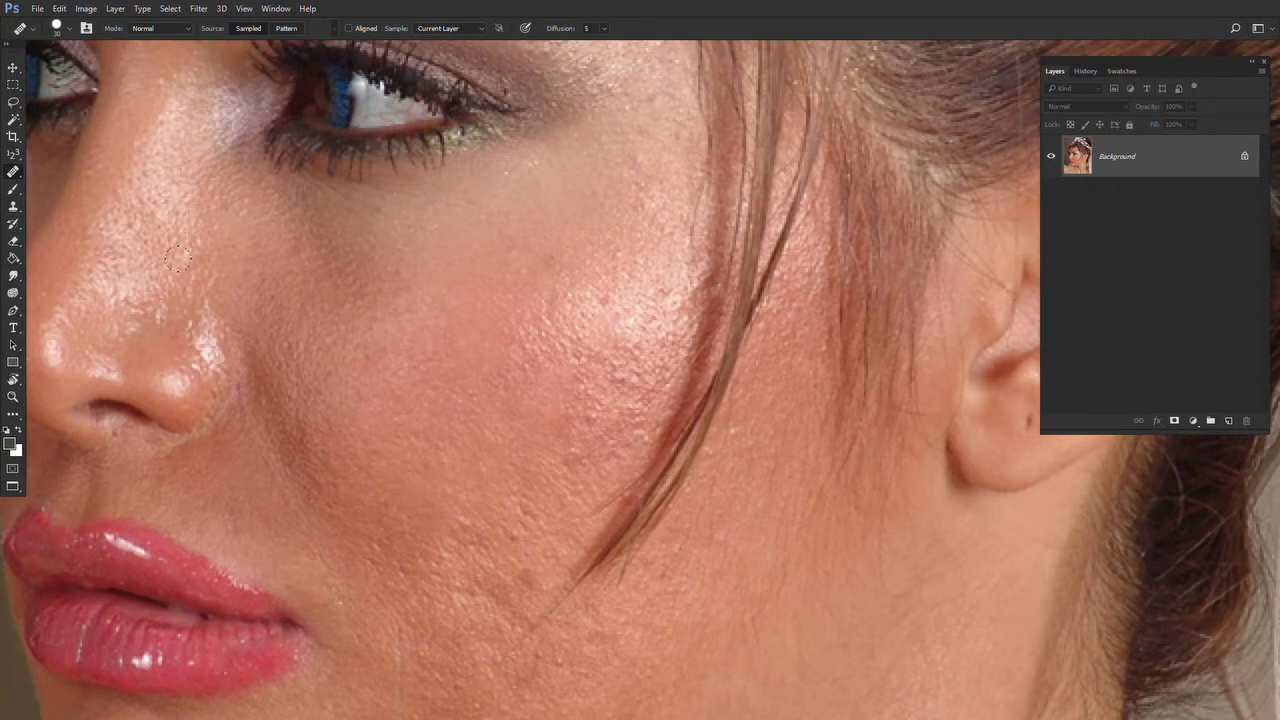
Reselect the Healing Brush, examine its Clone Source settings, and close them unchanged.
click(12, 172)
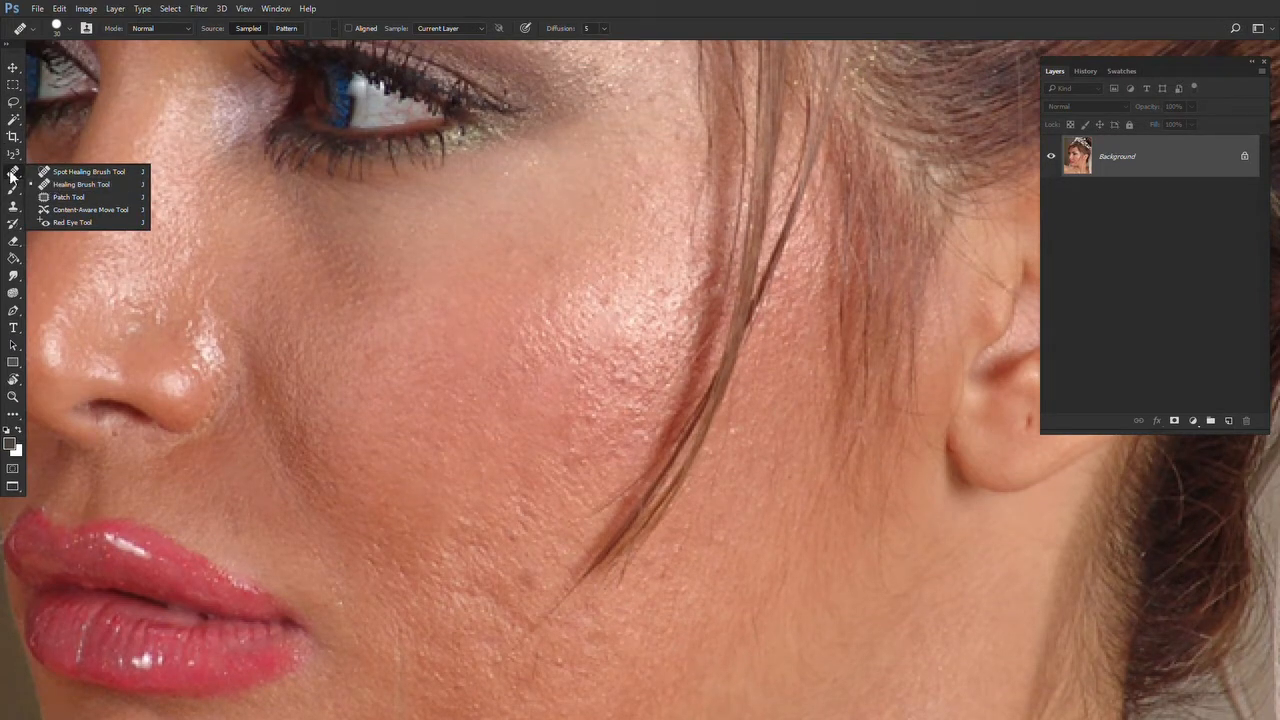
click(12, 173)
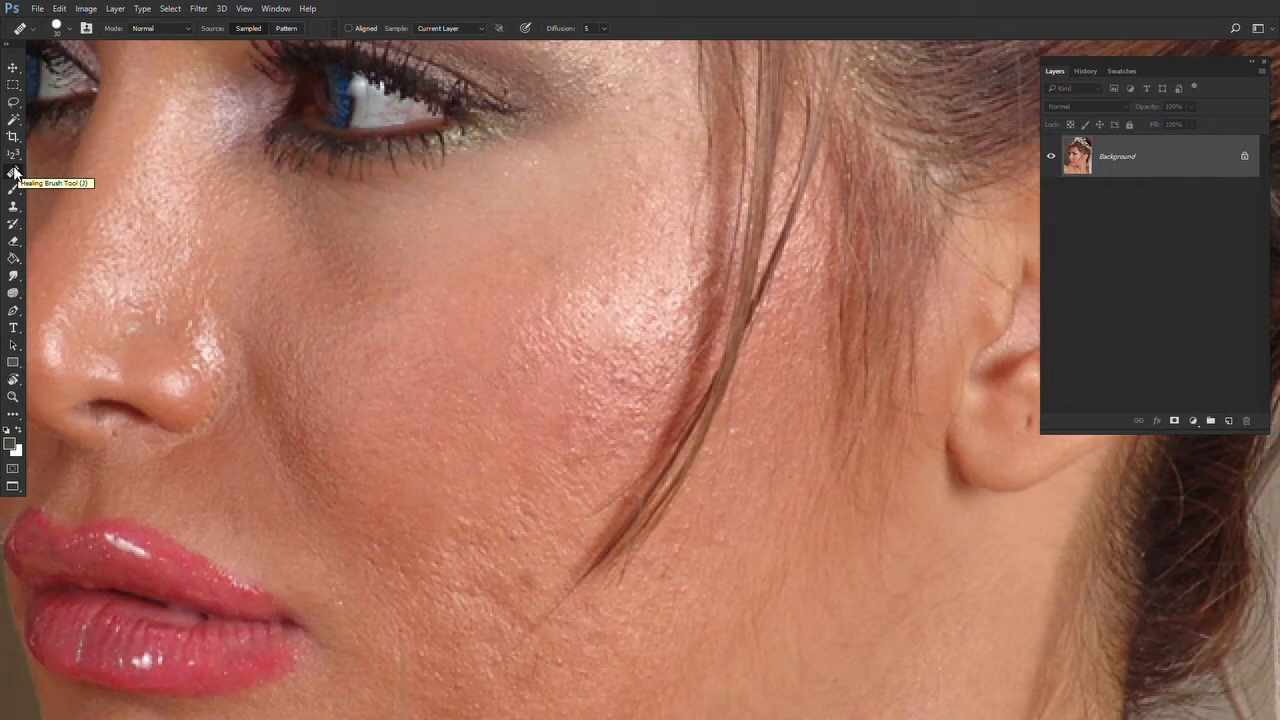
click(14, 172)
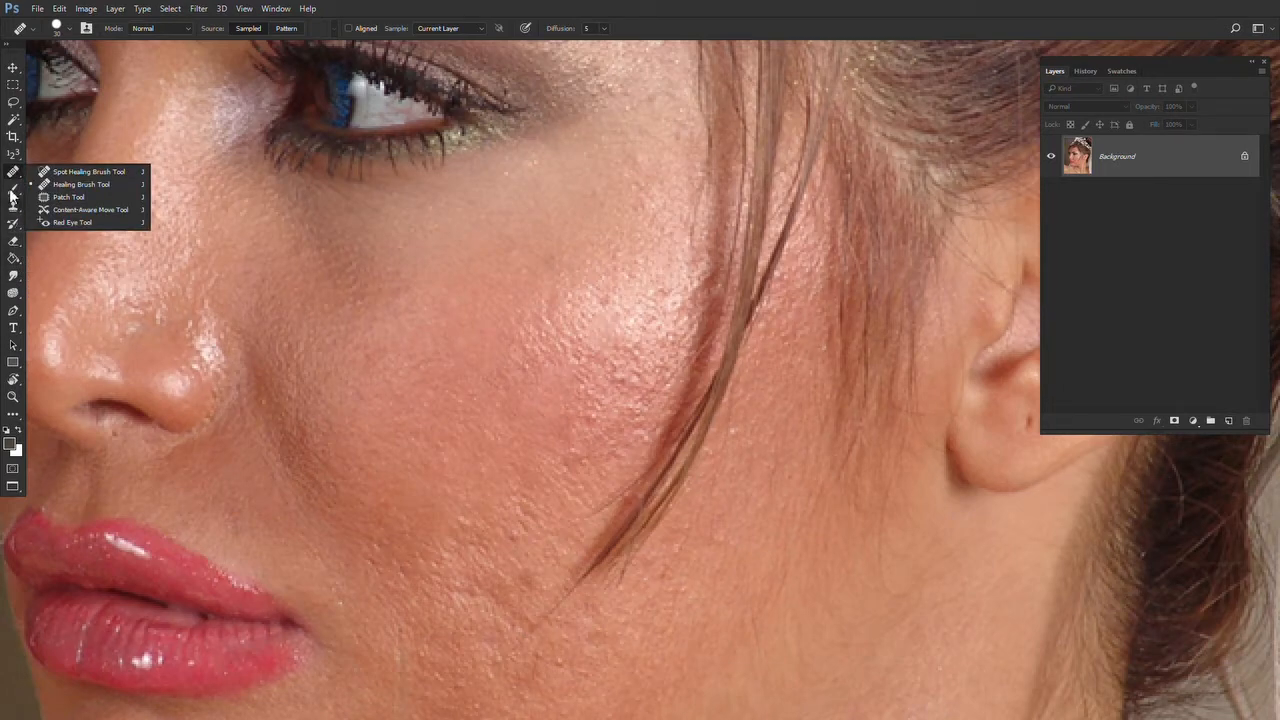
click(92, 186)
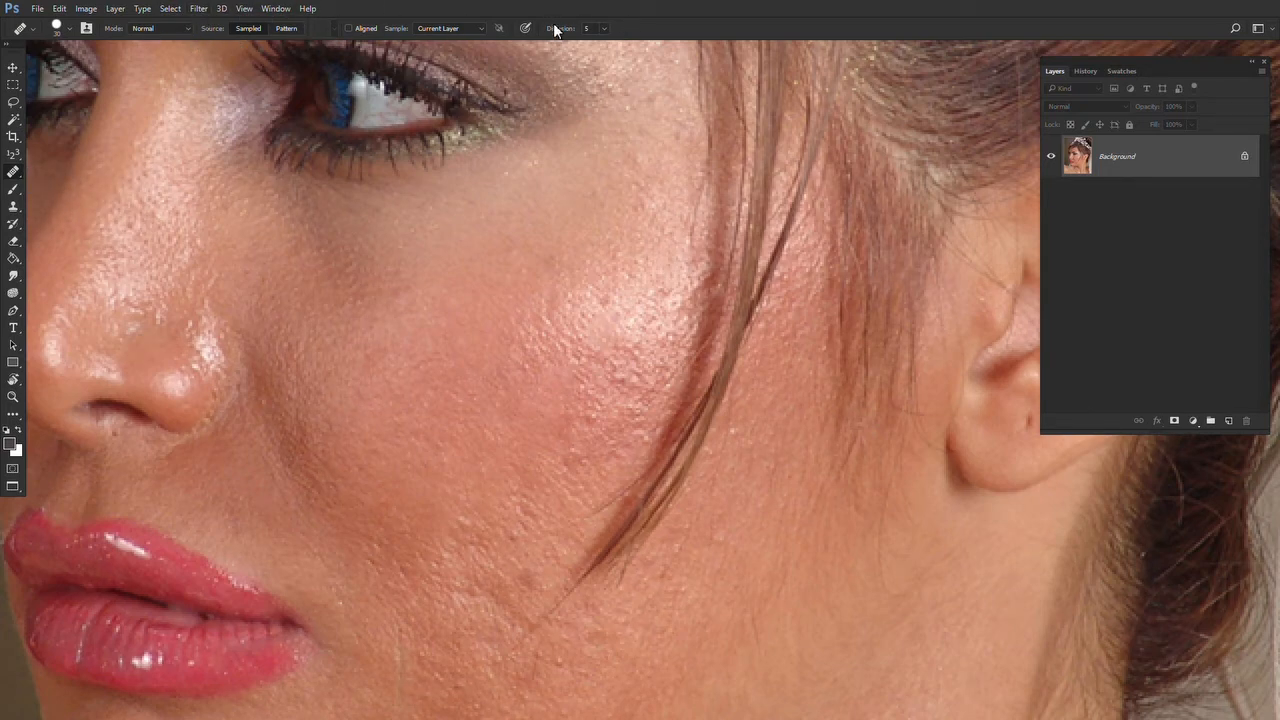
click(86, 28)
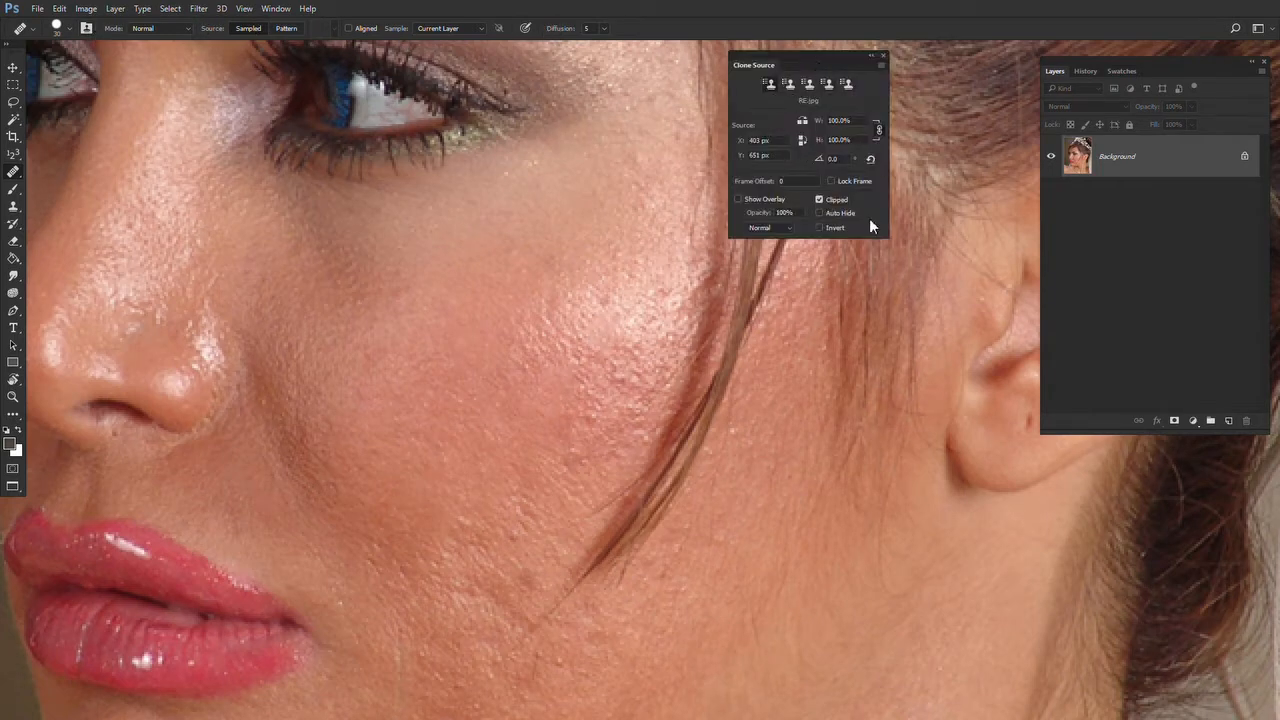
click(883, 56)
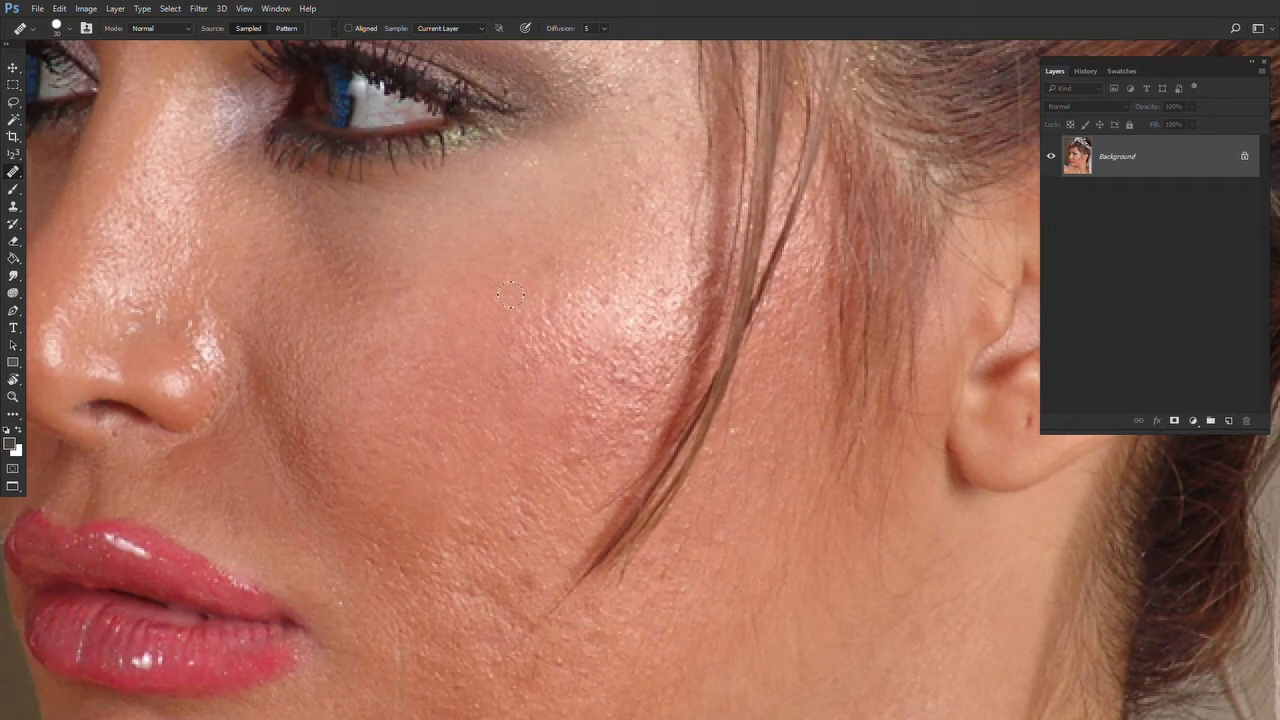
Switch to the Spot Healing Brush and enlarge its brush size to 25.
right_click(15, 175)
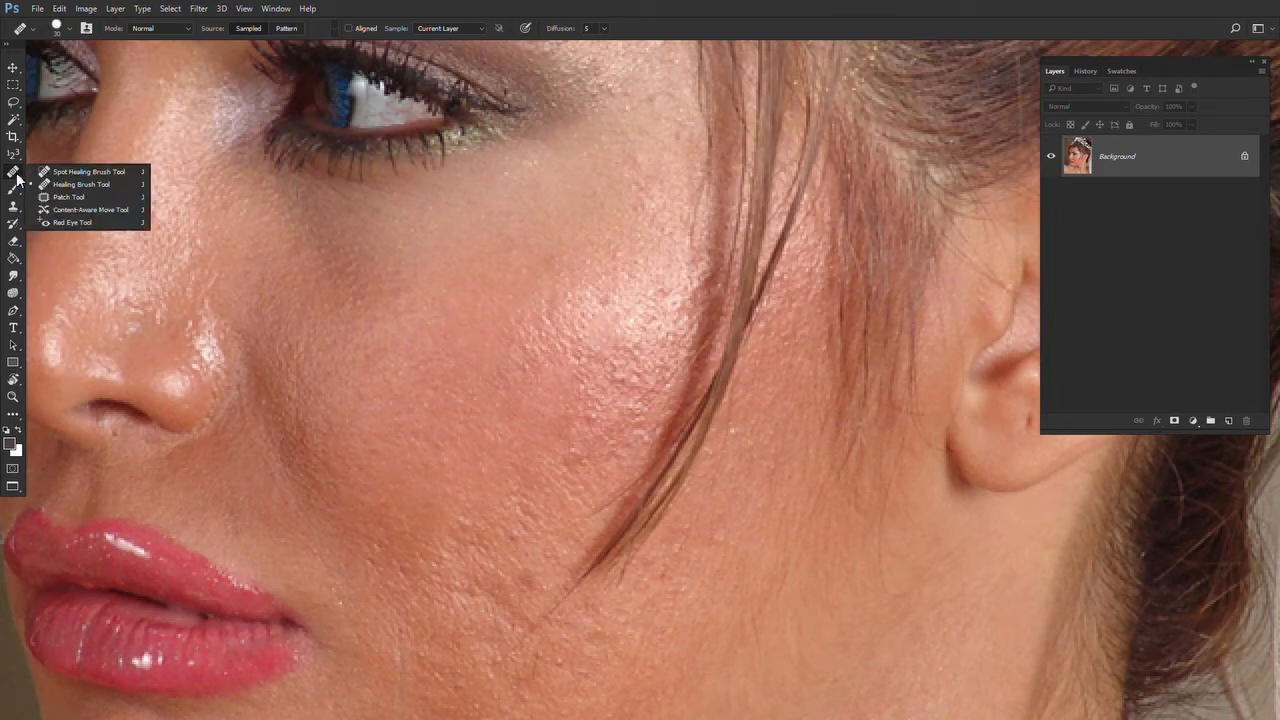
click(68, 178)
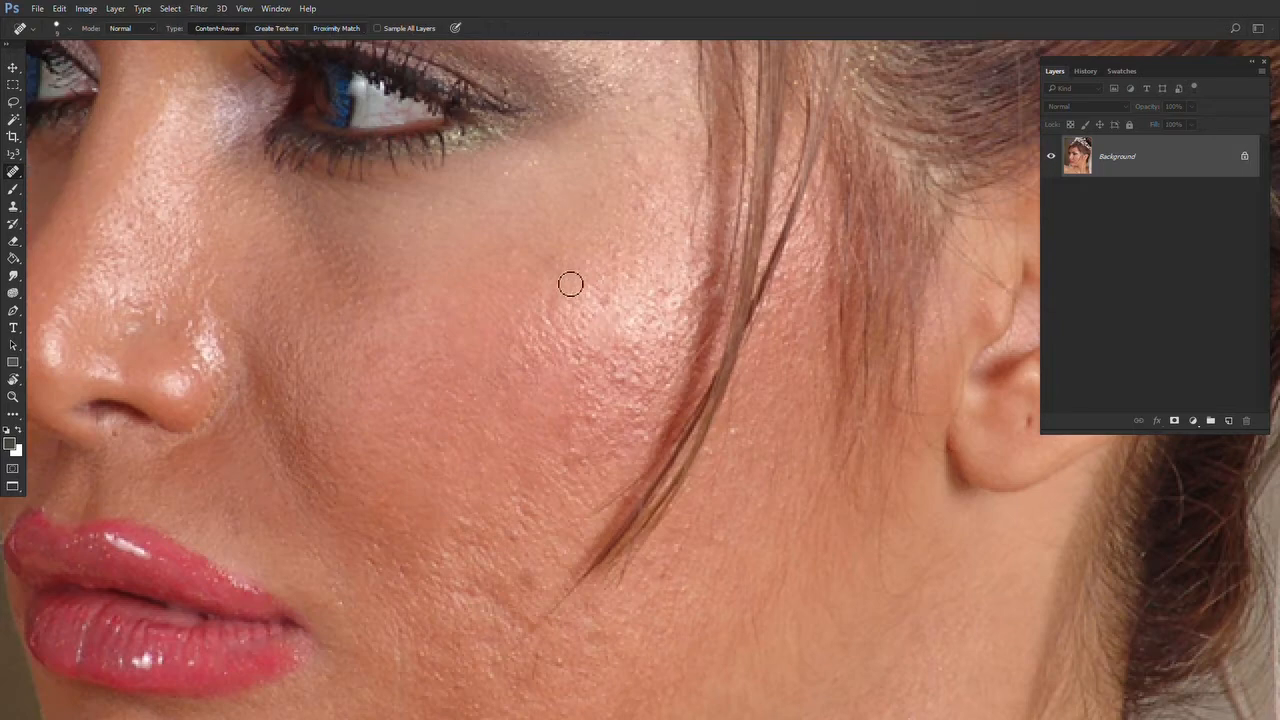
drag(400, 303, 431, 289)
key(bracketright)
key(bracketright)
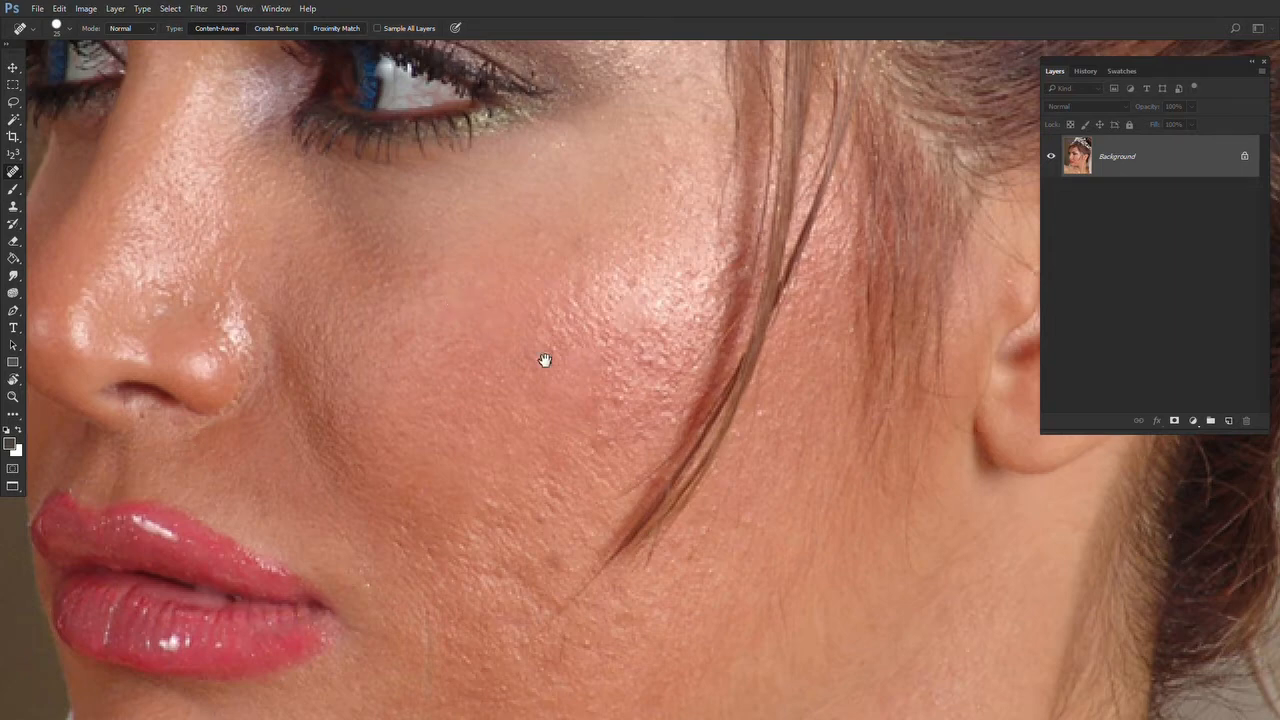
Adjust the brush size and remove the dark mole on the throat beneath the chin with the Spot Healing Brush.
drag(543, 357, 442, 263)
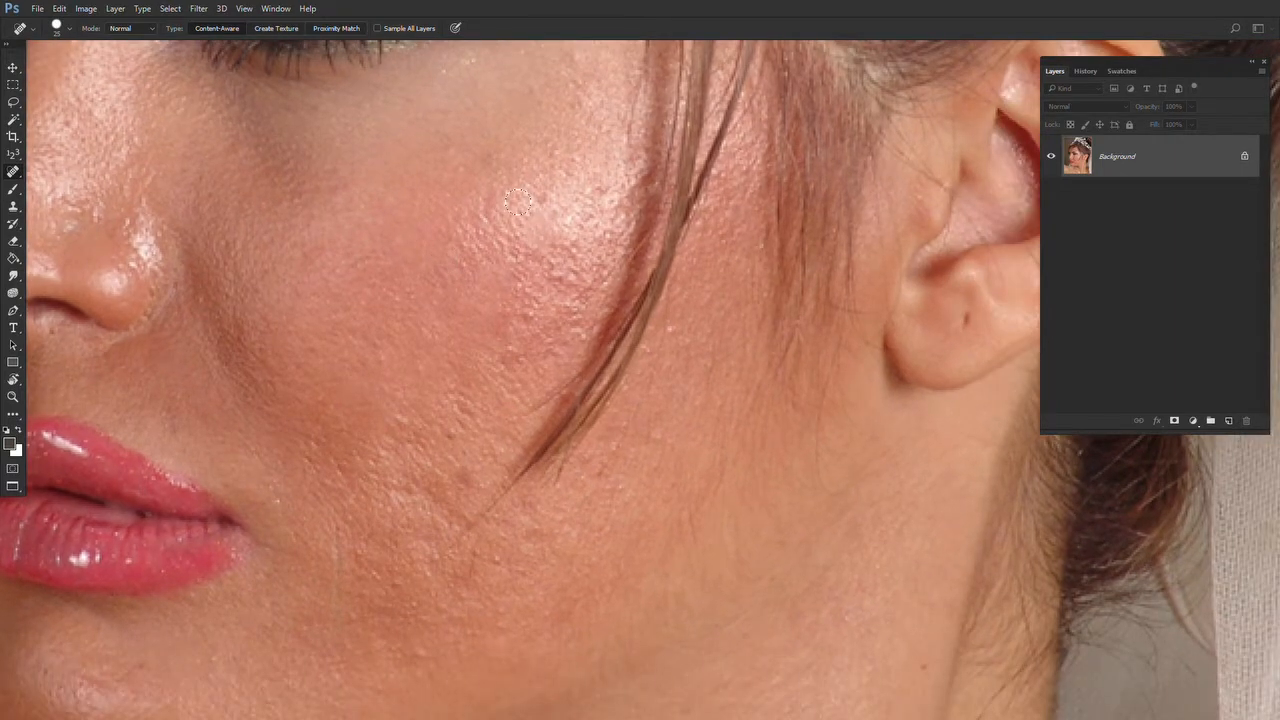
key(bracketleft)
key(bracketleft)
drag(598, 660, 735, 65)
drag(719, 205, 483, 260)
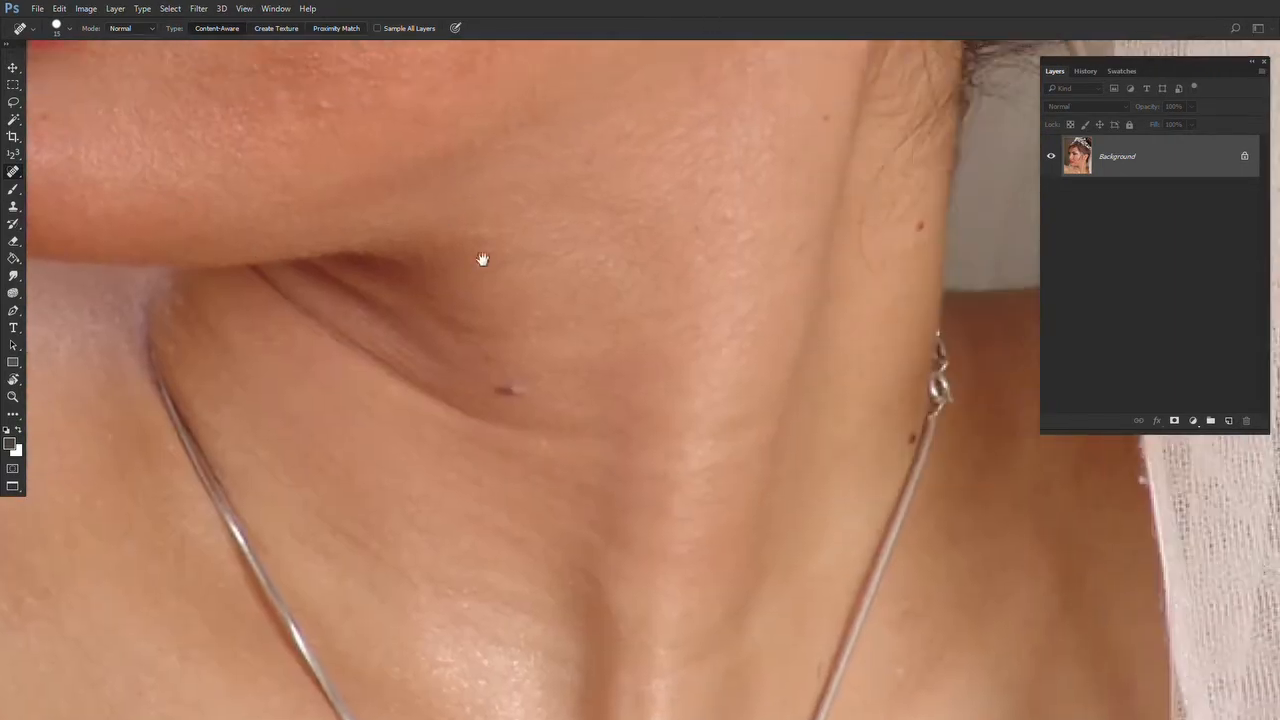
key(bracketright)
click(505, 389)
key(z)
click(488, 362)
key(v)
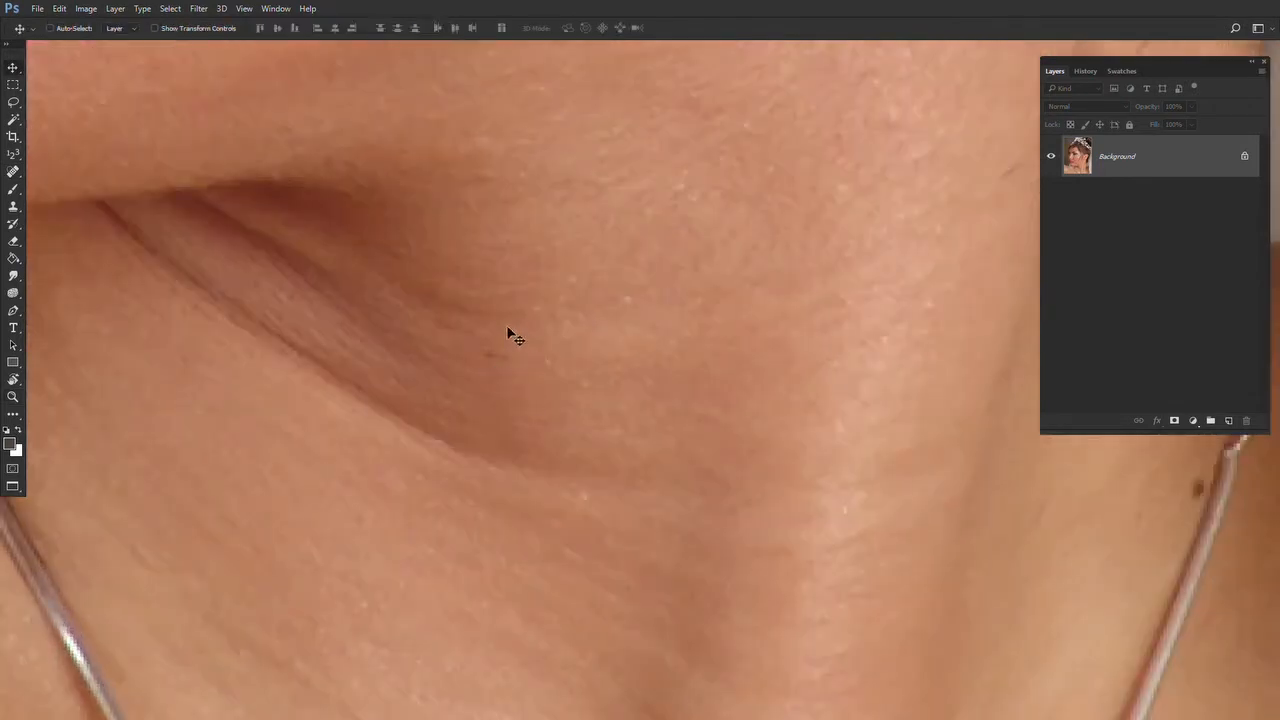
click(522, 350)
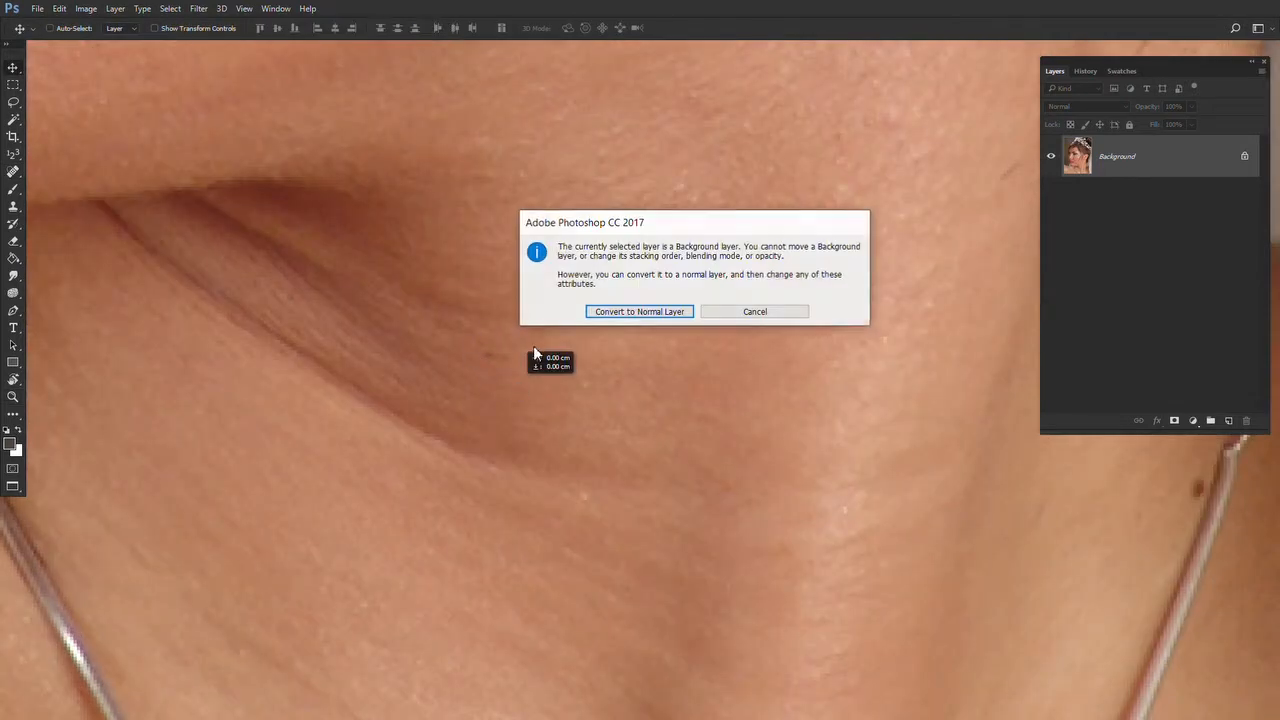
click(755, 312)
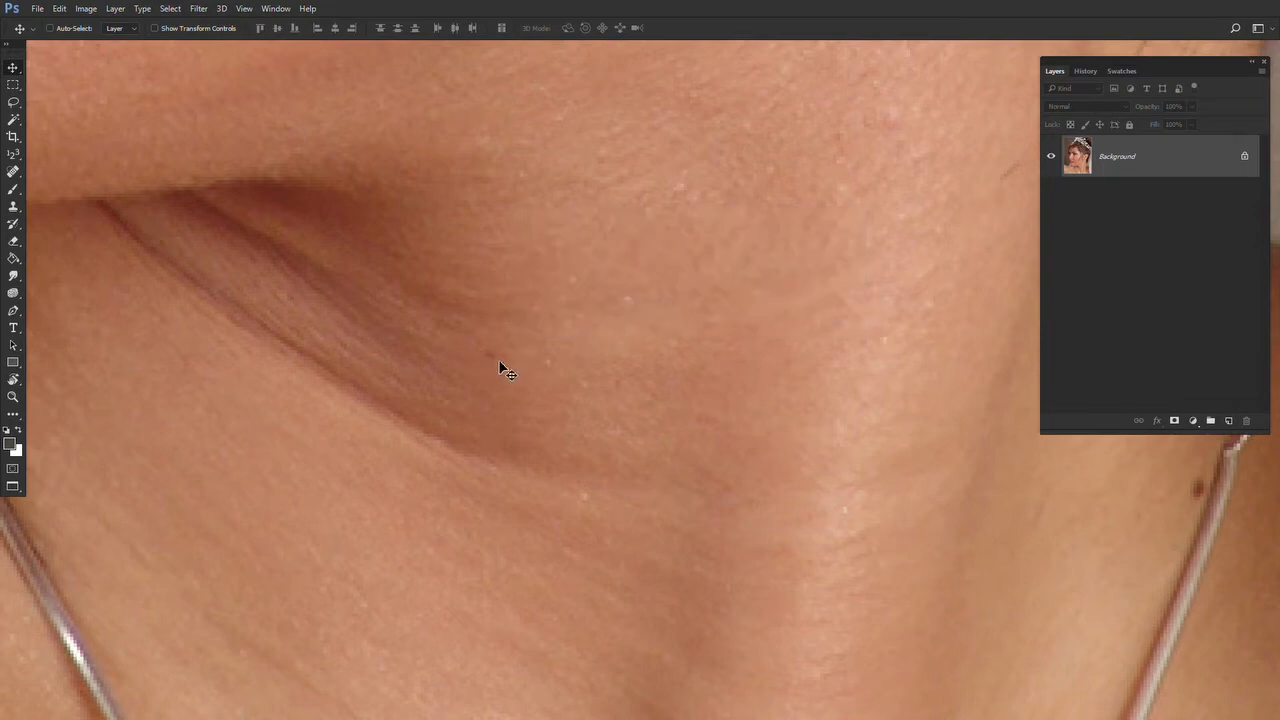
With the Spot Healing Brush, clear the remaining throat spot and the two small moles along the back of the neck.
key(j)
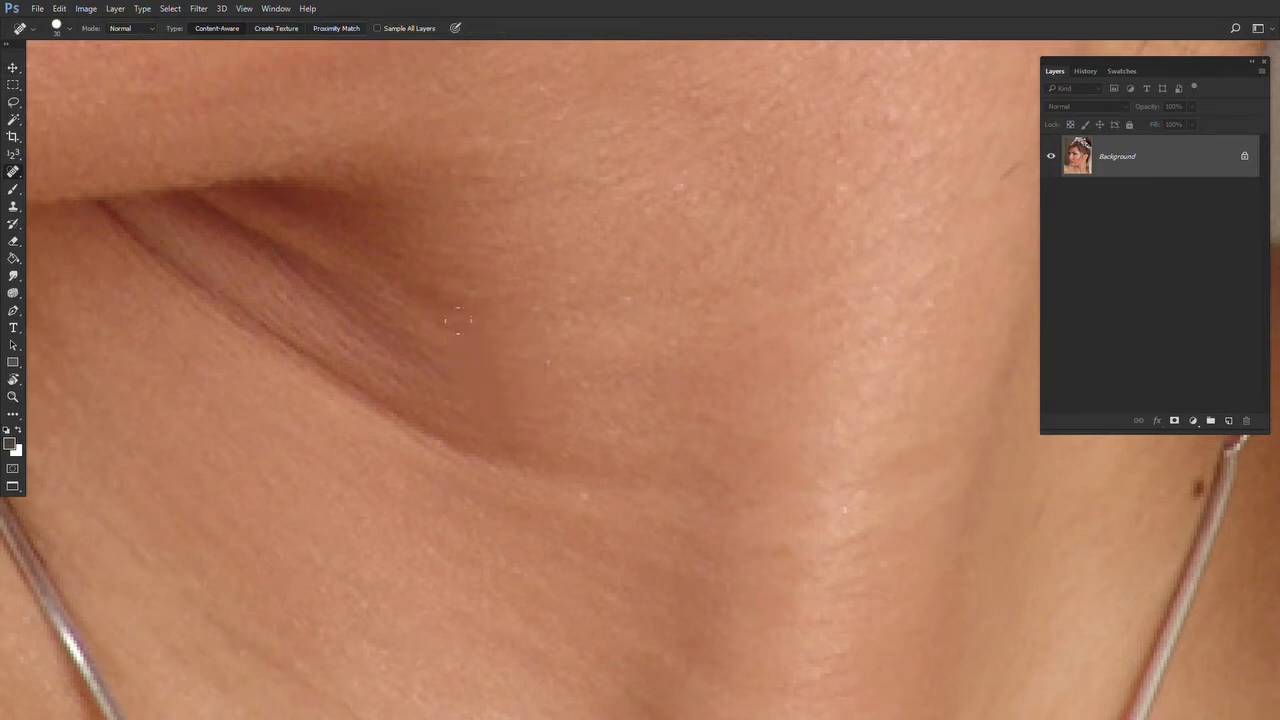
drag(643, 380, 171, 374)
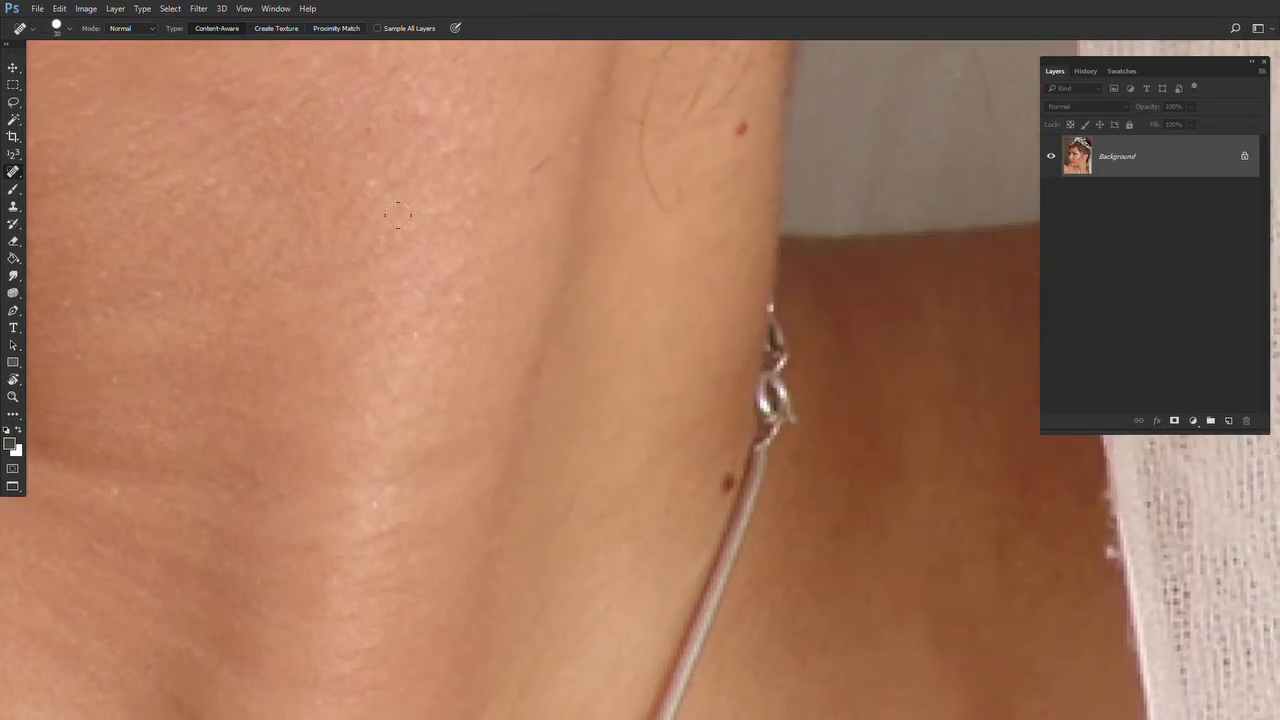
key(bracketleft)
key(bracketleft)
drag(714, 451, 714, 499)
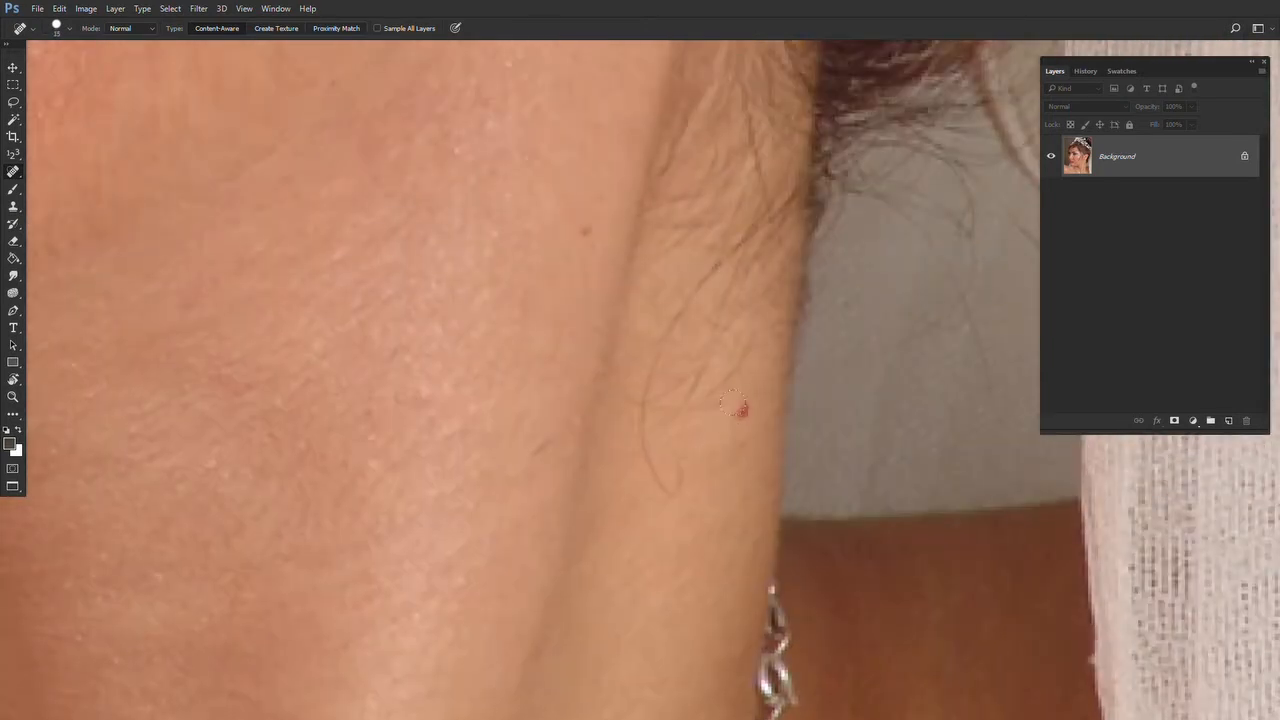
click(737, 407)
drag(463, 317, 711, 535)
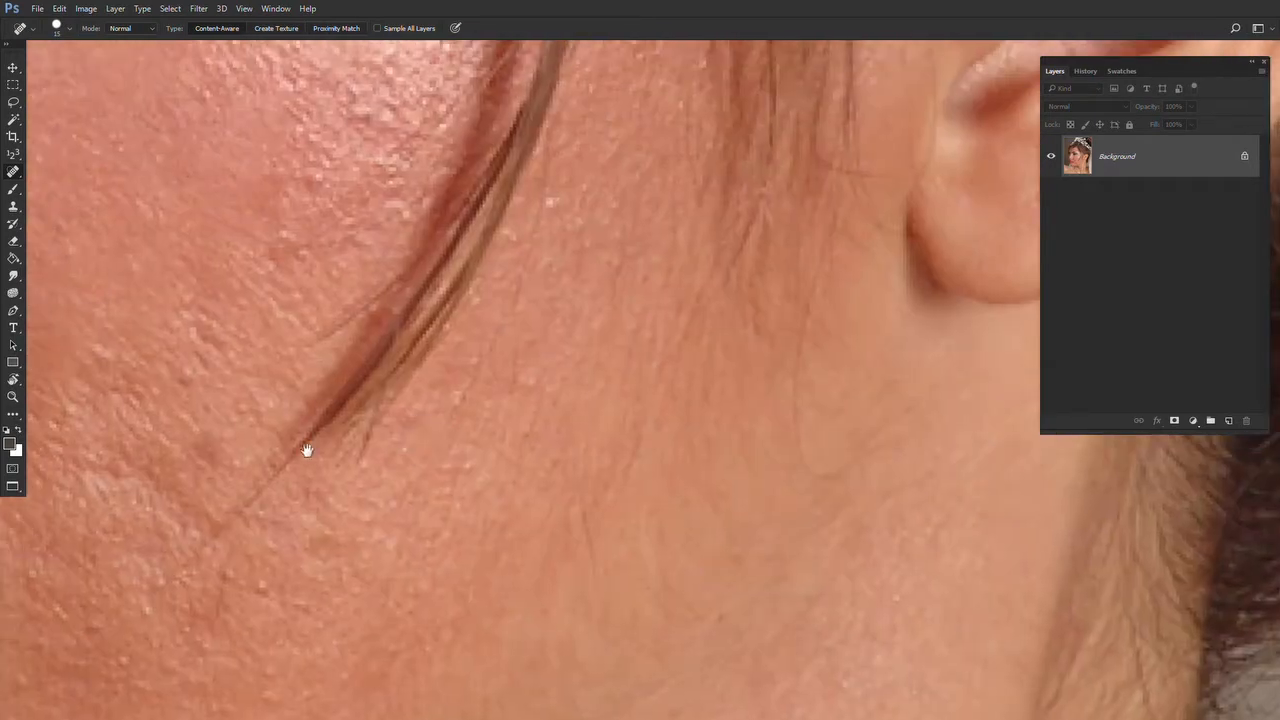
Heal the small blemishes on the cheek around the loose hair strand with the Spot Healing Brush.
drag(307, 450, 507, 460)
click(397, 386)
drag(376, 451, 561, 364)
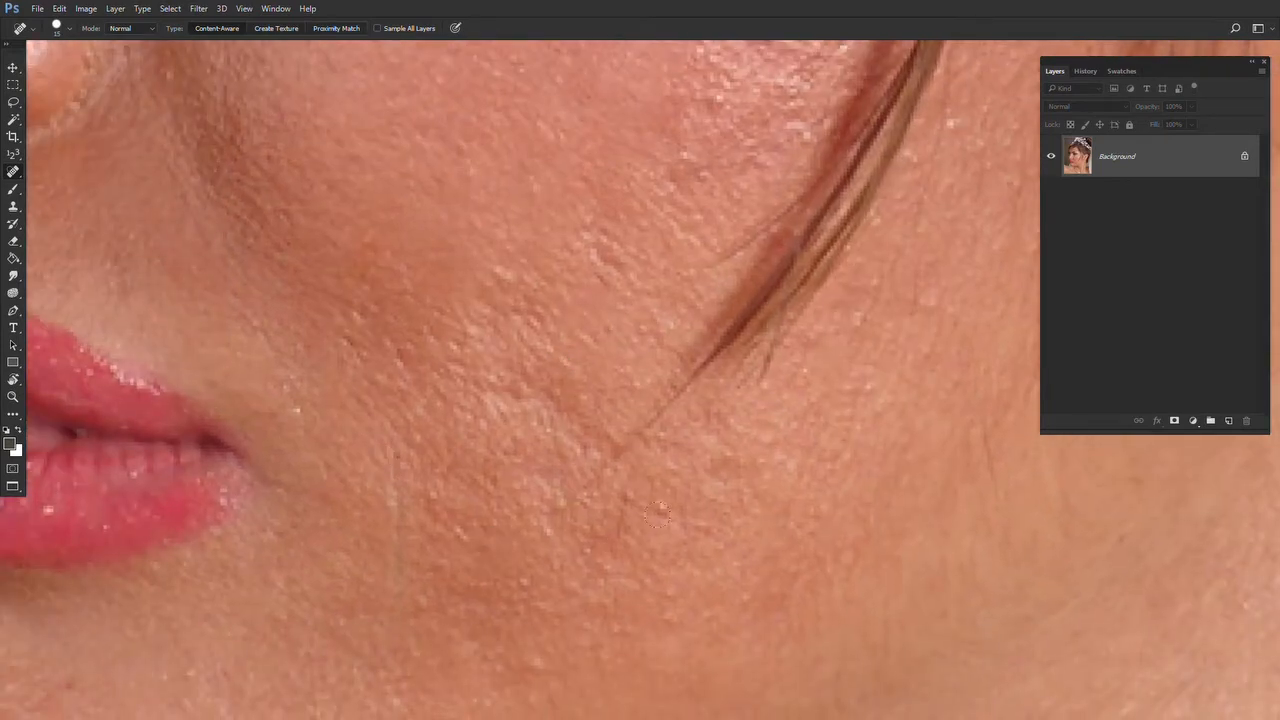
mouse_move(623, 505)
mouse_down()
mouse_move(619, 529)
mouse_move(668, 515)
mouse_up()
drag(634, 385, 564, 538)
drag(469, 311, 408, 419)
click(584, 369)
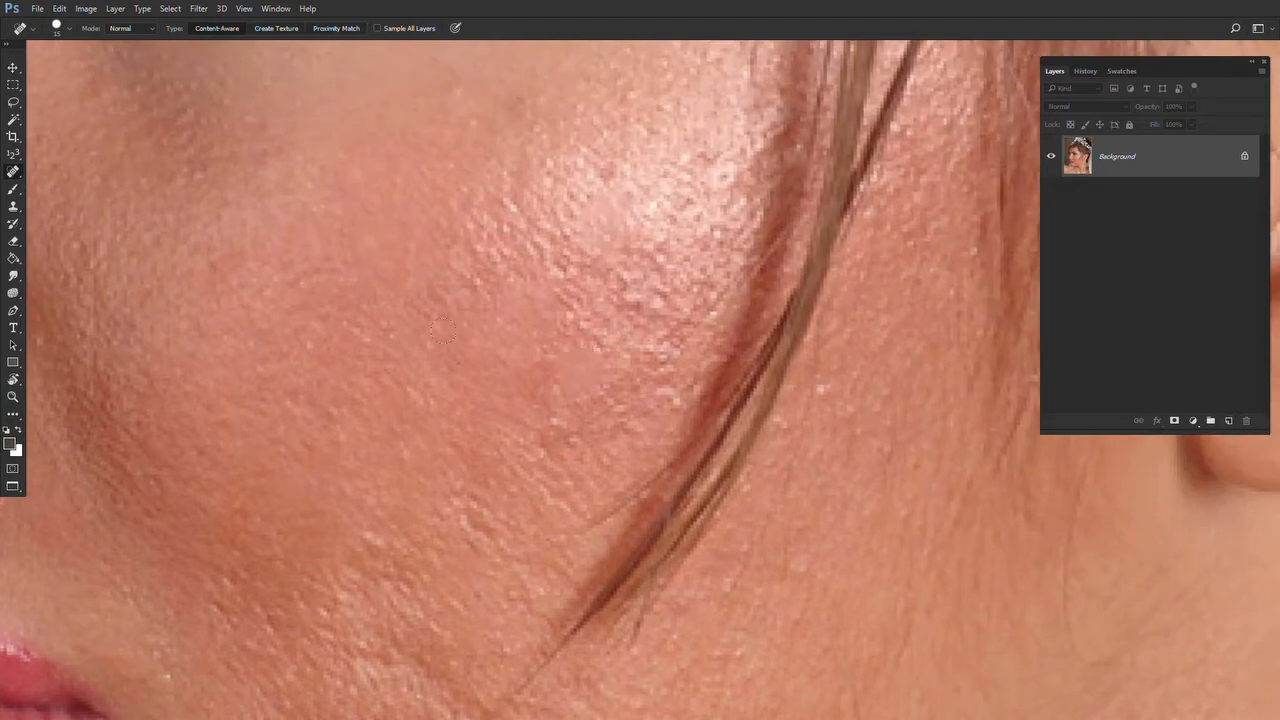
Clear the blemish on the skin between the nose and the upper lip with the Spot Healing Brush.
drag(575, 349, 595, 413)
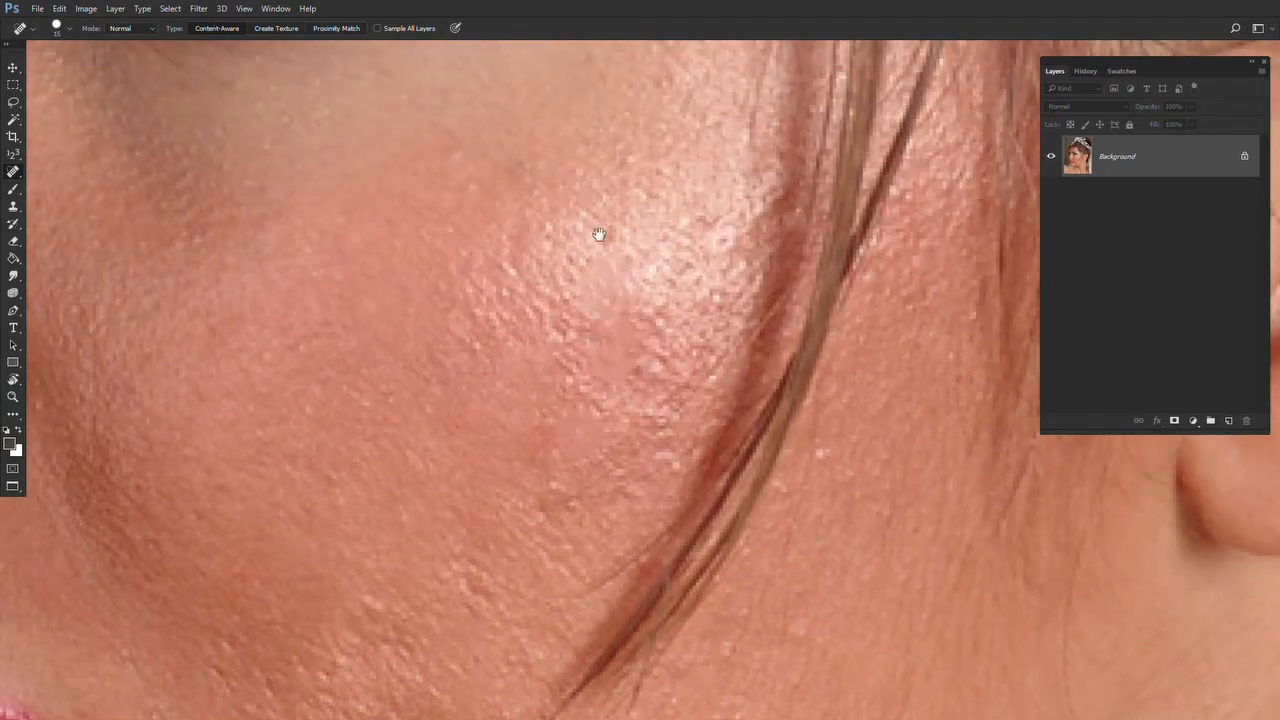
drag(600, 229, 625, 256)
drag(467, 346, 743, 311)
drag(243, 425, 487, 328)
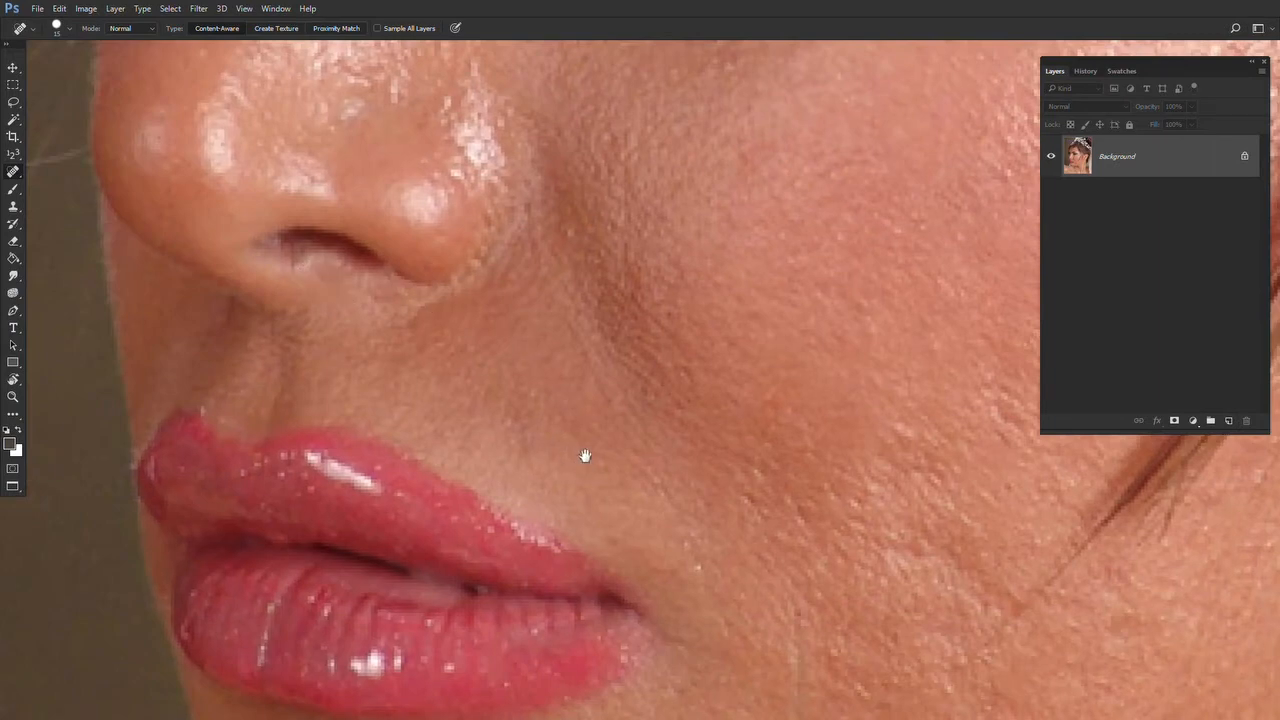
drag(586, 451, 433, 388)
click(369, 366)
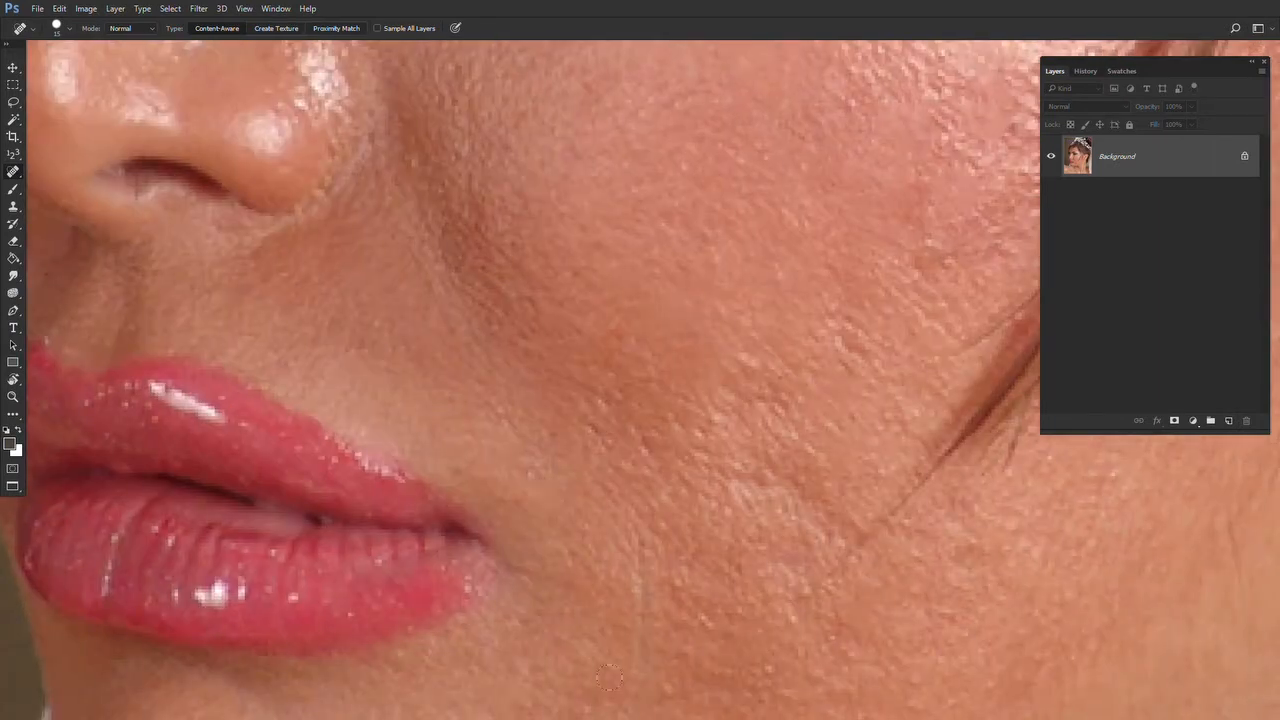
mouse_move(609, 679)
mouse_down()
mouse_move(462, 459)
mouse_move(533, 441)
mouse_up()
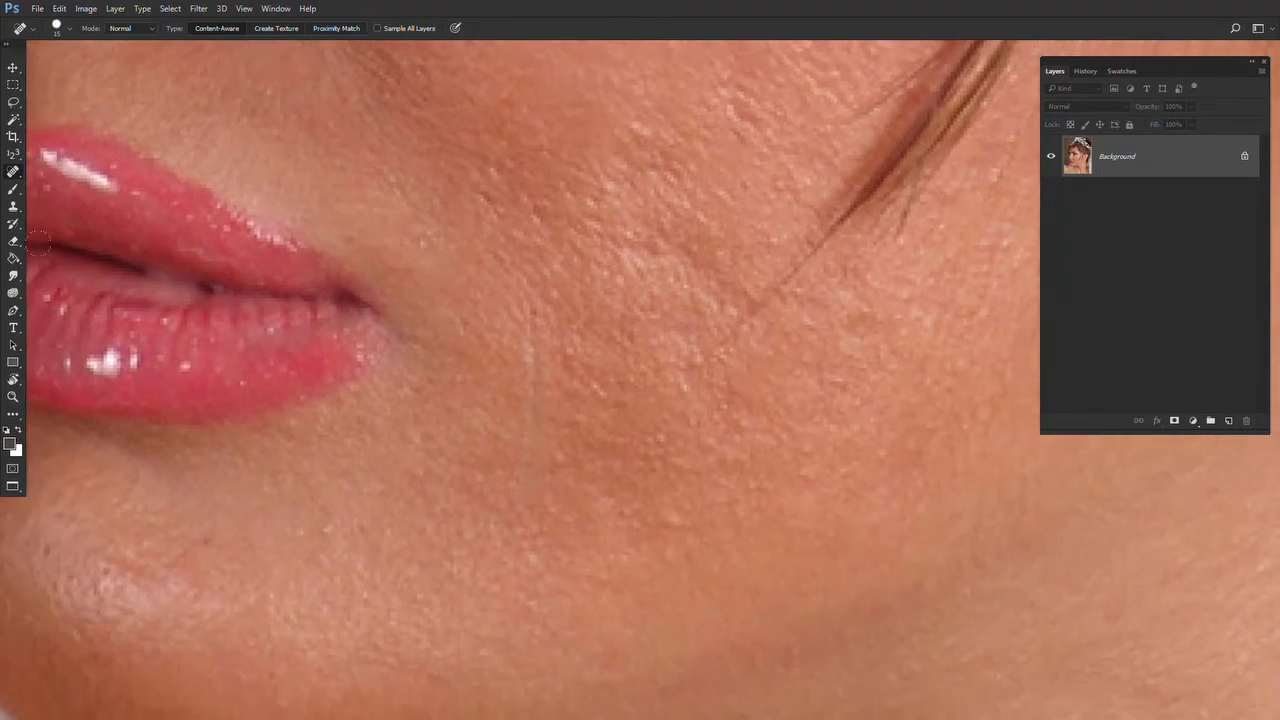
Reselect the Spot Healing Brush and paint out the thin vertical scar beside the corner of the mouth.
right_click(20, 174)
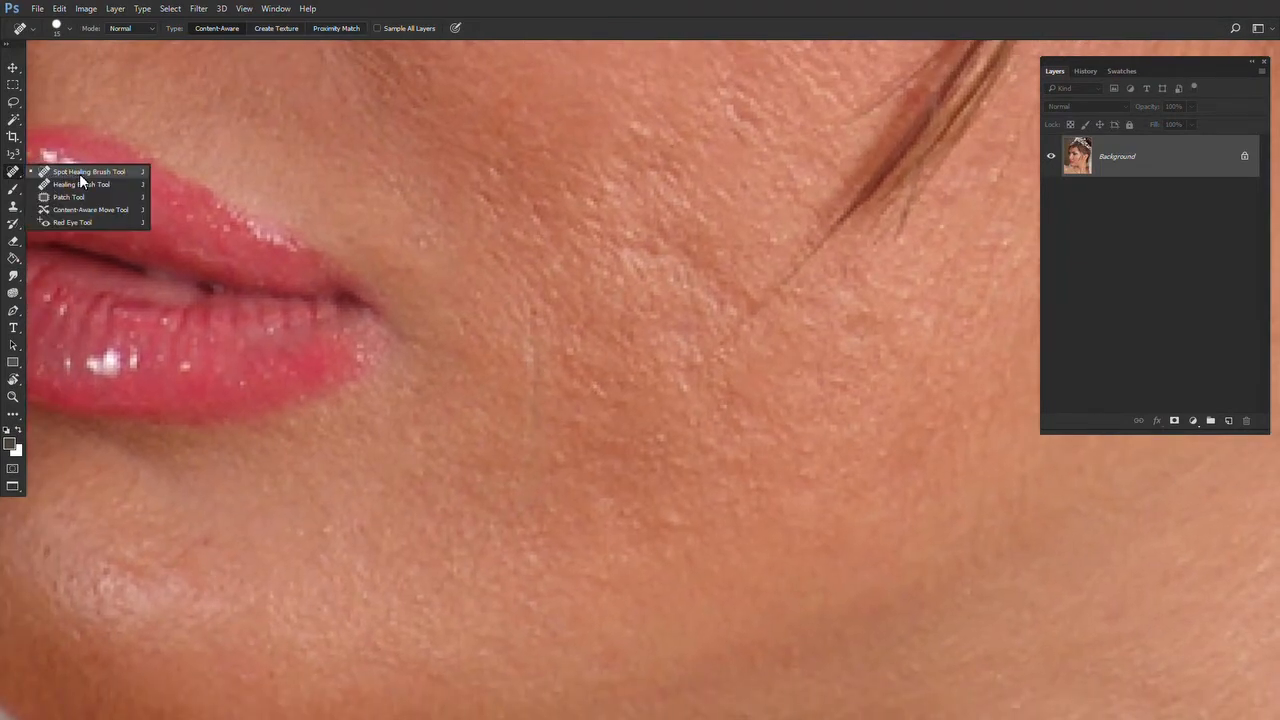
click(79, 173)
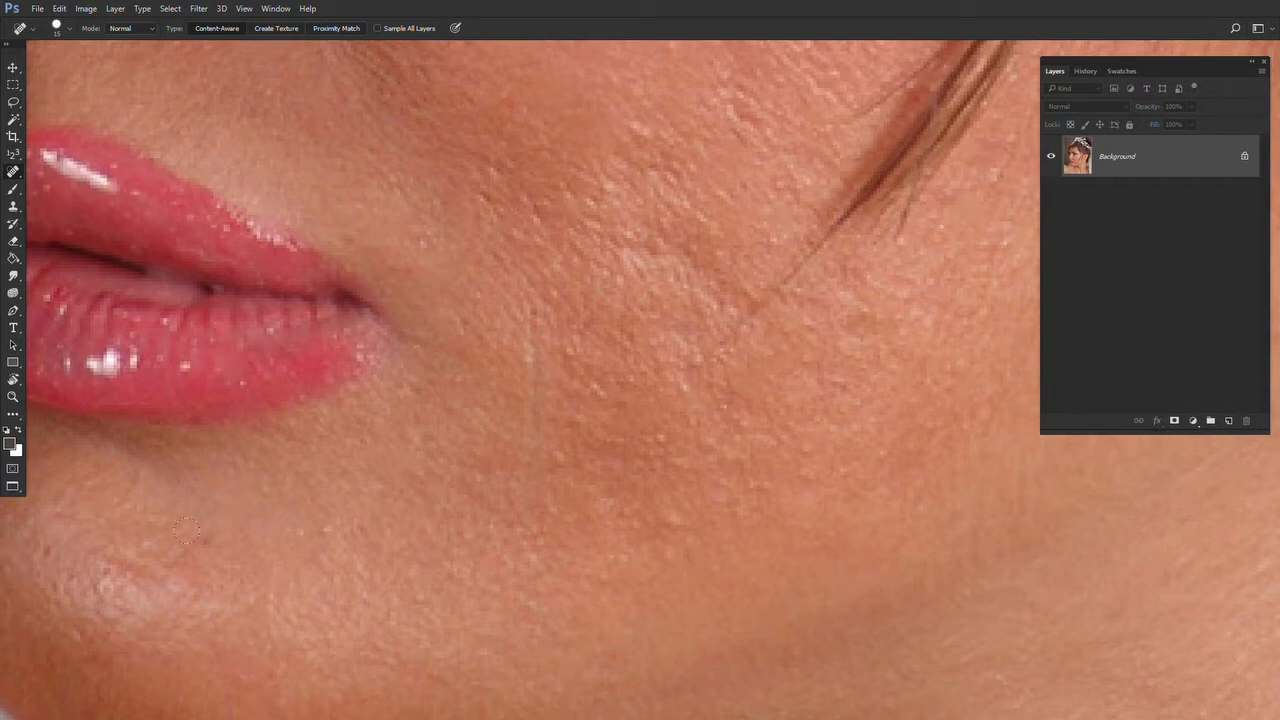
drag(532, 462, 363, 558)
drag(411, 495, 506, 412)
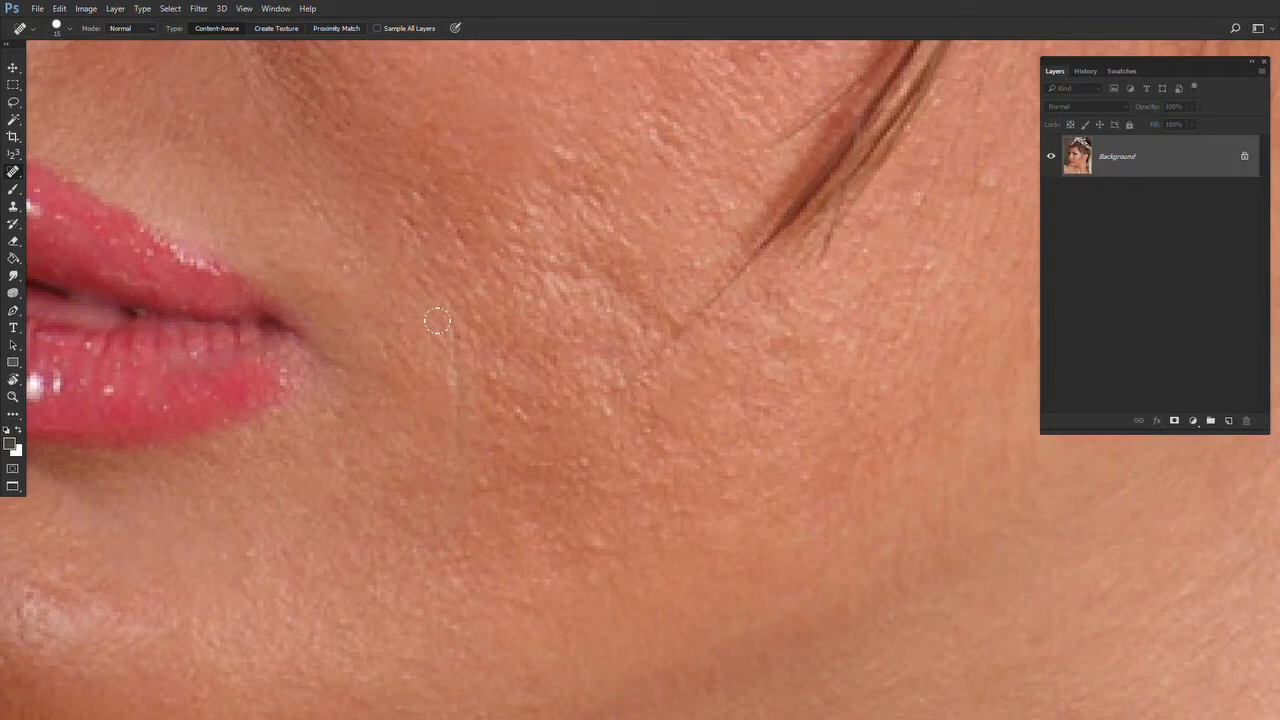
drag(440, 308, 450, 480)
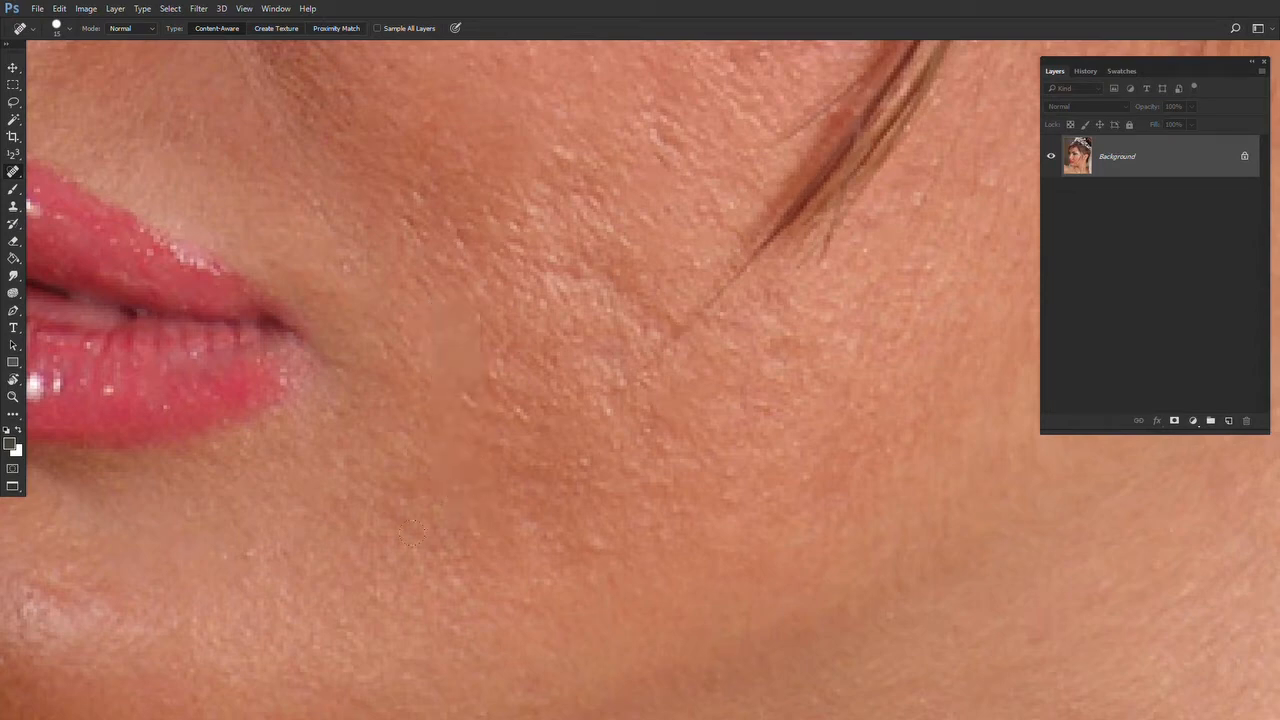
With the Spot Healing Brush at size 10, paint out the fine stray hair on the skin in front of the earlobe.
drag(531, 194, 117, 497)
drag(416, 212, 292, 42)
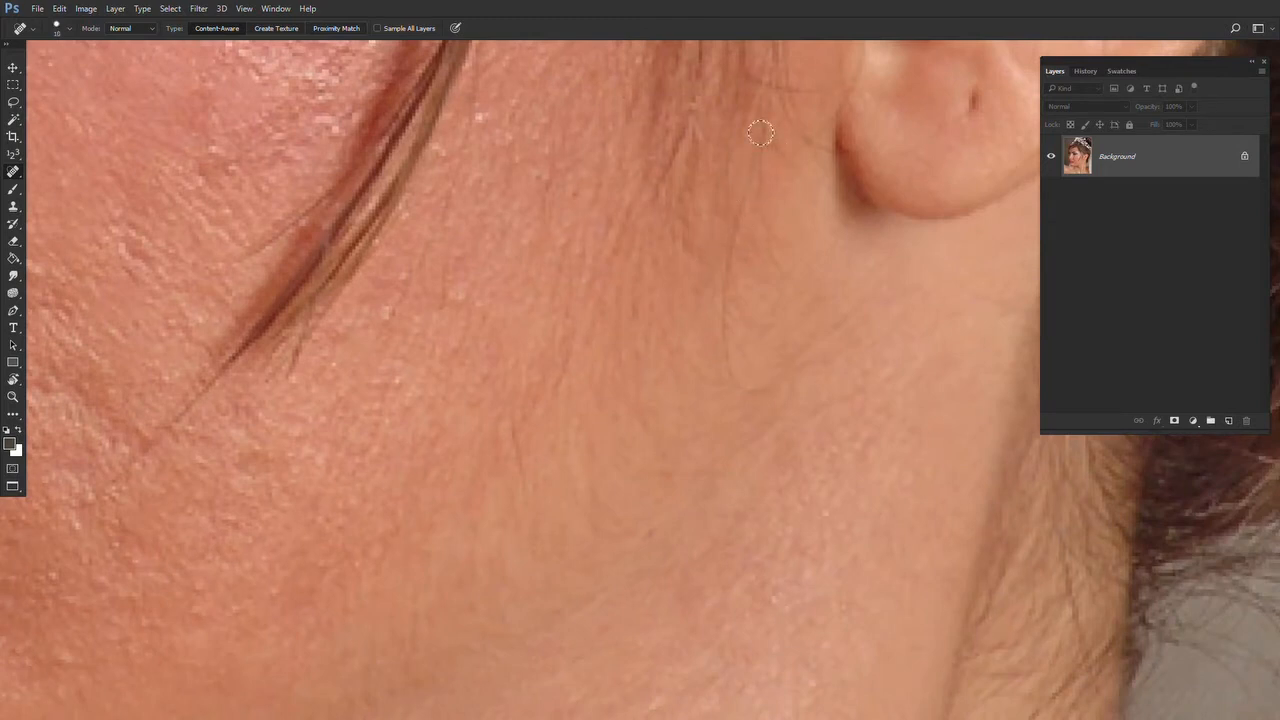
mouse_move(760, 133)
mouse_down()
mouse_move(742, 180)
mouse_move(715, 338)
mouse_move(763, 377)
mouse_up()
drag(773, 209, 771, 473)
key(z)
alt+click(533, 311)
alt+click(526, 309)
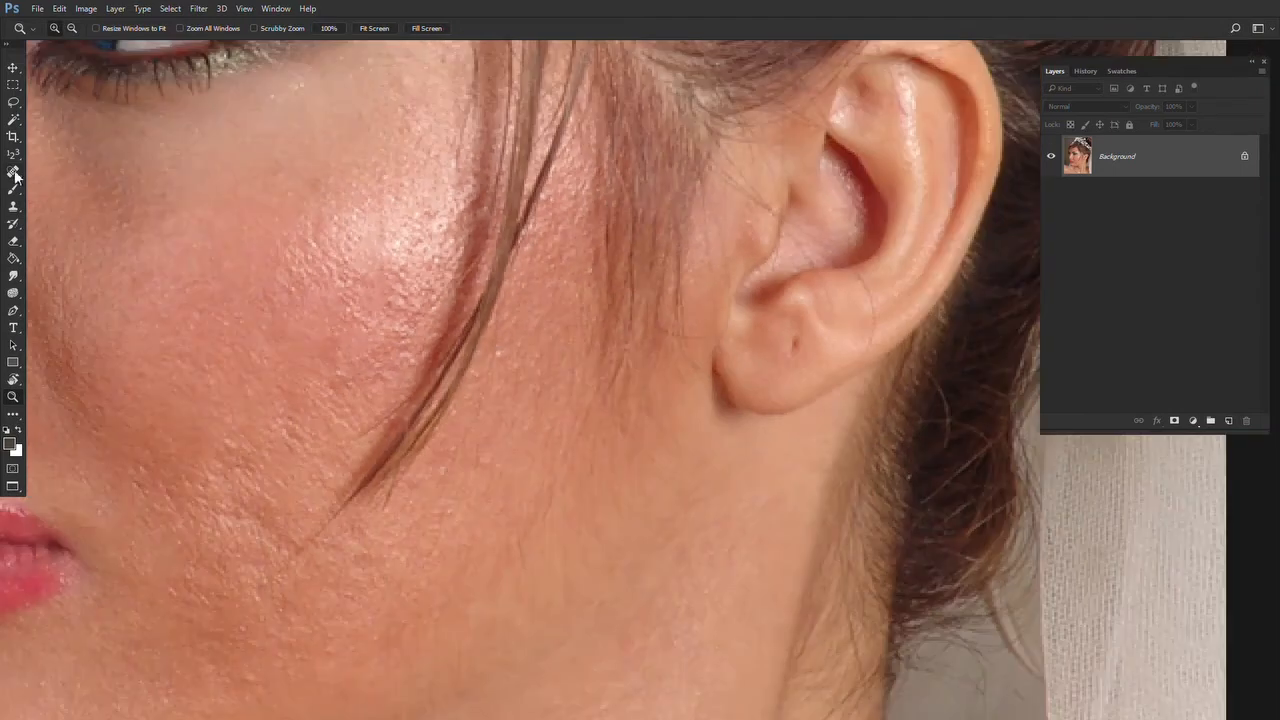
Switch to the Patch tool and bring the eye and cheek area into view.
click(15, 173)
click(15, 174)
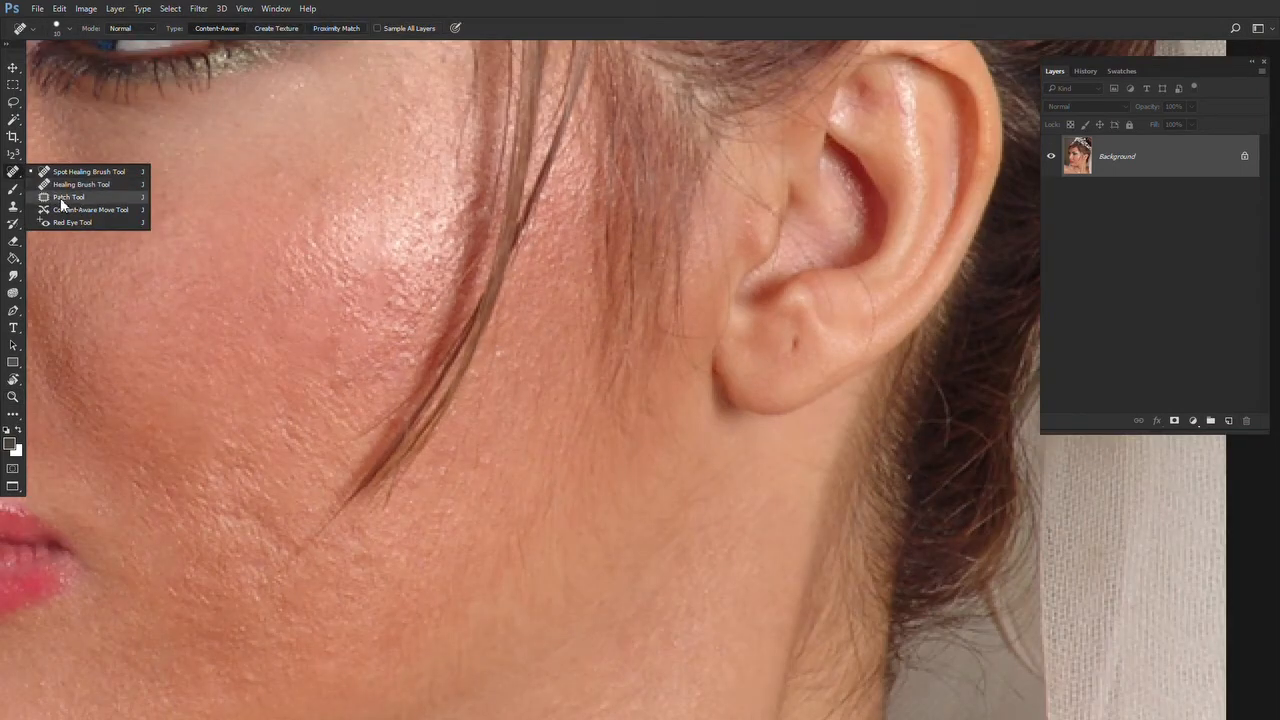
click(56, 198)
mouse_move(240, 283)
mouse_down()
mouse_move(589, 297)
mouse_move(538, 362)
mouse_move(527, 358)
mouse_up()
key(j)
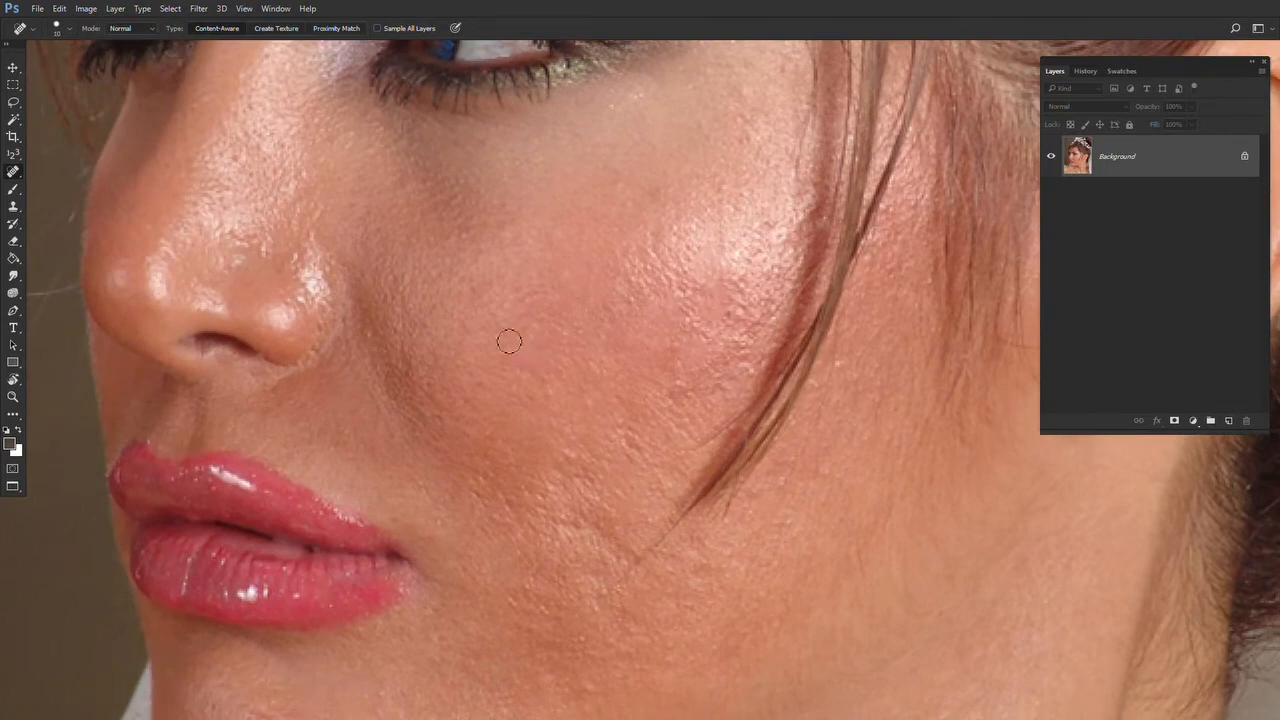
right_click(16, 176)
click(56, 200)
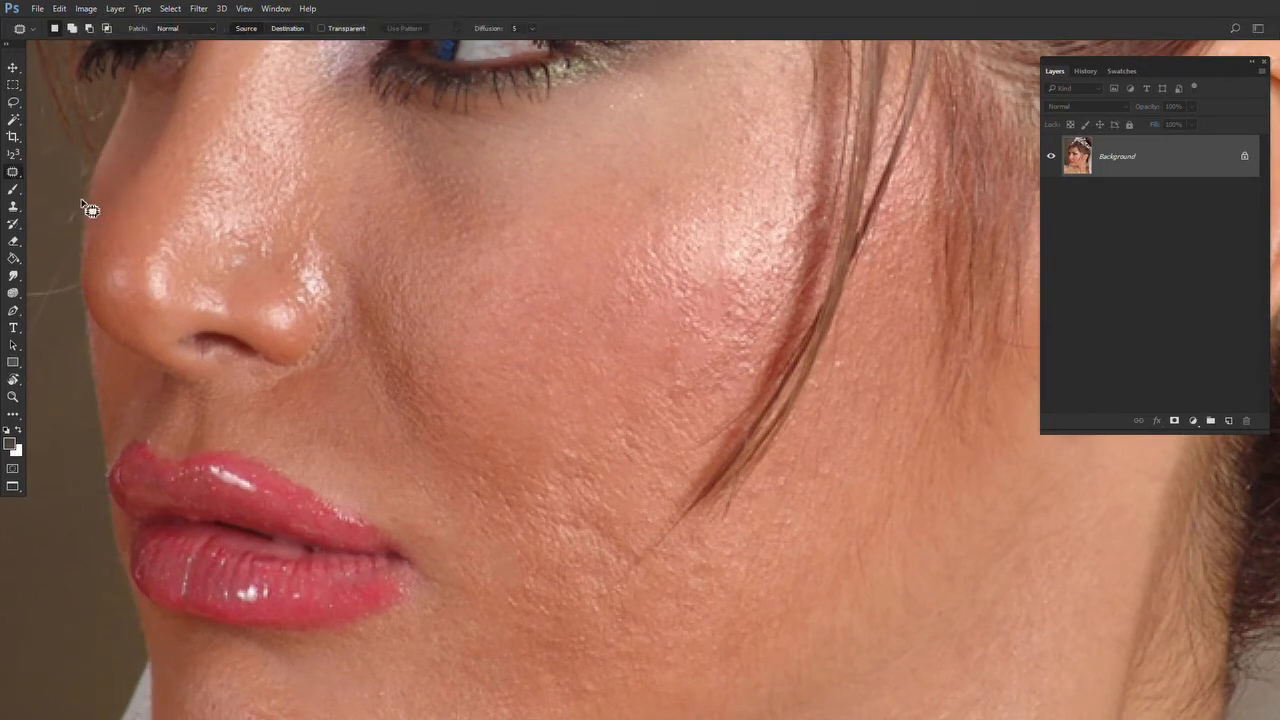
drag(431, 212, 443, 291)
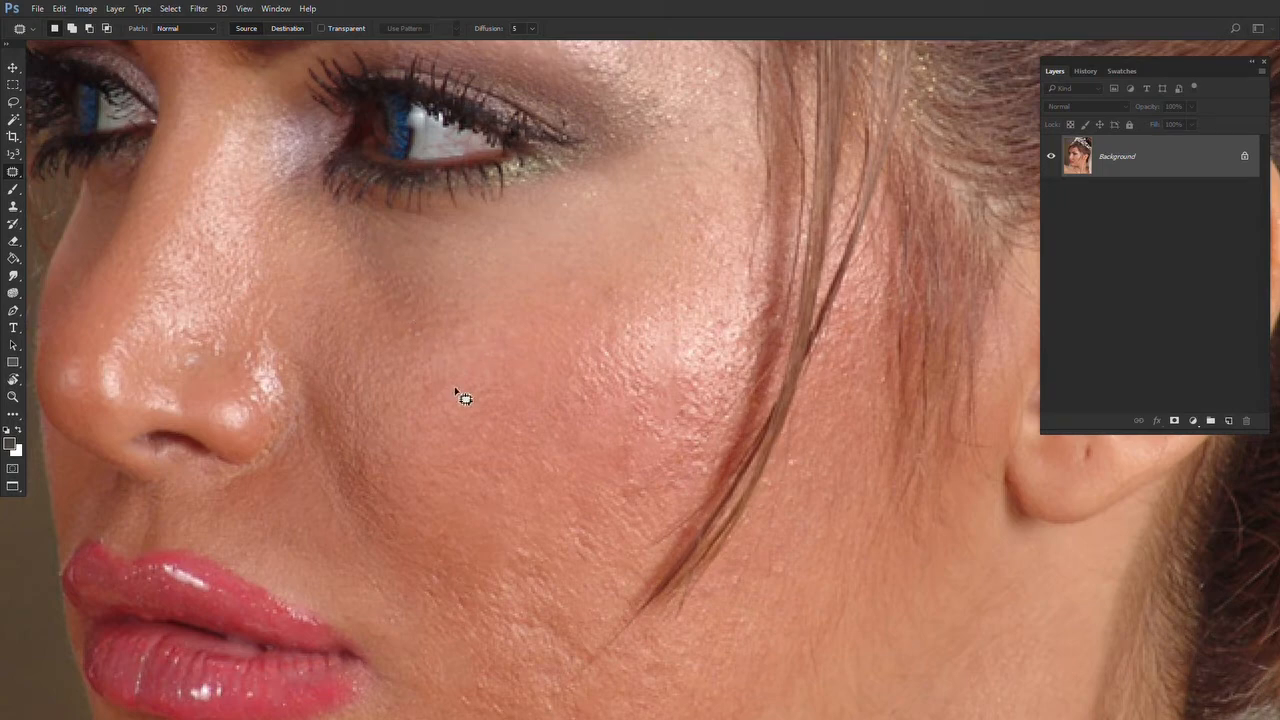
Outline the shadow beneath the eye, patch it with skin from the cheek below, and deselect.
mouse_move(330, 208)
mouse_down()
mouse_move(366, 313)
mouse_move(422, 348)
mouse_move(461, 342)
mouse_move(469, 311)
mouse_move(438, 242)
mouse_move(347, 209)
mouse_up()
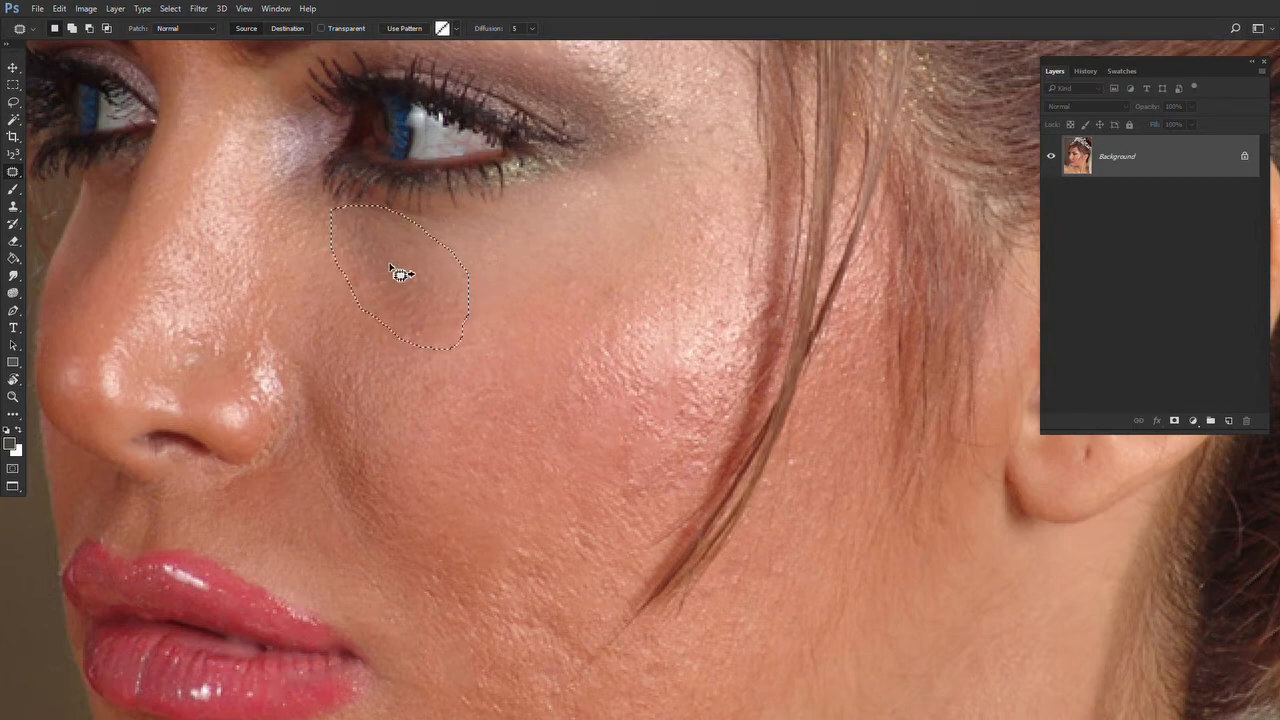
drag(396, 272, 409, 440)
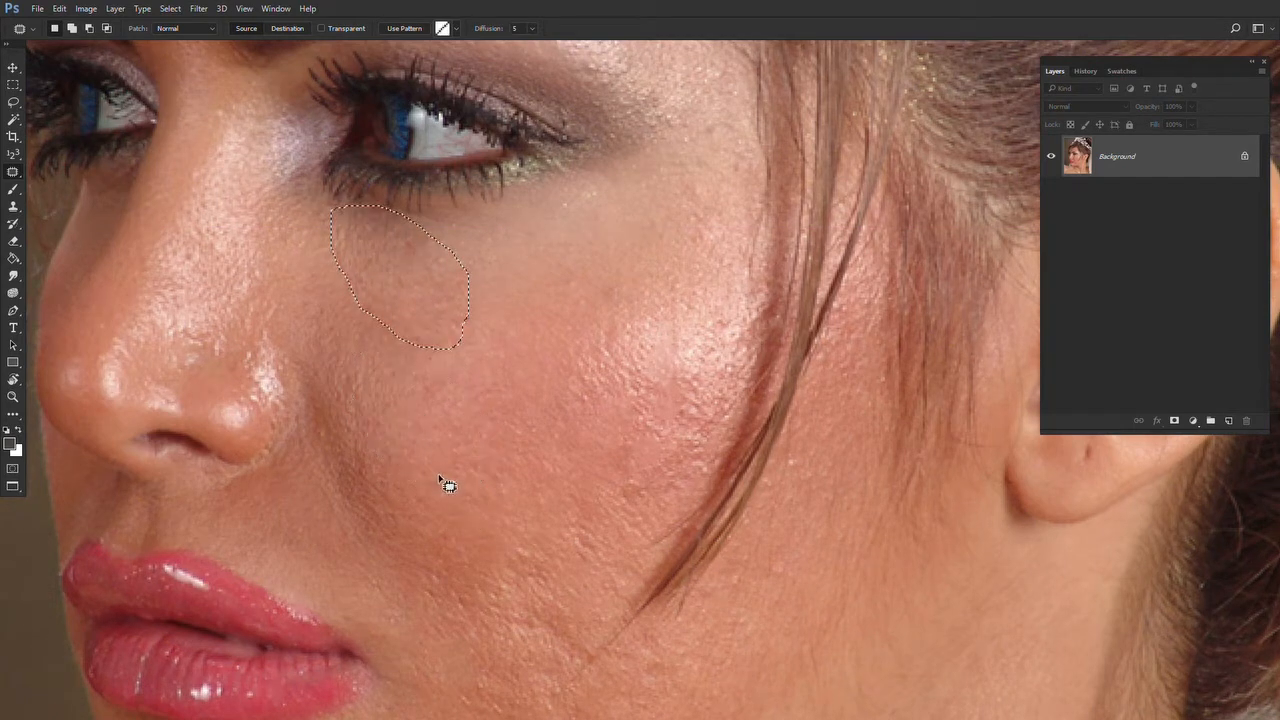
click(12, 86)
click(350, 320)
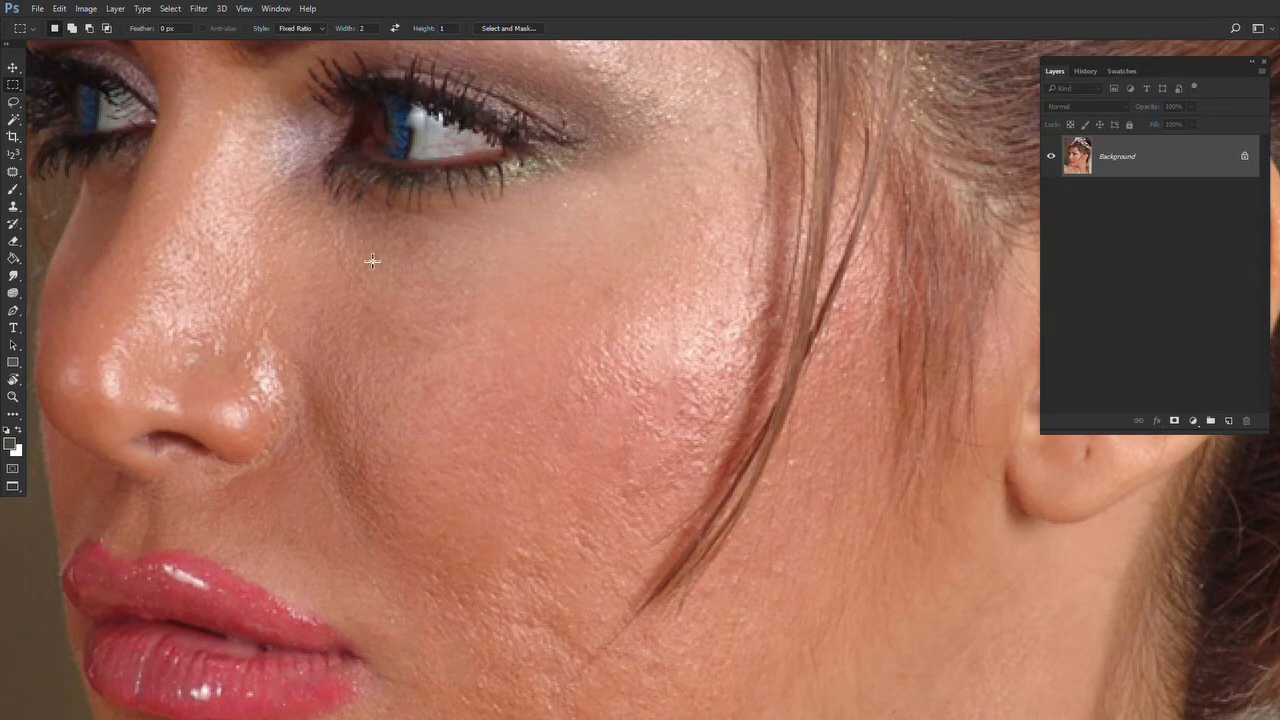
Try covering the under-eye shadow with a lassoed piece of cheek skin copied to a new layer, and undo the move.
key(s)
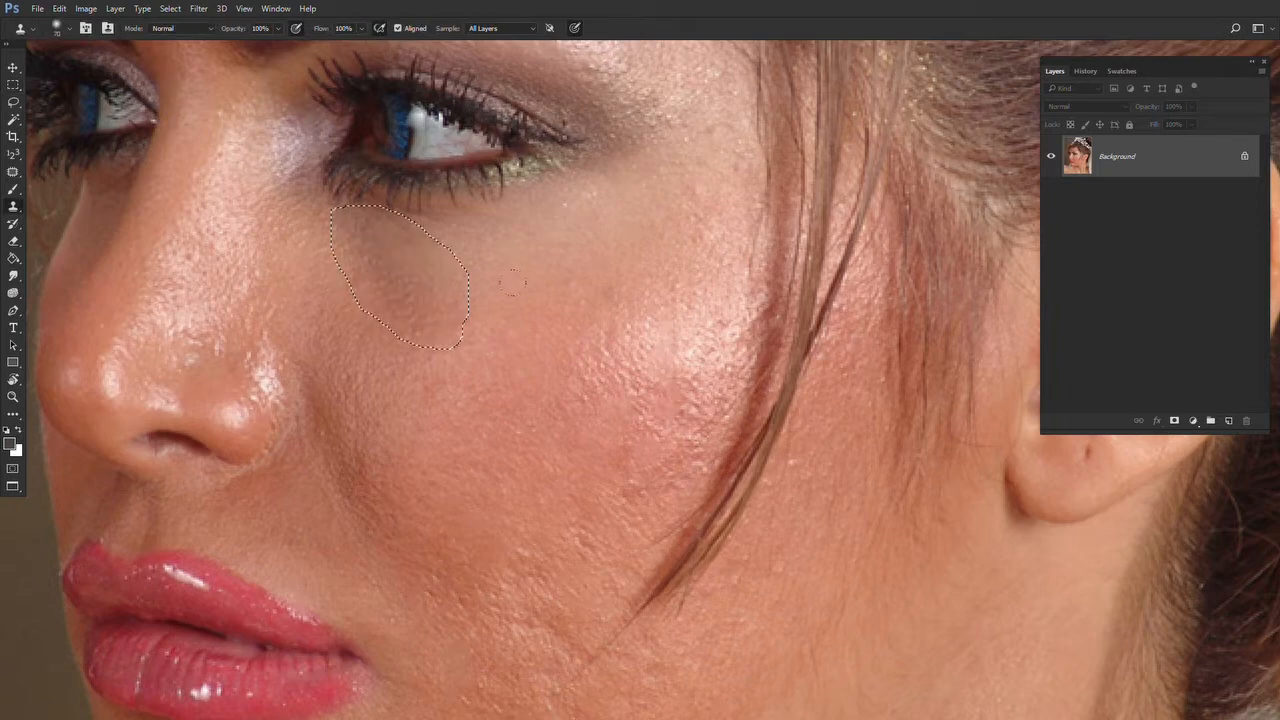
key(m)
key(l)
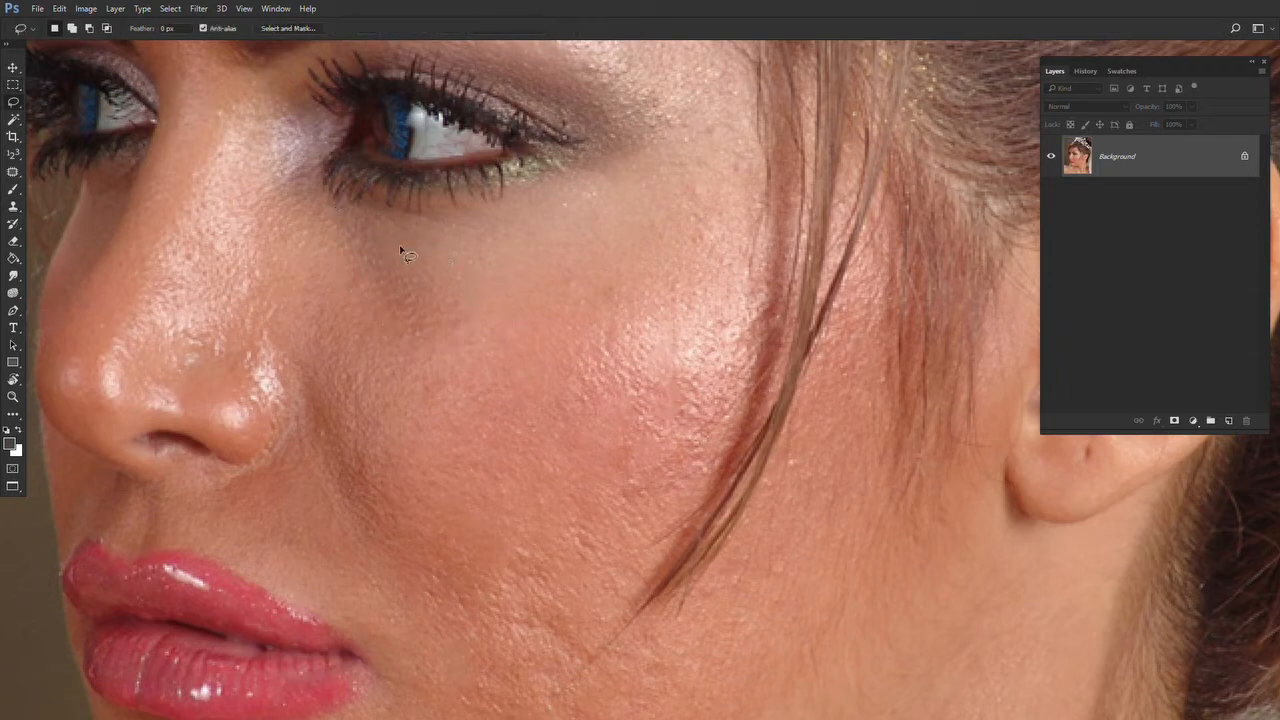
mouse_move(449, 382)
mouse_down()
mouse_move(385, 395)
mouse_move(366, 378)
mouse_up()
mouse_move(442, 436)
mouse_down()
mouse_move(449, 398)
mouse_move(400, 350)
mouse_move(342, 348)
mouse_move(404, 471)
mouse_move(461, 468)
mouse_move(462, 428)
mouse_move(406, 283)
mouse_up()
key(ctrl+j)
key(v)
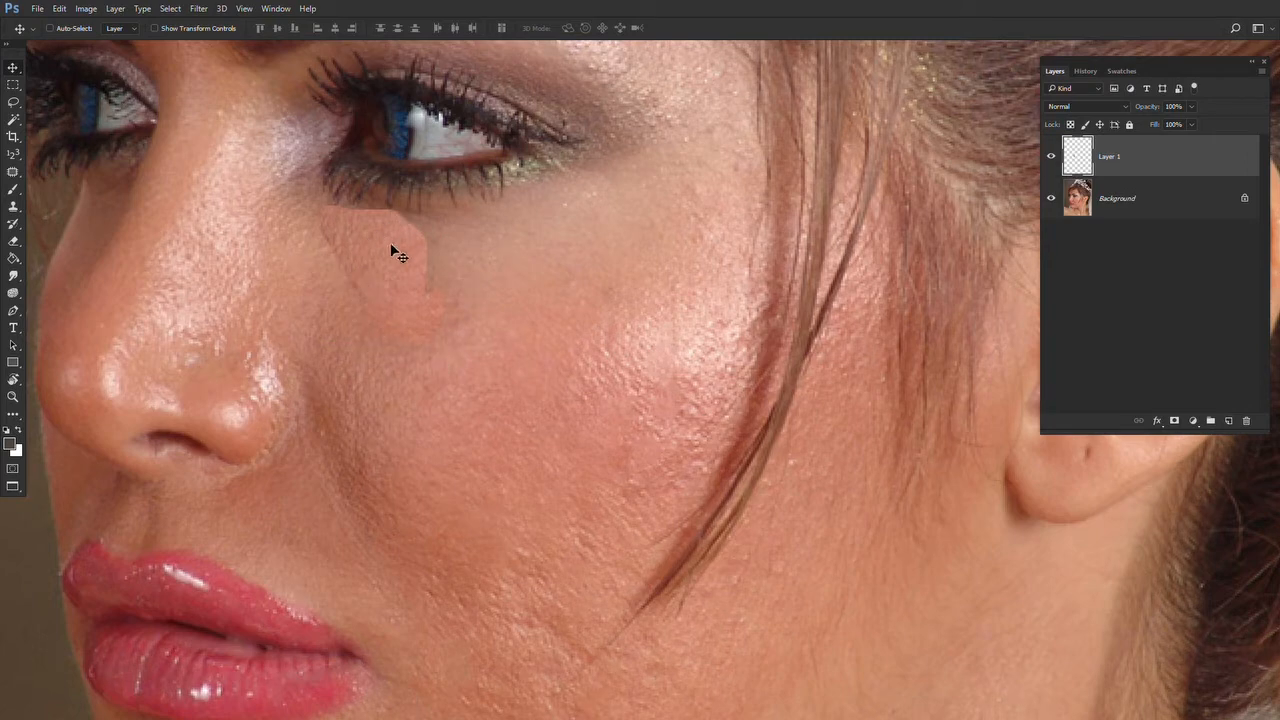
key(ctrl+z)
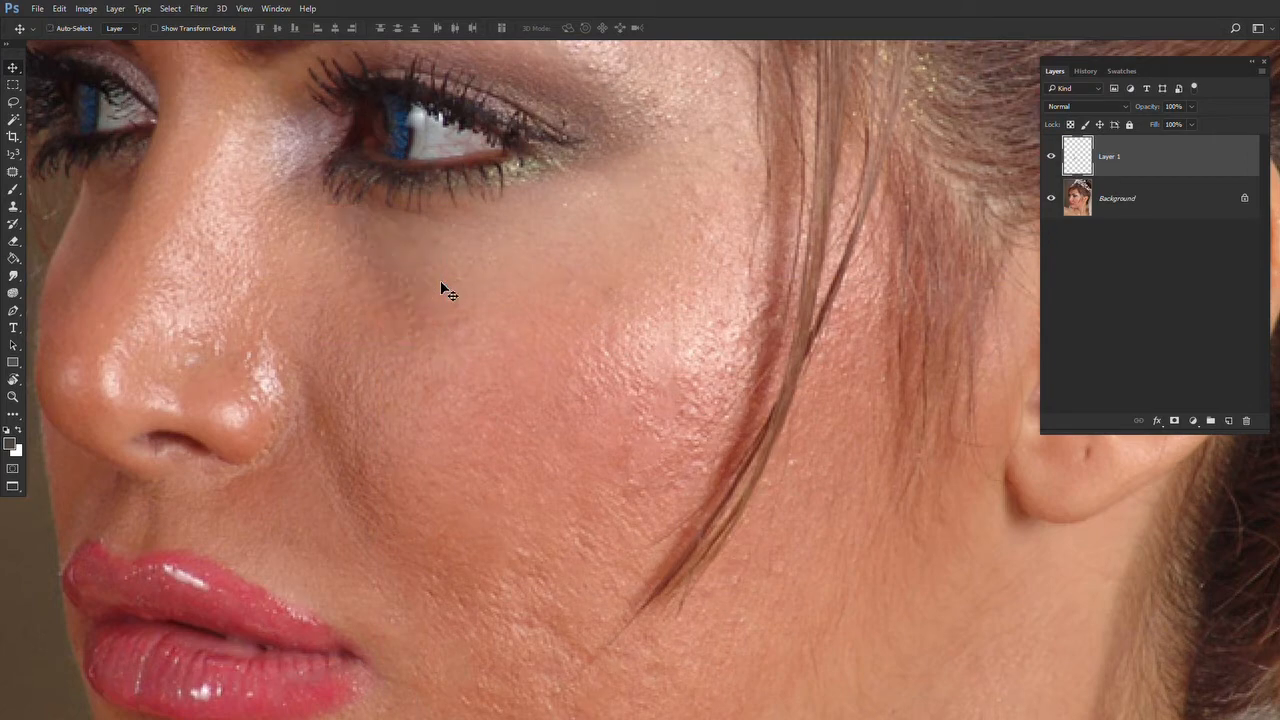
Patch the under-eye shadow on the Background layer with cheek skin, deselect, and merge Layer 1 into the Background.
key(j)
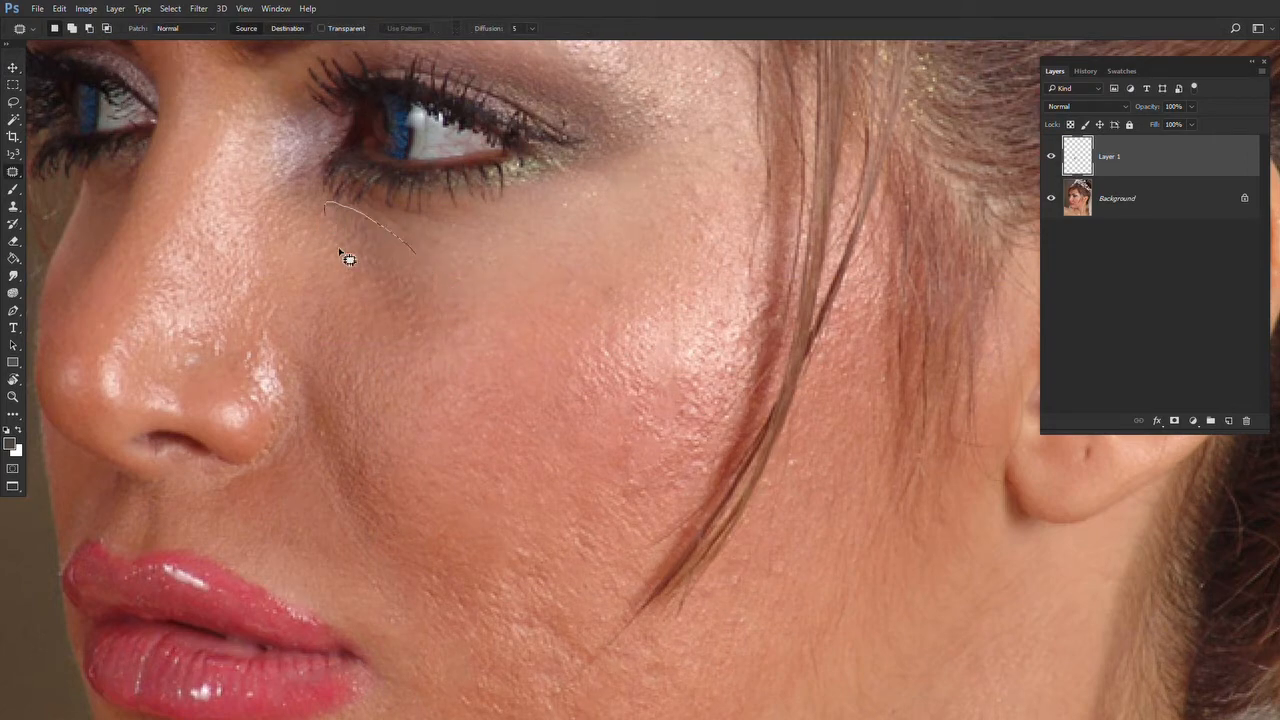
mouse_move(343, 255)
mouse_down()
mouse_move(349, 290)
mouse_move(425, 358)
mouse_move(462, 289)
mouse_move(447, 398)
mouse_up()
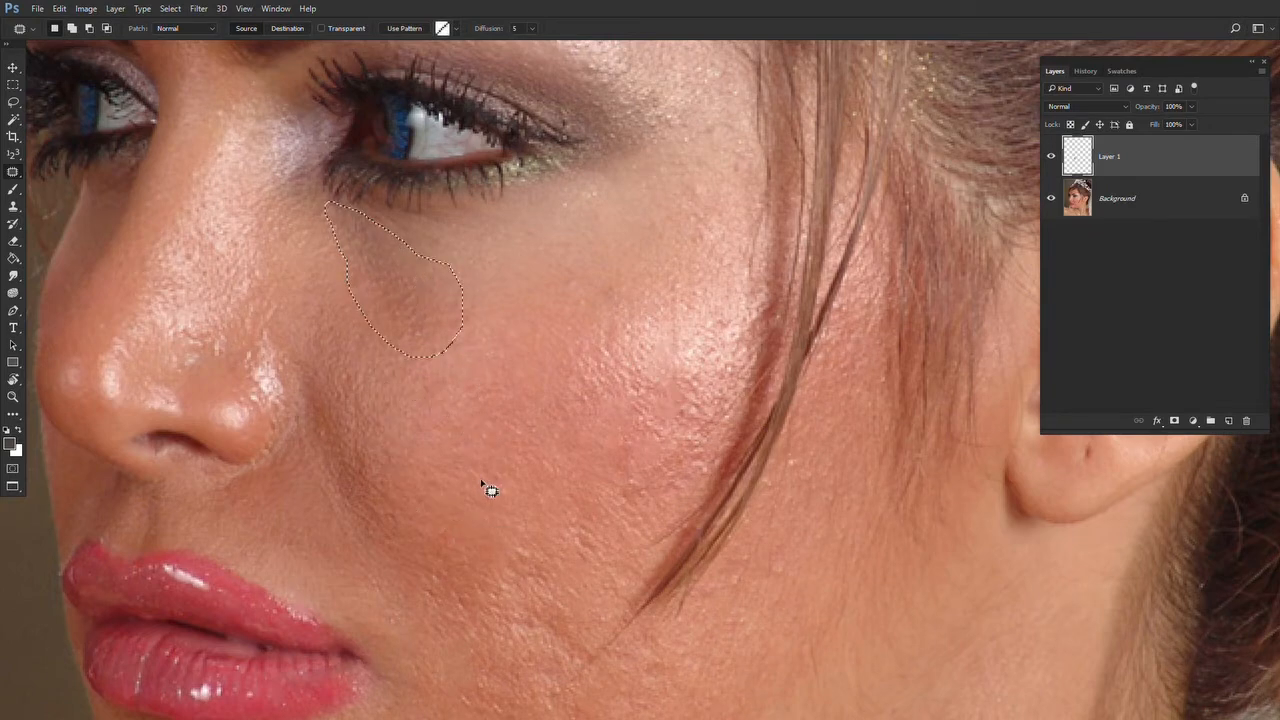
click(1108, 202)
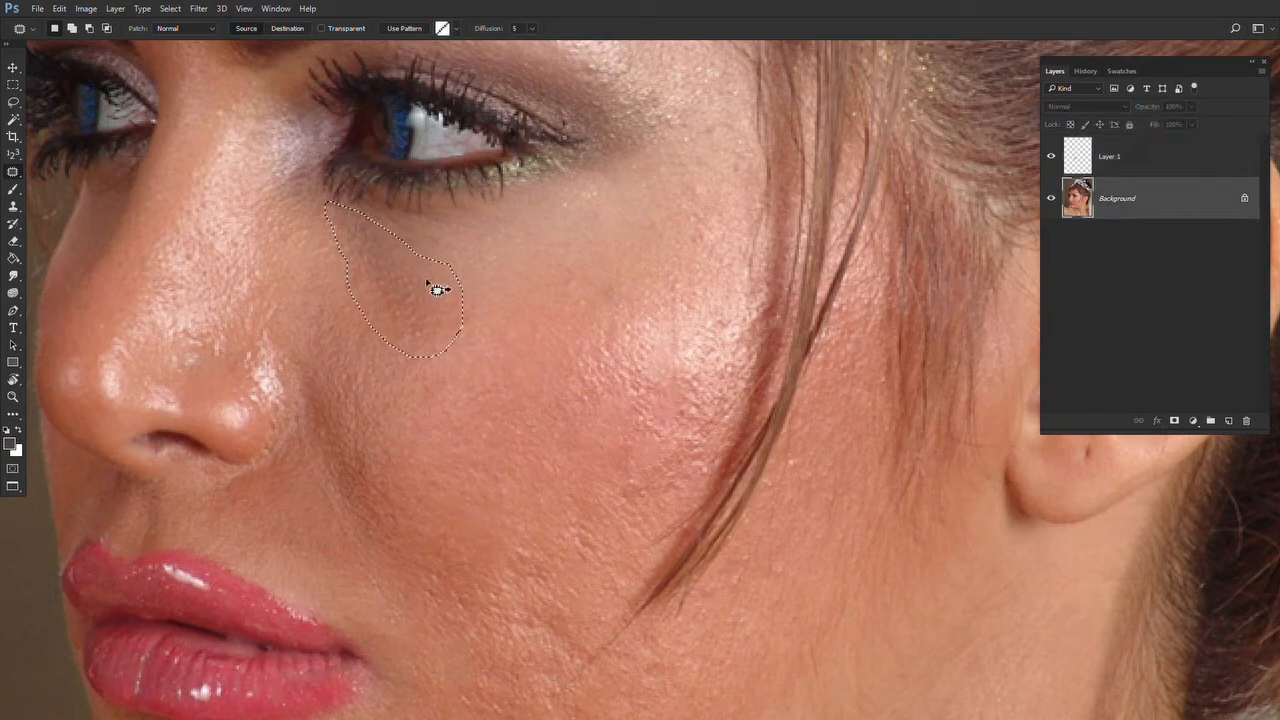
drag(429, 286, 460, 450)
key(ctrl+d)
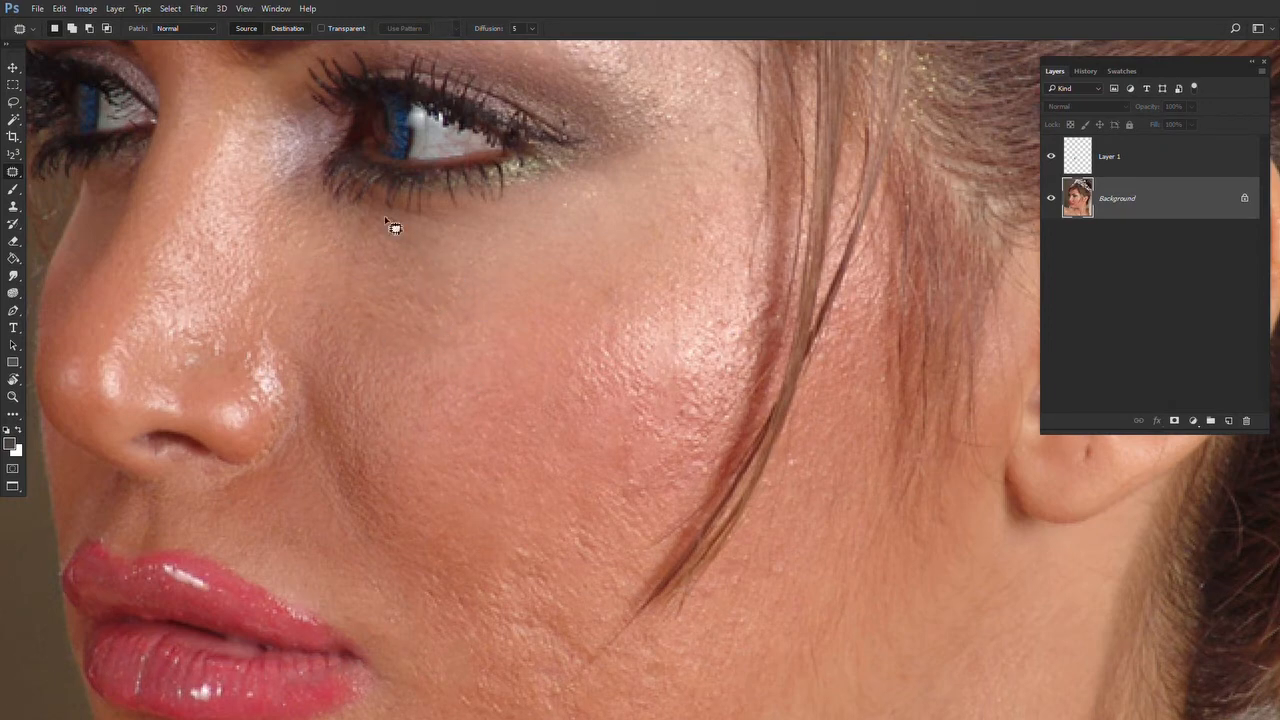
shift+click(1164, 169)
key(ctrl+e)
Inspect the patched skin up close and in the whole portrait, and close RE.jpg without saving.
key(z)
click(347, 329)
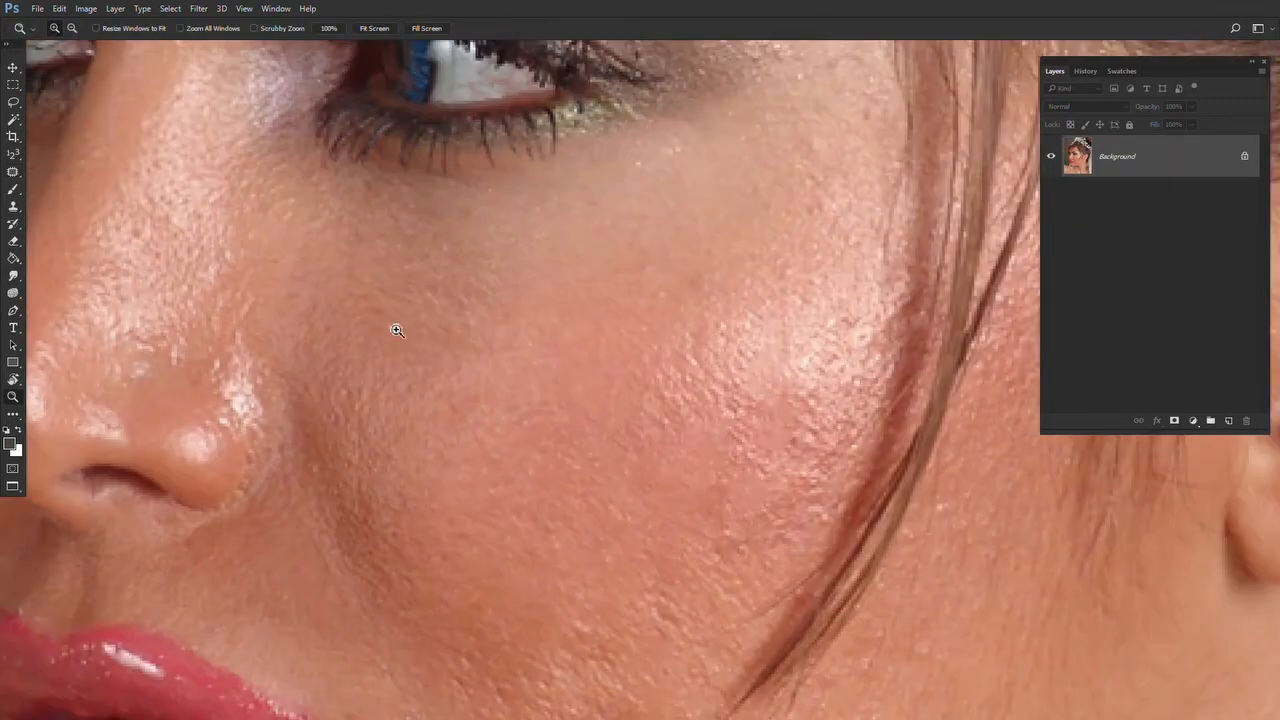
click(391, 294)
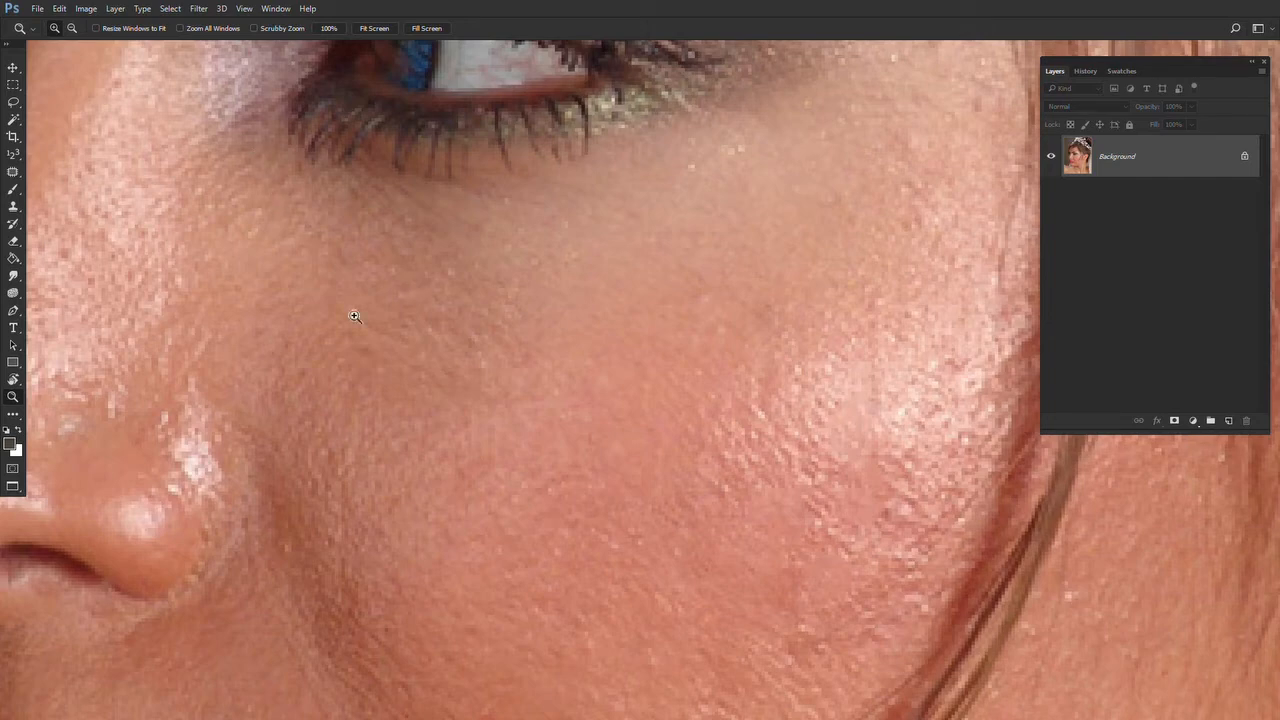
alt+click(401, 295)
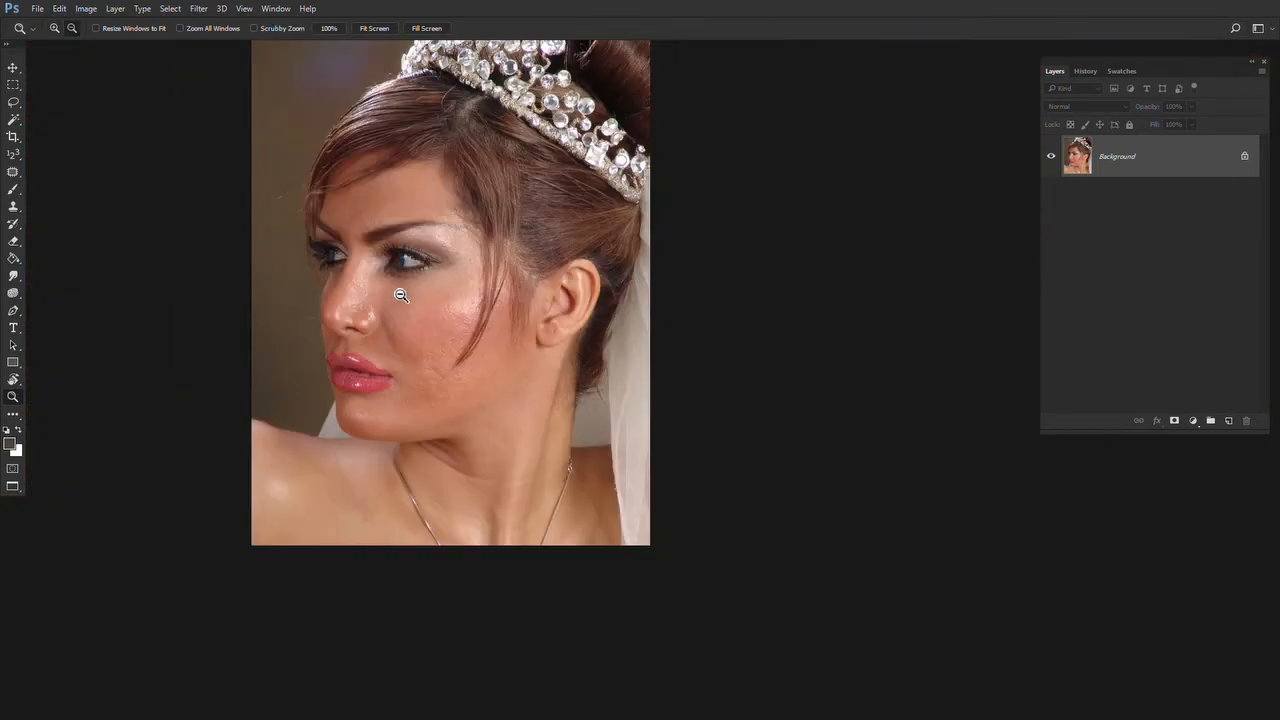
key(ctrl+w)
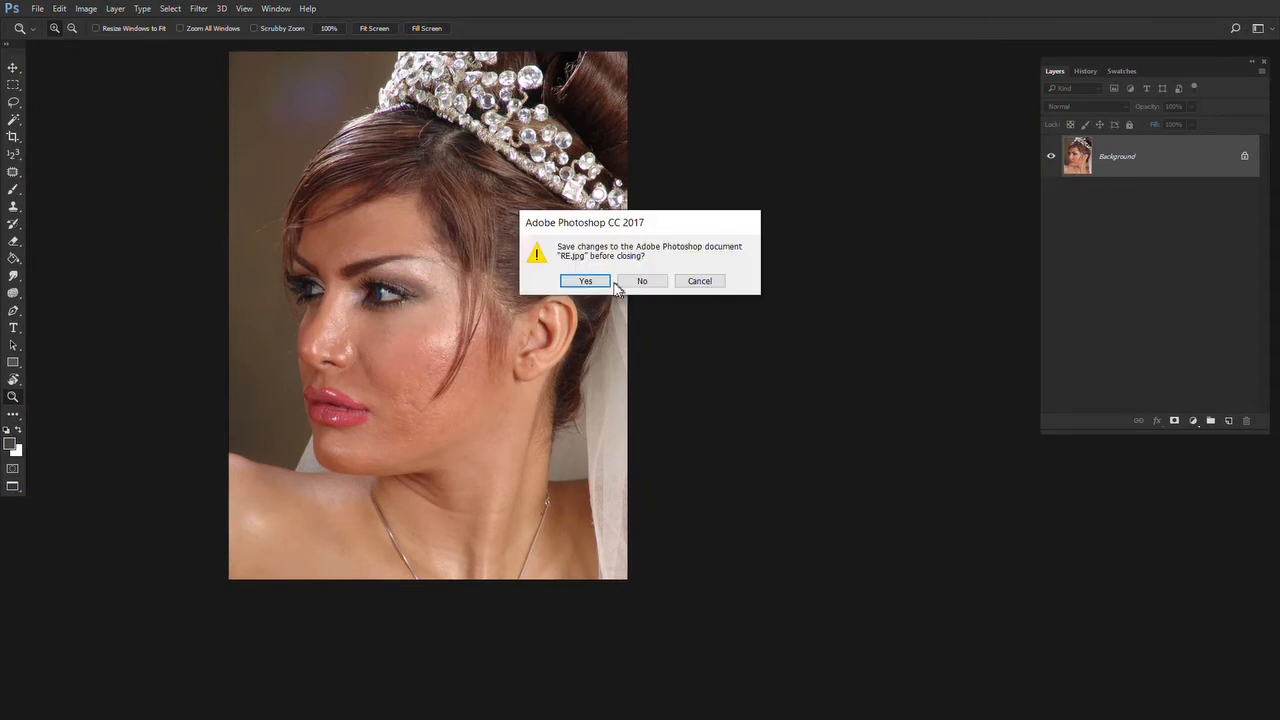
click(640, 281)
Activate the Content-Aware Move tool and open the beach photo with the two lounge chairs.
click(15, 177)
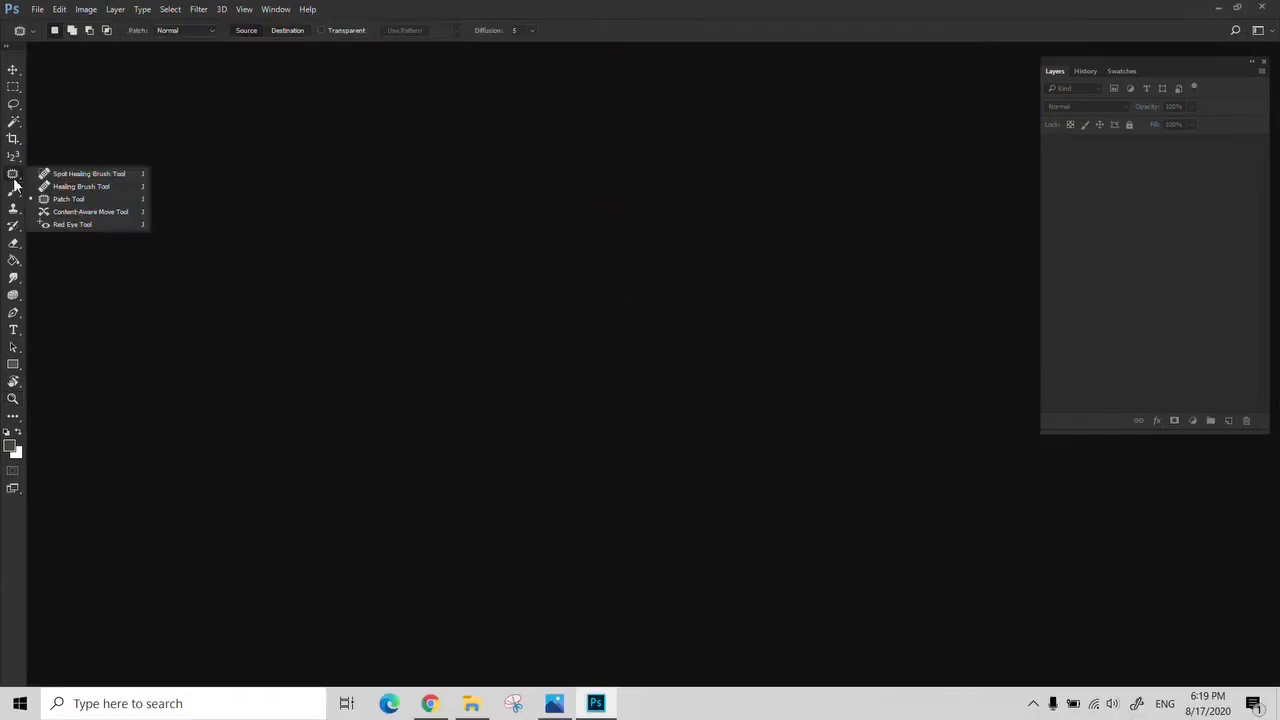
click(85, 211)
key(ctrl+o)
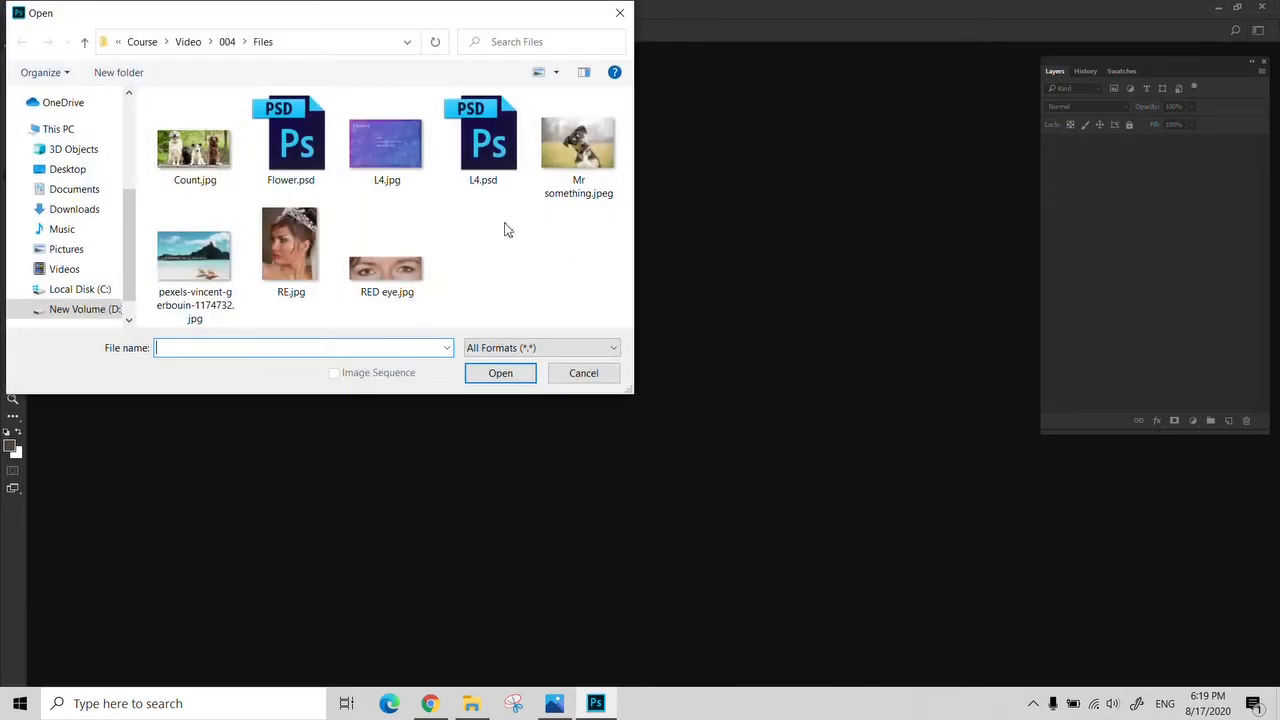
double_click(223, 245)
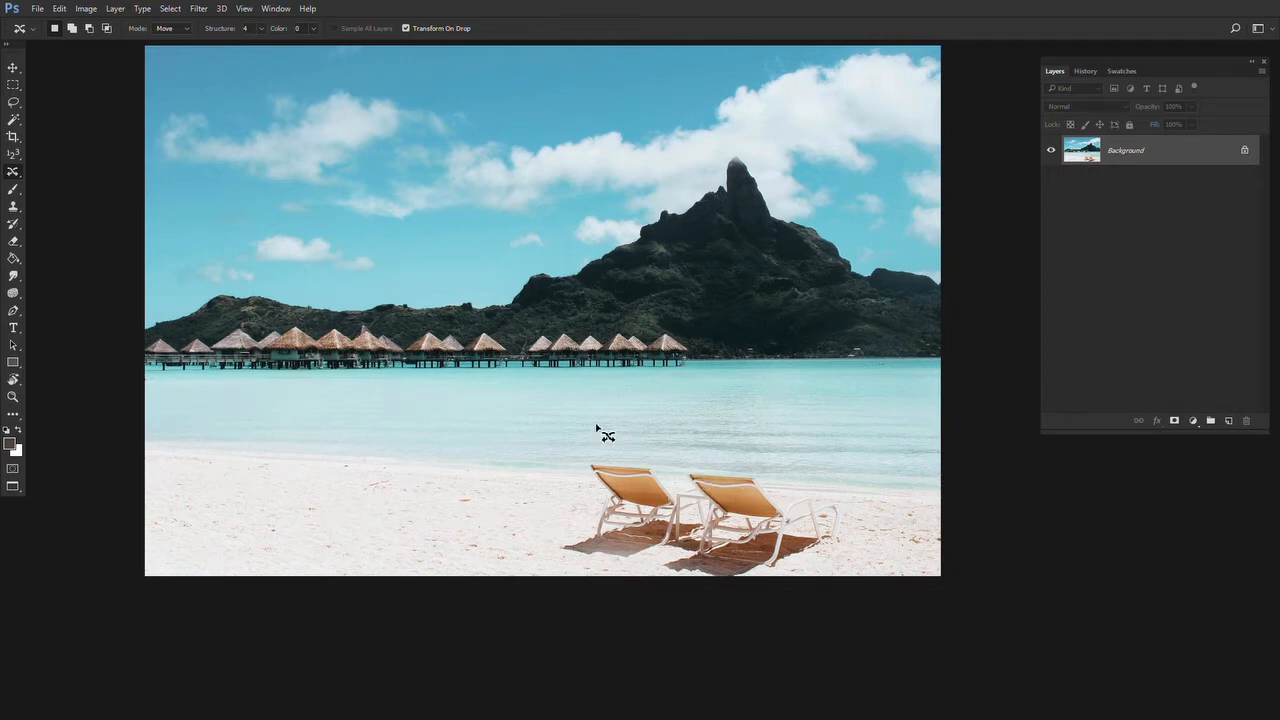
Relocate the two lounge chairs to the left side of the beach with Content-Aware Move, scaled down slightly, and deselect.
mouse_move(785, 492)
mouse_down()
mouse_move(763, 469)
mouse_move(602, 449)
mouse_move(574, 462)
mouse_move(585, 509)
mouse_move(547, 560)
mouse_move(713, 598)
mouse_move(859, 577)
mouse_move(881, 526)
mouse_move(820, 488)
mouse_up()
drag(700, 495, 330, 483)
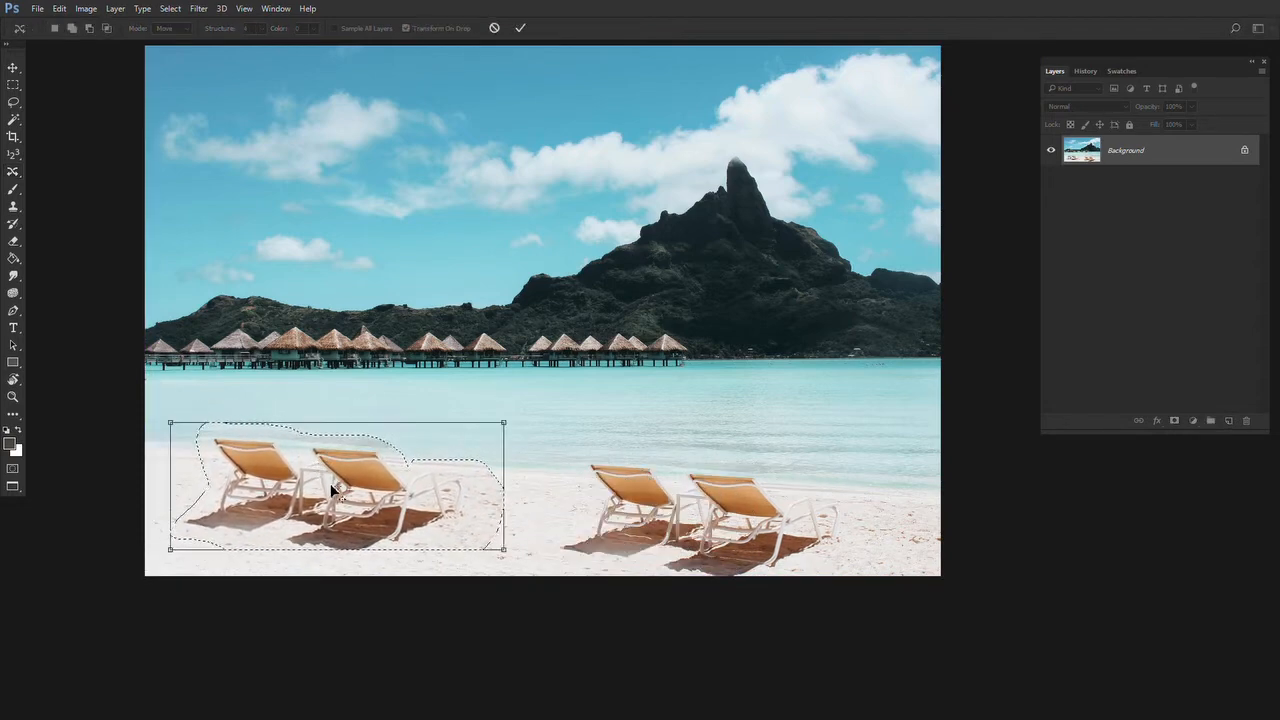
drag(430, 503, 440, 508)
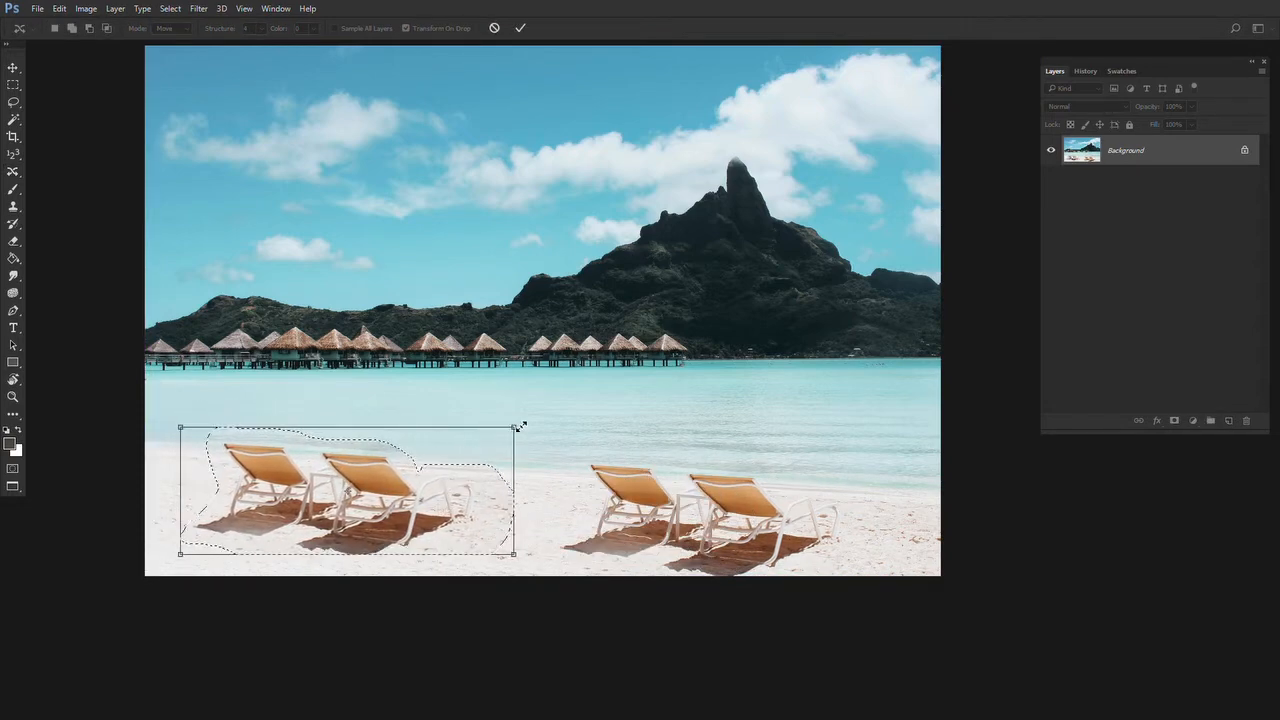
drag(519, 426, 491, 435)
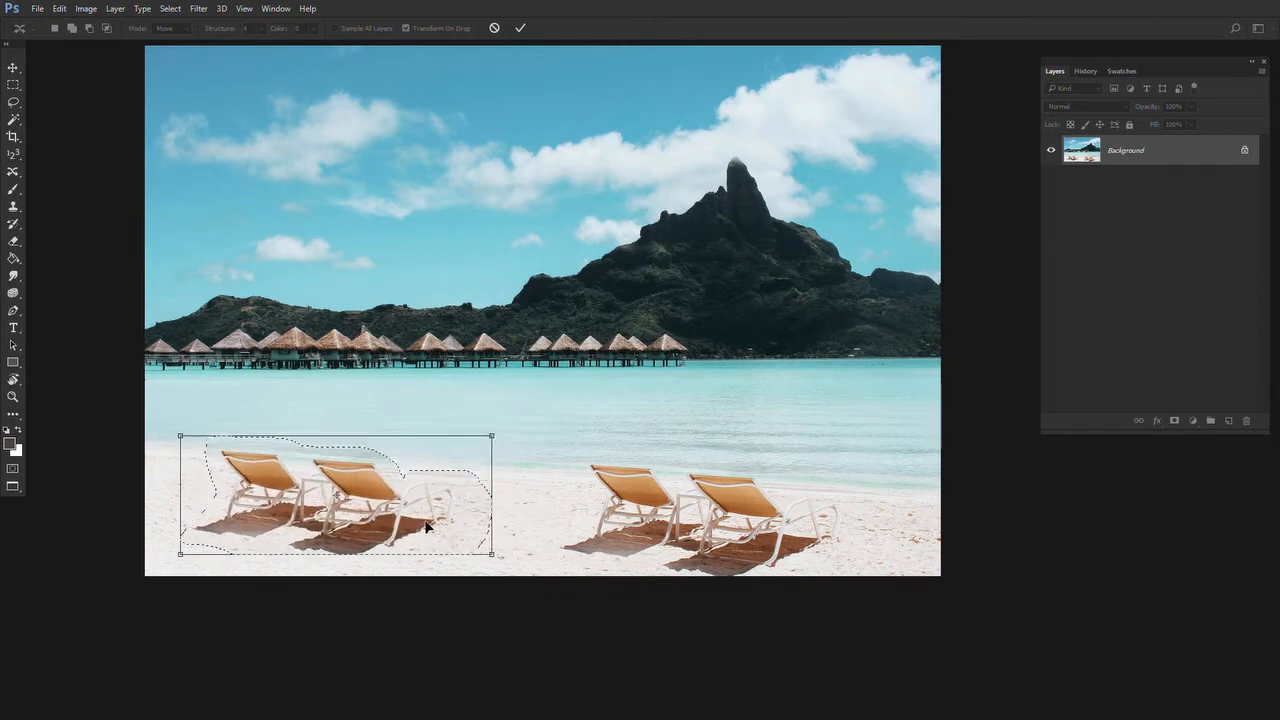
mouse_move(426, 527)
mouse_down()
mouse_move(423, 509)
mouse_move(423, 527)
mouse_up()
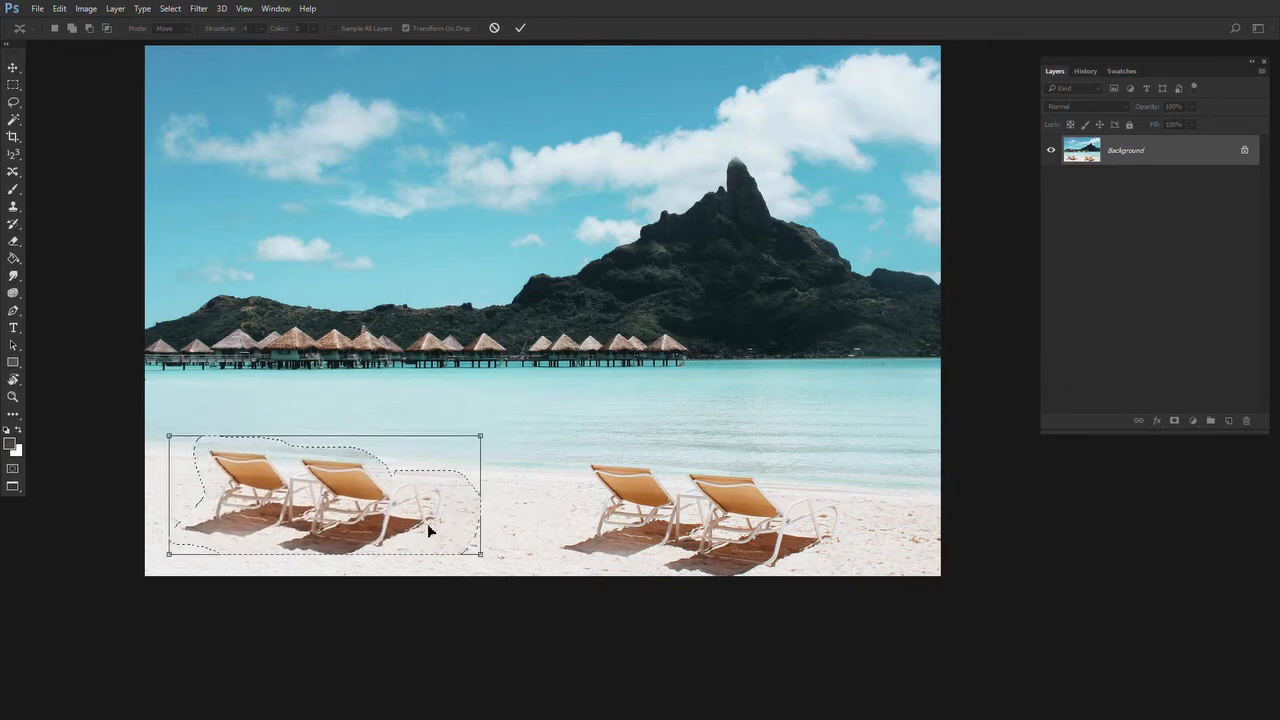
click(521, 28)
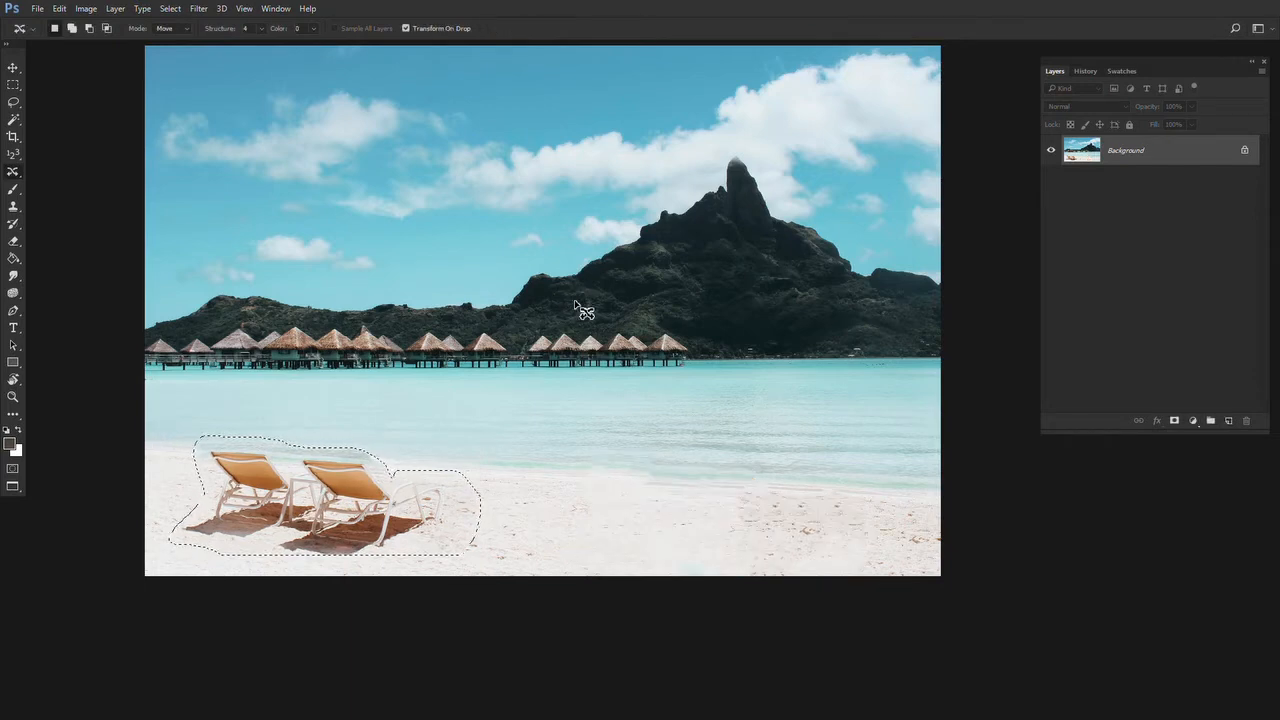
key(ctrl+d)
key(m)
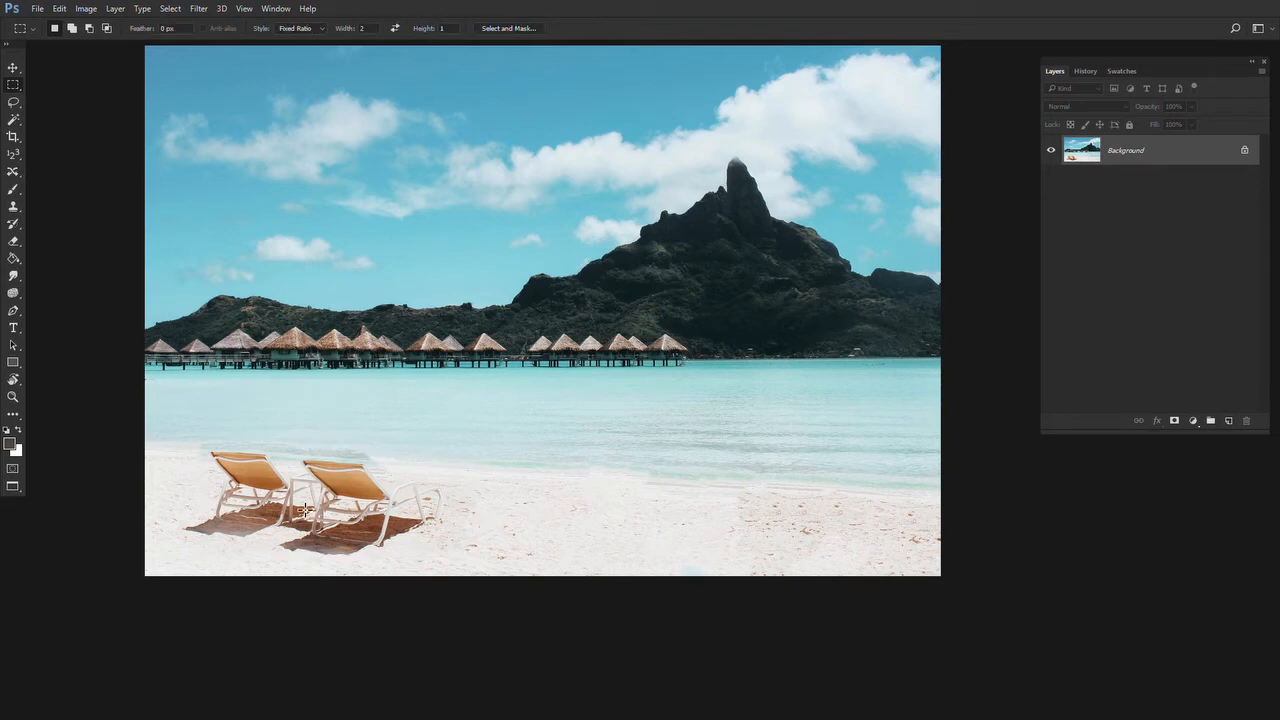
Examine up close how the relocated chairs, their shadows and the shoreline behind them blend with the photo.
key(z)
click(640, 523)
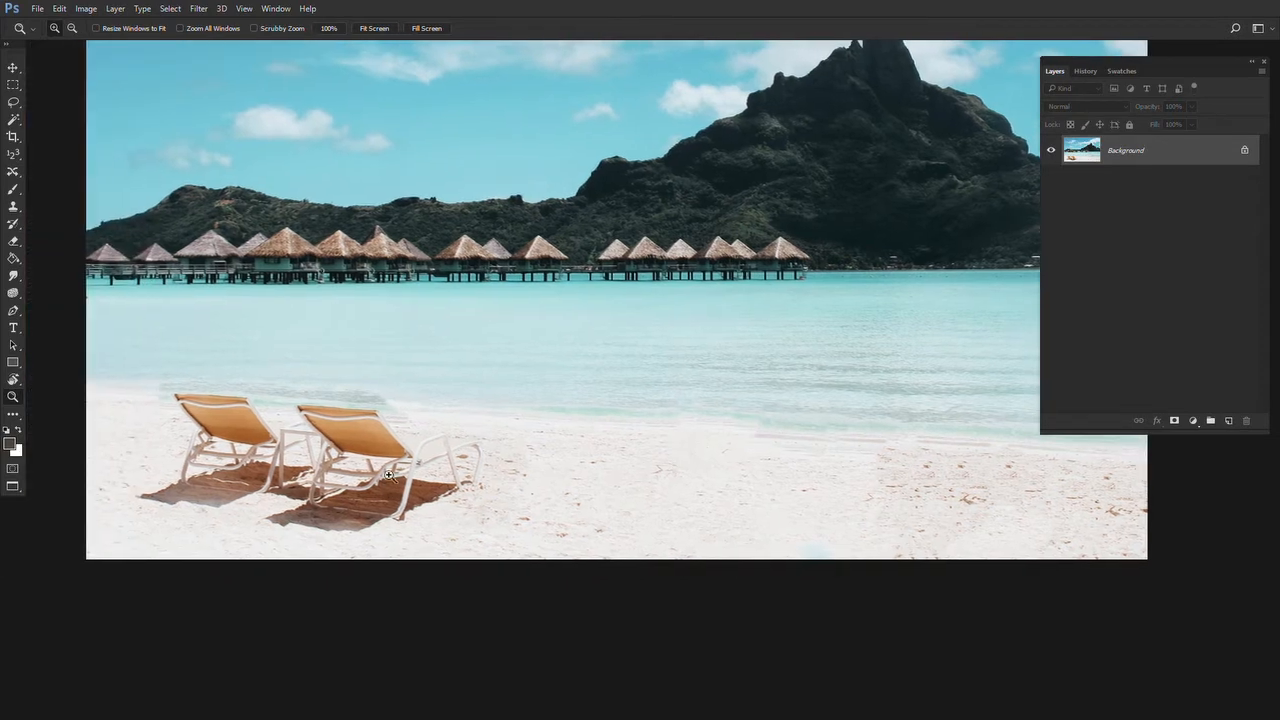
click(134, 418)
click(134, 418)
click(134, 418)
drag(456, 499, 537, 414)
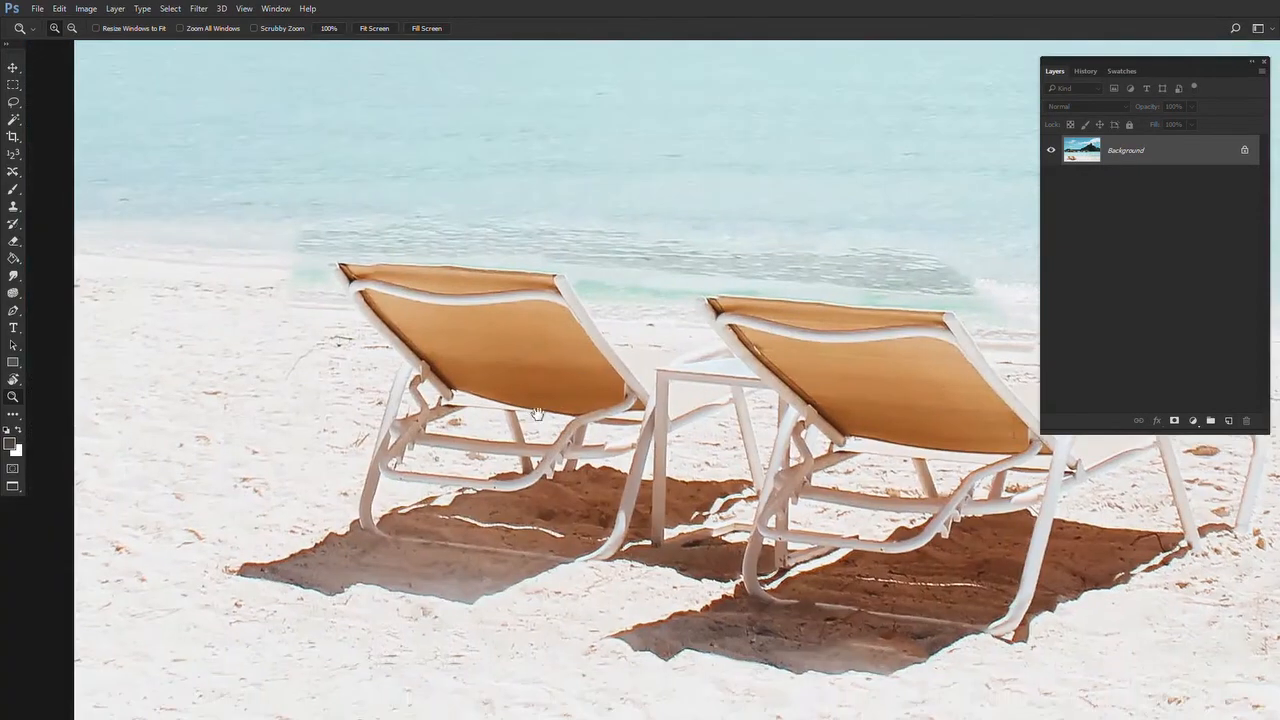
drag(386, 251, 365, 240)
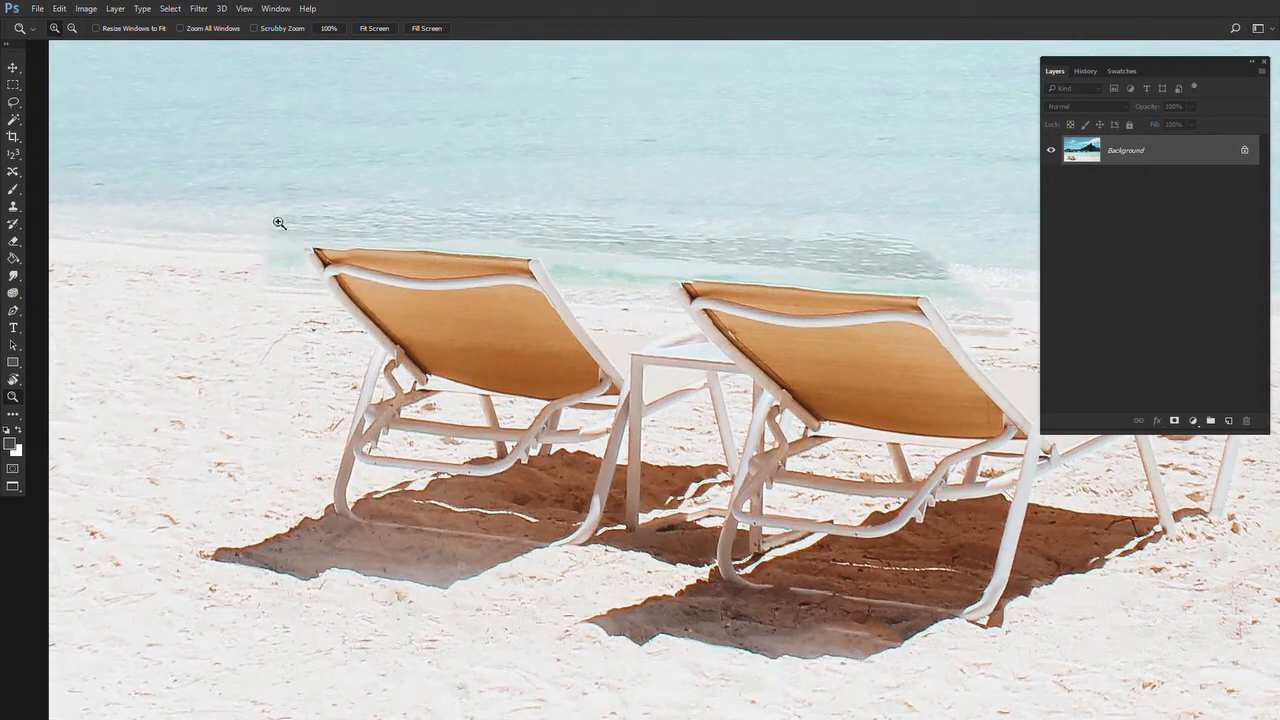
drag(262, 447, 364, 352)
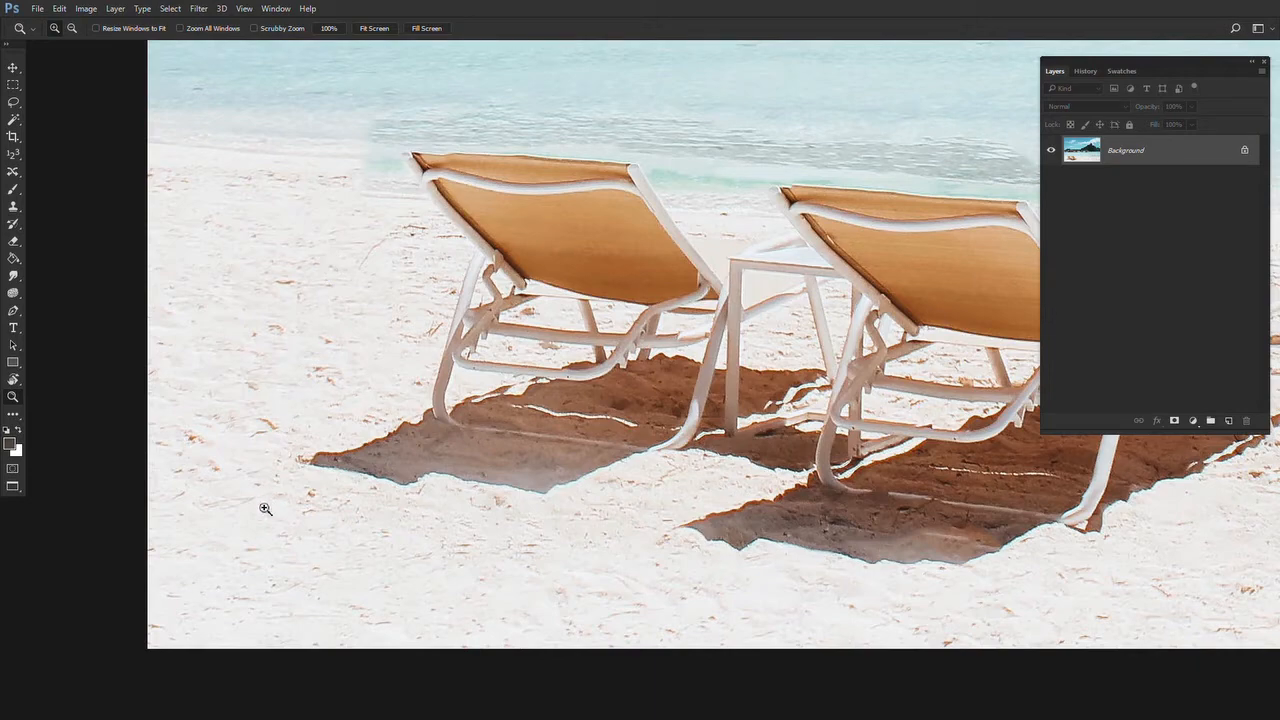
drag(735, 492, 580, 428)
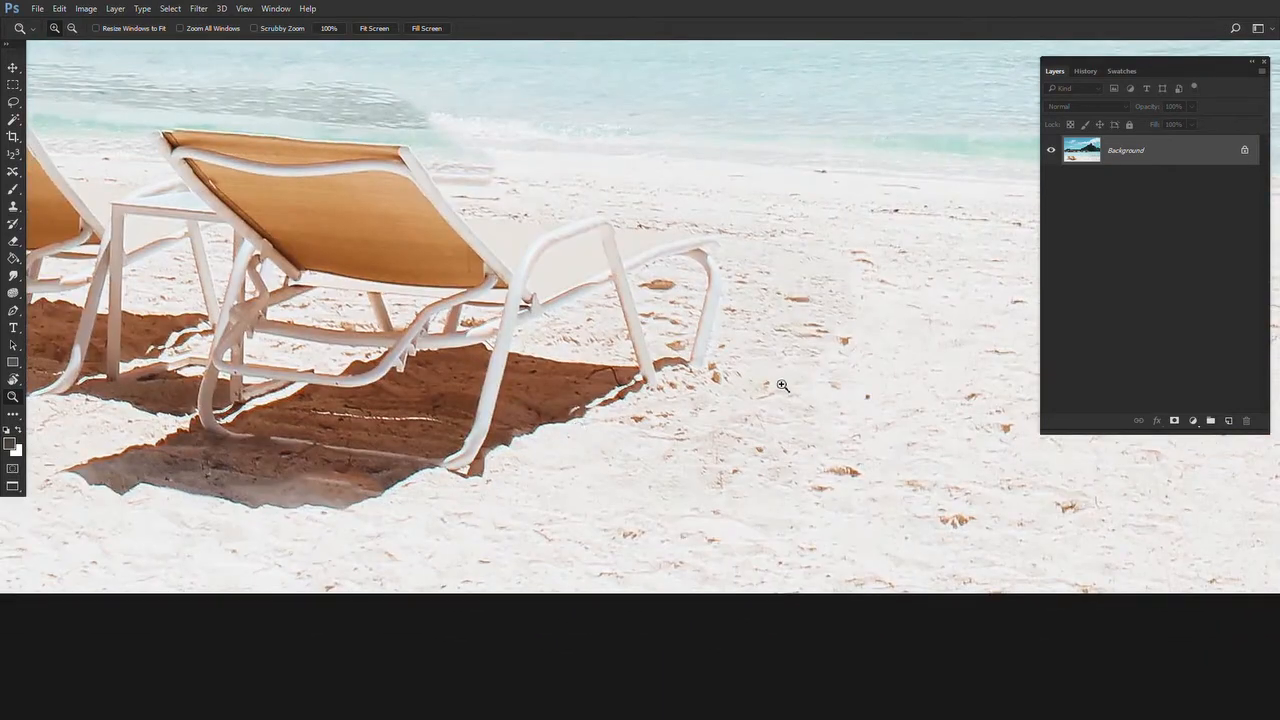
drag(270, 157, 582, 447)
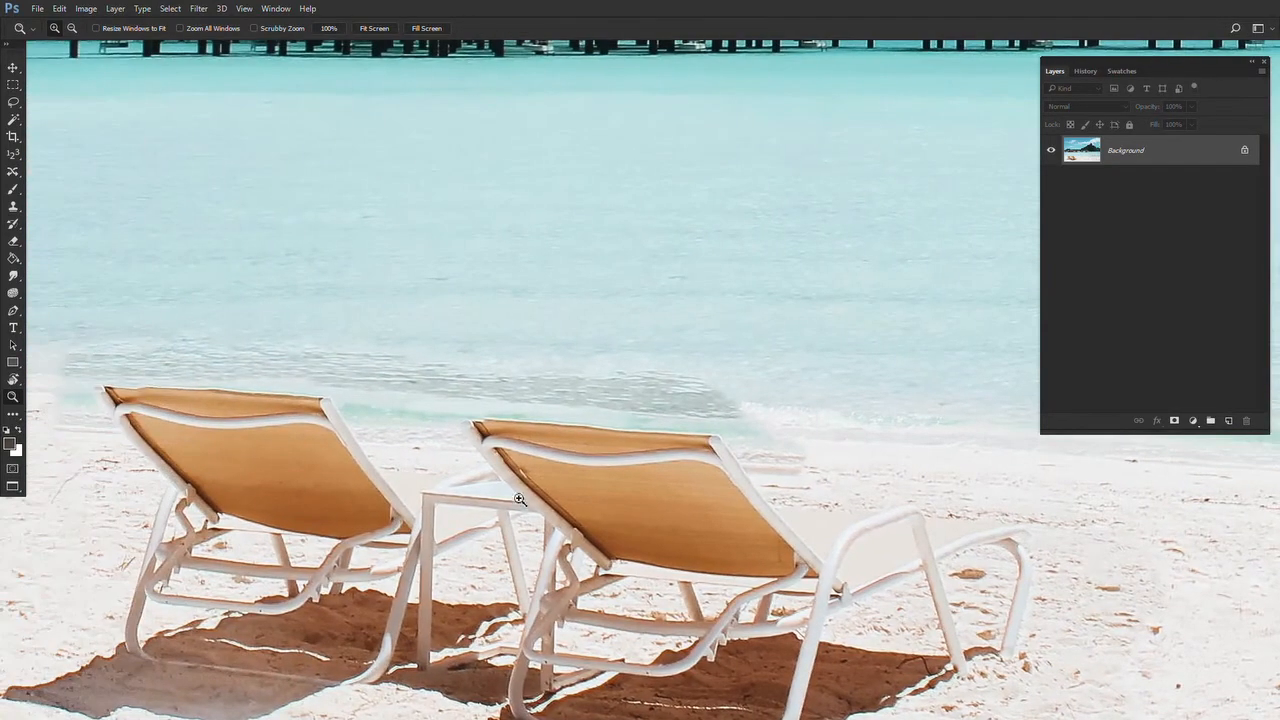
drag(599, 372, 703, 398)
Cover the mismatched water and shoreline patches around the relocated chairs with a 100 px Clone Stamp.
key(s)
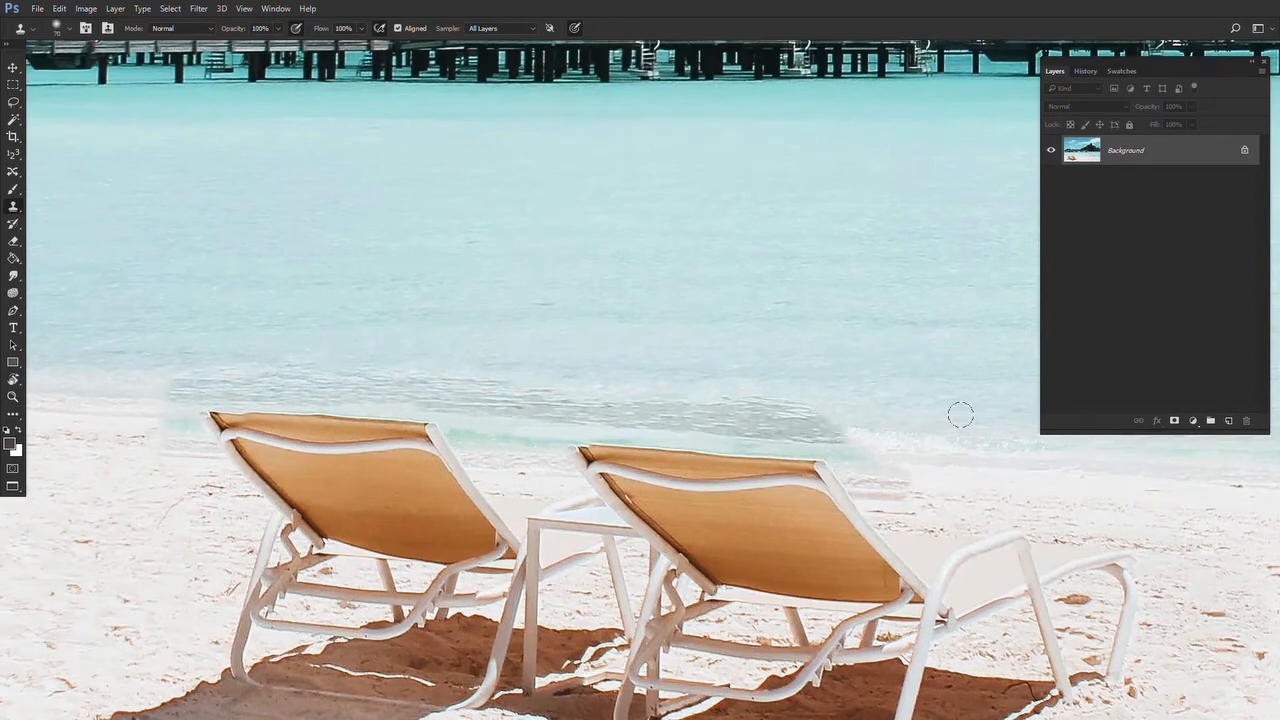
mouse_move(869, 418)
mouse_down()
mouse_move(497, 365)
mouse_move(365, 380)
mouse_up()
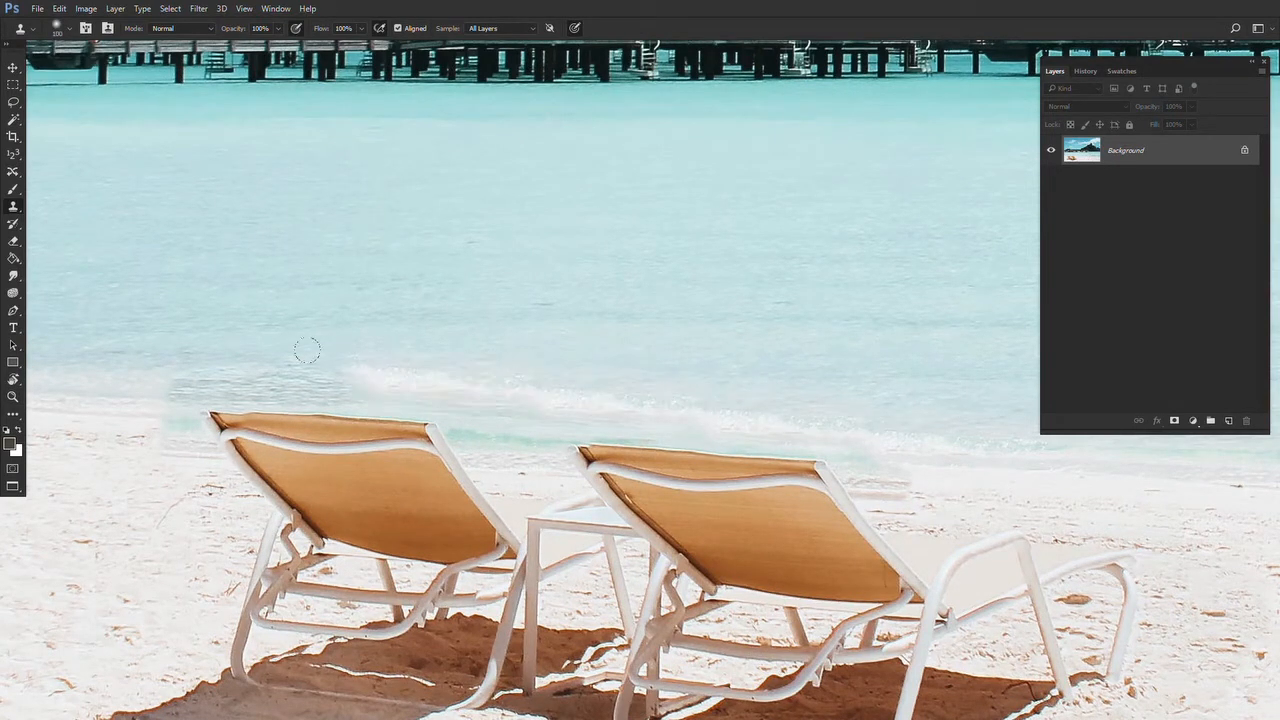
mouse_move(307, 350)
mouse_down()
mouse_move(147, 355)
mouse_move(315, 364)
mouse_up()
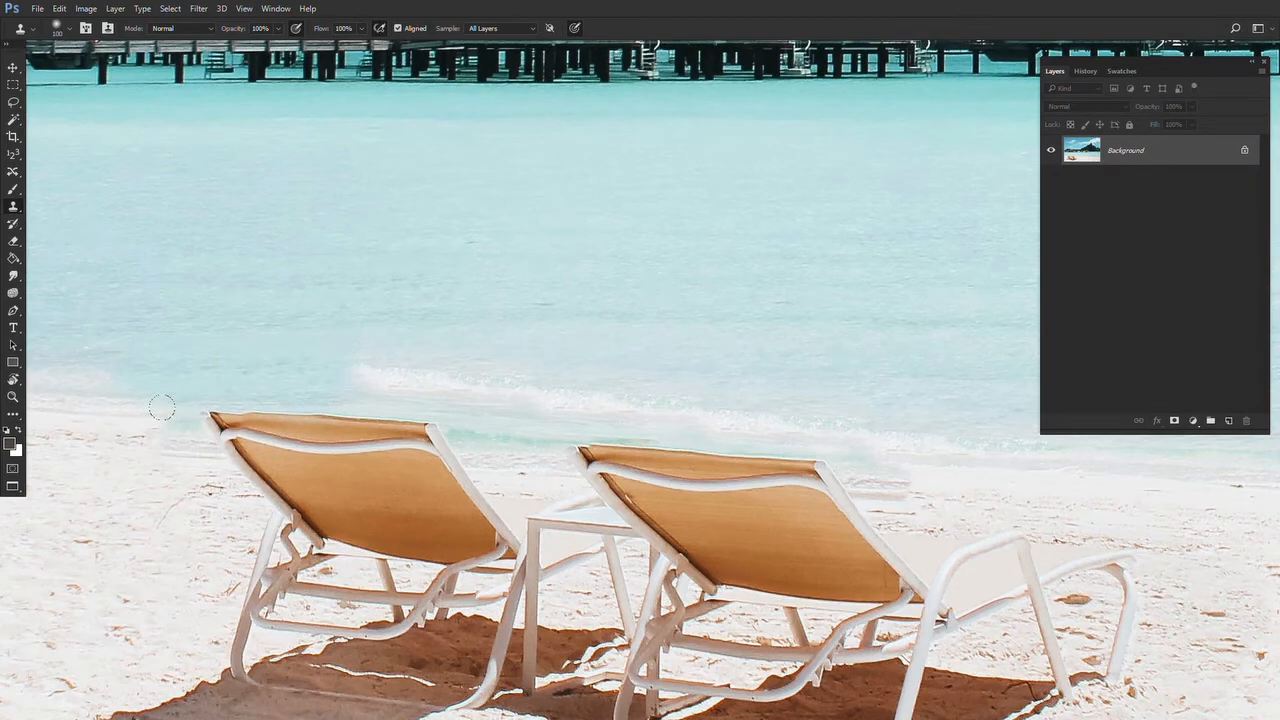
drag(162, 407, 187, 419)
drag(950, 610, 250, 354)
mouse_move(740, 372)
mouse_down()
mouse_move(754, 426)
mouse_move(798, 470)
mouse_up()
alt+click(370, 334)
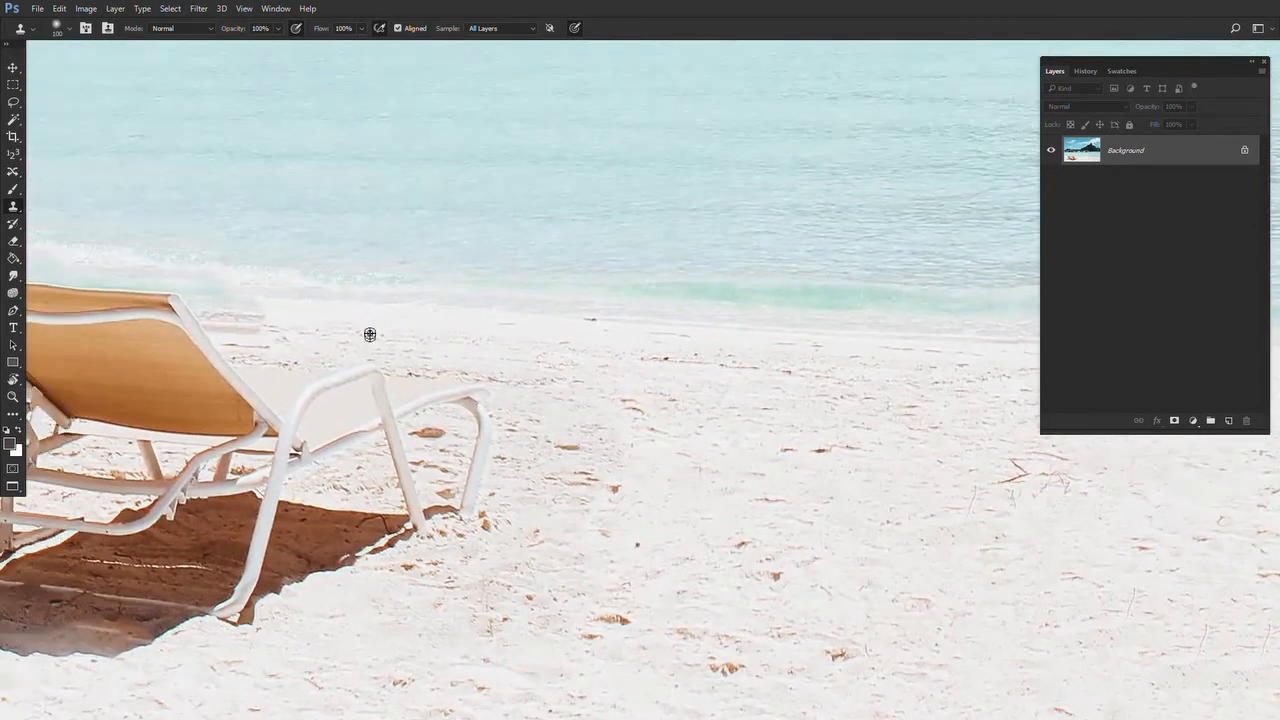
drag(268, 303, 208, 294)
Review the filled sand at the chairs' old position and the whole retouched beach photo.
mouse_move(935, 424)
mouse_down()
mouse_move(252, 250)
mouse_move(278, 270)
mouse_up()
mouse_move(407, 241)
mouse_down()
mouse_move(631, 277)
mouse_move(849, 283)
mouse_up()
drag(642, 377, 523, 394)
key(z)
alt+click(523, 394)
alt+click(523, 394)
alt+click(523, 394)
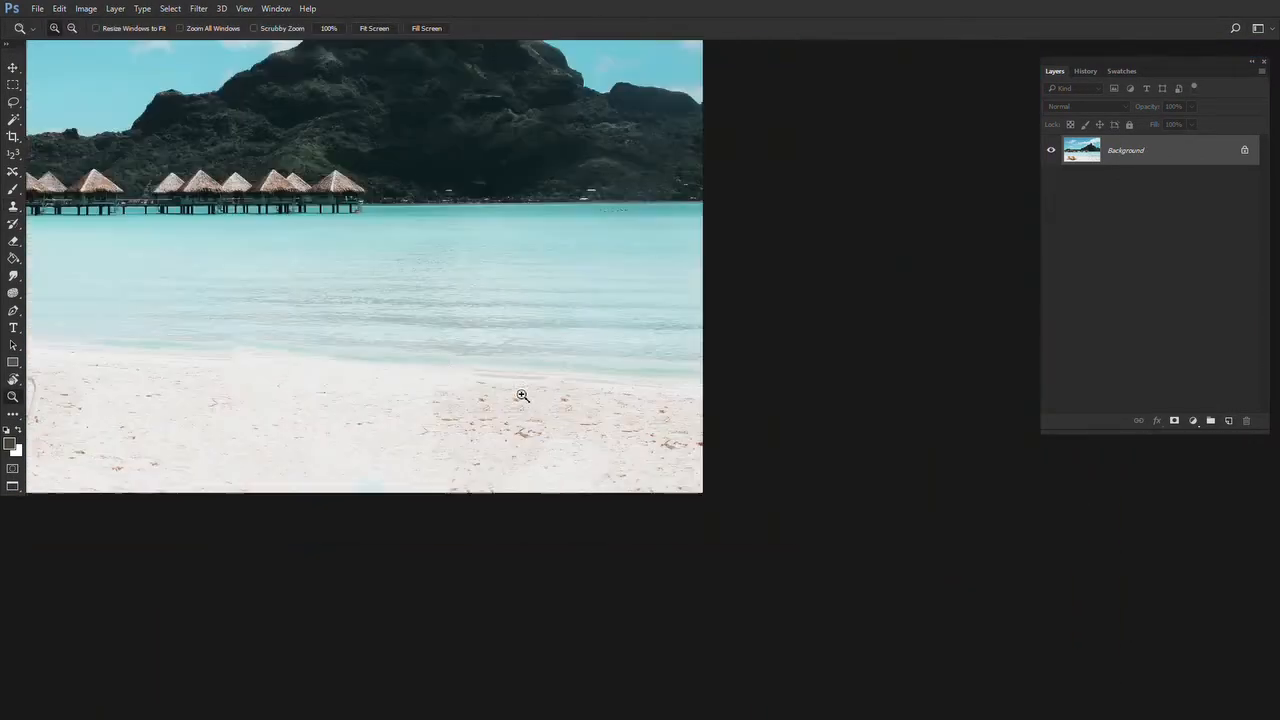
drag(374, 349, 636, 363)
drag(373, 380, 452, 392)
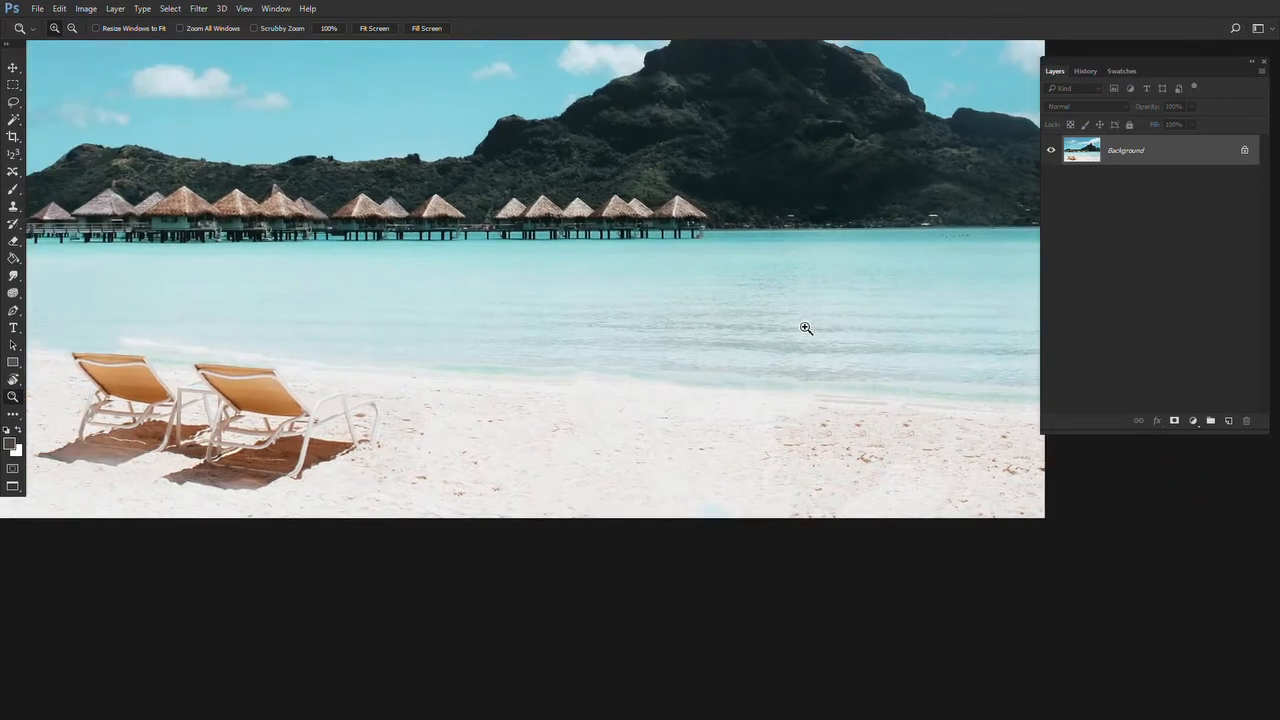
drag(606, 286, 678, 305)
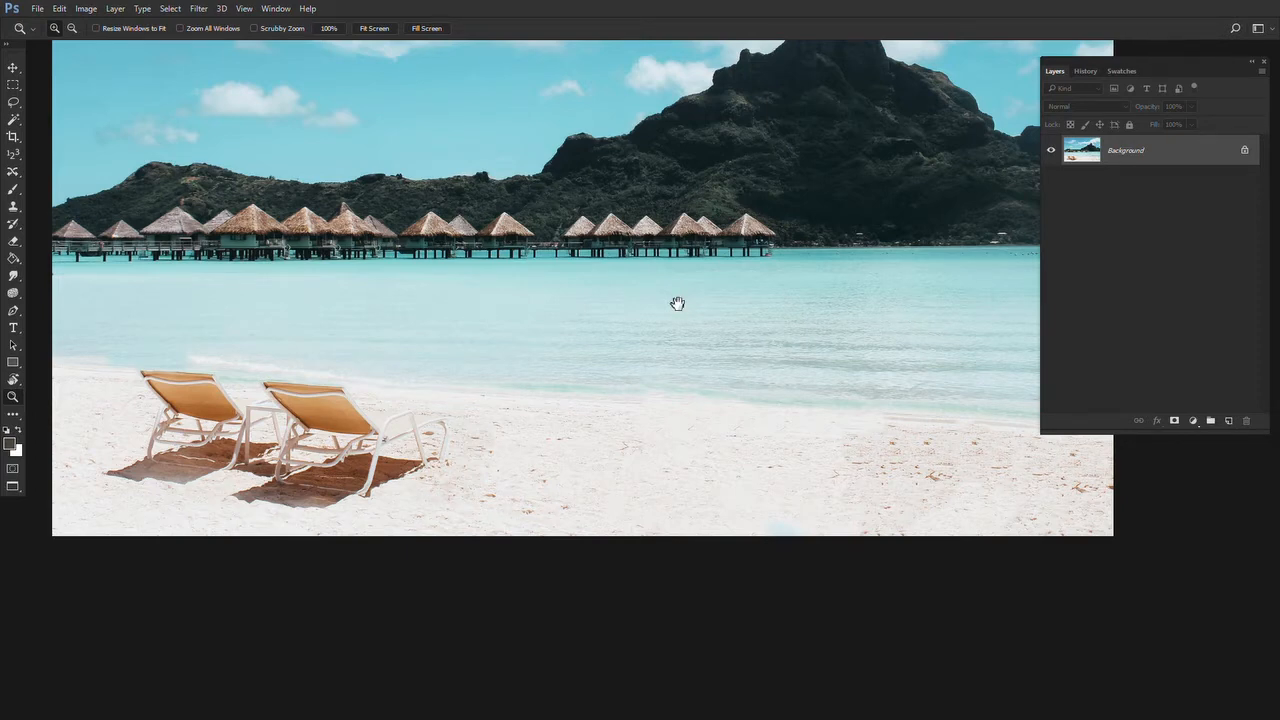
drag(677, 303, 663, 403)
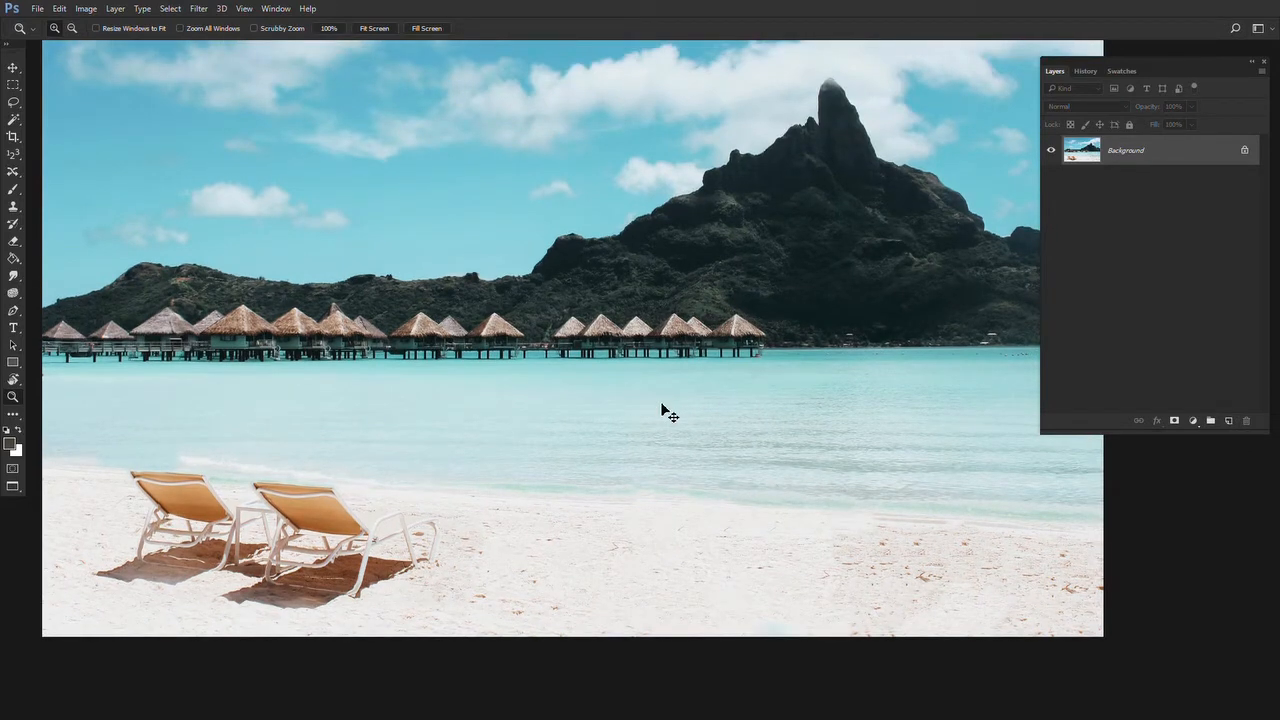
Close the beach photo without saving, open RED eye.jpg, and move its window towards the middle of the workspace.
key(ctrl+w)
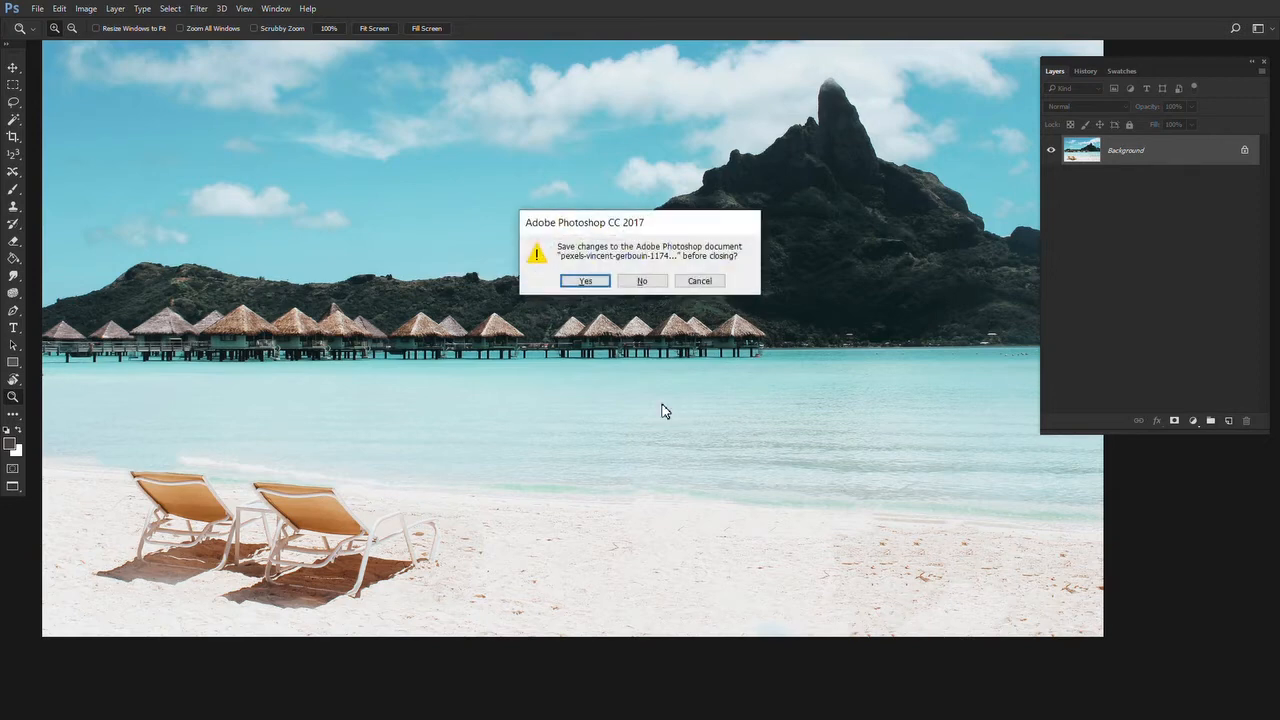
click(653, 287)
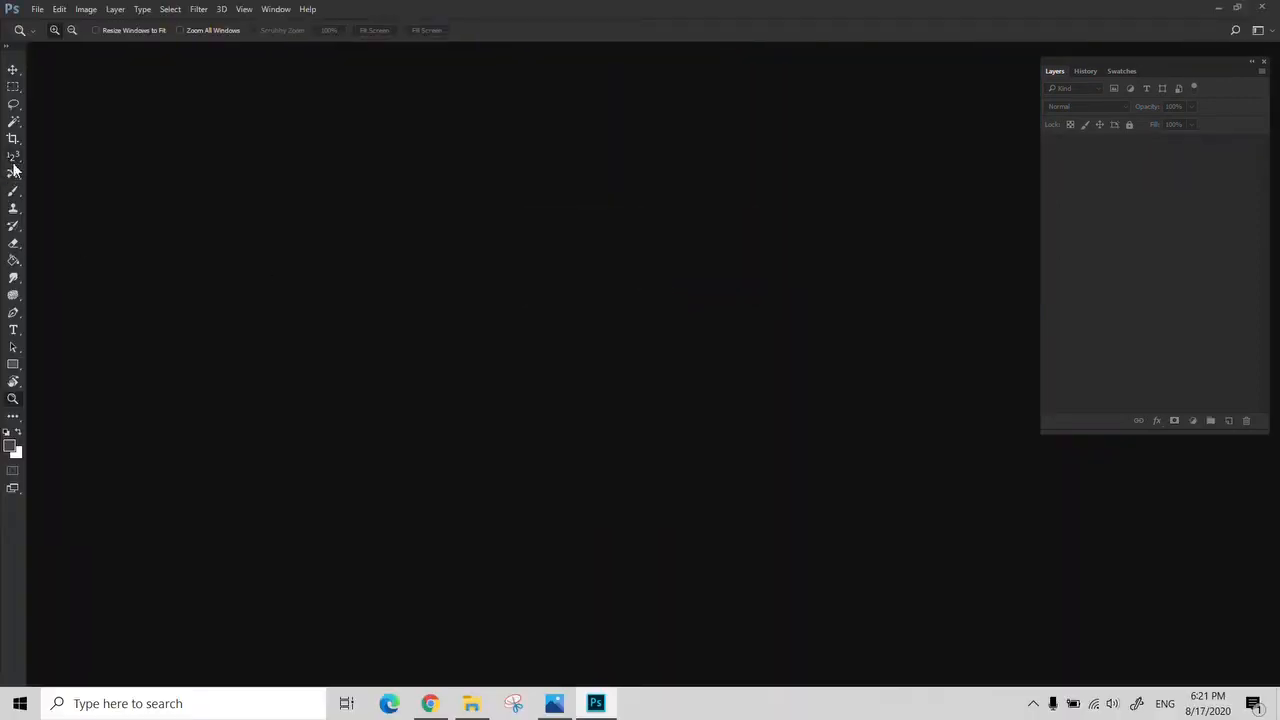
click(13, 173)
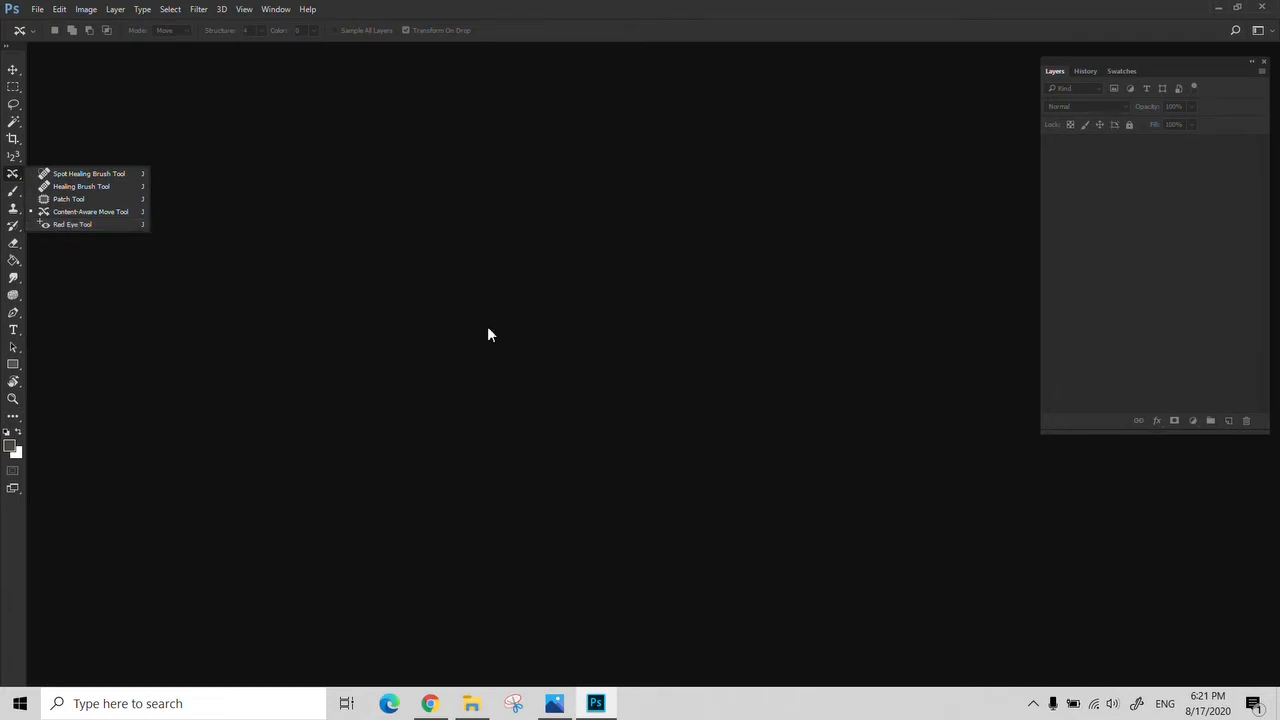
key(ctrl+o)
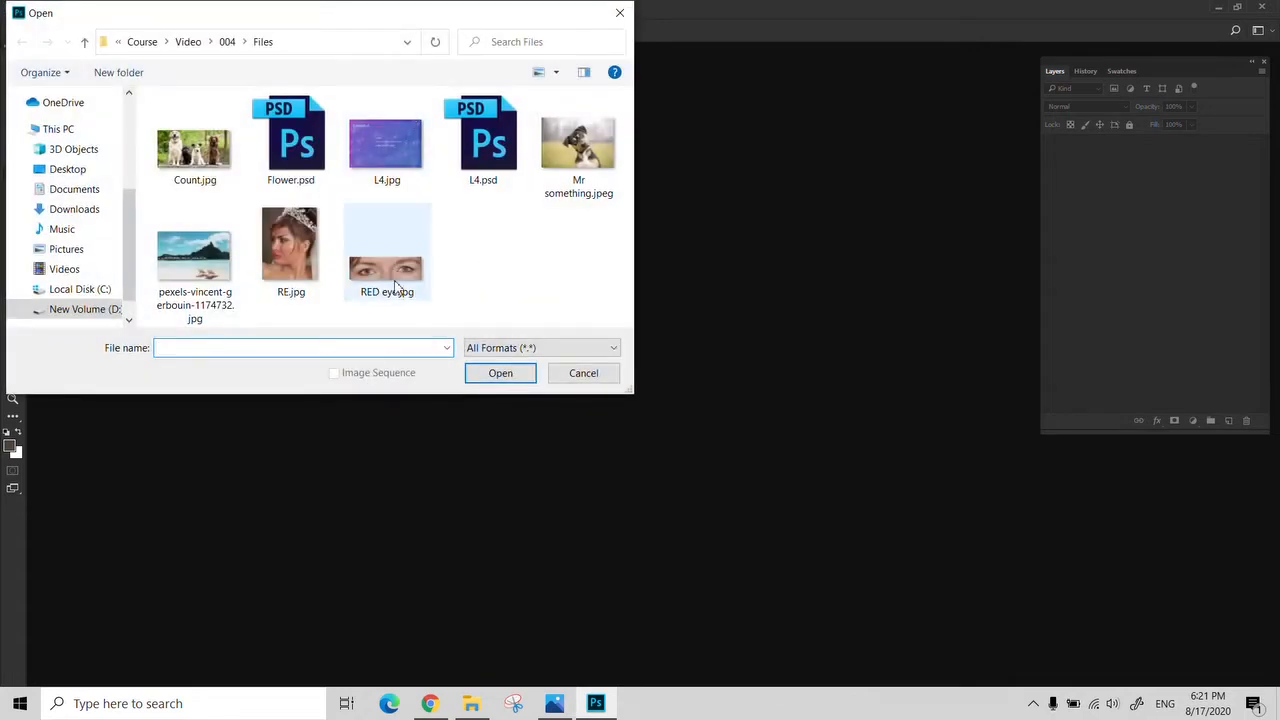
click(392, 282)
click(510, 378)
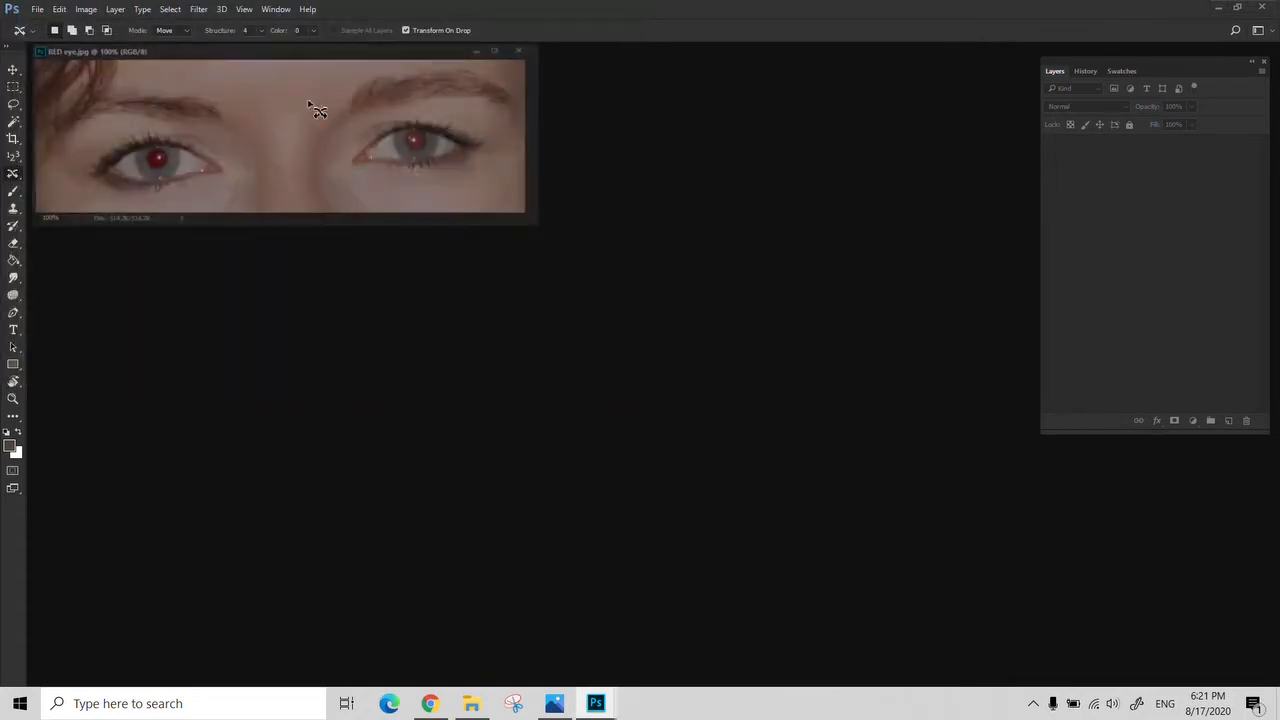
drag(310, 52, 489, 226)
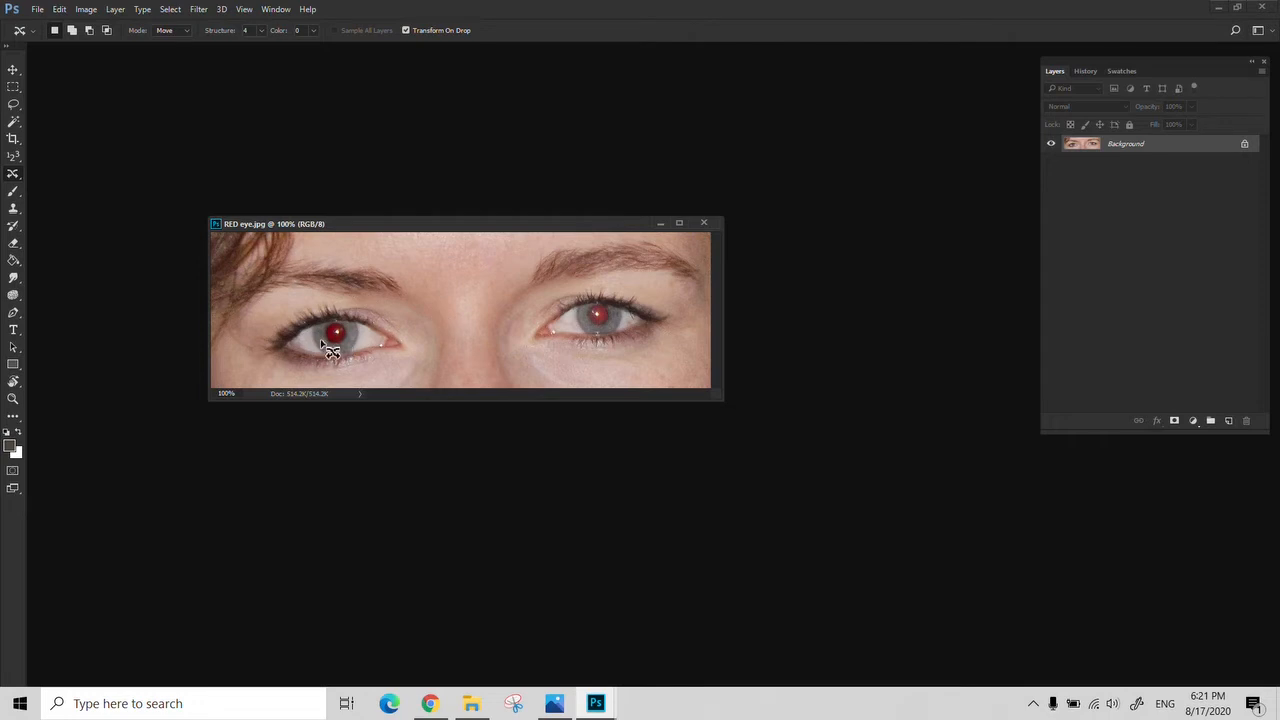
Remove the red pupils from both eyes with the Red Eye tool at 50% pupil size and 50% darken amount.
right_click(12, 178)
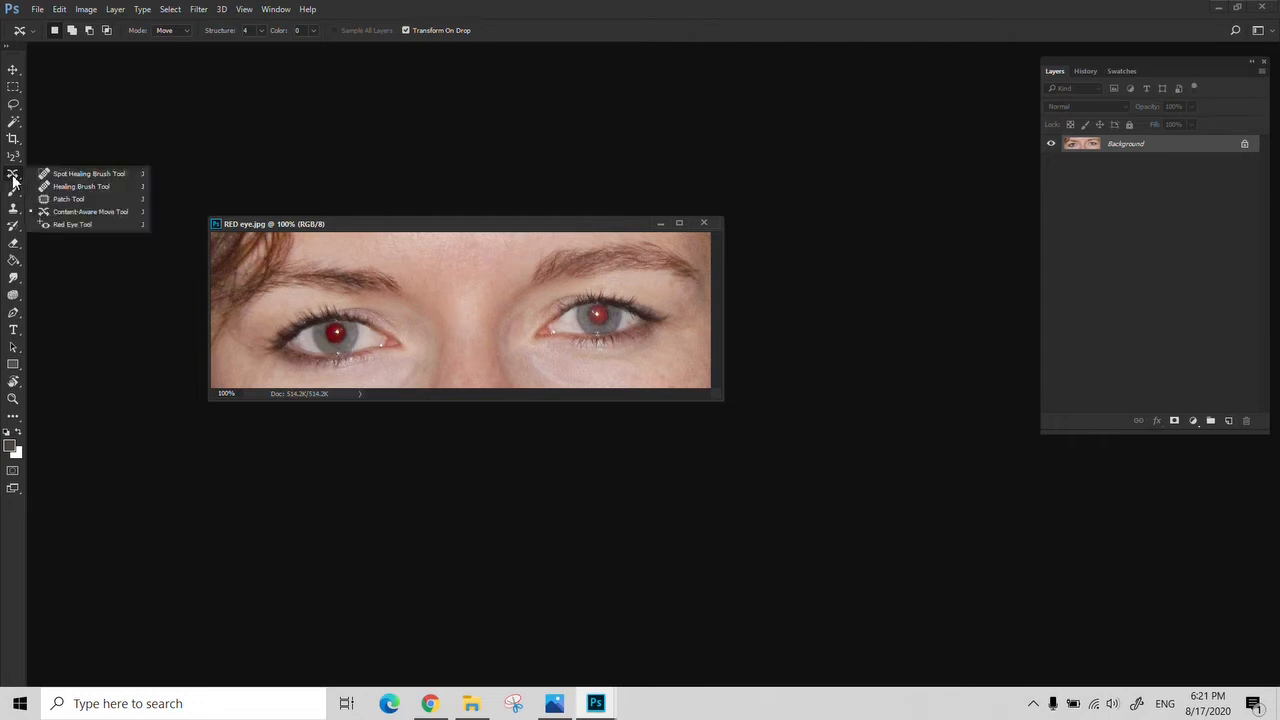
click(67, 225)
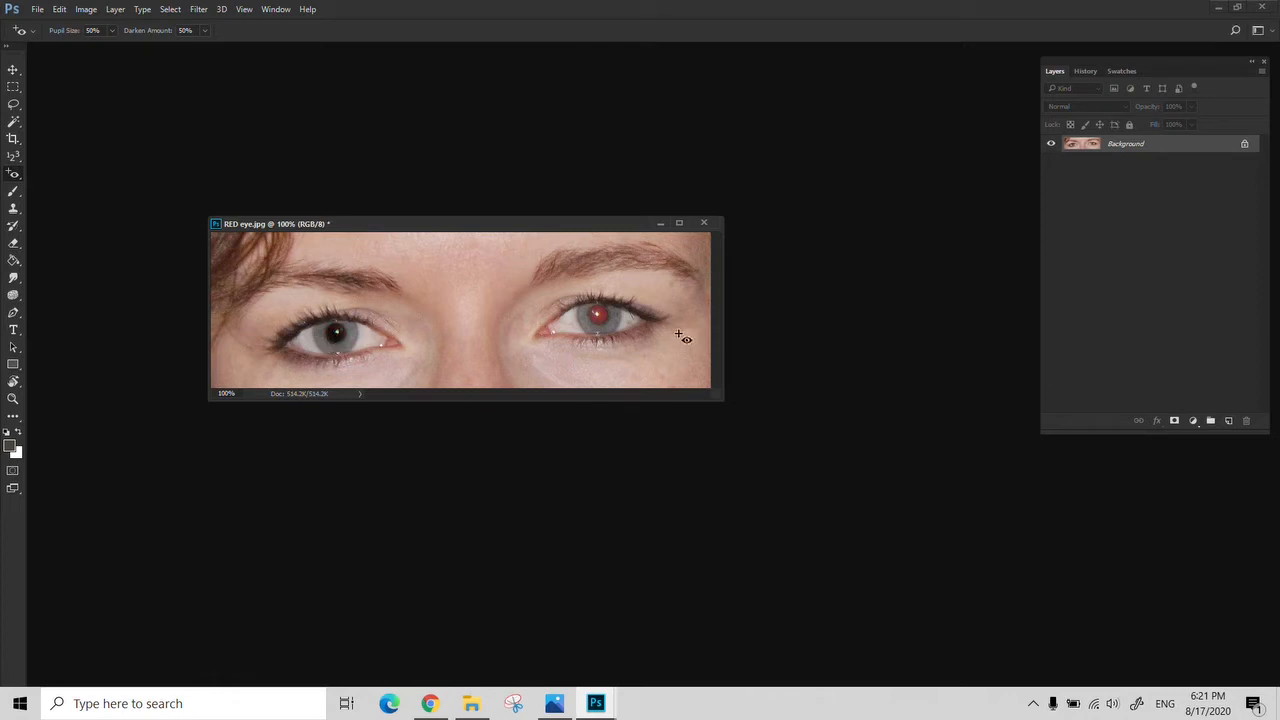
click(600, 318)
Reselect the Red Eye tool and close RED eye.jpg without saving.
right_click(8, 174)
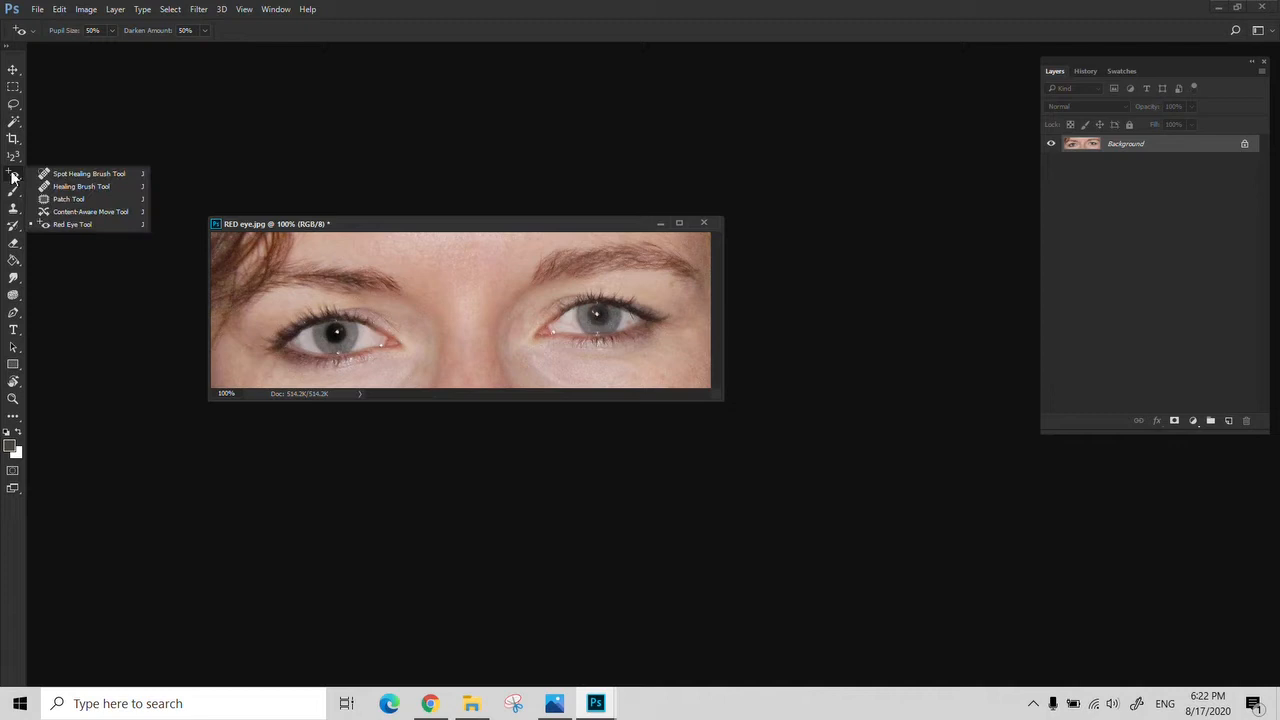
click(84, 227)
click(711, 221)
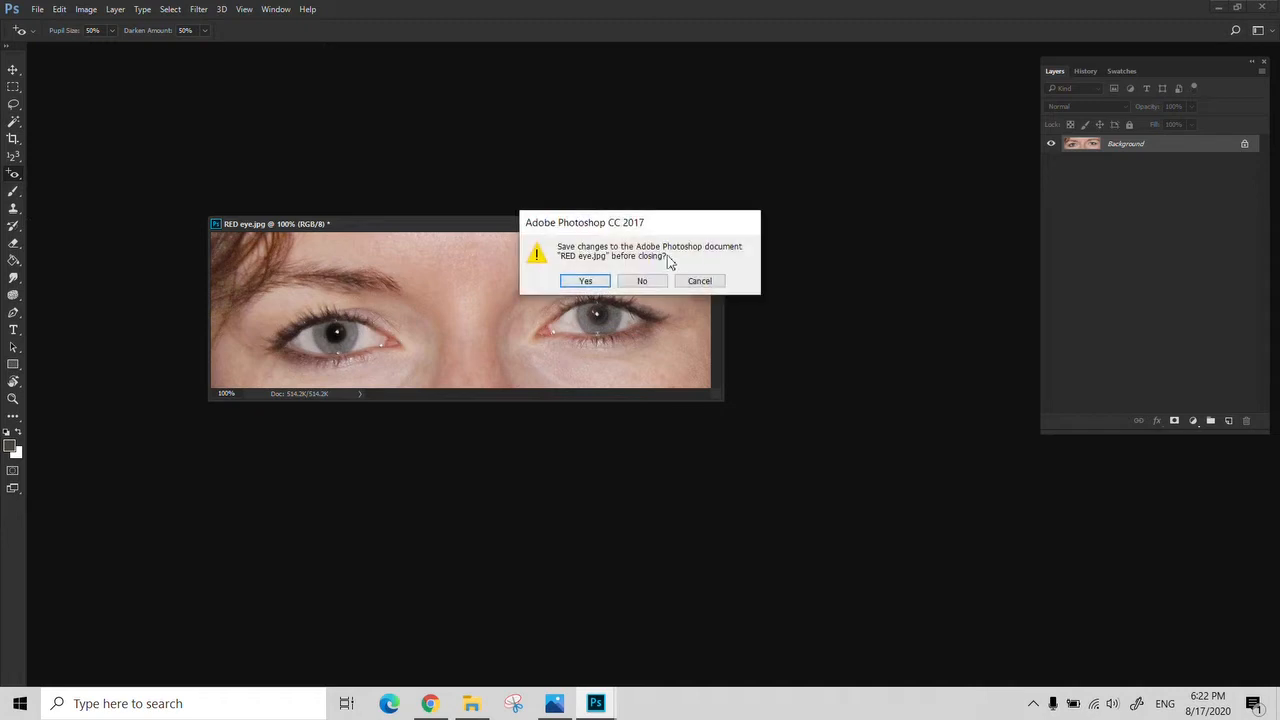
click(642, 281)
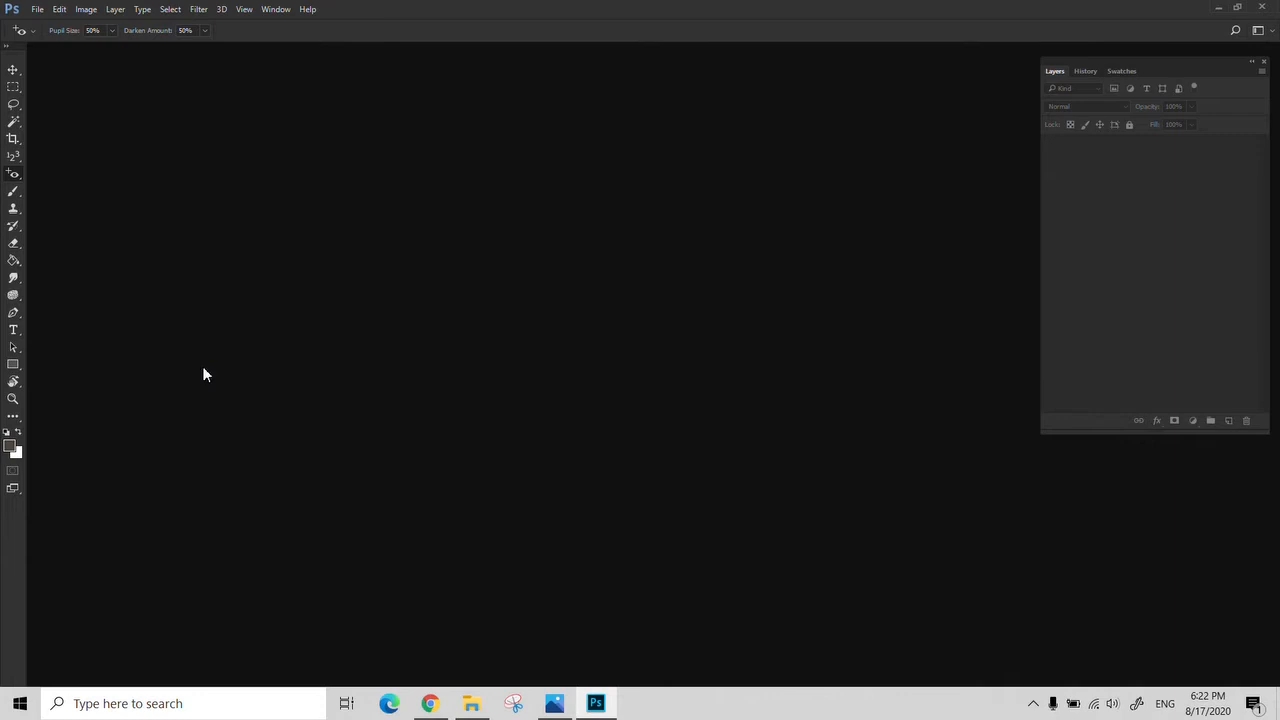
Create a blank 500 x 500 px document at 100 pixels/centimeter, reposition its window, and activate the Rectangular Marquee tool.
click(37, 9)
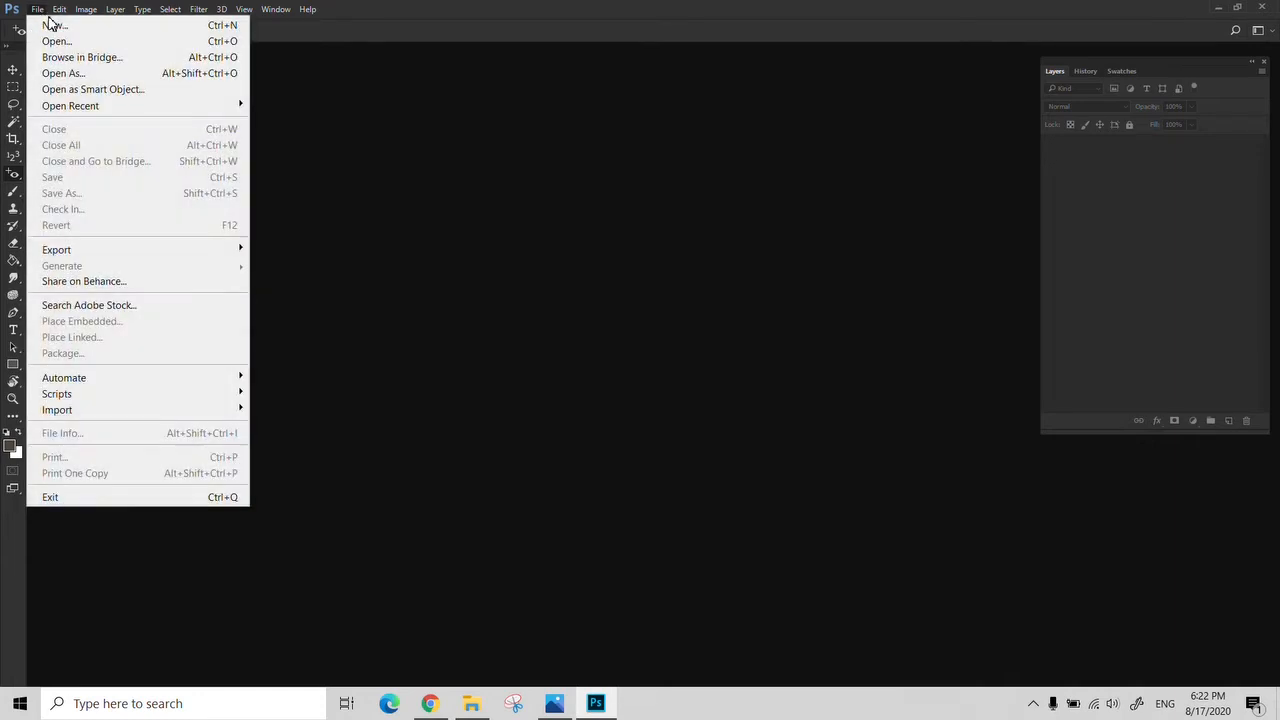
click(55, 37)
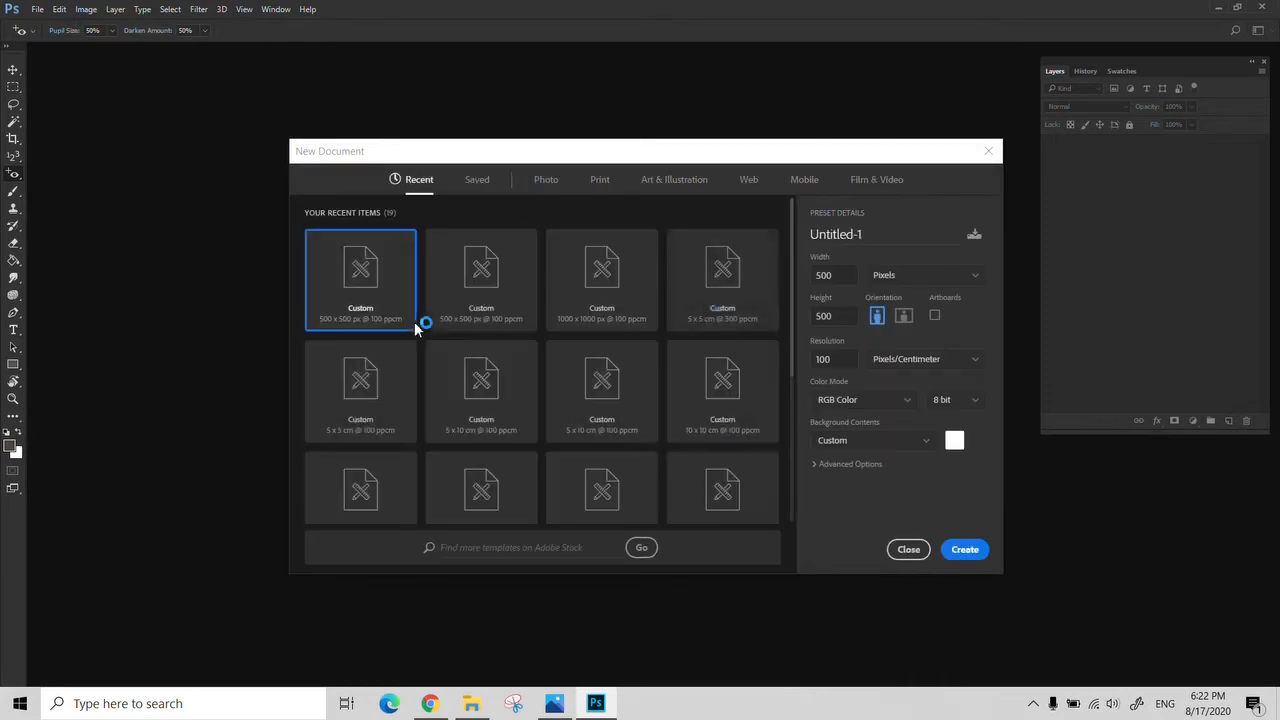
click(963, 546)
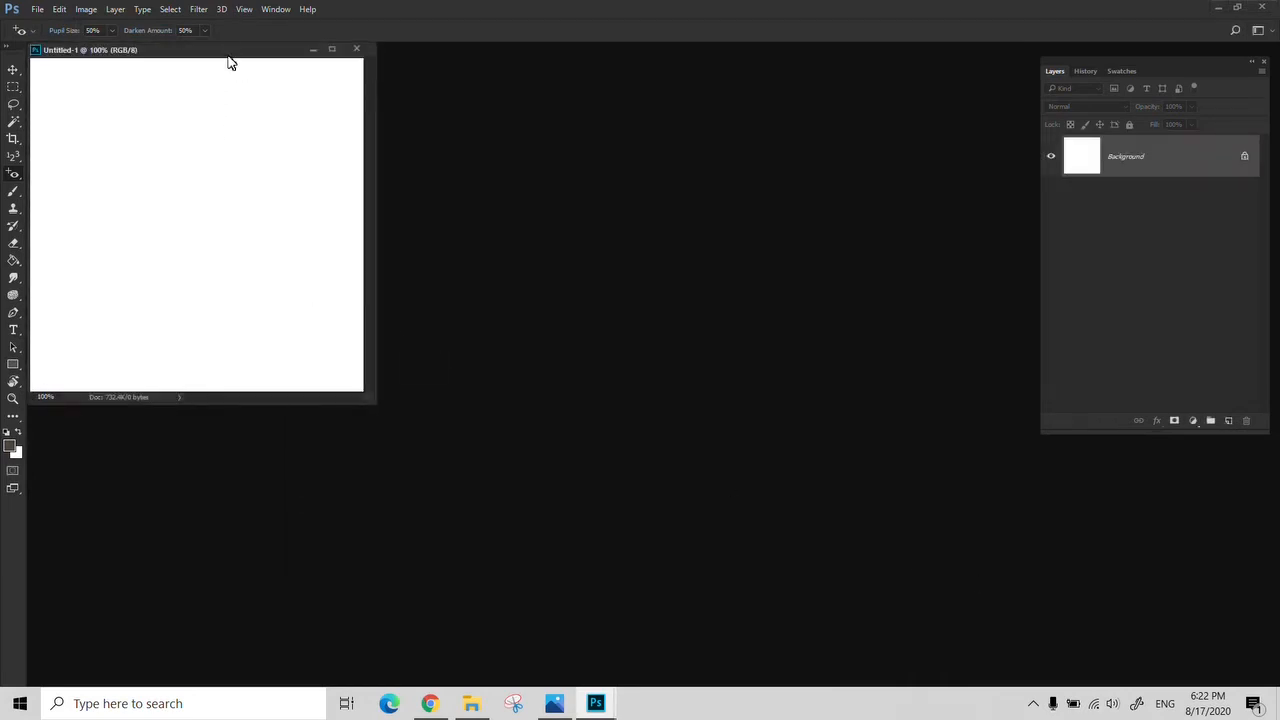
drag(228, 62, 469, 131)
key(m)
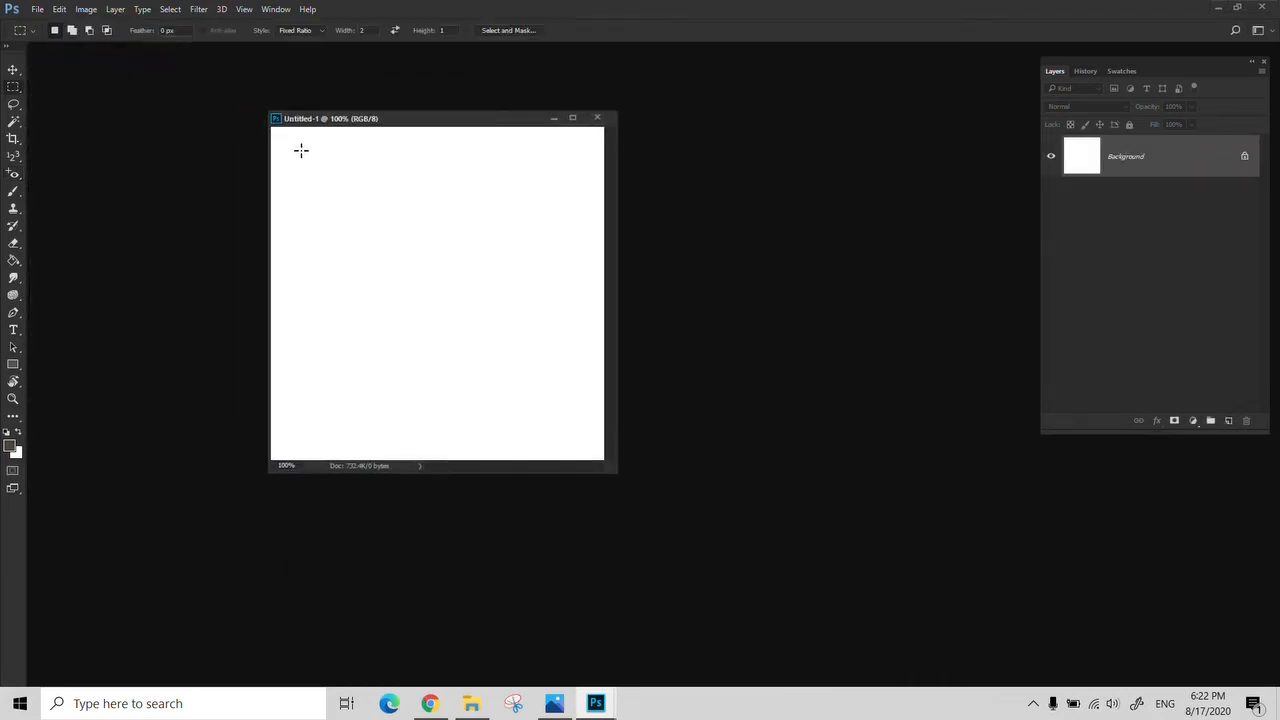
Draw a 2:1 marquee selection in the canvas's upper-left area, add a blank layer, and clear the selection.
drag(301, 150, 421, 210)
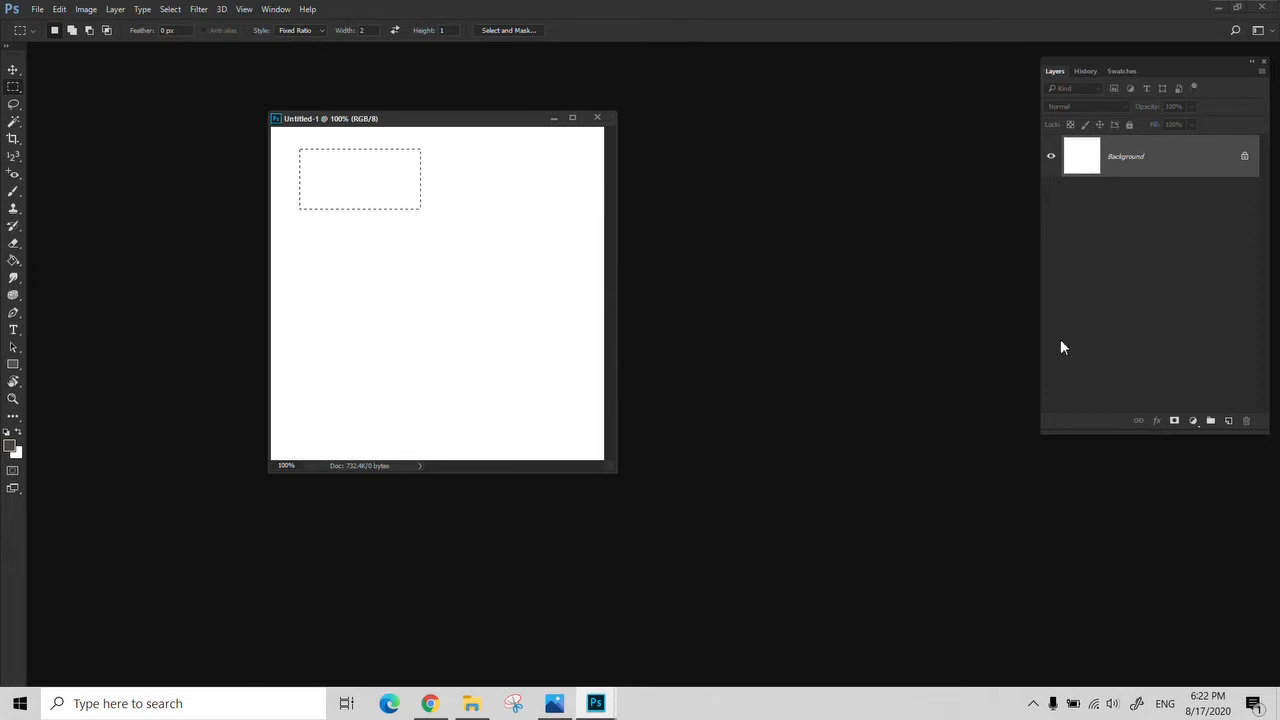
click(1228, 421)
key(ctrl+d)
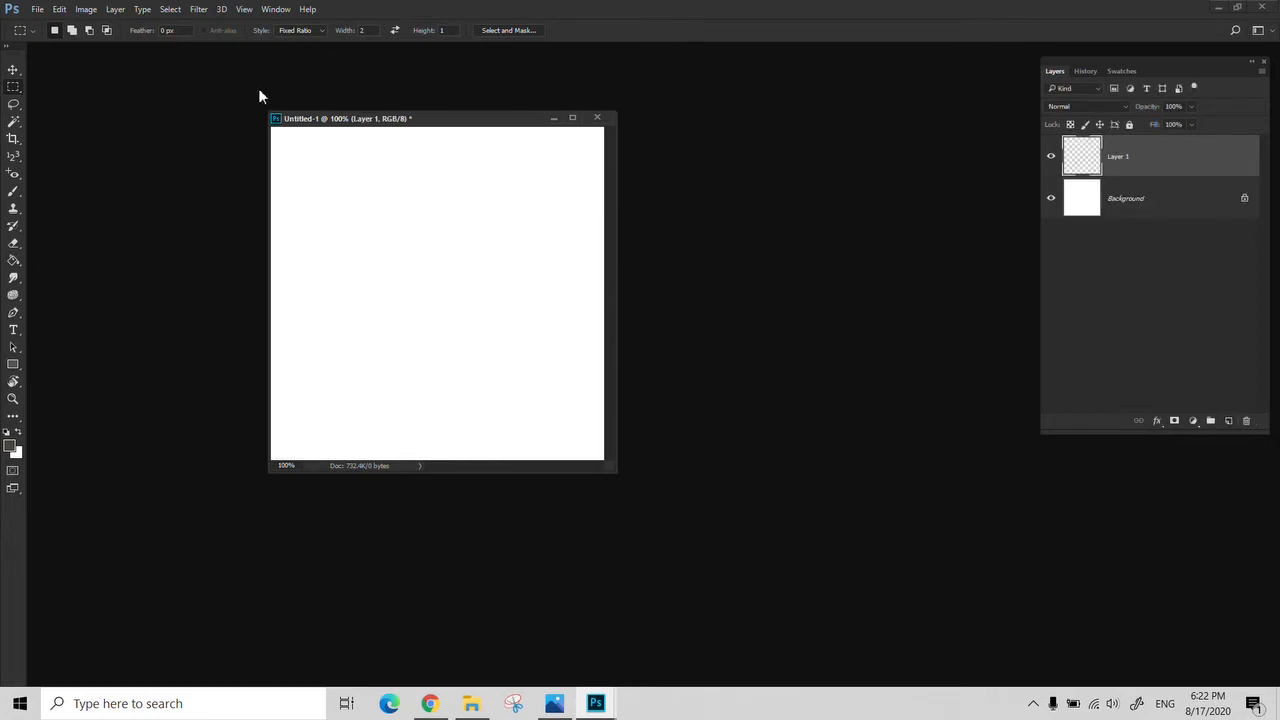
Set the marquee style to Normal, select a square in the canvas's upper-left area, and fill it with the dark brown foreground colour using Paint Bucket.
click(318, 31)
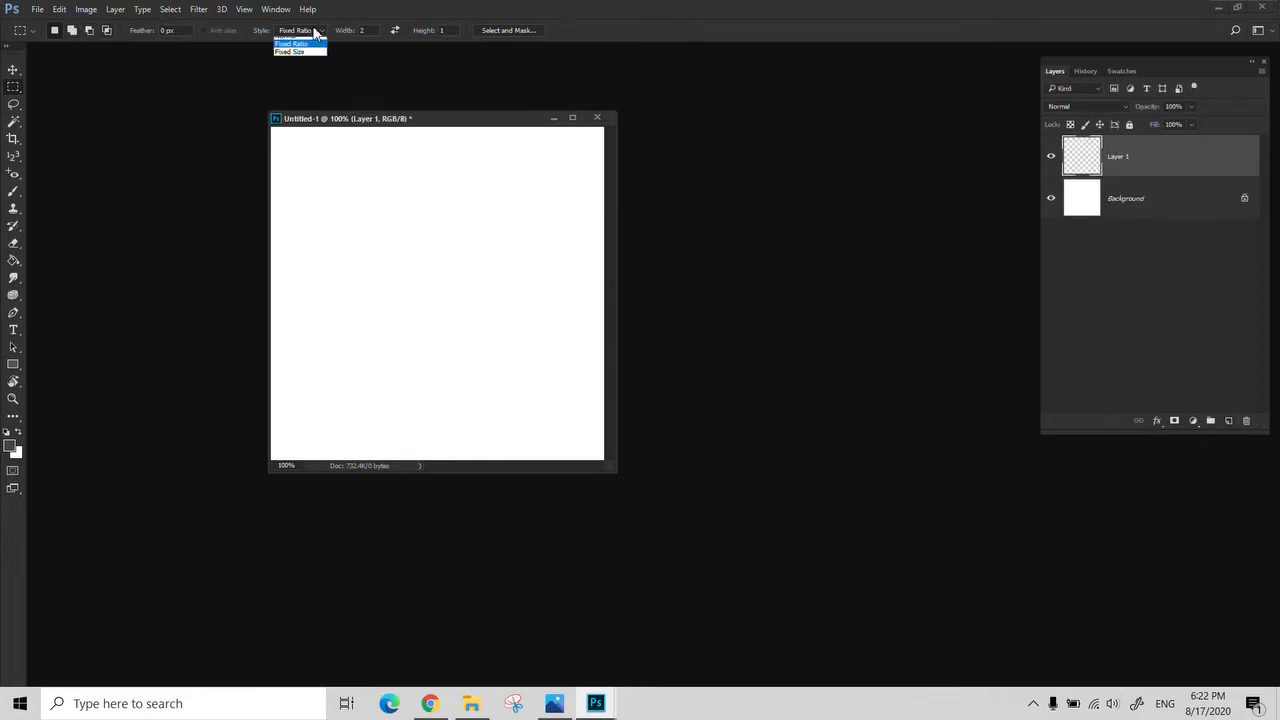
click(305, 41)
drag(315, 155, 457, 316)
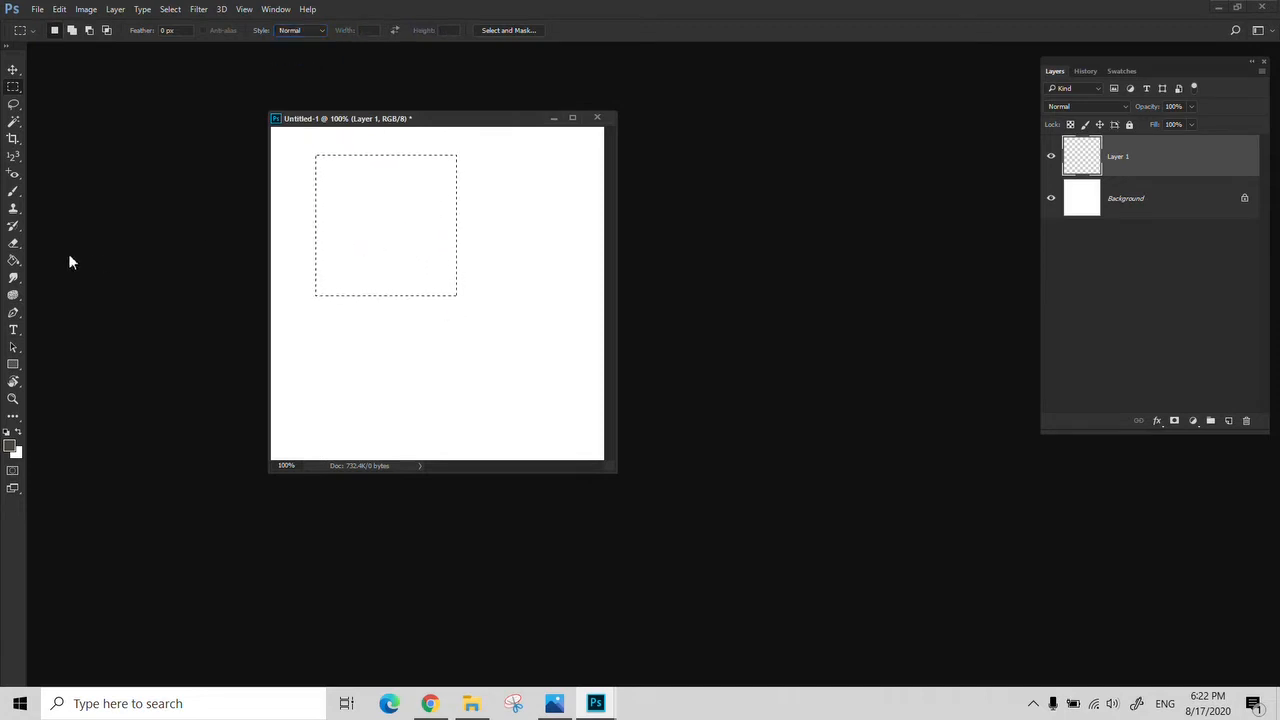
click(13, 260)
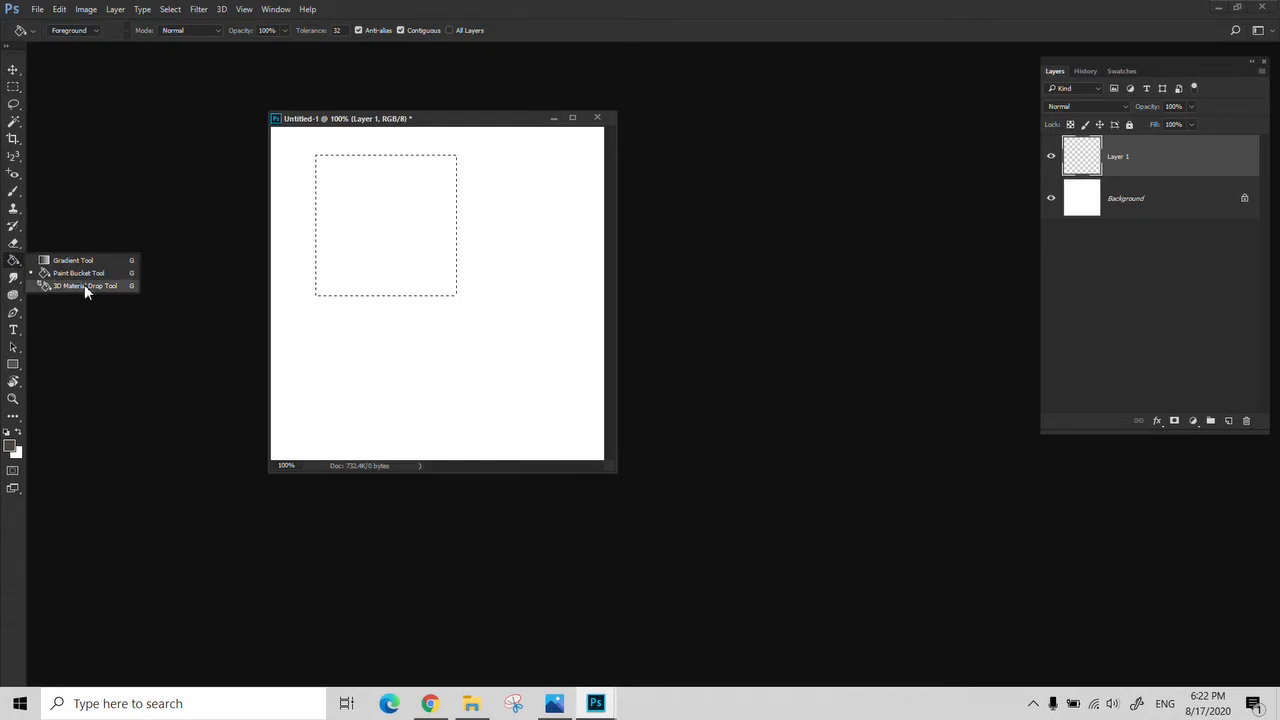
click(51, 276)
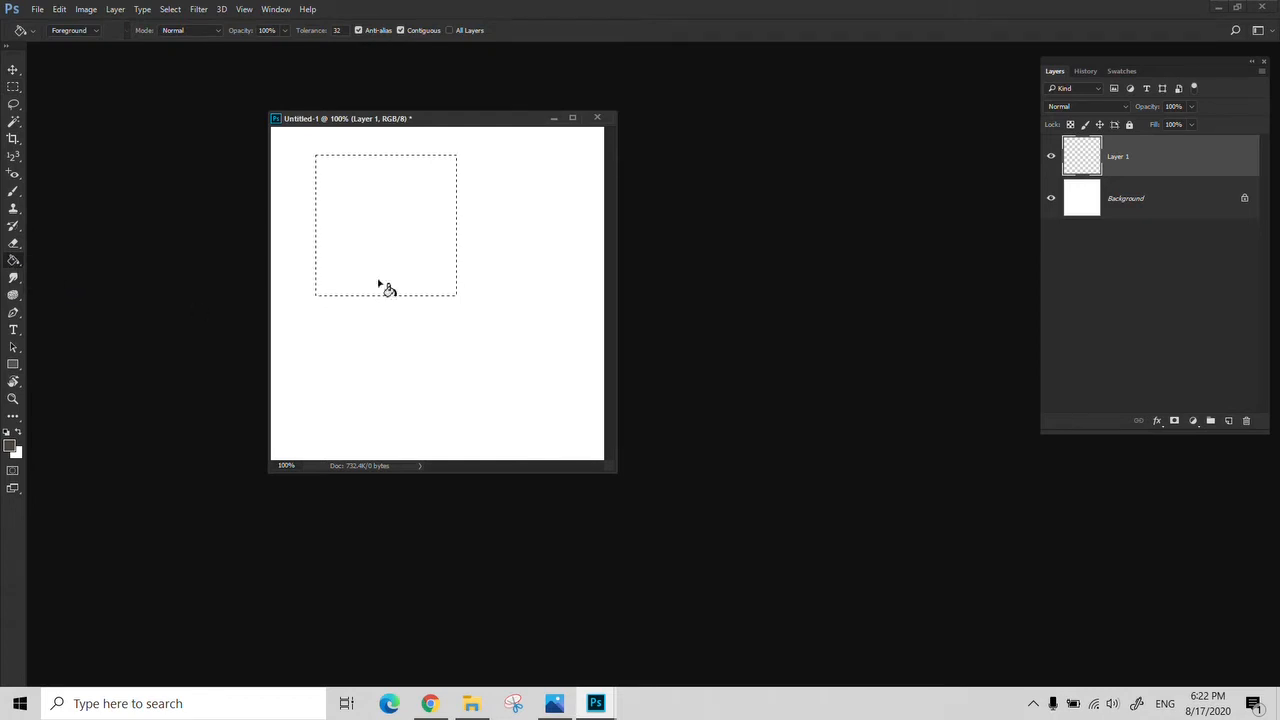
click(394, 222)
Select a tall narrow rectangle along the canvas's right side, fill it with black using Paint Bucket, and deselect it.
key(m)
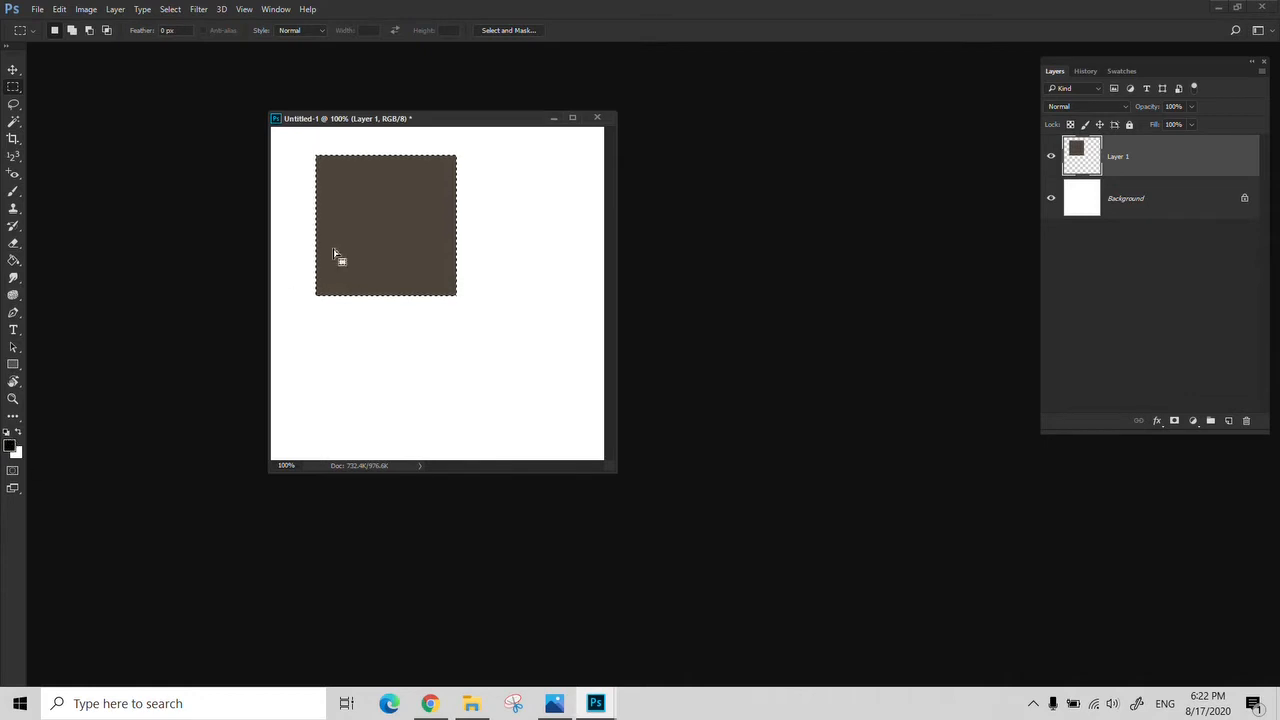
click(432, 347)
drag(520, 415, 577, 184)
key(g)
click(541, 321)
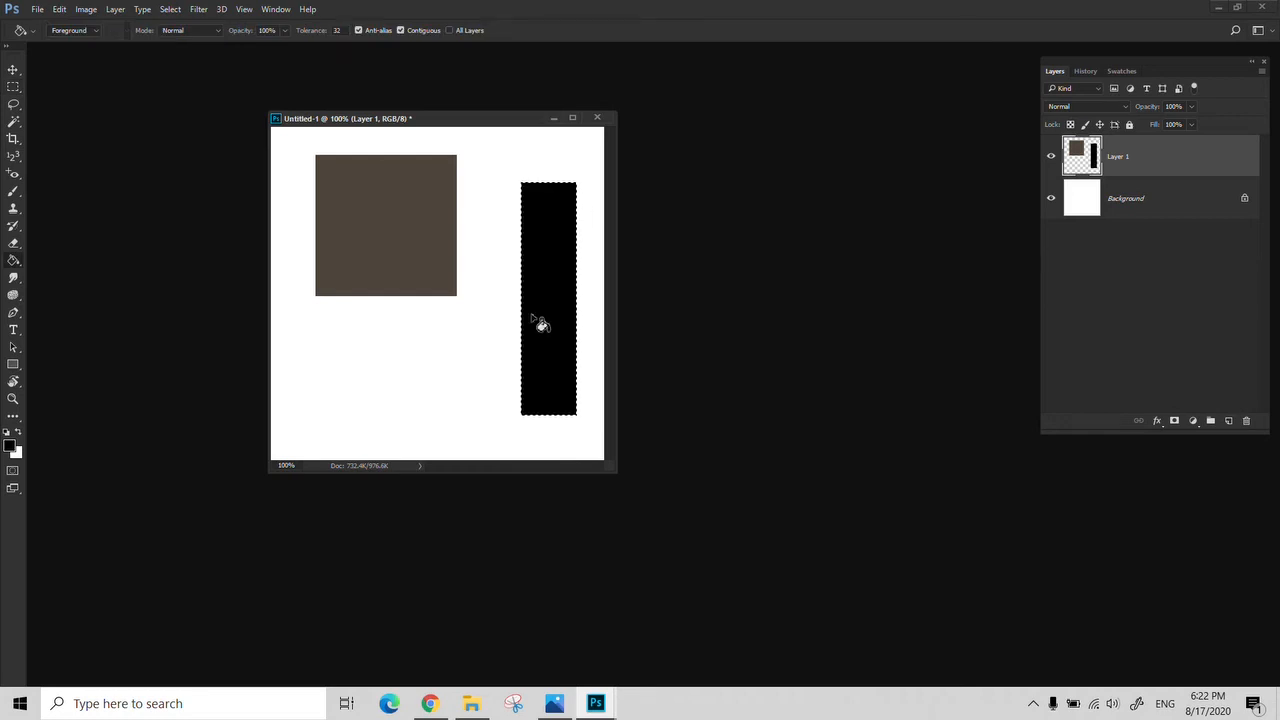
key(m)
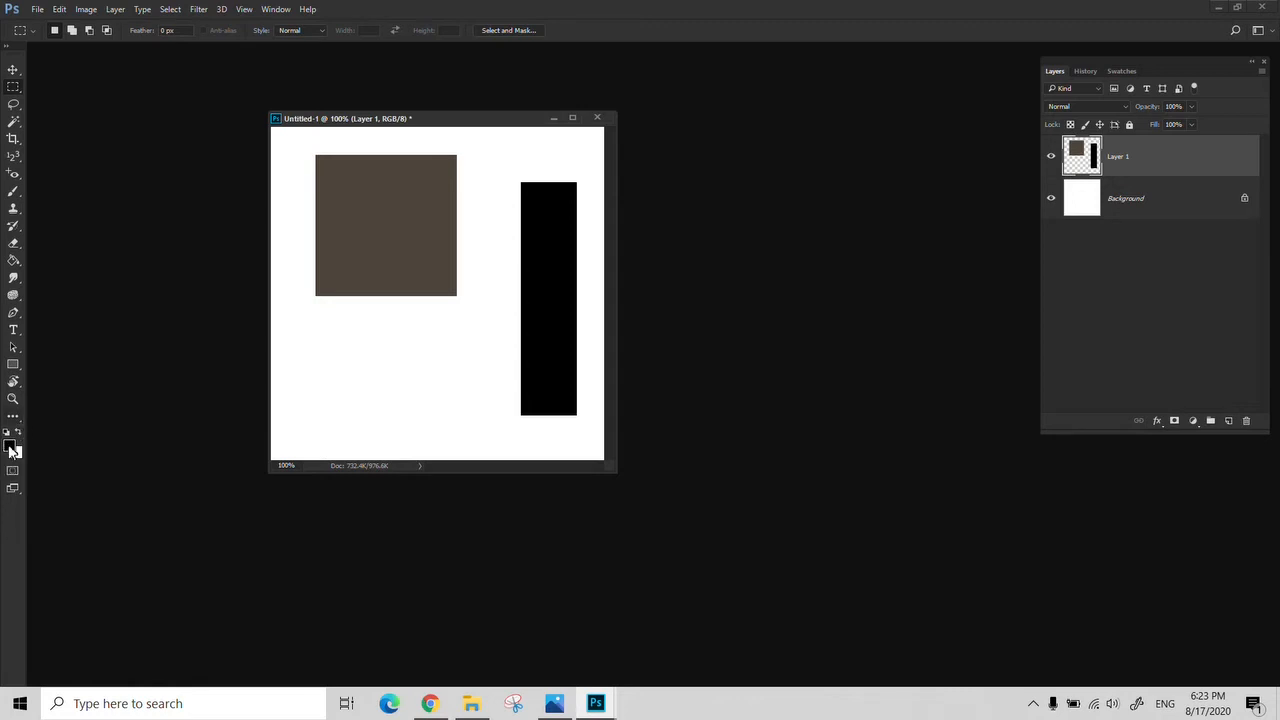
Set the foreground colour to bright red and recolour the square and the tall rectangle with the Paint Bucket tool.
click(11, 448)
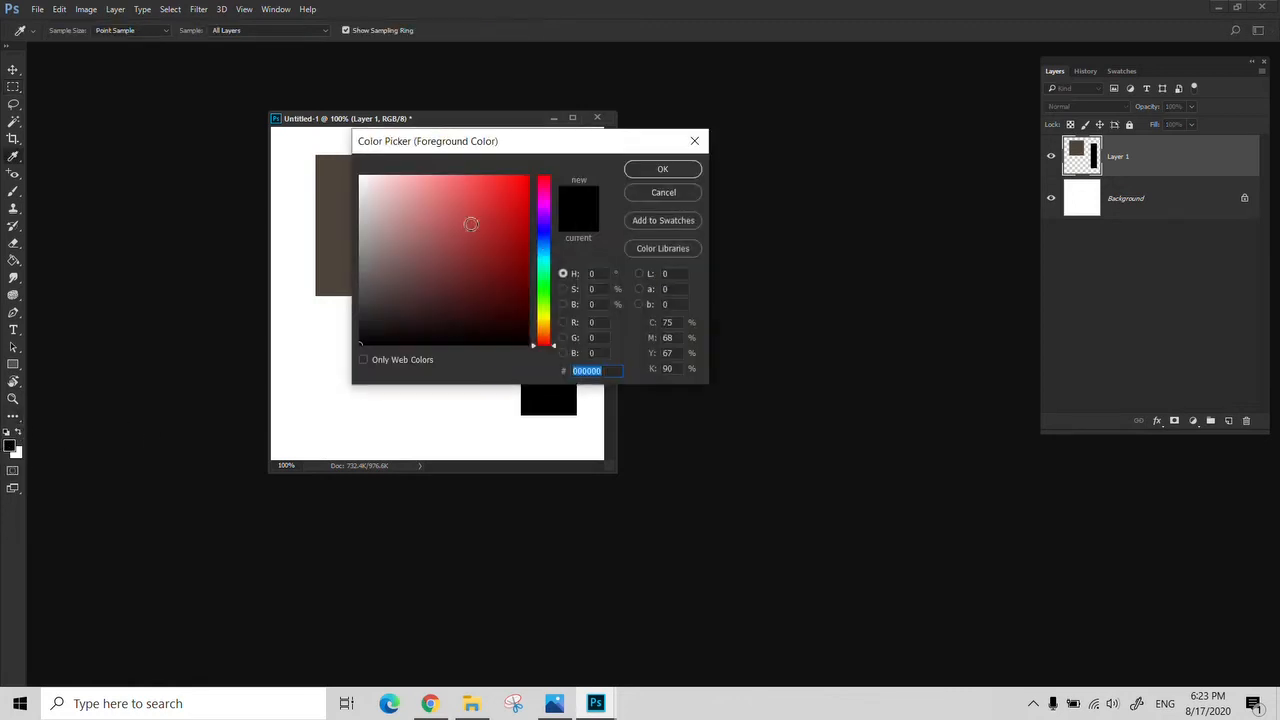
click(521, 189)
click(645, 172)
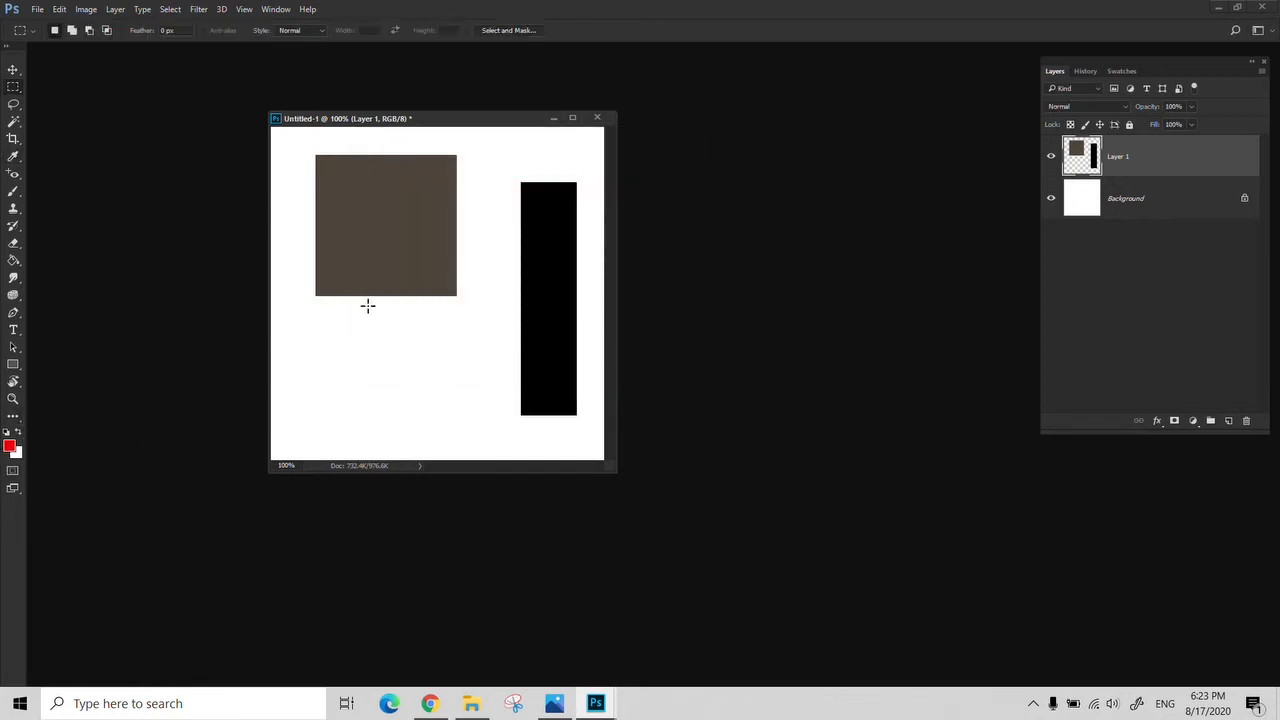
key(g)
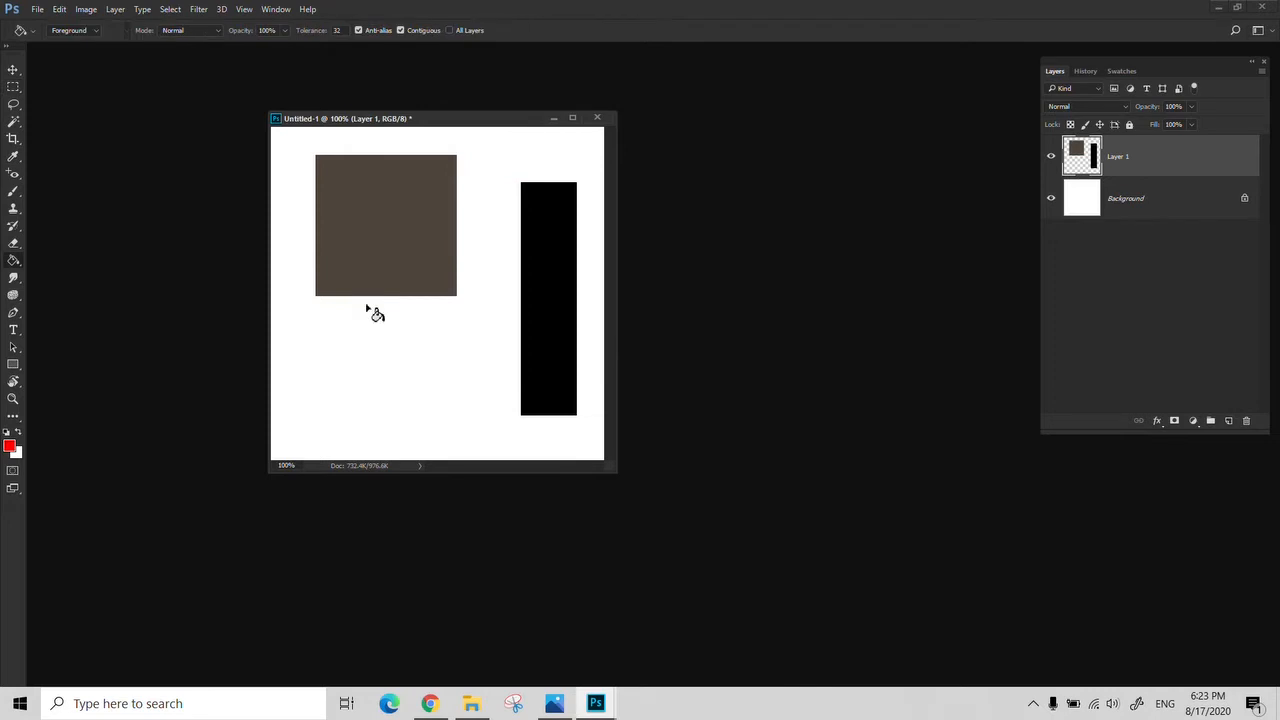
right_click(14, 262)
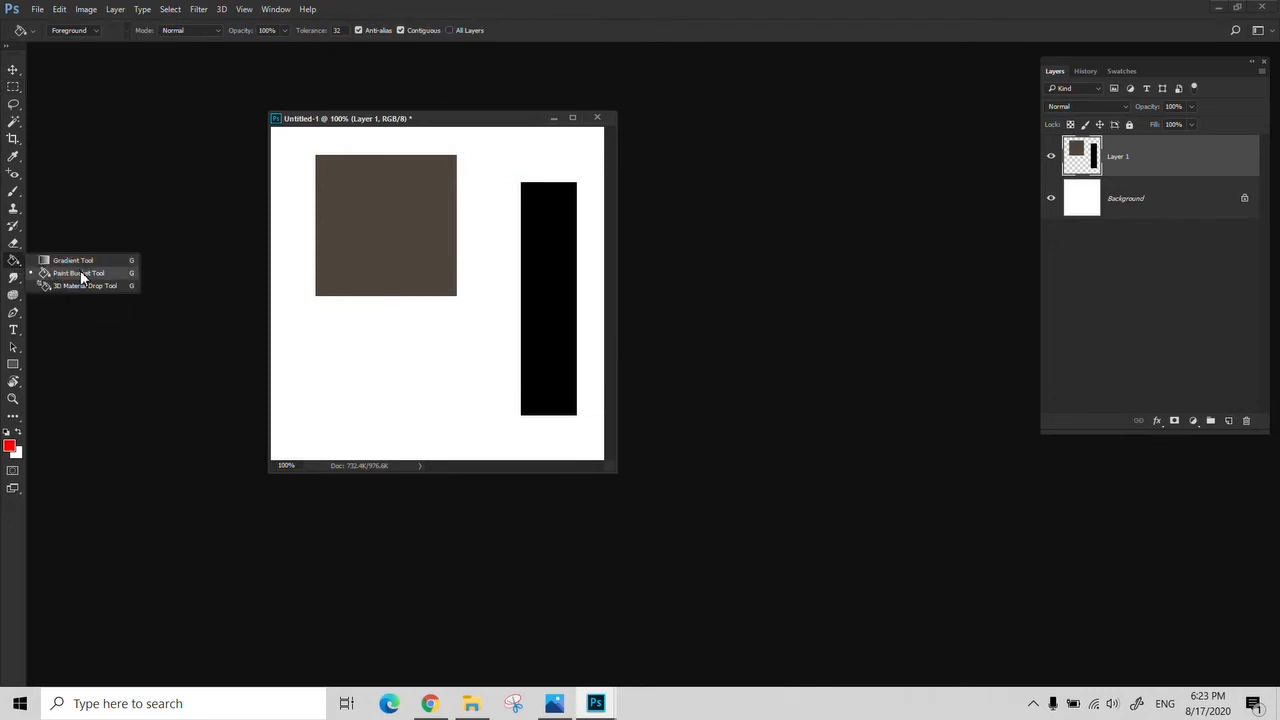
click(80, 272)
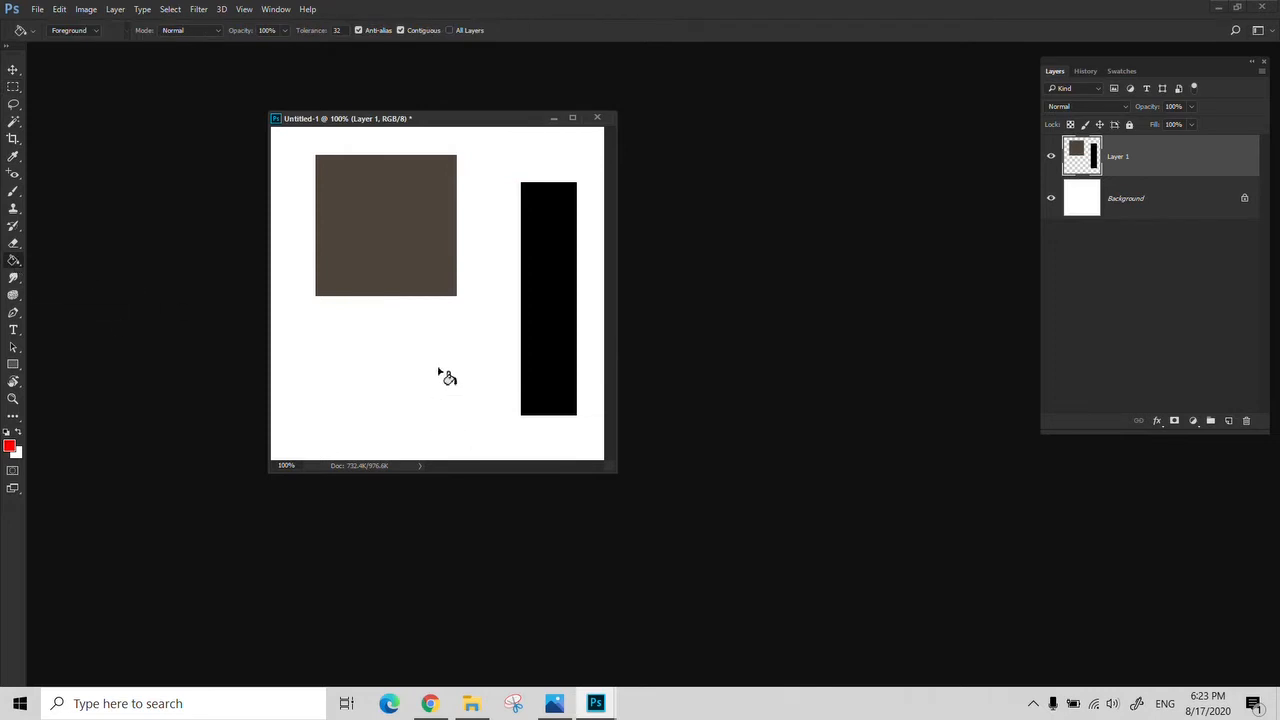
click(390, 220)
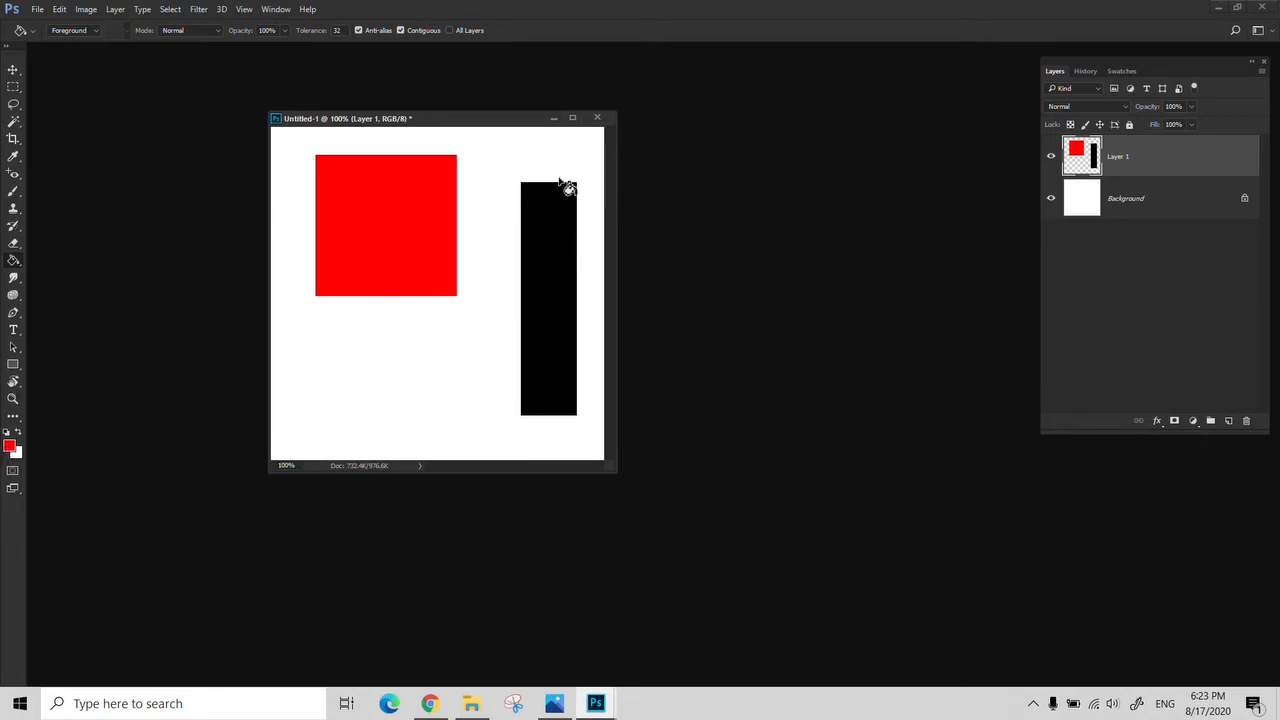
click(562, 210)
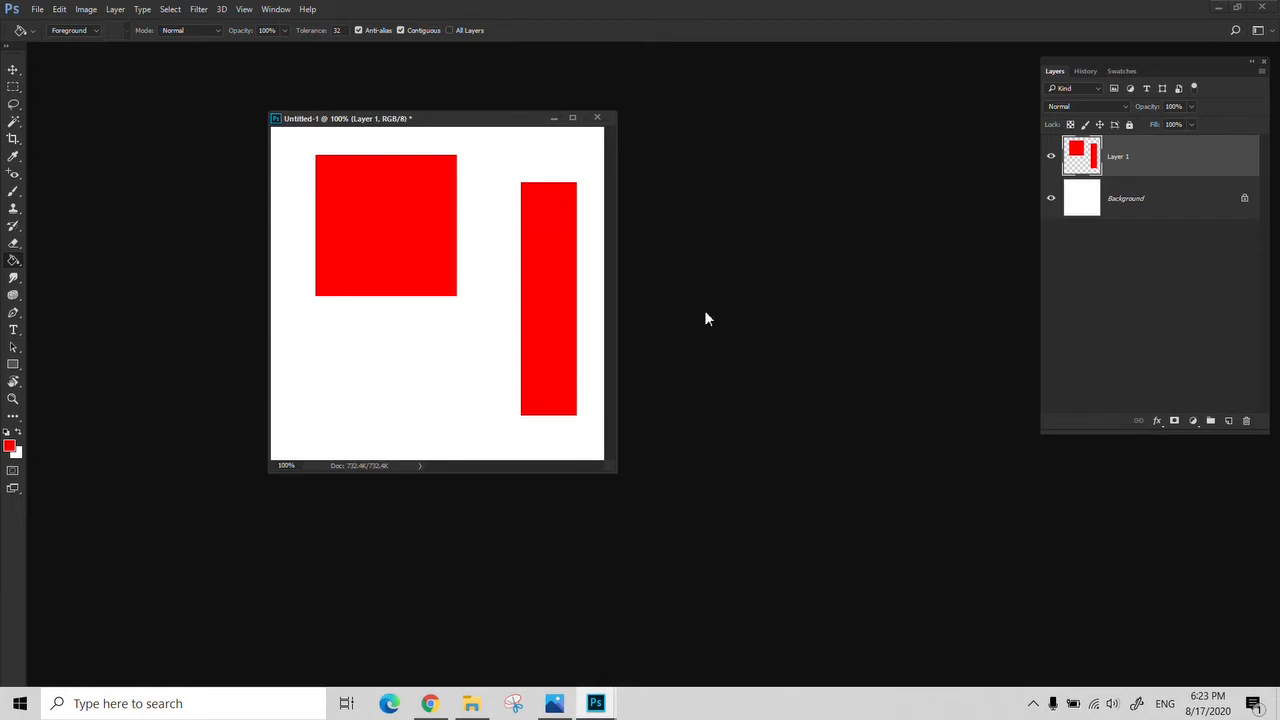
Fill the Background layer with red, hide it to inspect the shapes, and delete Layer 1.
click(470, 352)
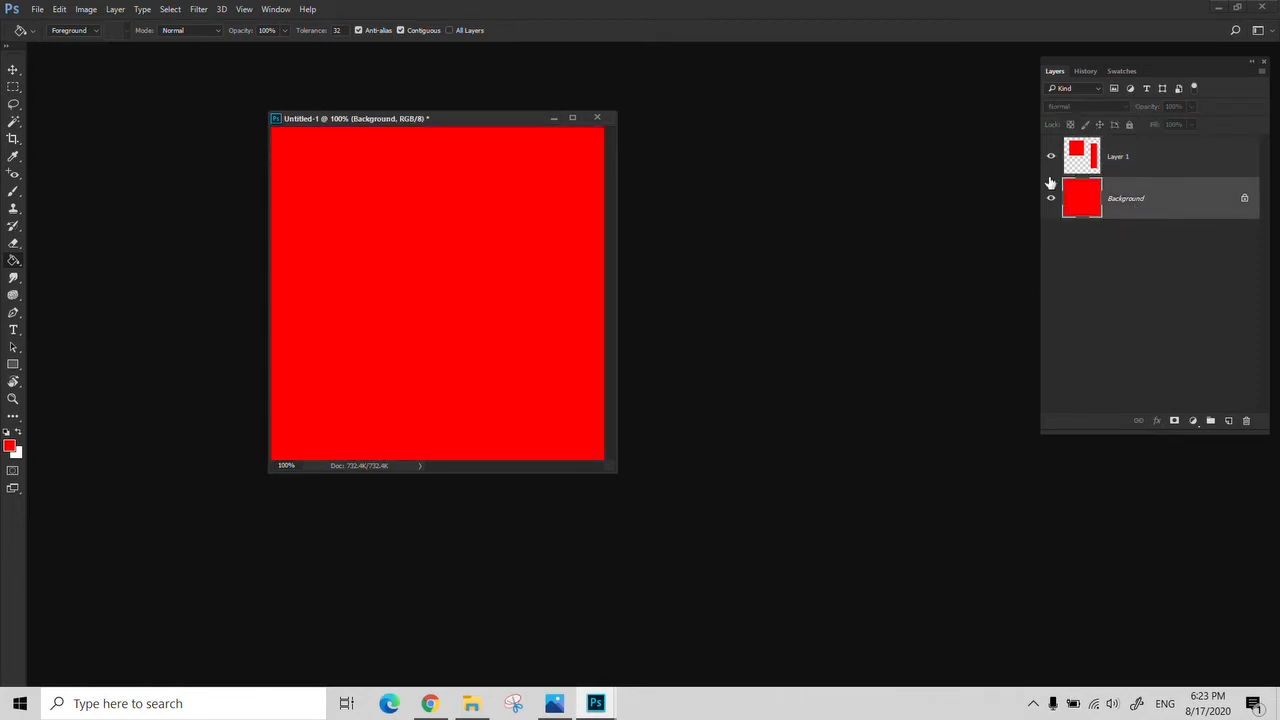
click(1051, 200)
click(1160, 168)
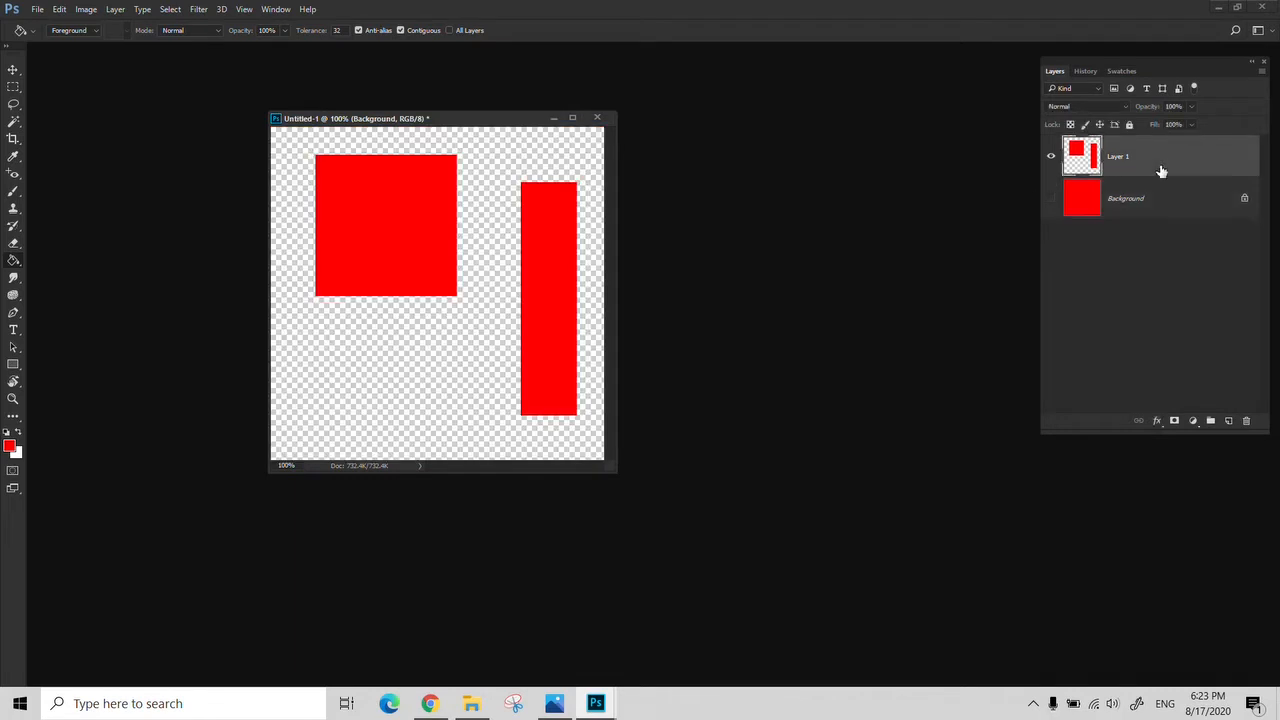
click(1245, 421)
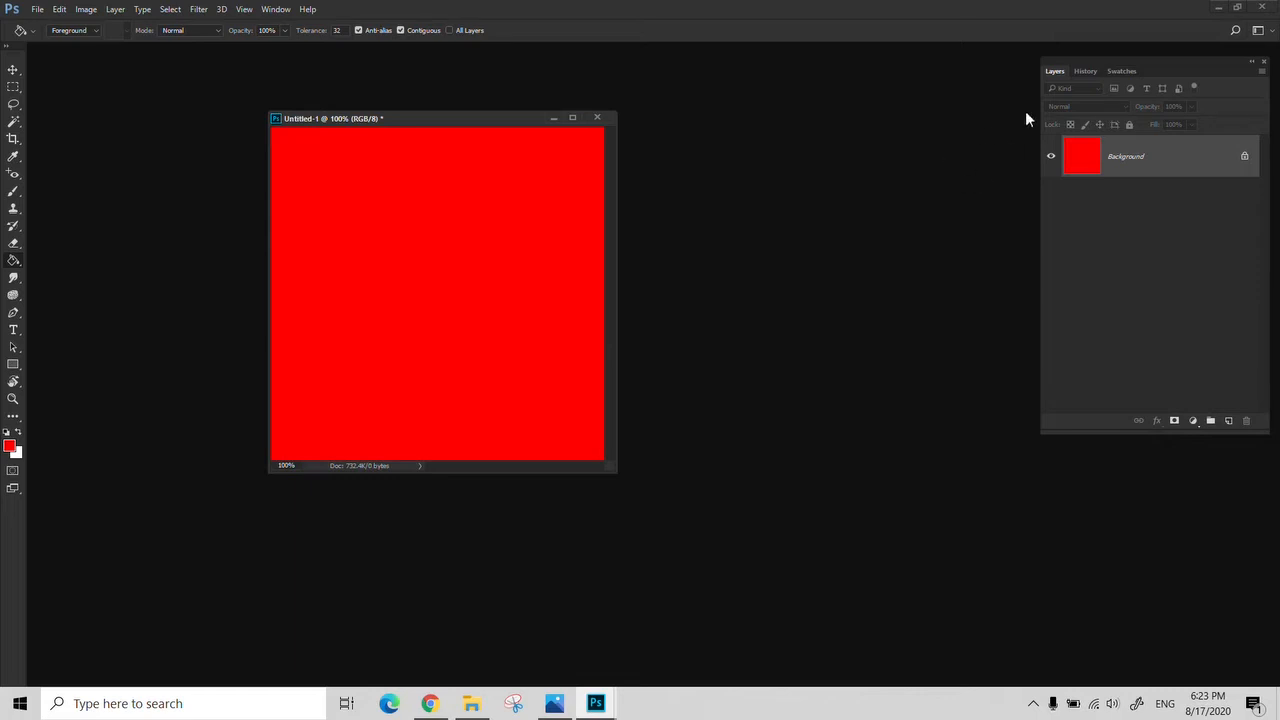
Revert the document to its initial Untitled-1 history snapshot and activate the Gradient tool.
click(1085, 71)
click(1097, 91)
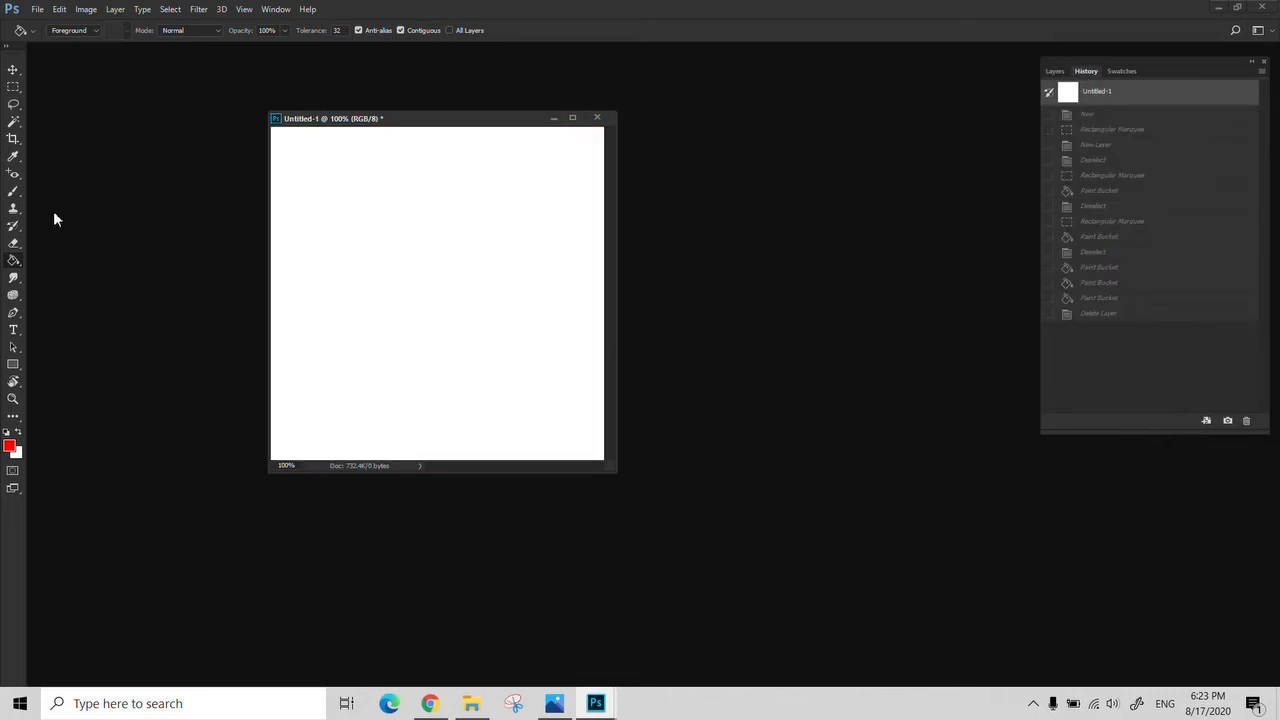
right_click(9, 268)
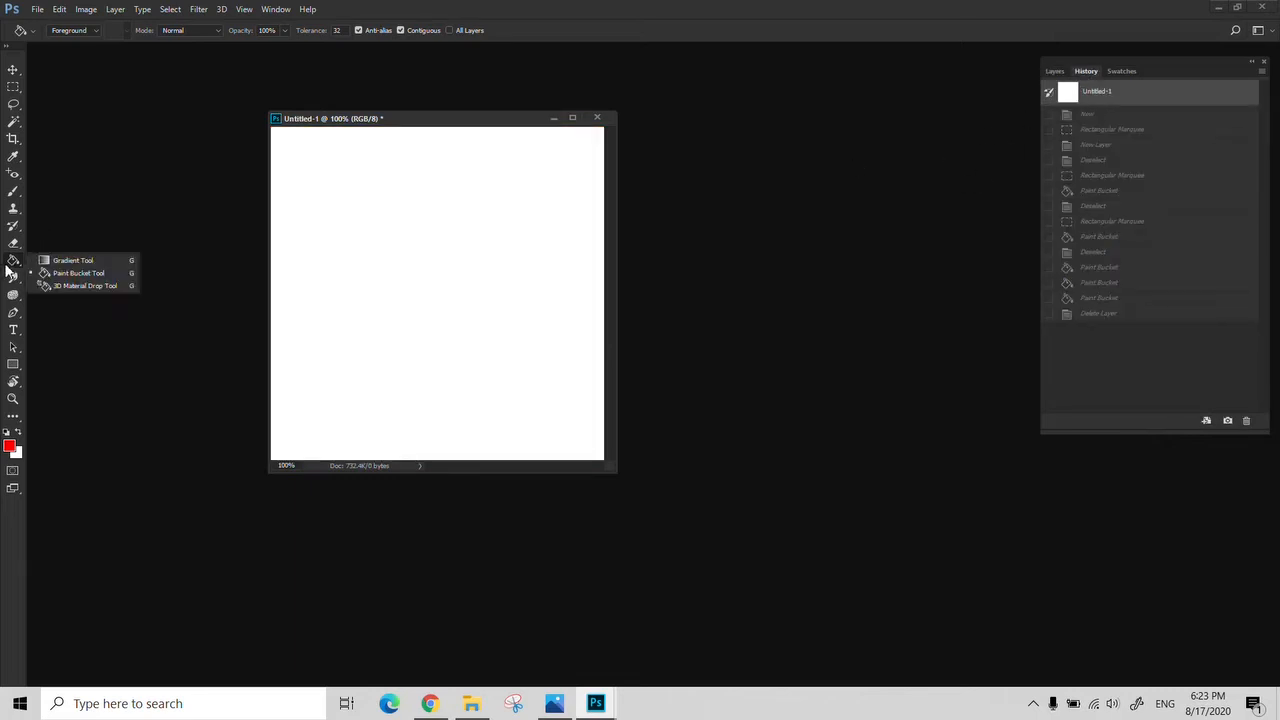
click(69, 262)
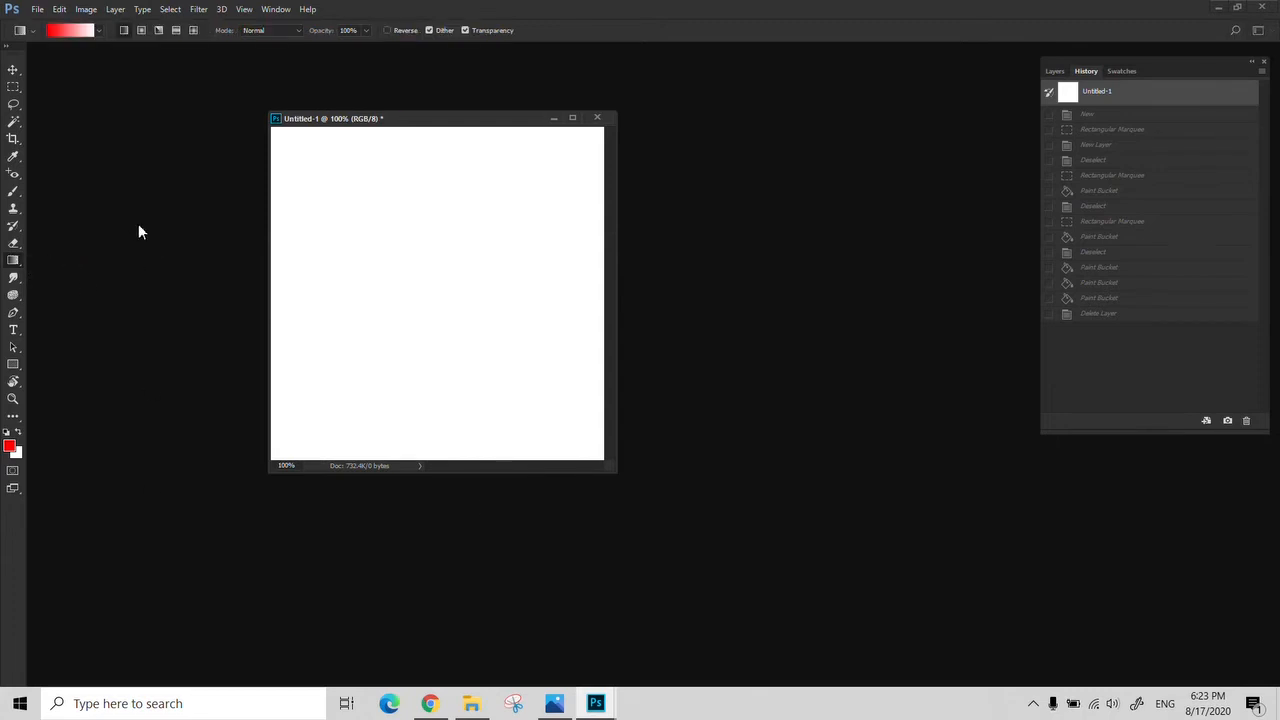
Set the foreground colour to blue #2400ff and the background colour to bright green.
click(13, 450)
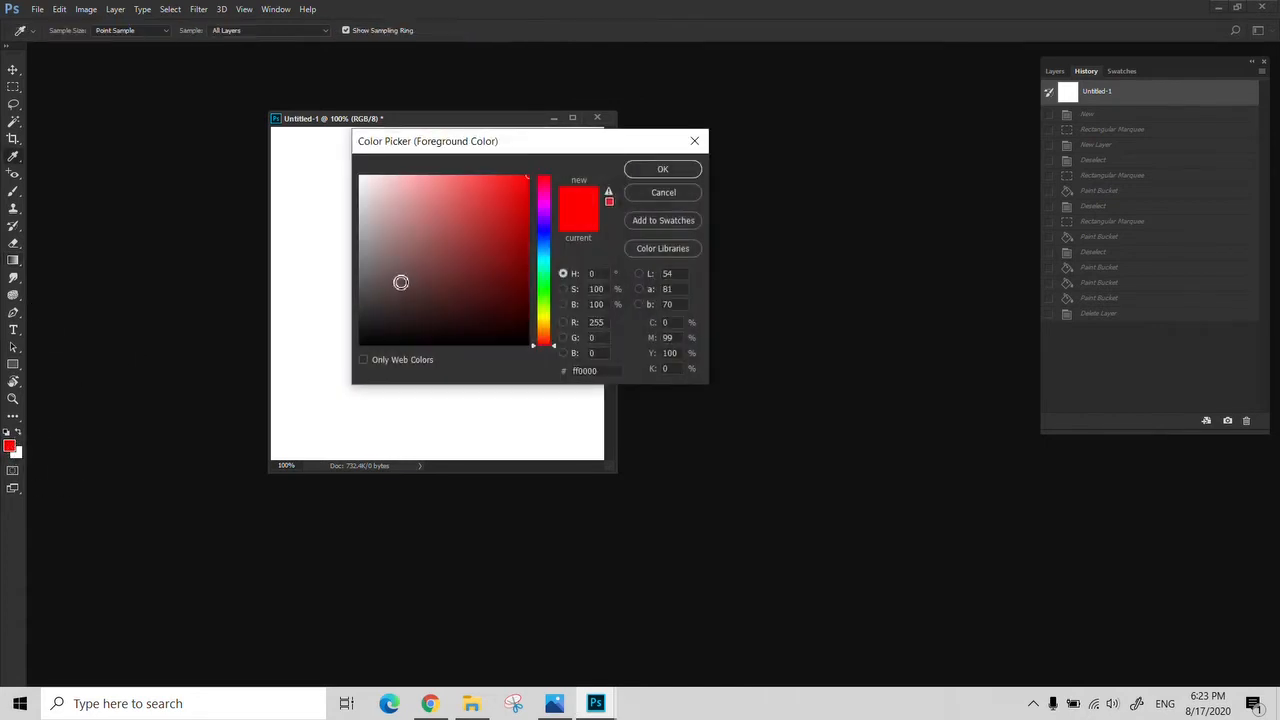
click(545, 228)
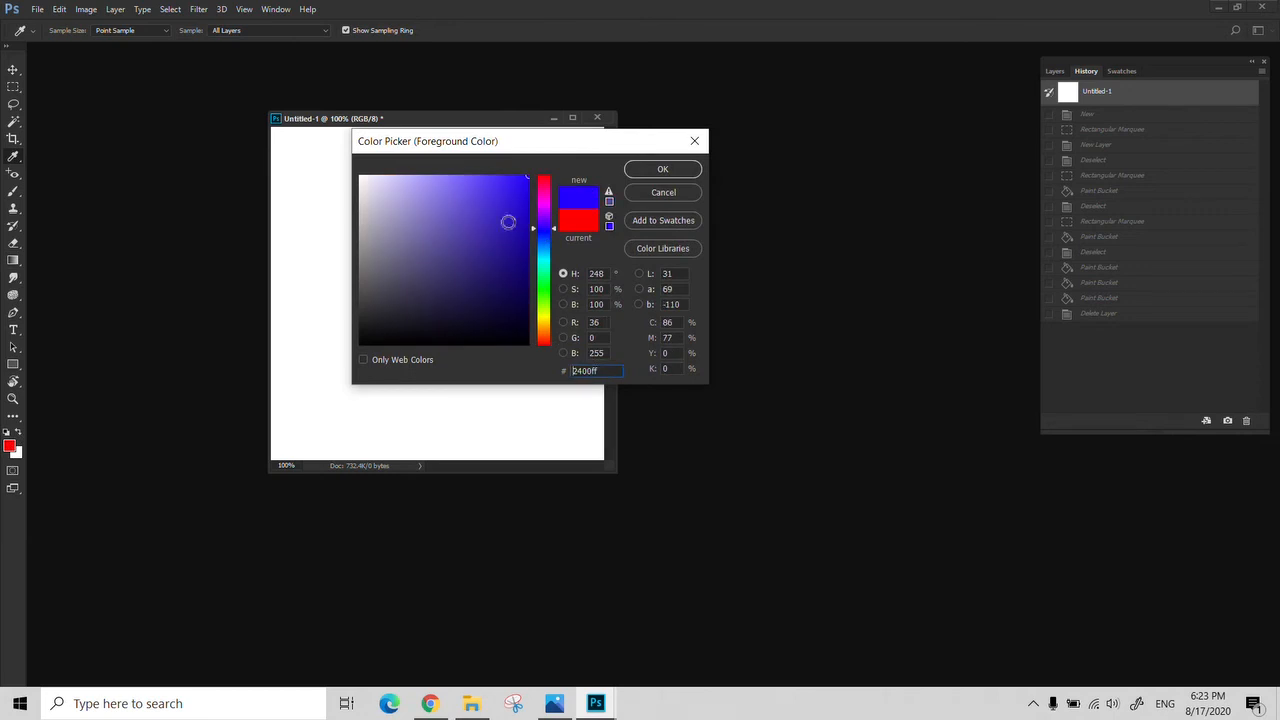
click(671, 176)
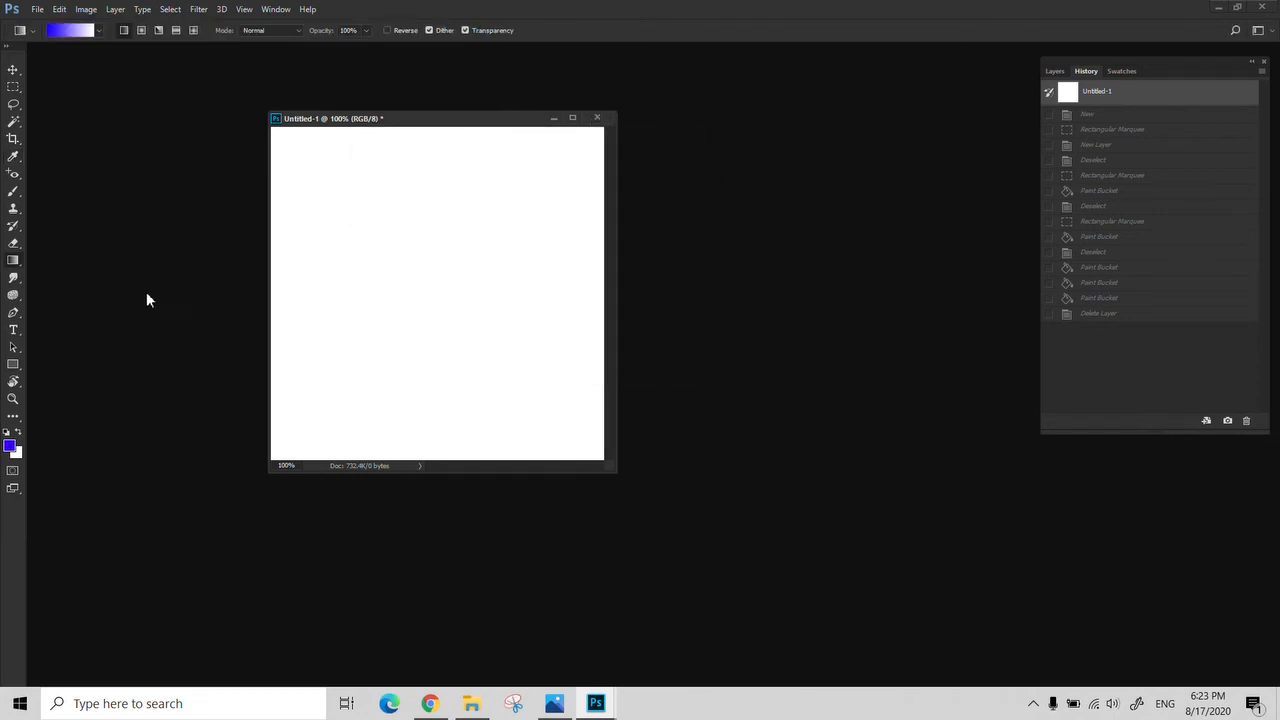
click(17, 454)
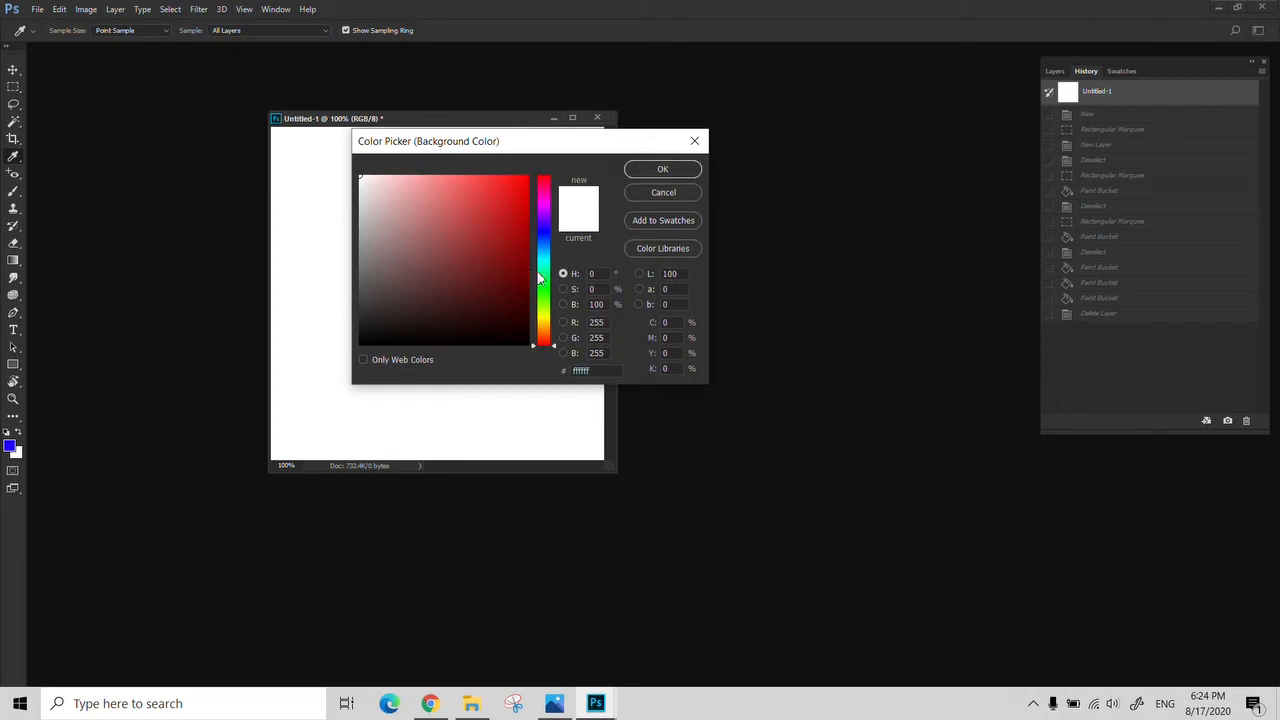
click(547, 240)
mouse_move(547, 240)
mouse_down()
mouse_move(549, 277)
mouse_move(544, 190)
mouse_up()
click(662, 169)
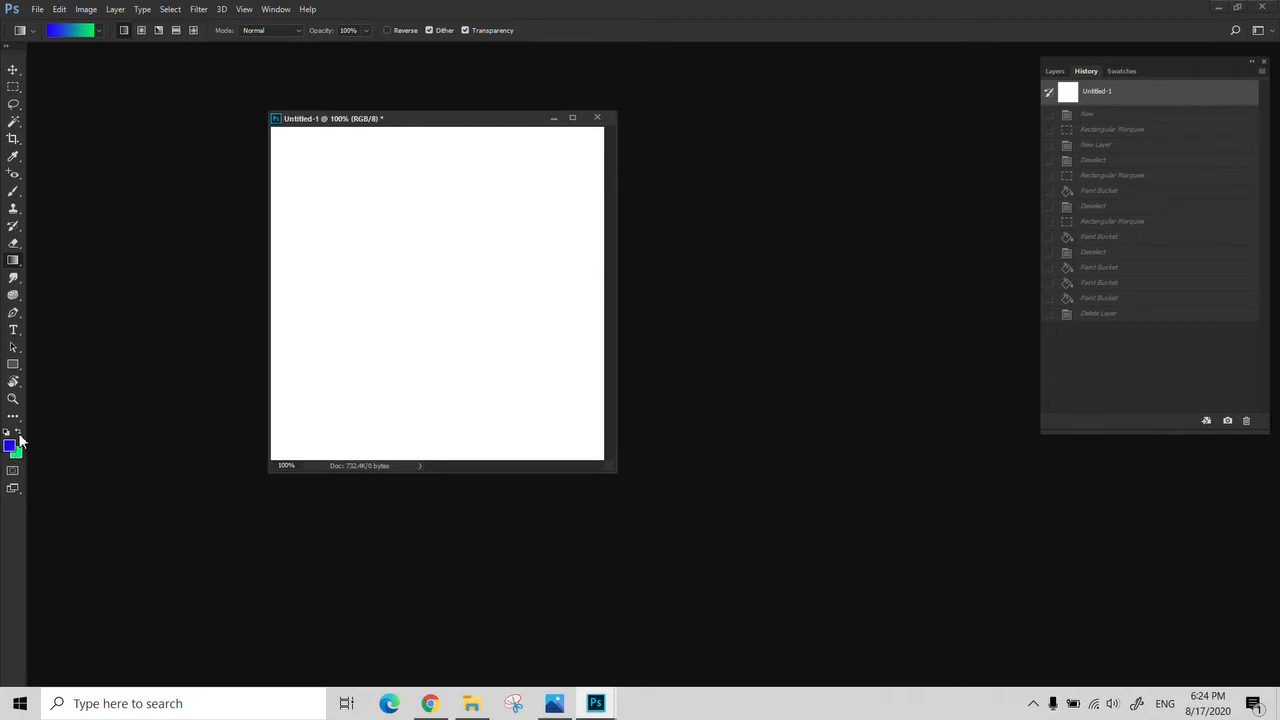
Swap the foreground and background colours several times and reset them to the default black and white.
click(19, 432)
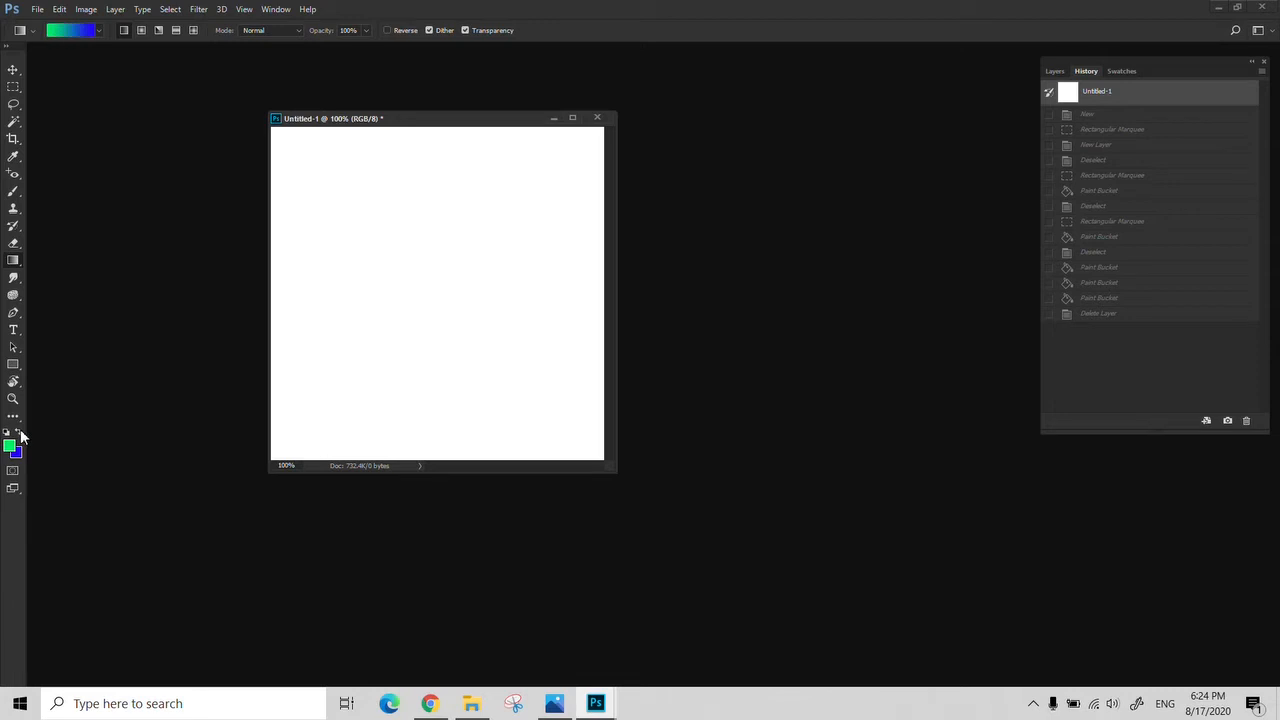
click(19, 432)
click(19, 432)
click(19, 432)
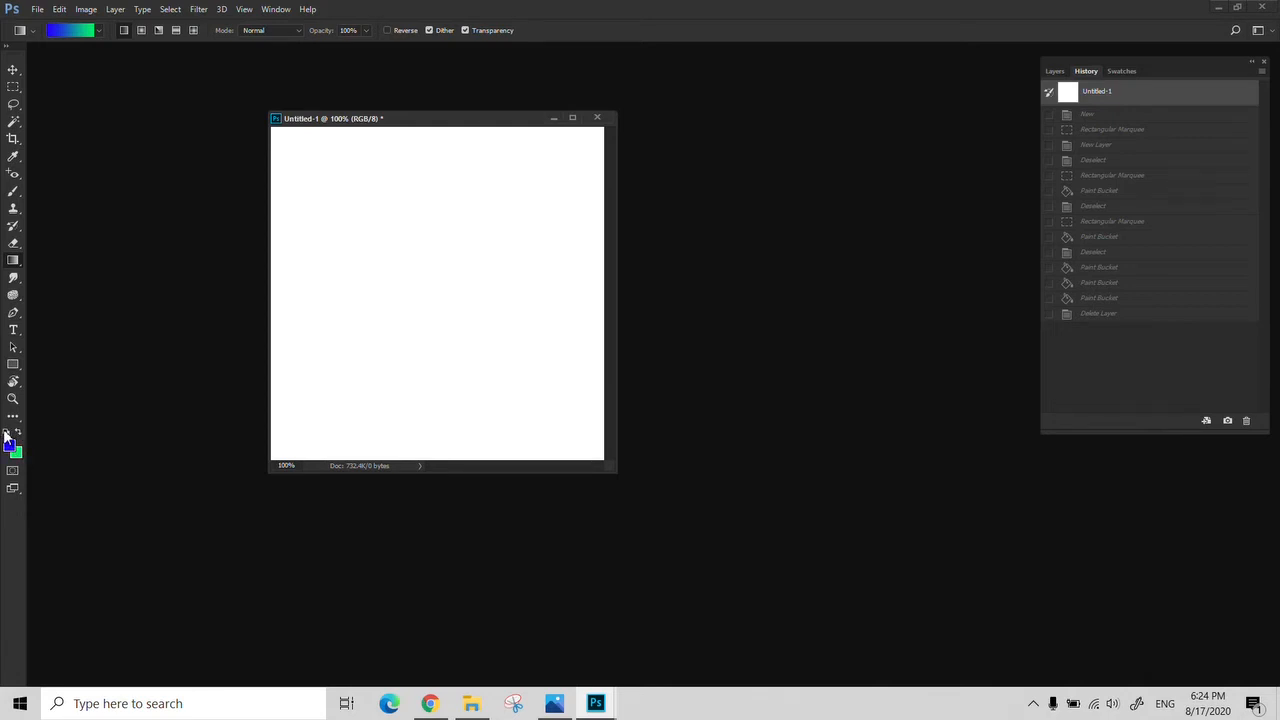
click(6, 433)
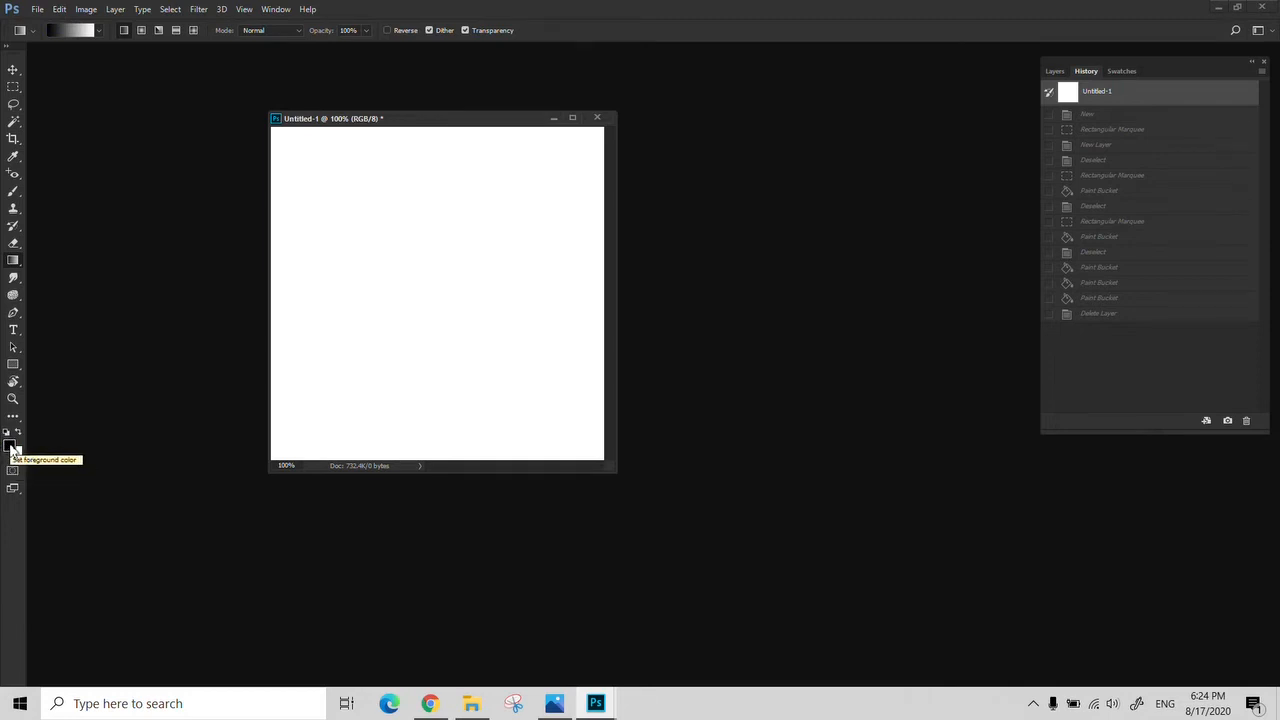
Set the foreground colour to red #cd0e0e and swap it into the background colour.
click(12, 450)
click(517, 234)
click(517, 208)
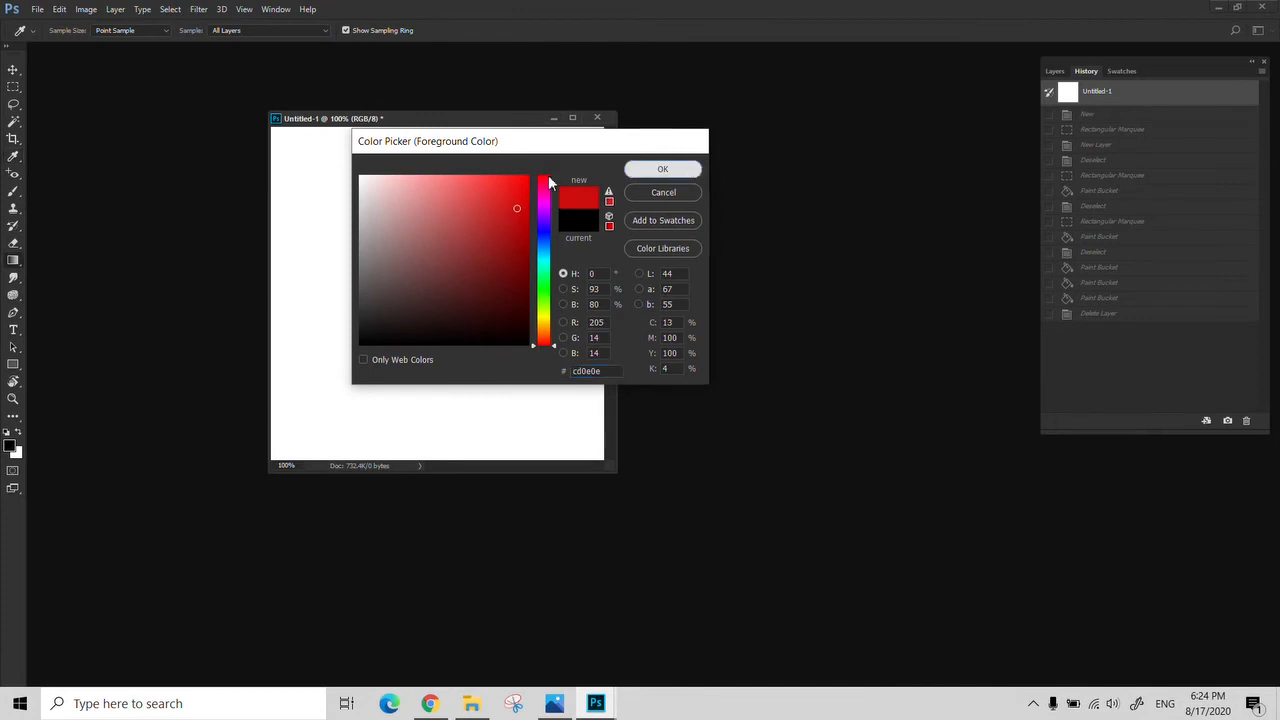
click(662, 169)
click(18, 432)
Set the foreground colour to blue #311cf8 and reselect the Gradient tool.
click(11, 447)
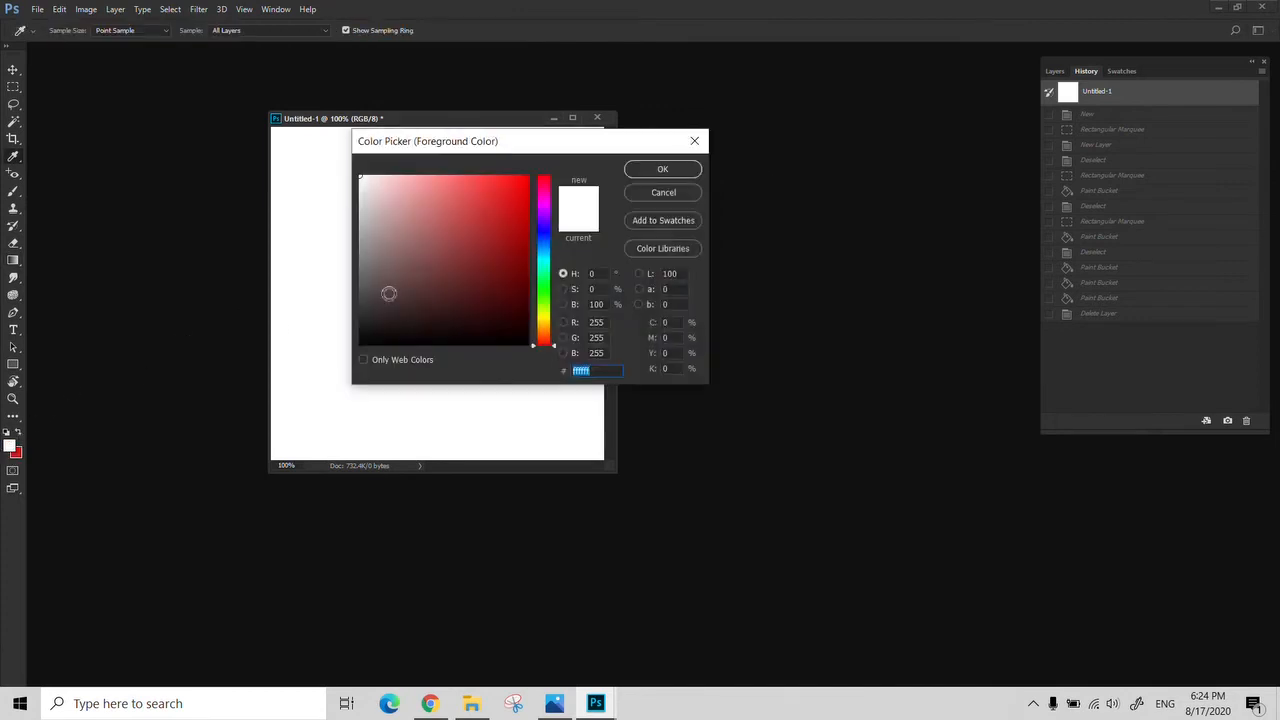
click(544, 230)
click(510, 181)
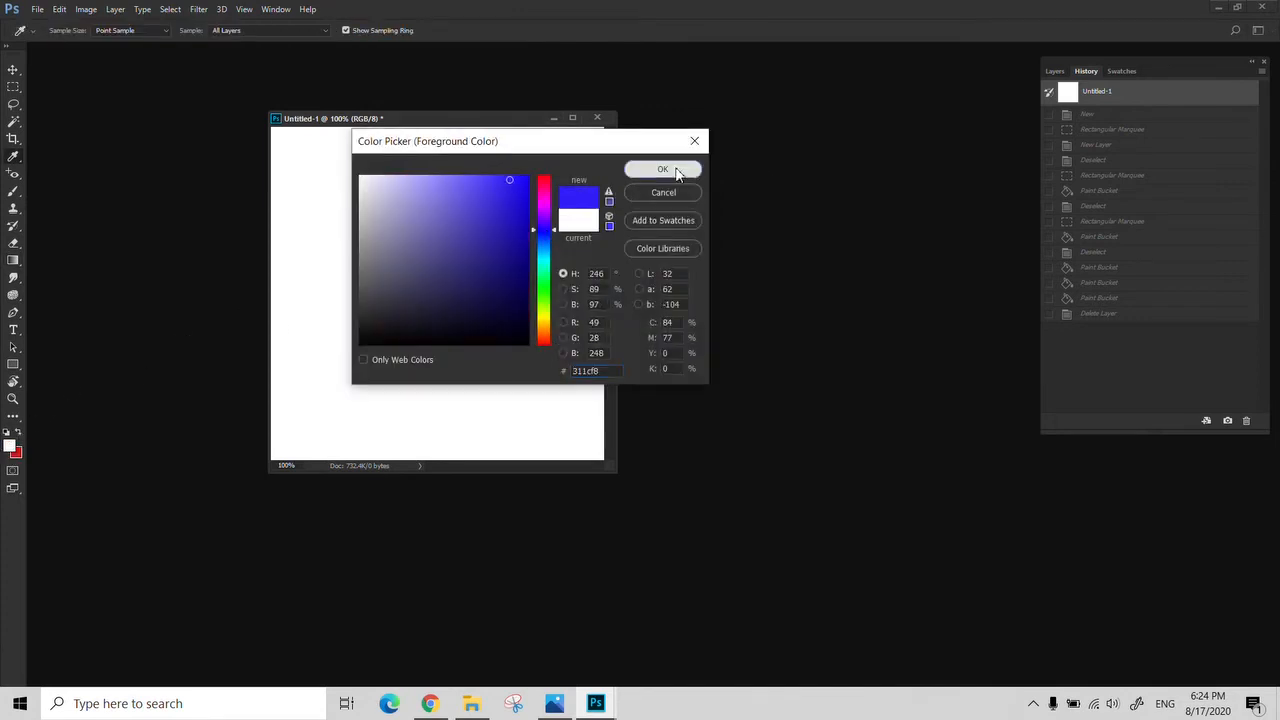
click(676, 173)
right_click(13, 260)
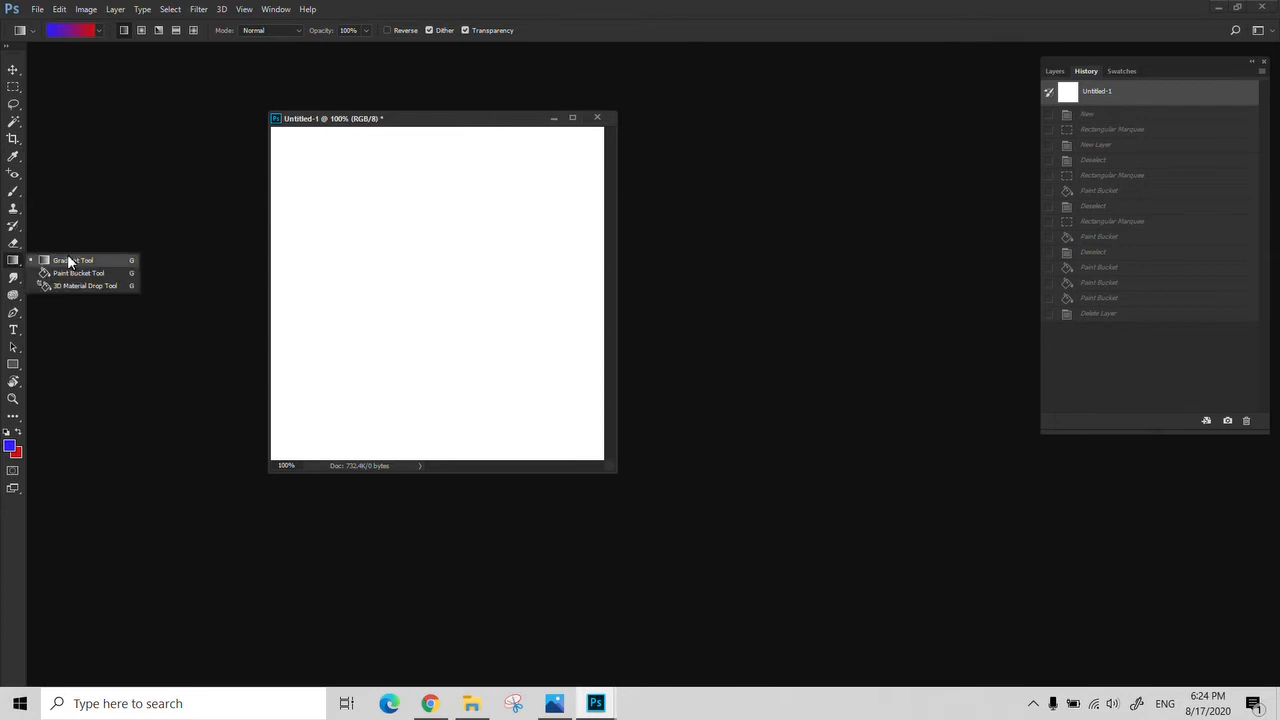
click(69, 261)
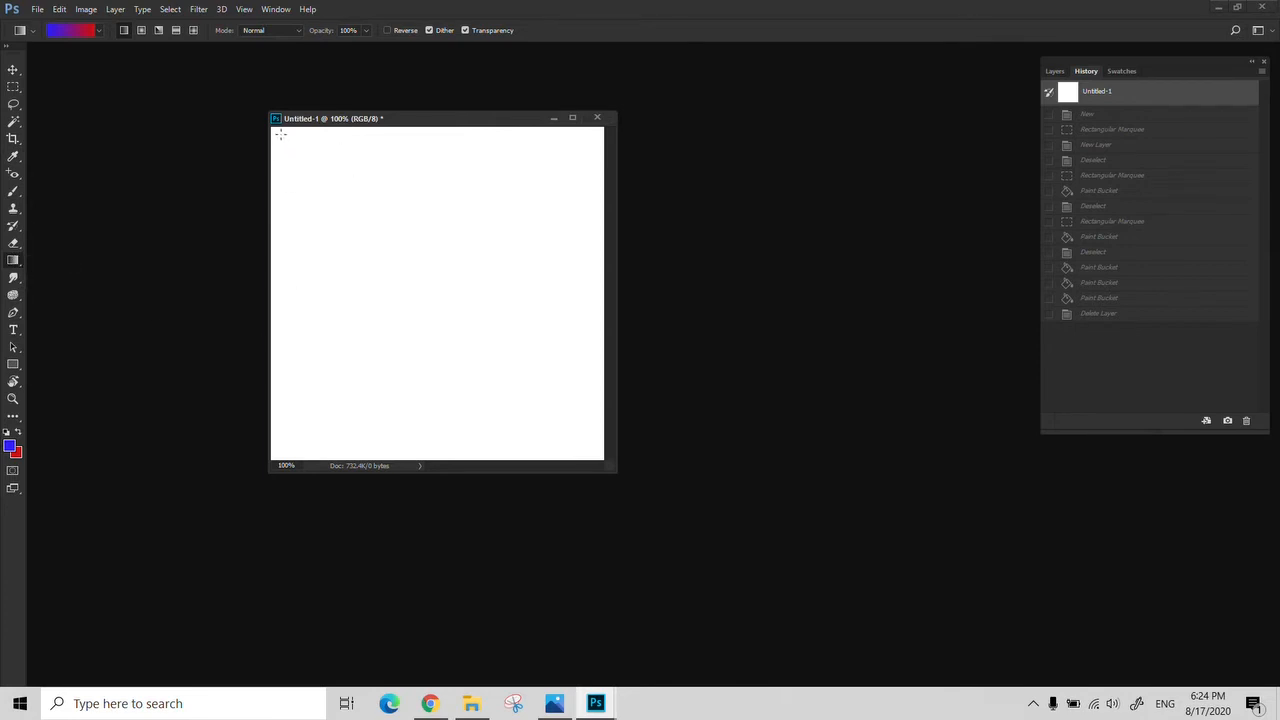
Fill the canvas with blue-to-red linear gradients in several directions and lengths, finishing with a full diagonal from the lower-left to the upper-right corner.
drag(283, 151, 598, 457)
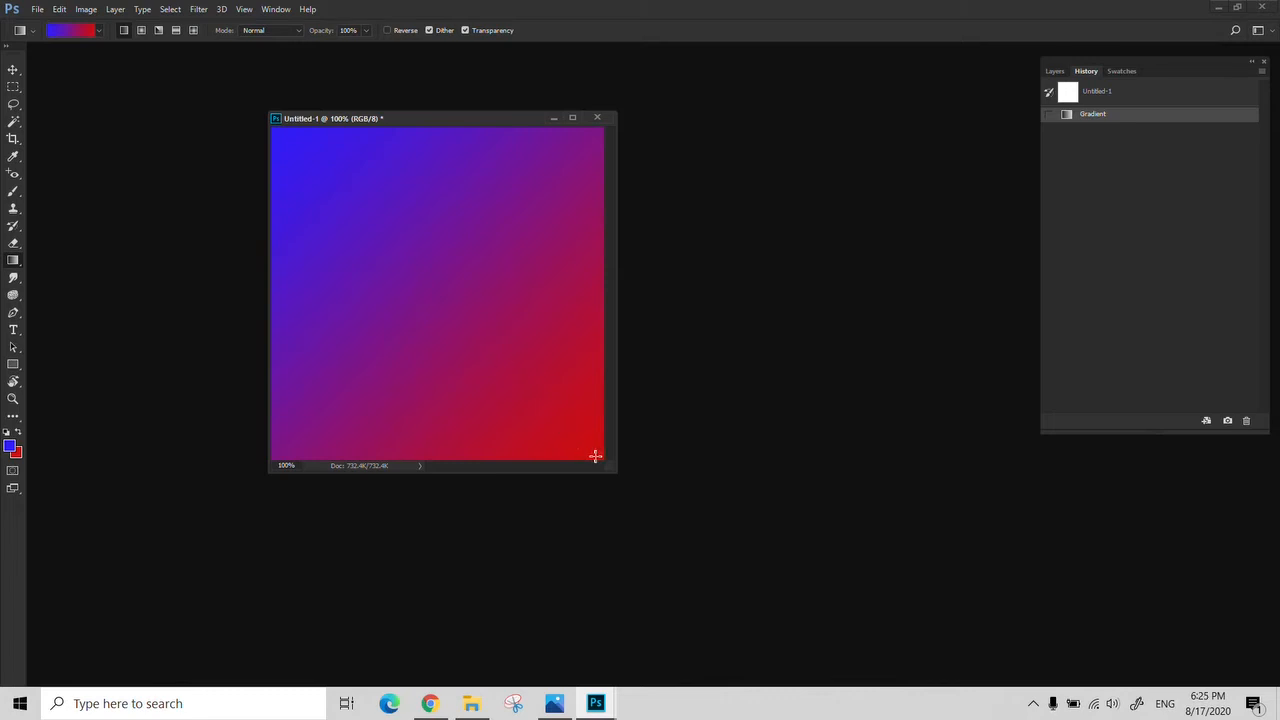
drag(452, 432, 452, 150)
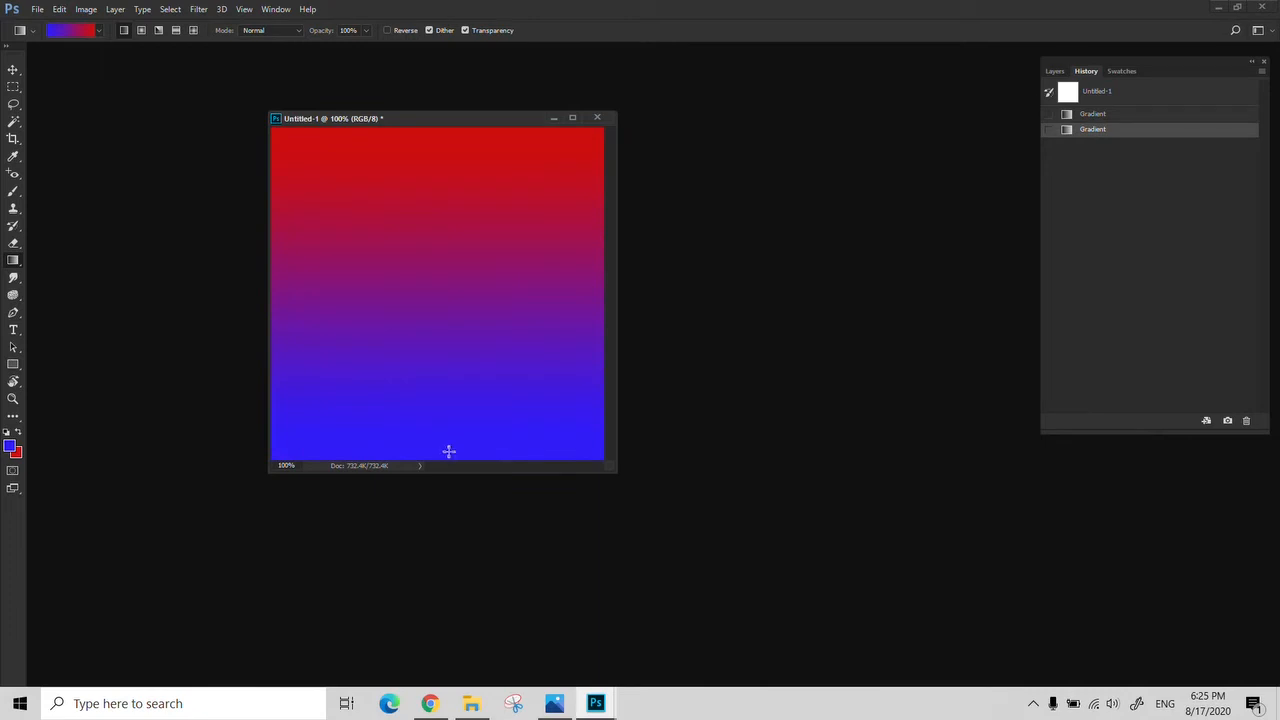
drag(449, 450, 440, 118)
drag(281, 459, 604, 209)
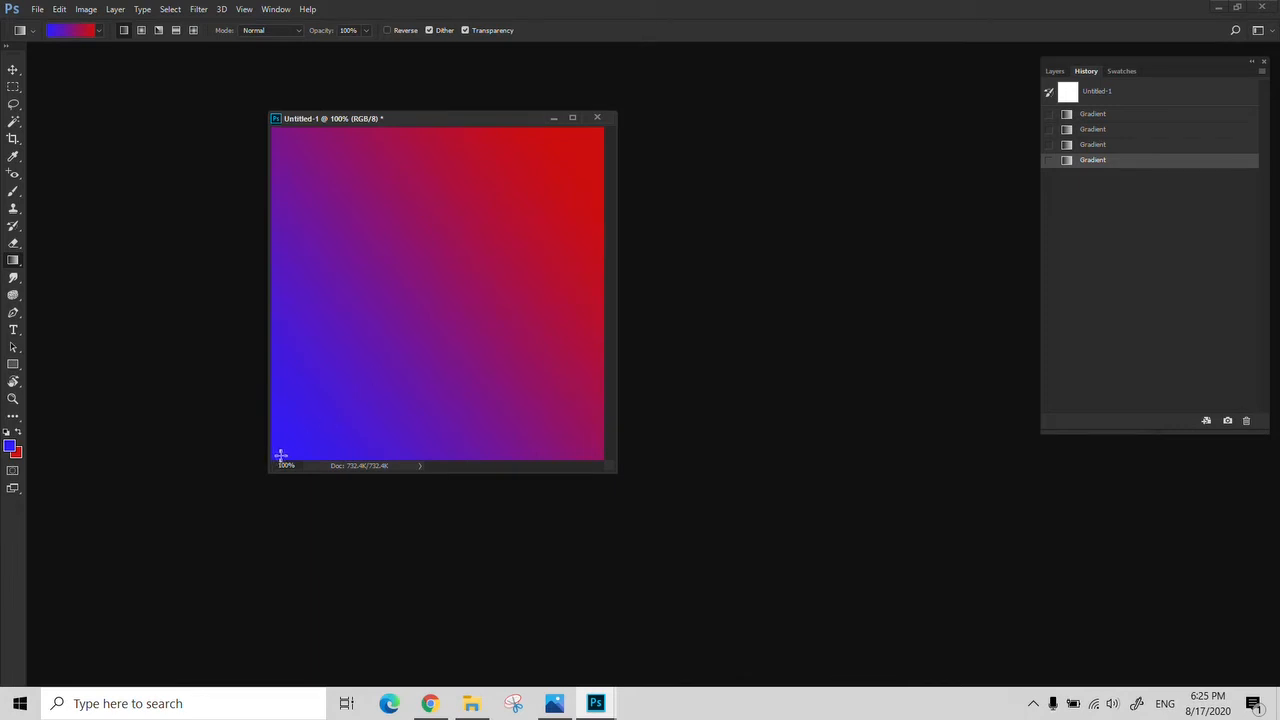
drag(281, 455, 592, 134)
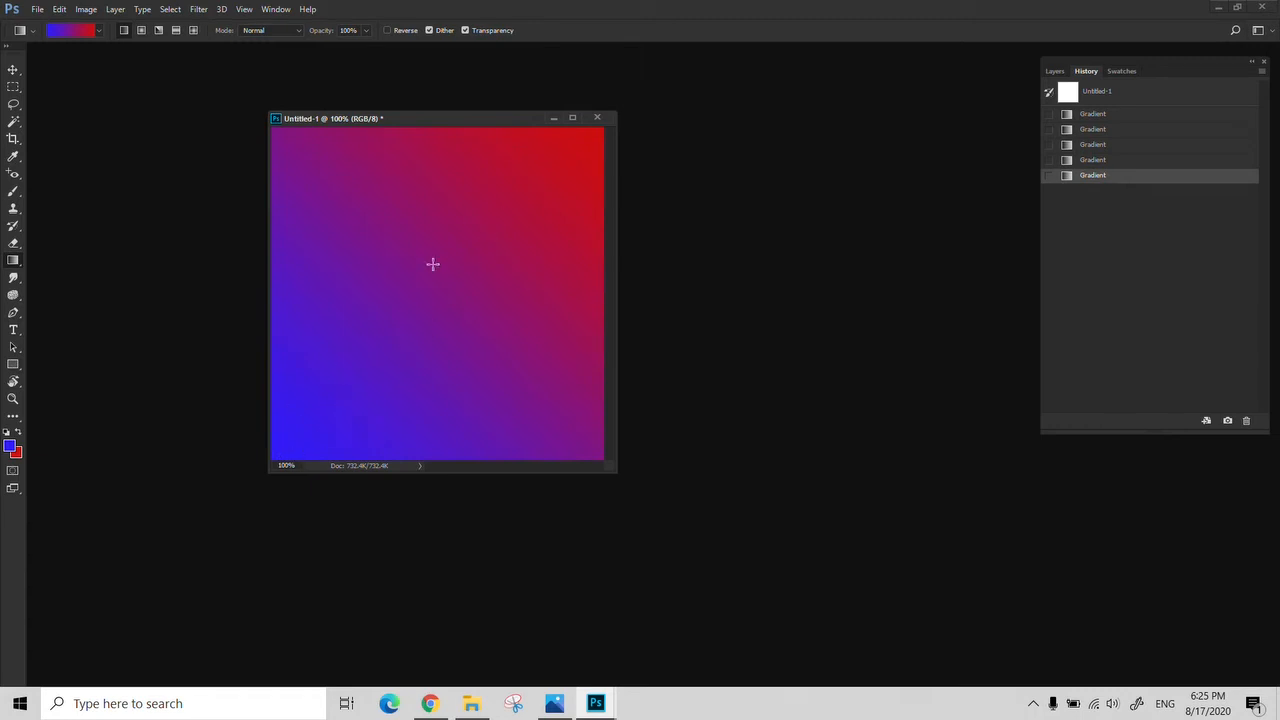
drag(378, 347, 440, 292)
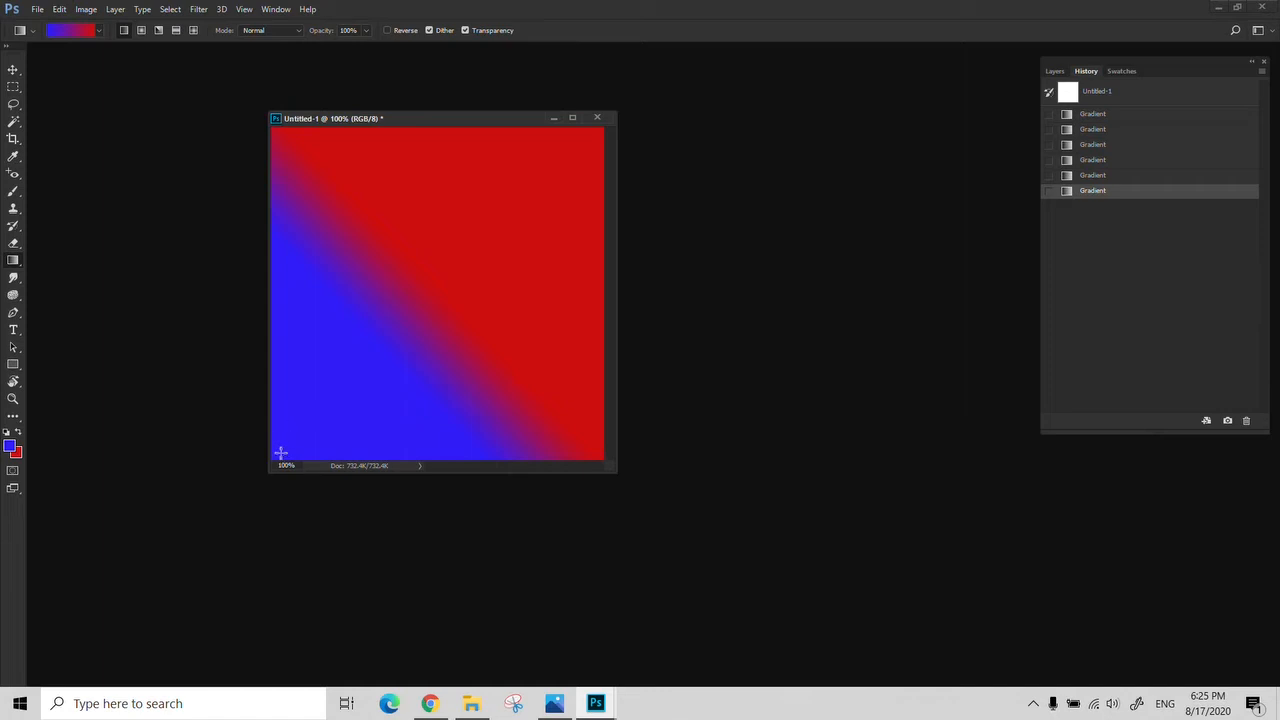
drag(277, 451, 601, 130)
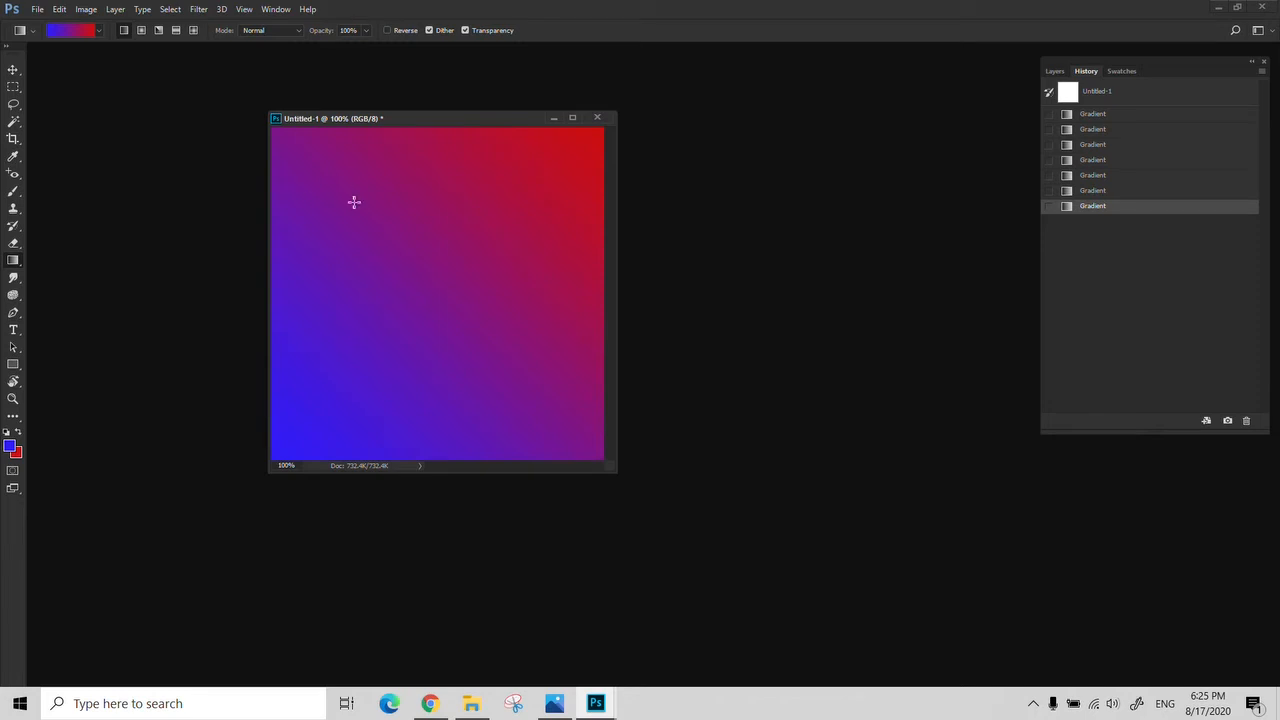
Switch the gradient to the Foreground to Transparent preset, keeping the blue foreground colour.
click(60, 29)
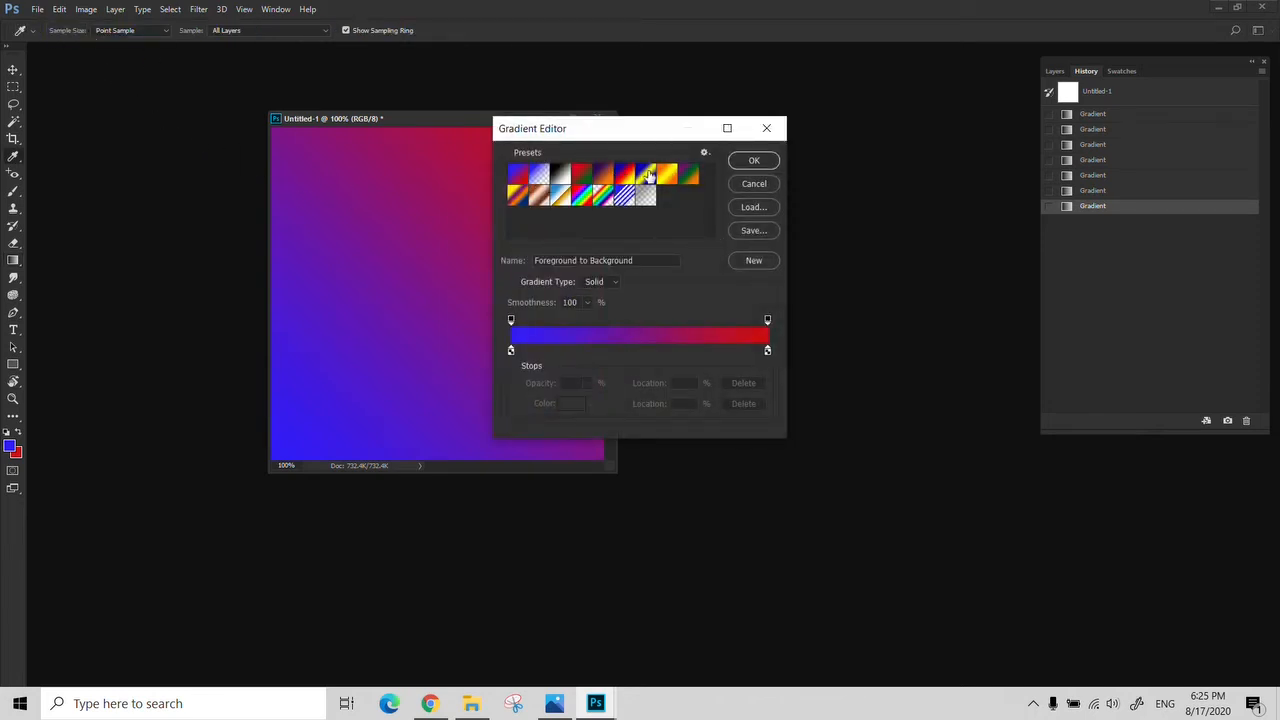
click(537, 178)
click(754, 161)
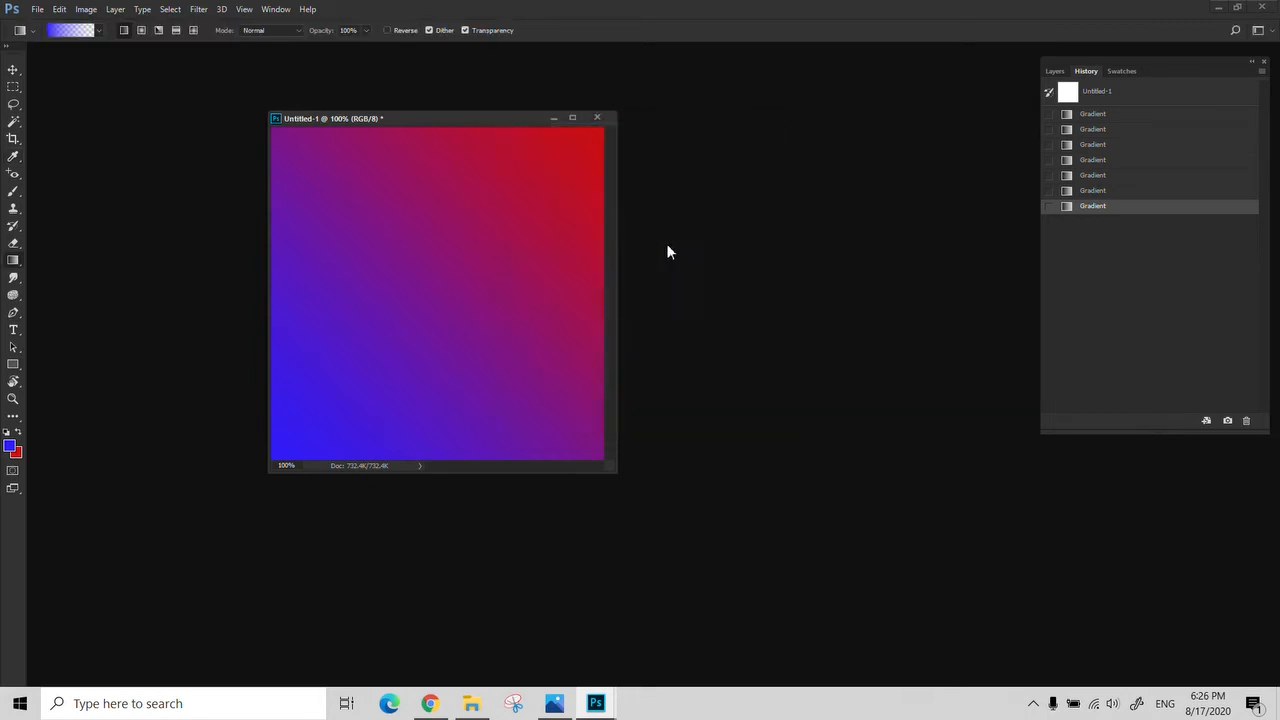
click(9, 447)
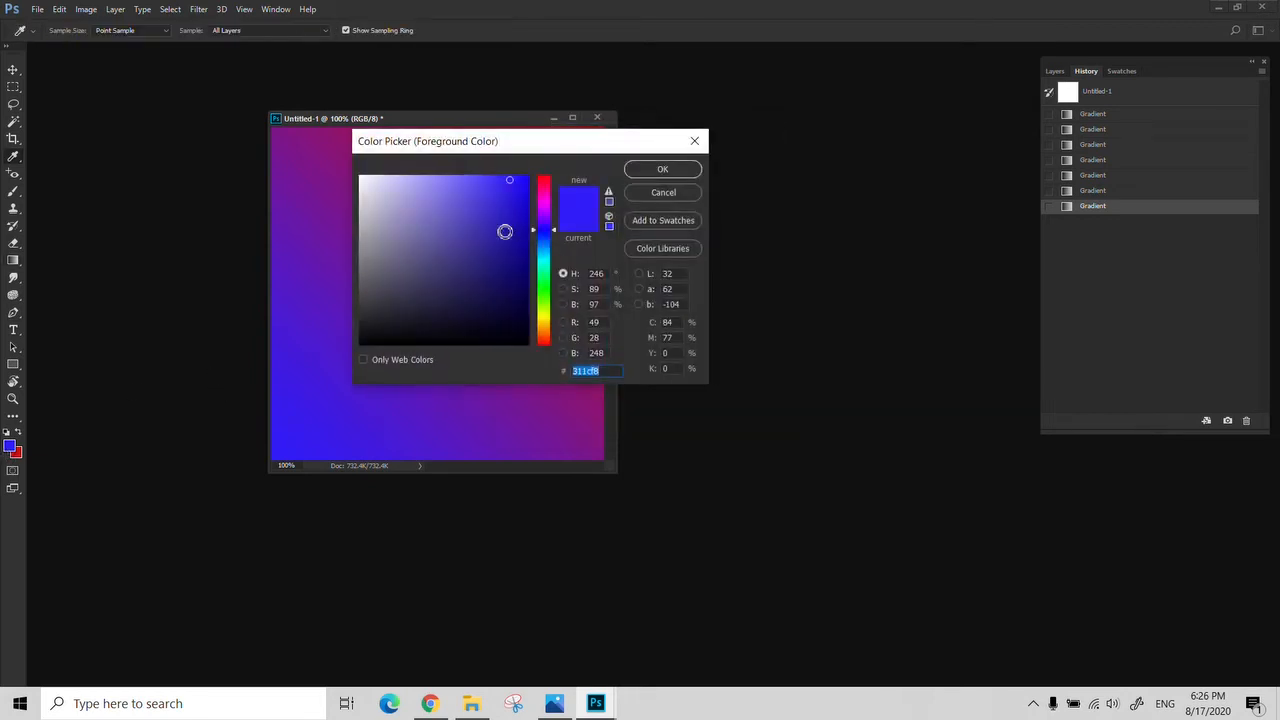
click(664, 193)
Restore the document's opening snapshot and draw the blue-to-transparent gradient diagonally across the Background layer.
click(1095, 97)
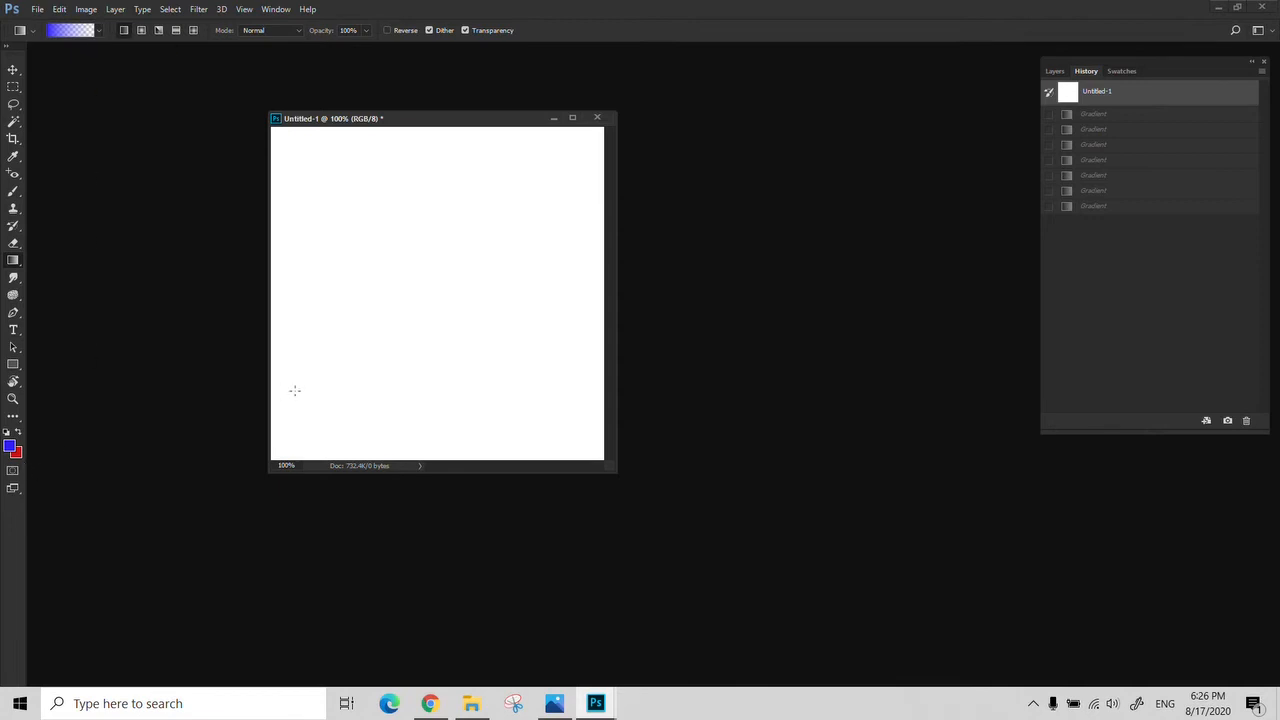
drag(284, 452, 583, 144)
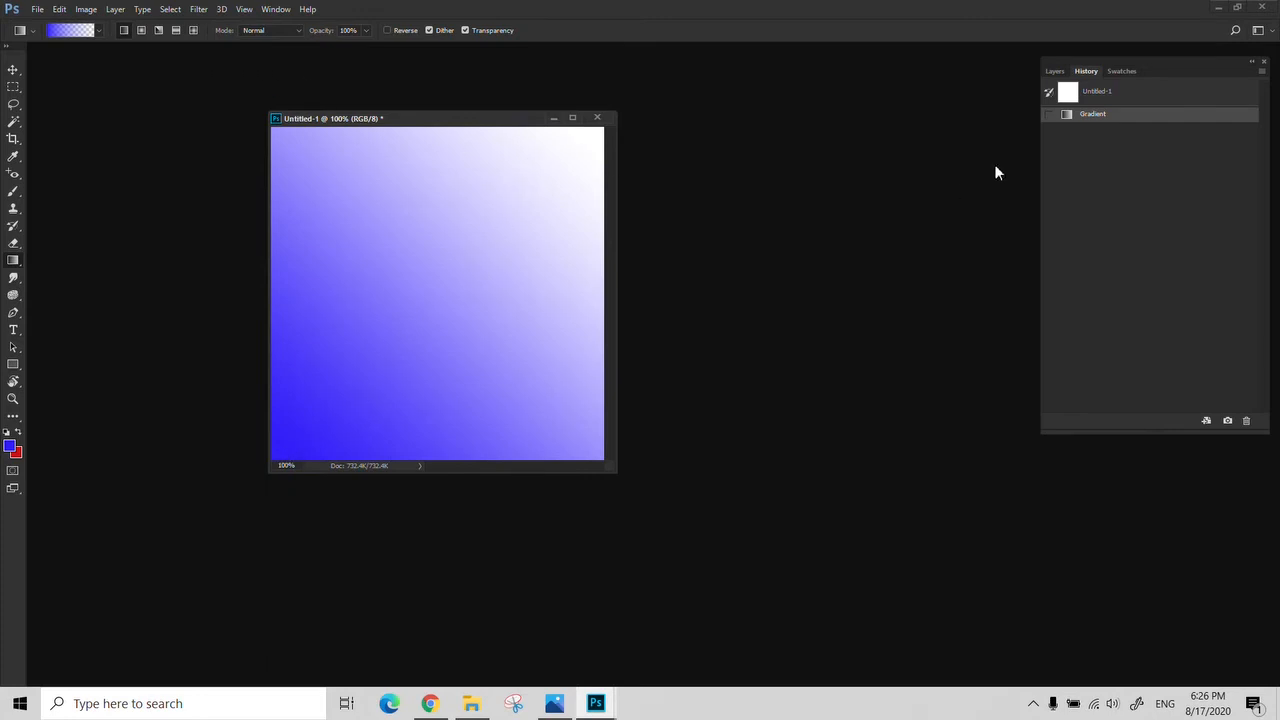
click(1055, 71)
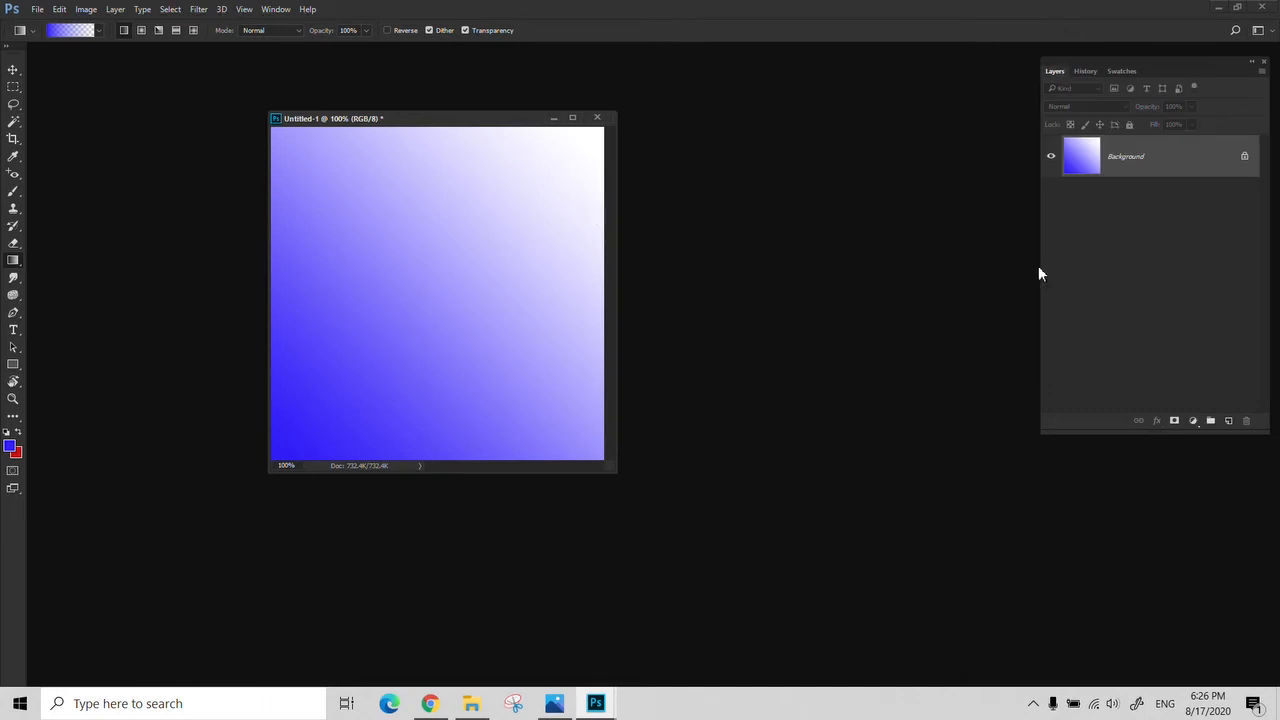
click(1085, 71)
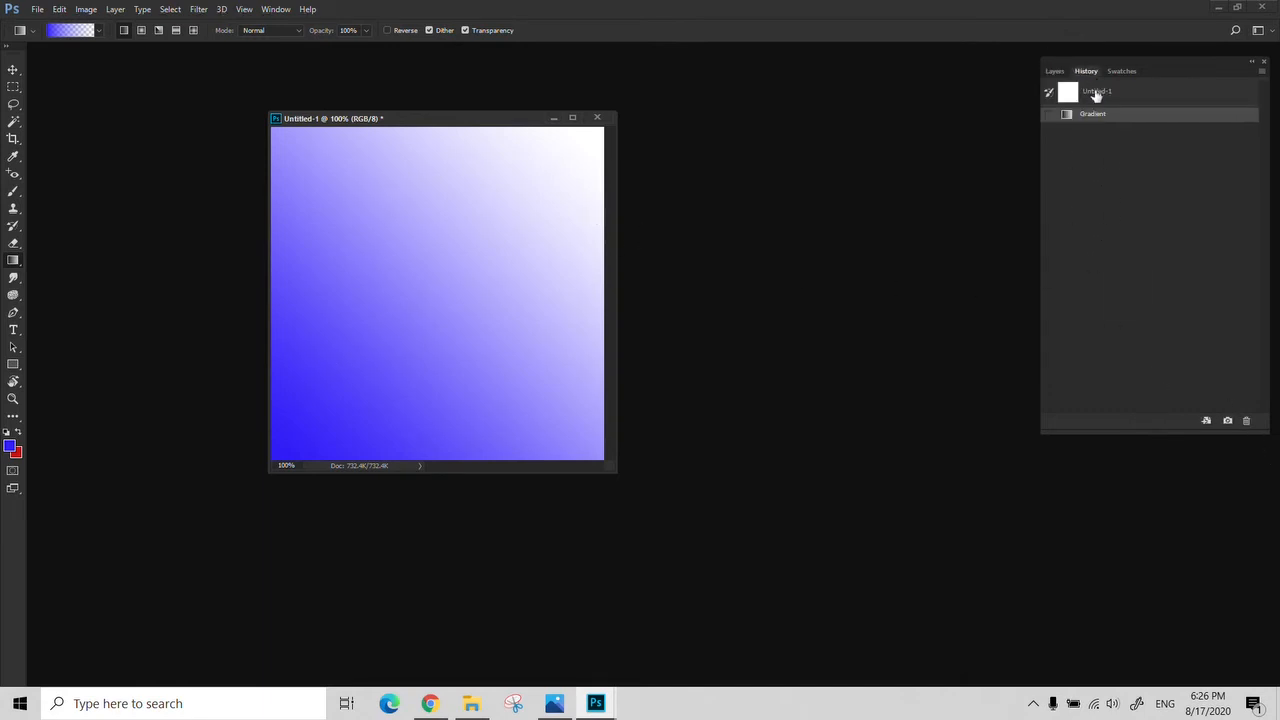
On the restored blank canvas, add a new layer, hide the Background, and draw the blue-to-transparent gradient from the lower-left to the upper-right corner.
click(1095, 92)
click(1055, 71)
click(1230, 421)
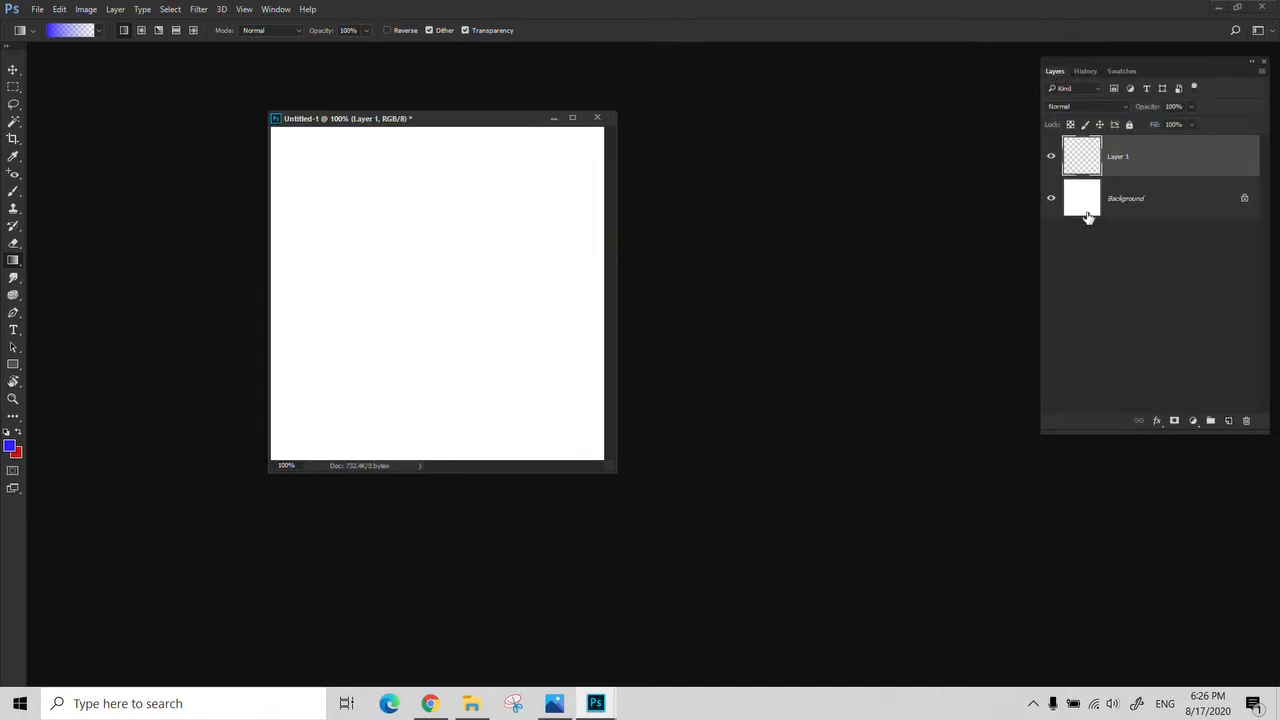
click(1051, 198)
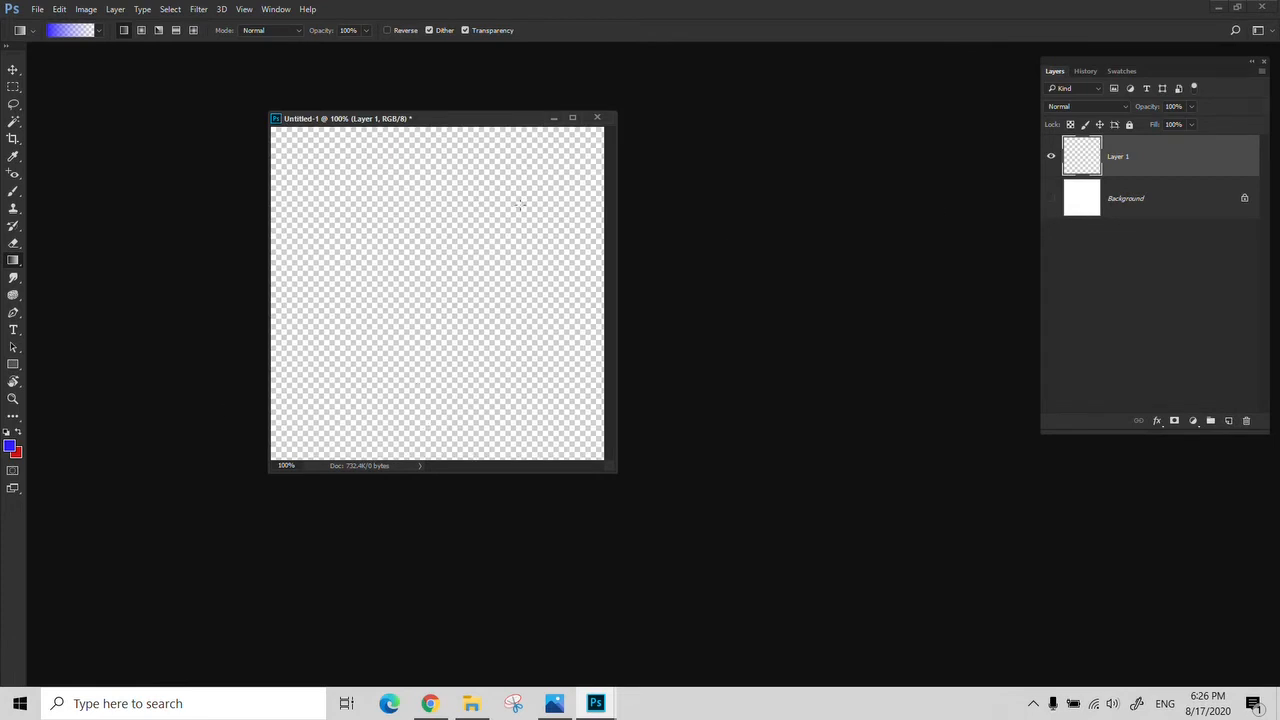
drag(278, 457, 601, 129)
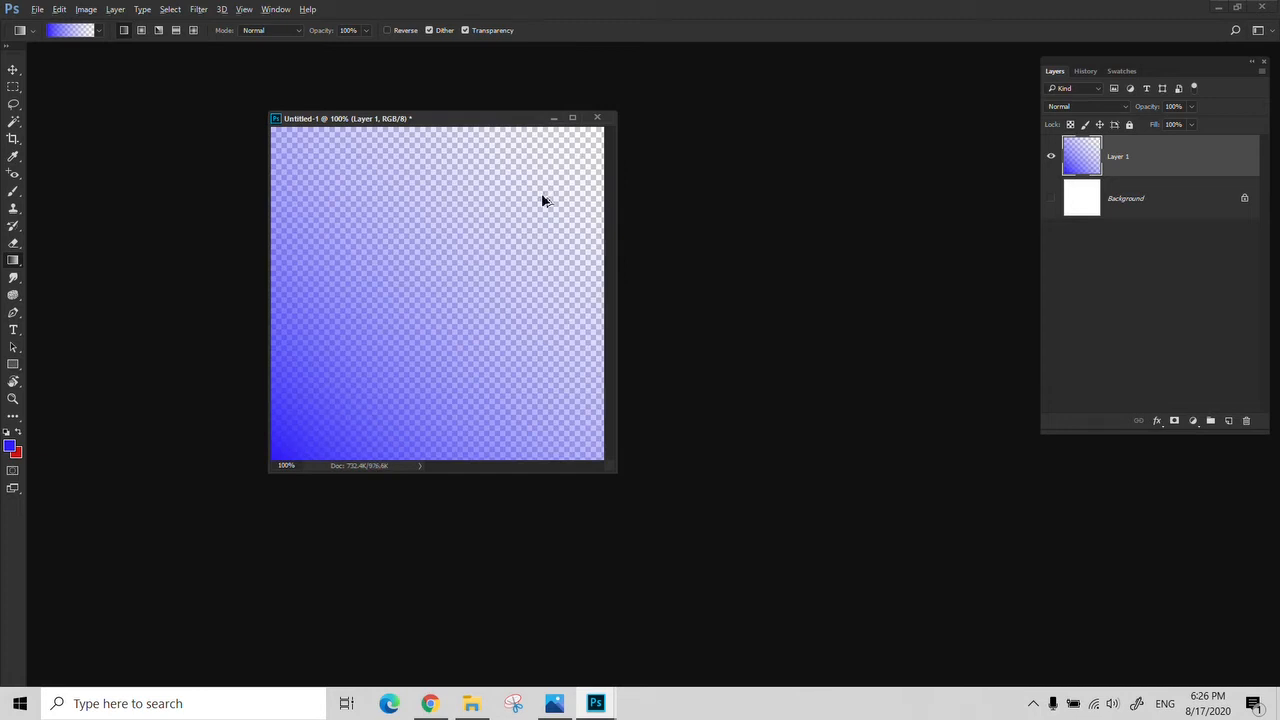
Fill Layer 1 with the Spectrum preset gradient from the lower-left to the upper-right corner.
click(61, 32)
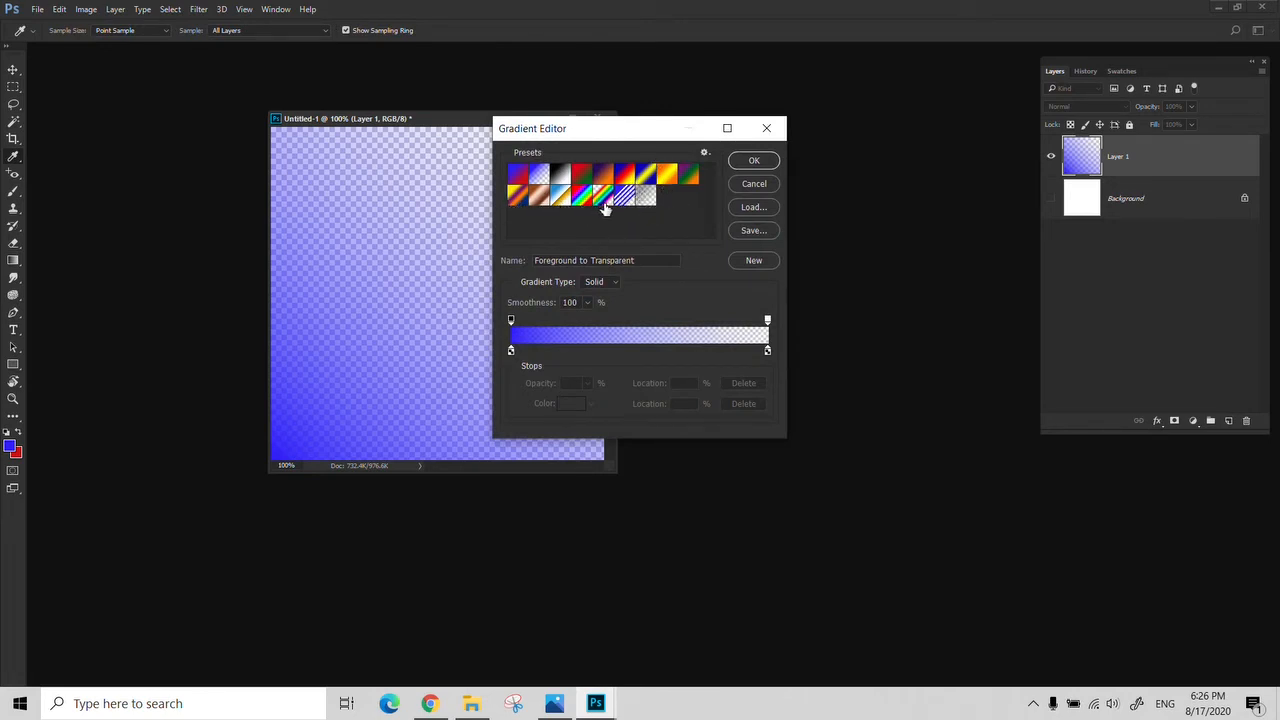
click(585, 198)
click(760, 165)
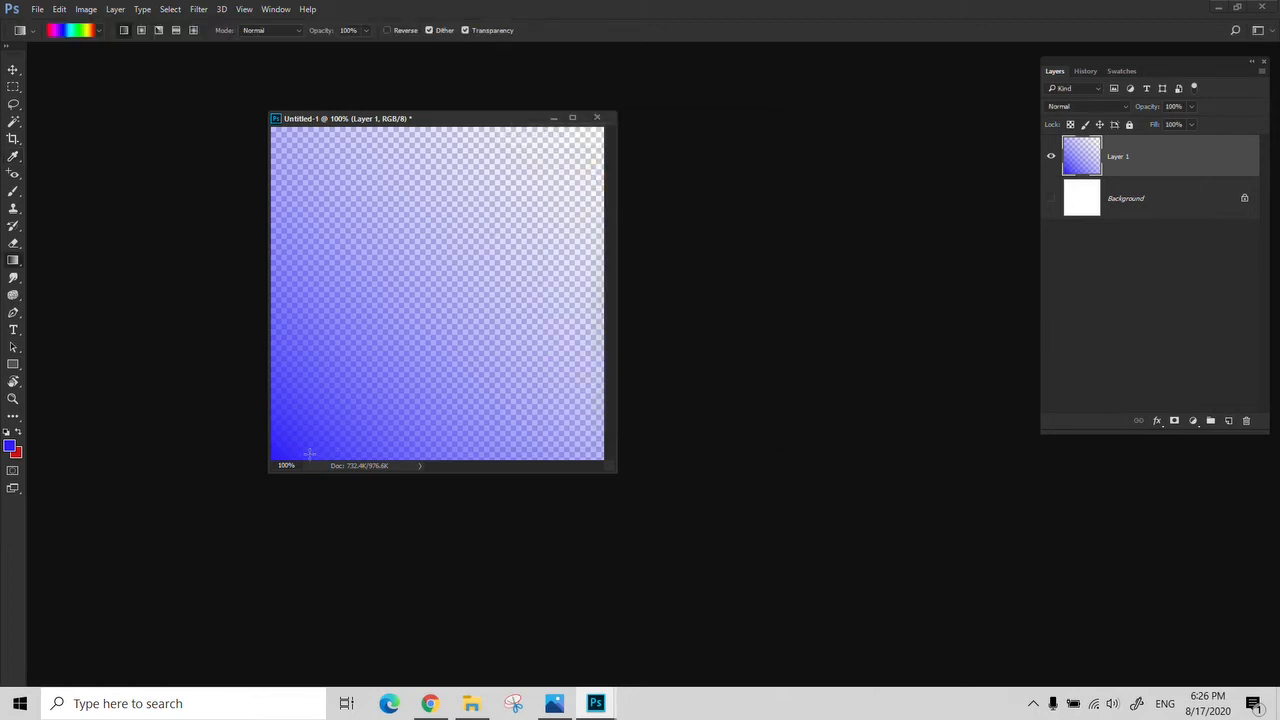
drag(276, 456, 604, 129)
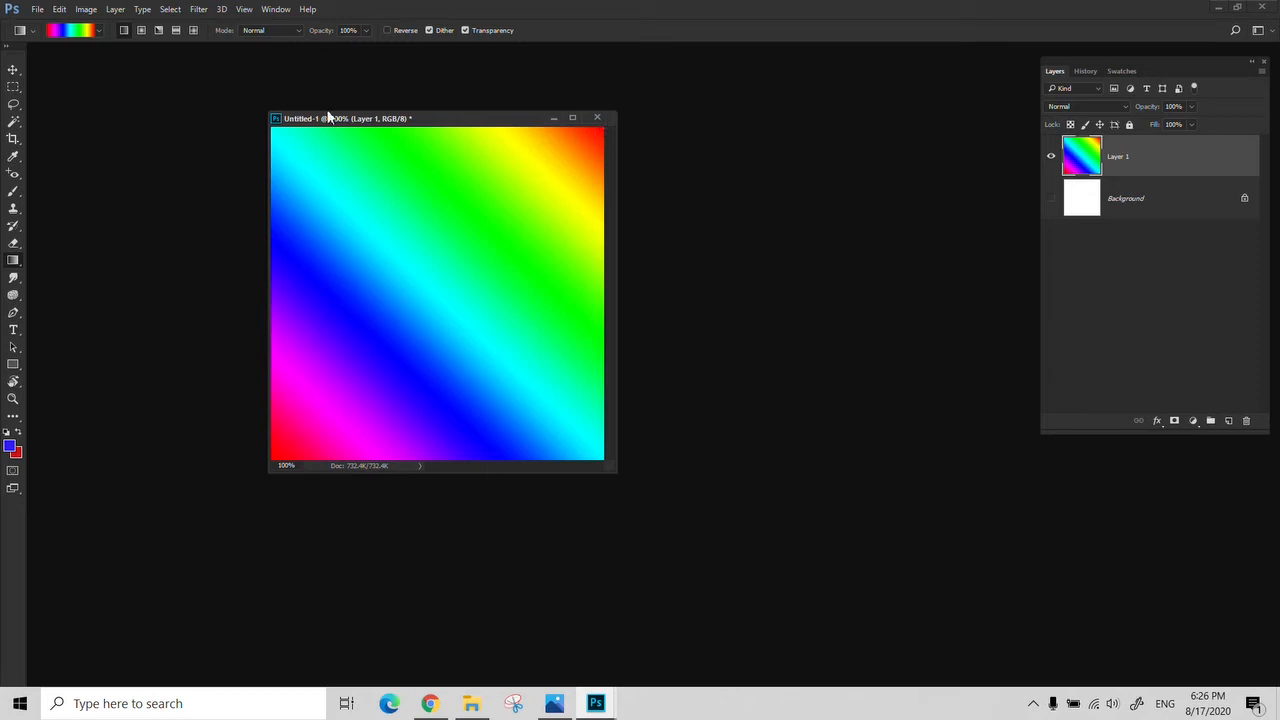
Compare the Foreground to Background, Copper and Transparent Stripes gradient presets and choose Orange, Yellow, Orange.
click(69, 32)
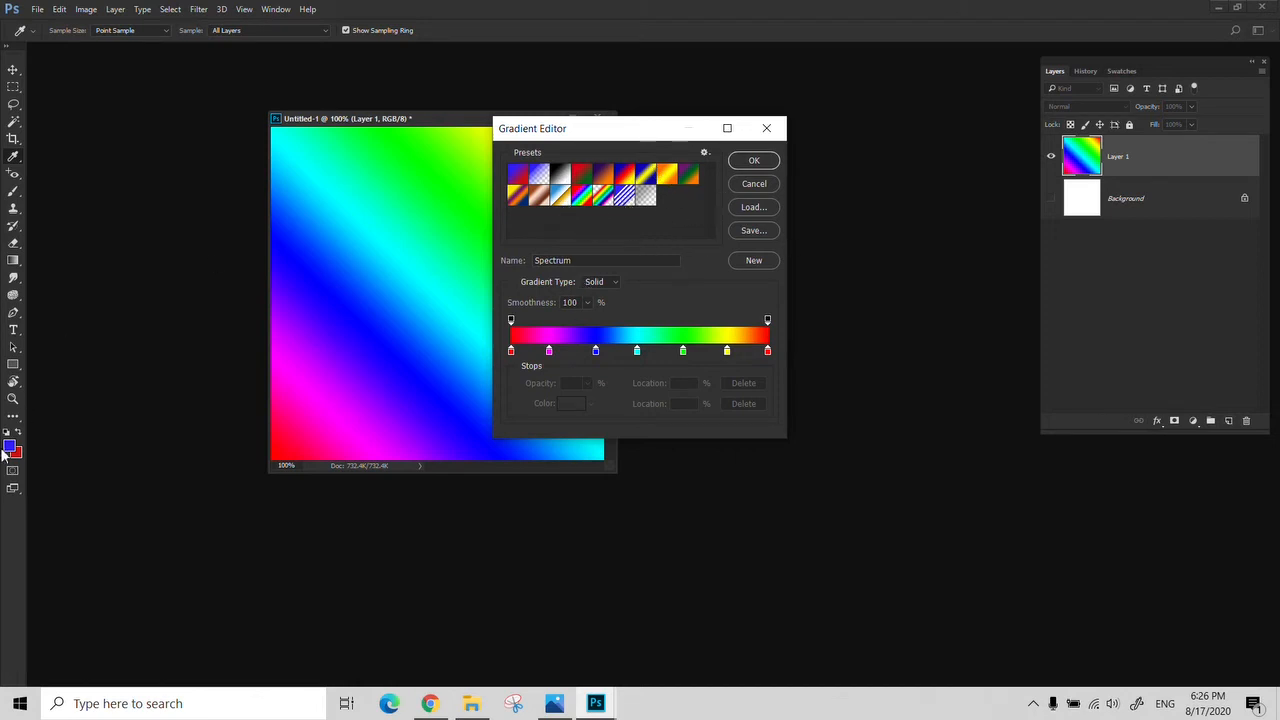
click(516, 178)
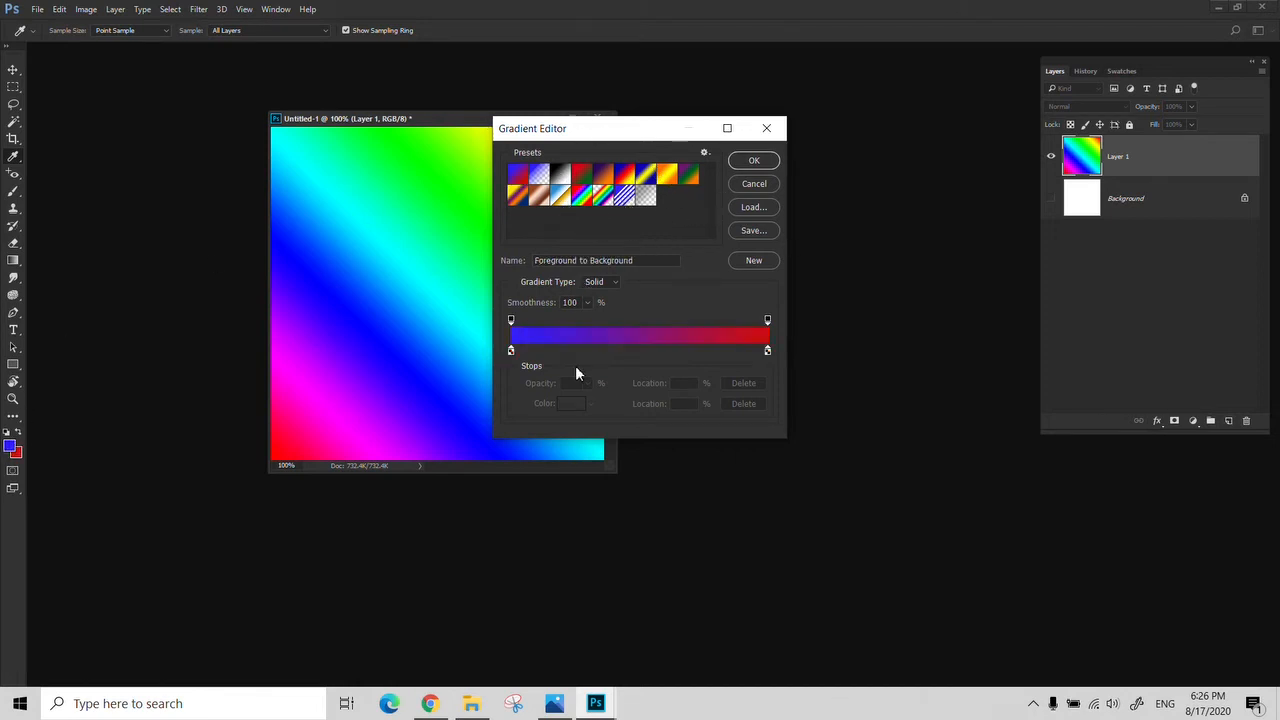
click(538, 195)
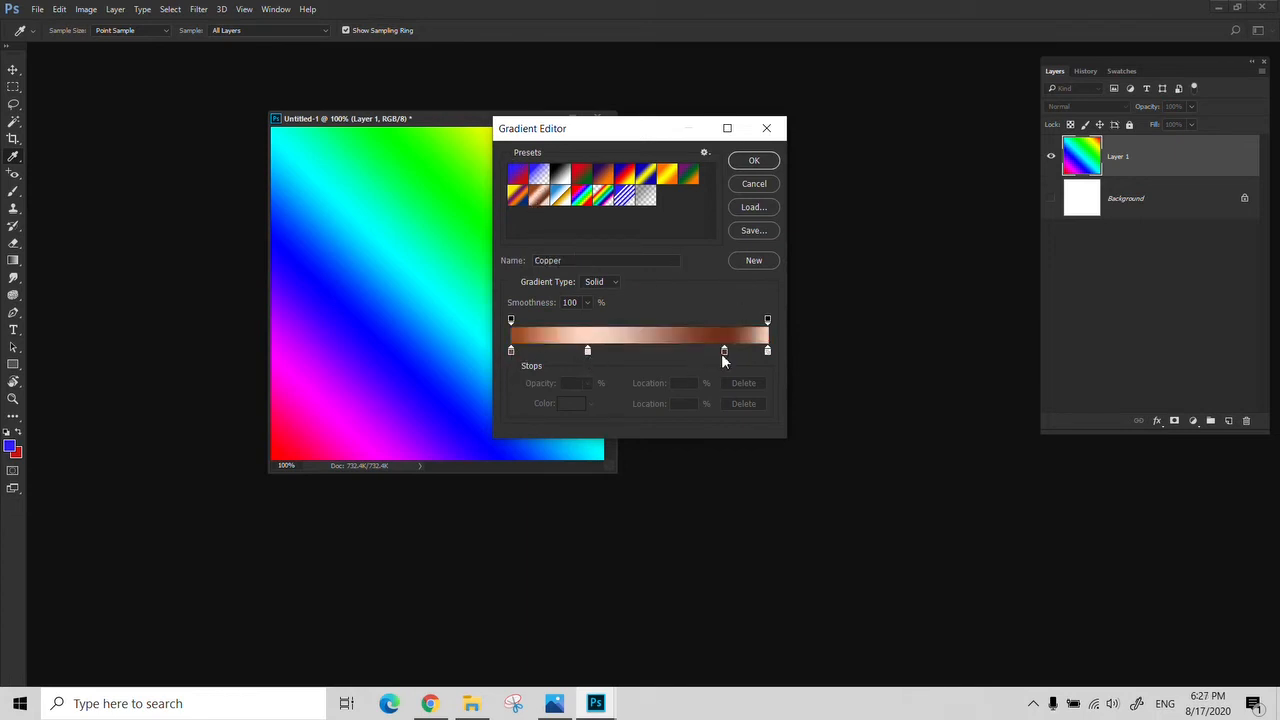
click(625, 197)
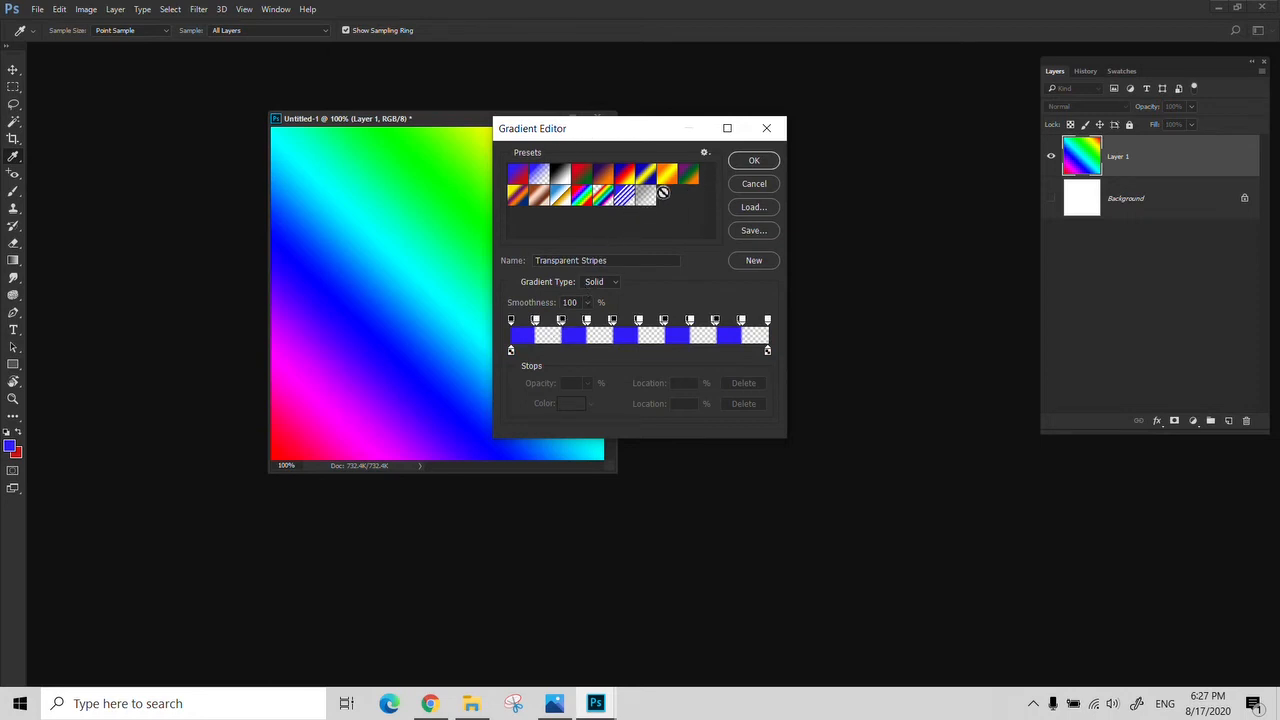
click(667, 176)
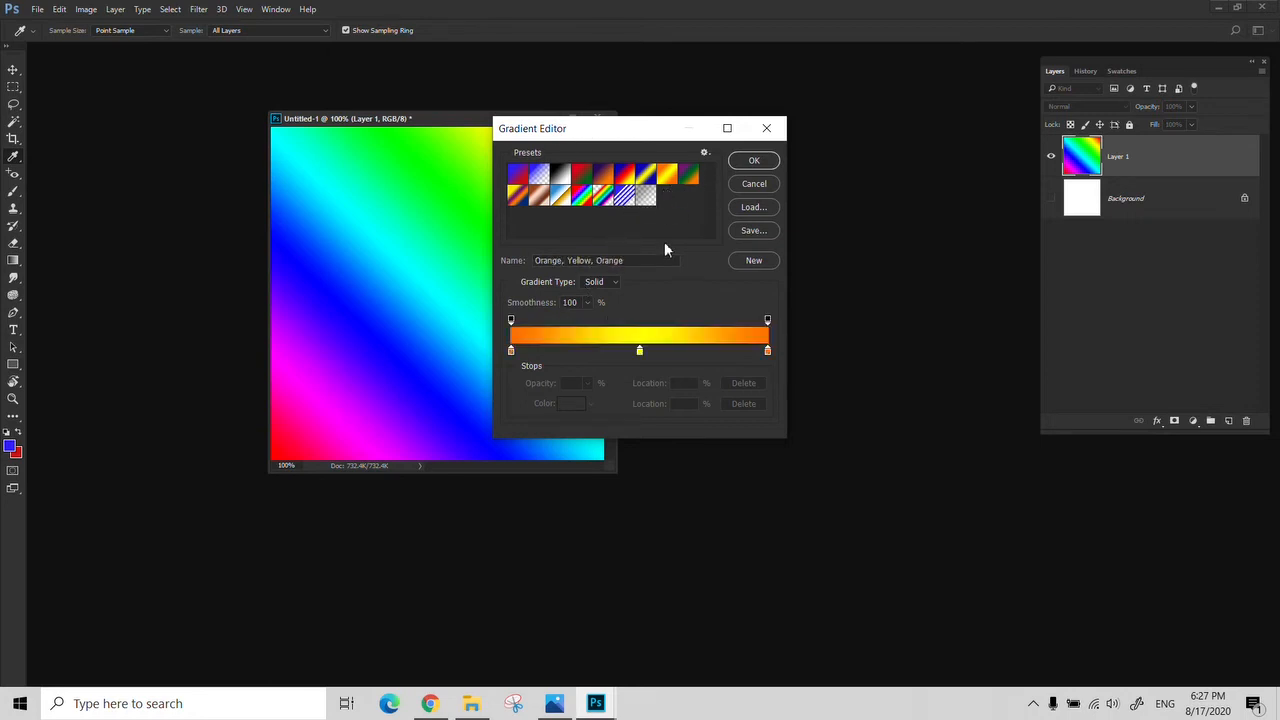
Recolour the gradient's middle stop to magenta #ff00fc and fill Layer 1 diagonally from the lower-left to the upper-right corner.
double_click(638, 351)
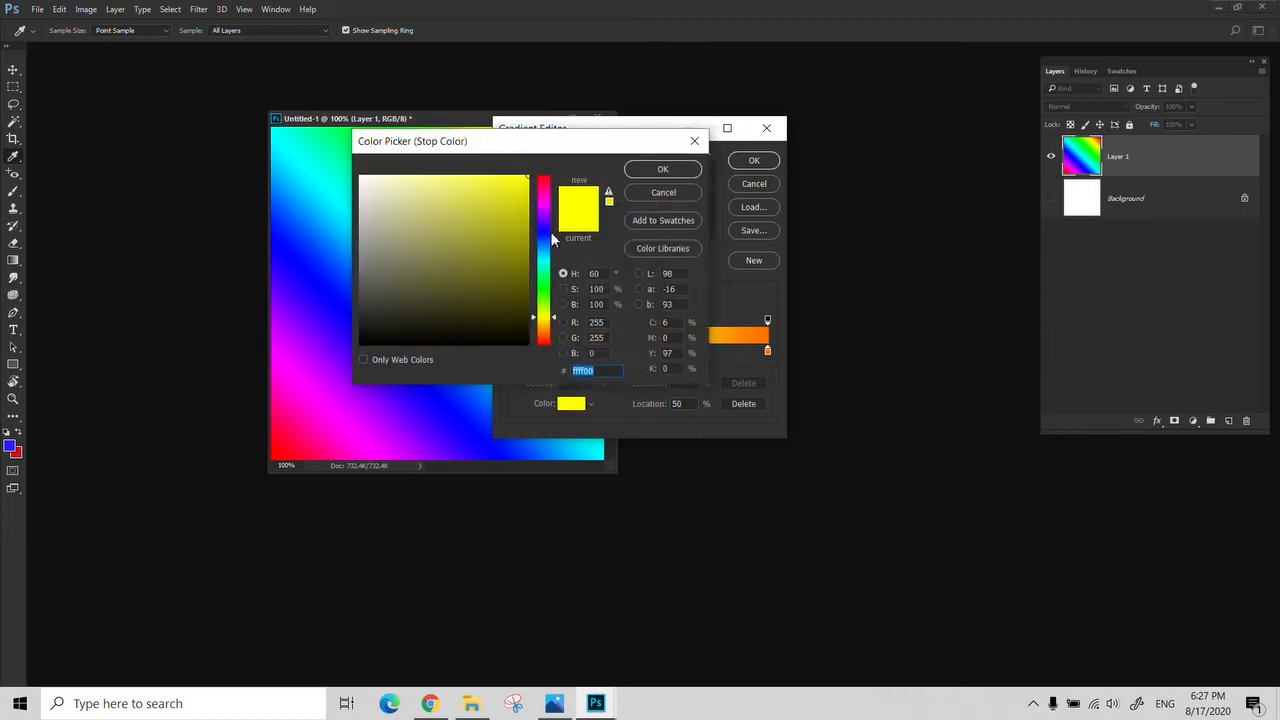
click(546, 205)
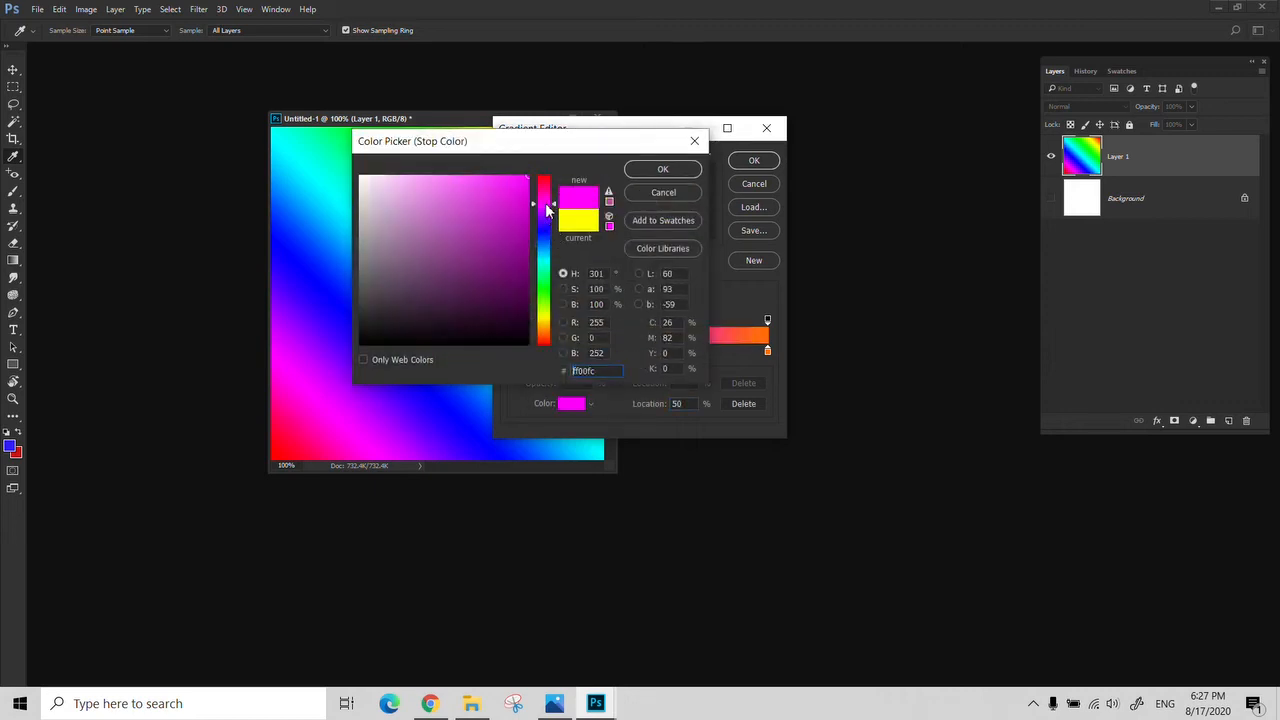
click(642, 172)
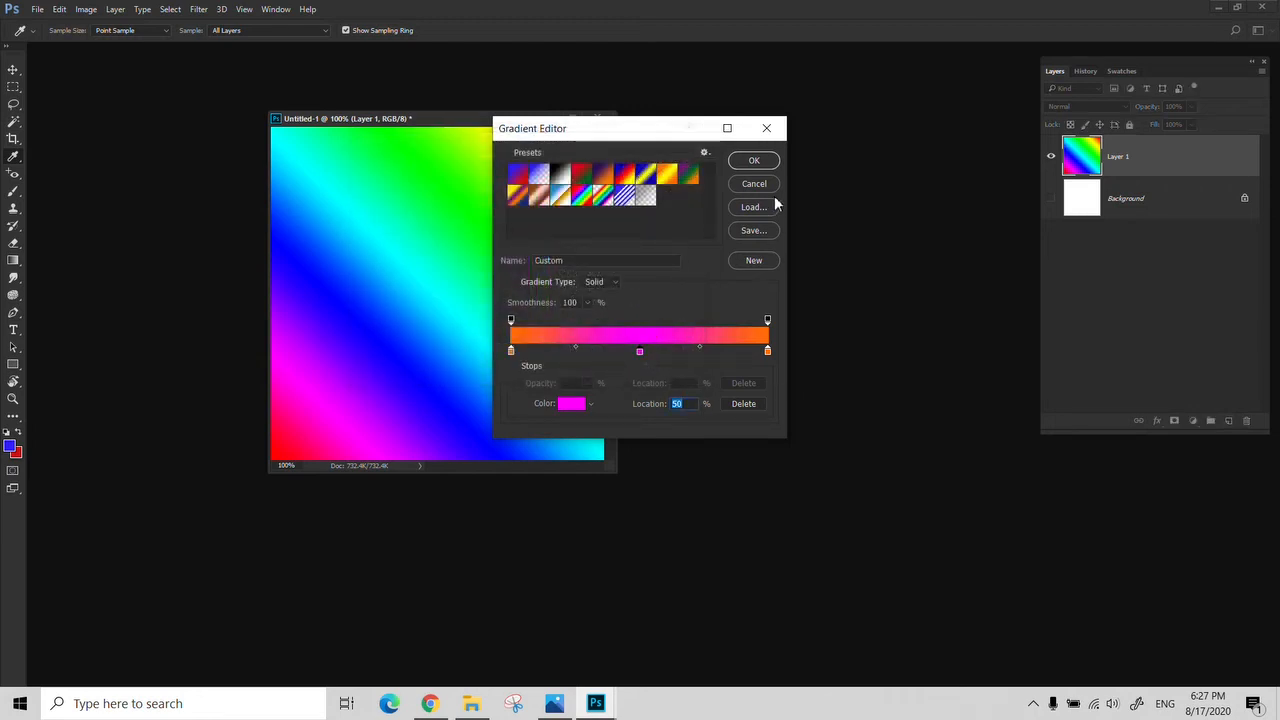
click(756, 161)
drag(287, 451, 601, 131)
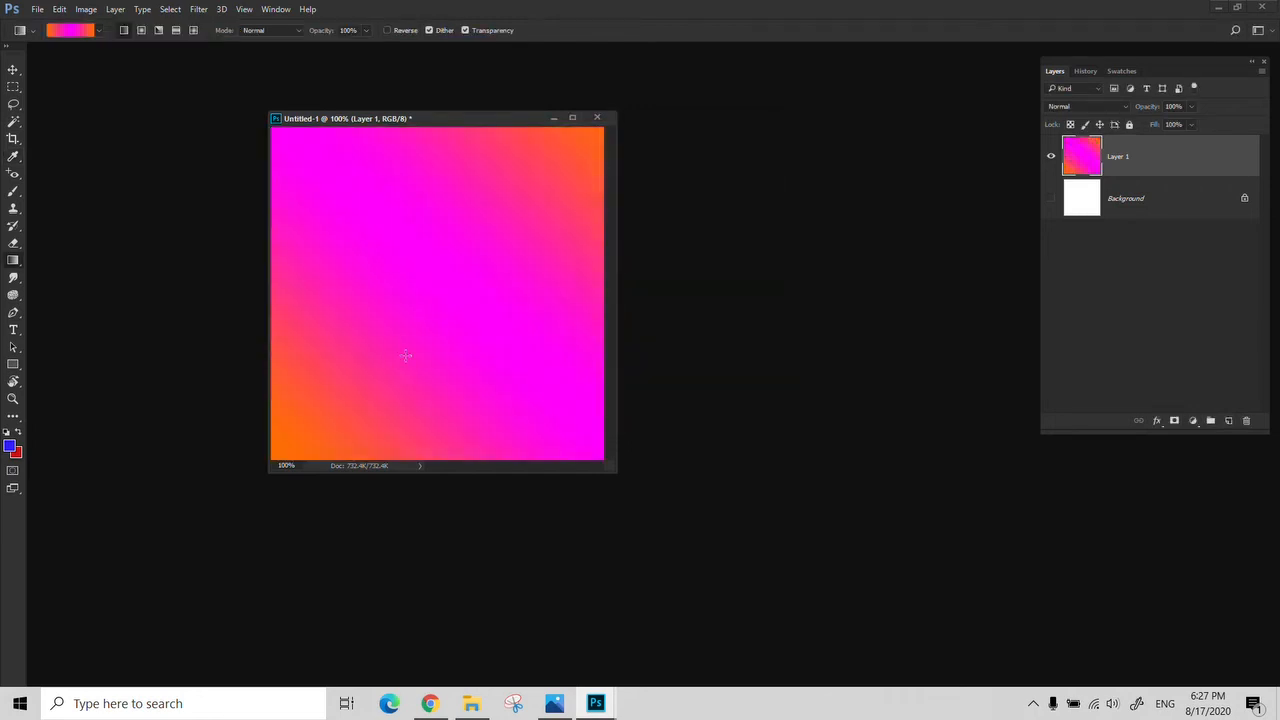
Examine the colour stops of the Foreground to Background, Violet, Orange and Orange, Yellow, Orange presets without applying any.
click(72, 31)
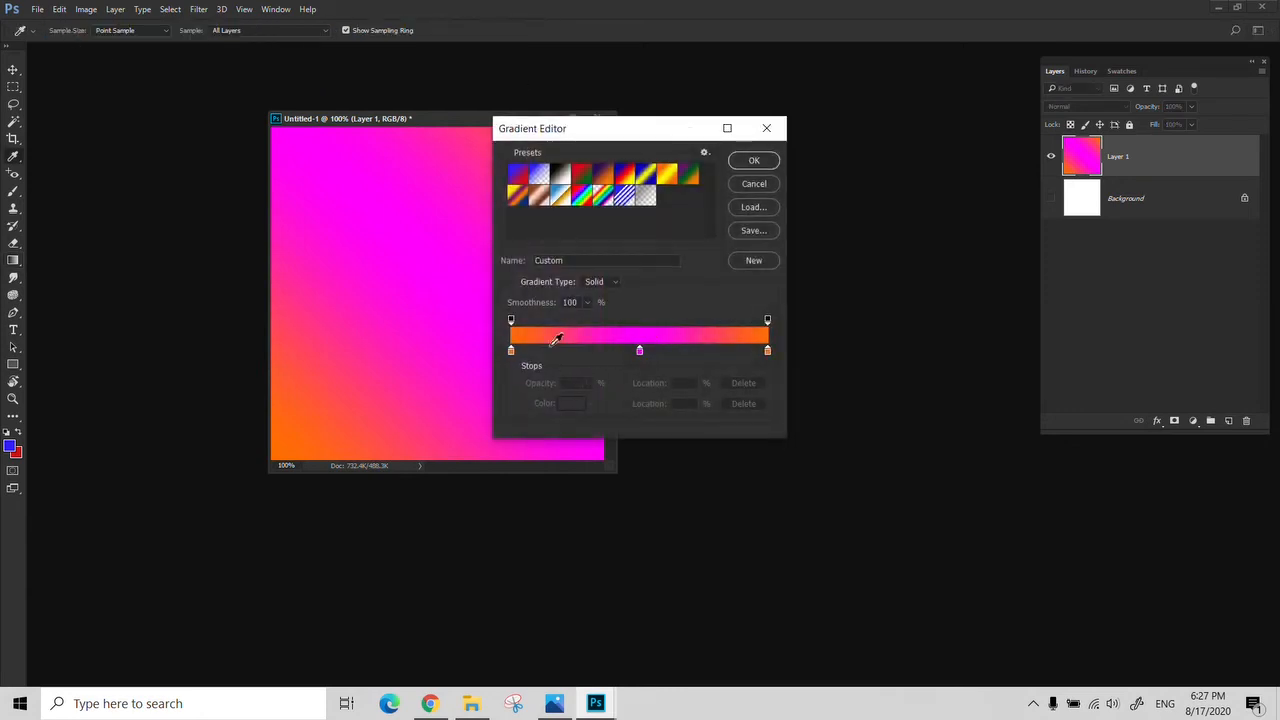
click(517, 176)
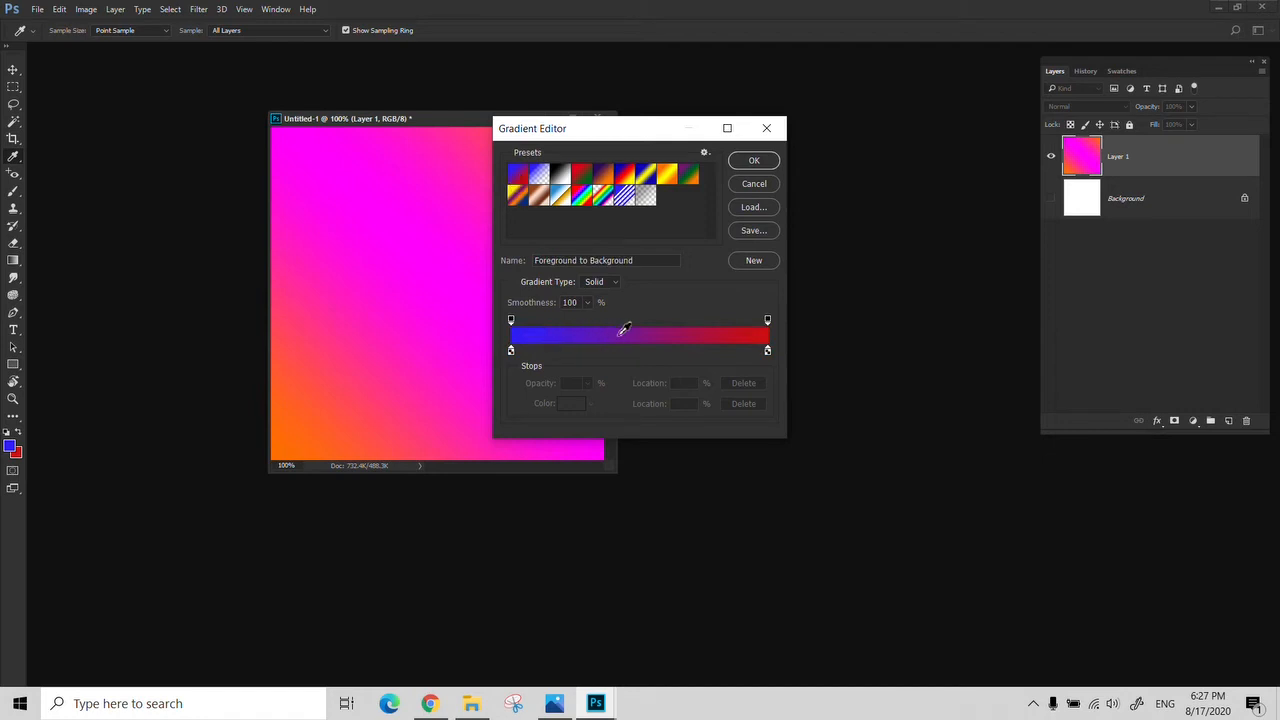
click(606, 180)
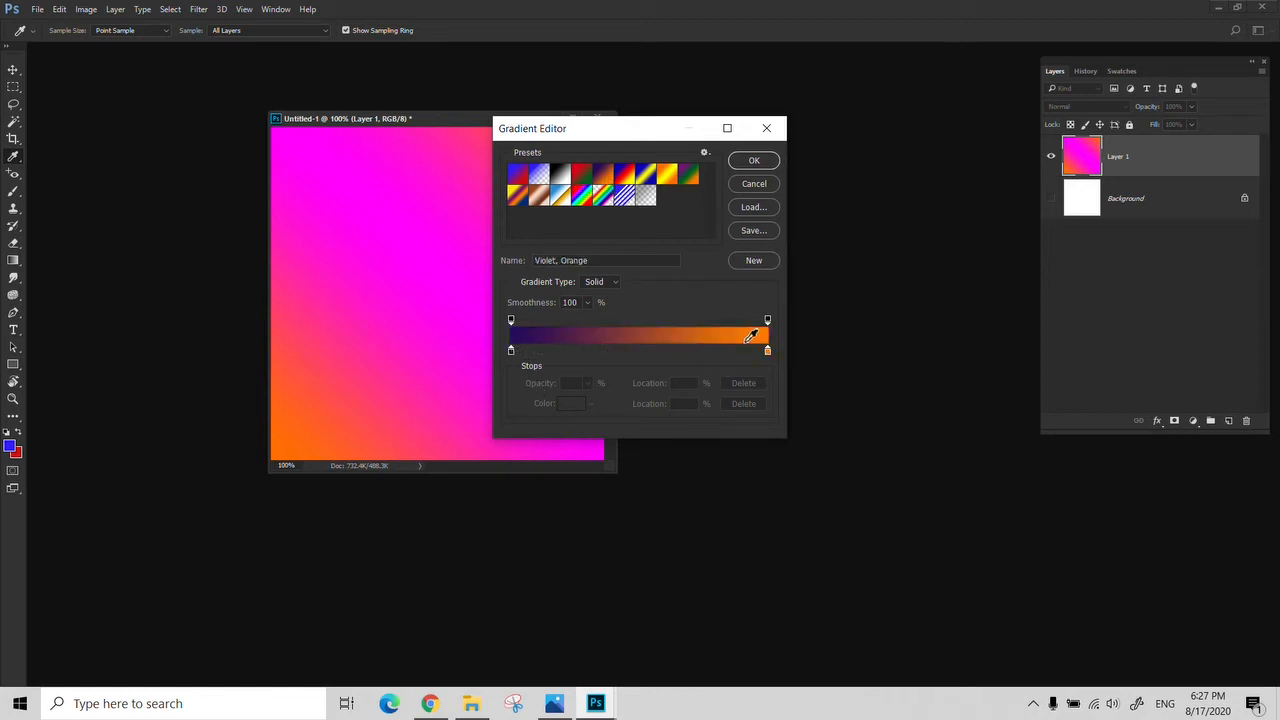
click(667, 177)
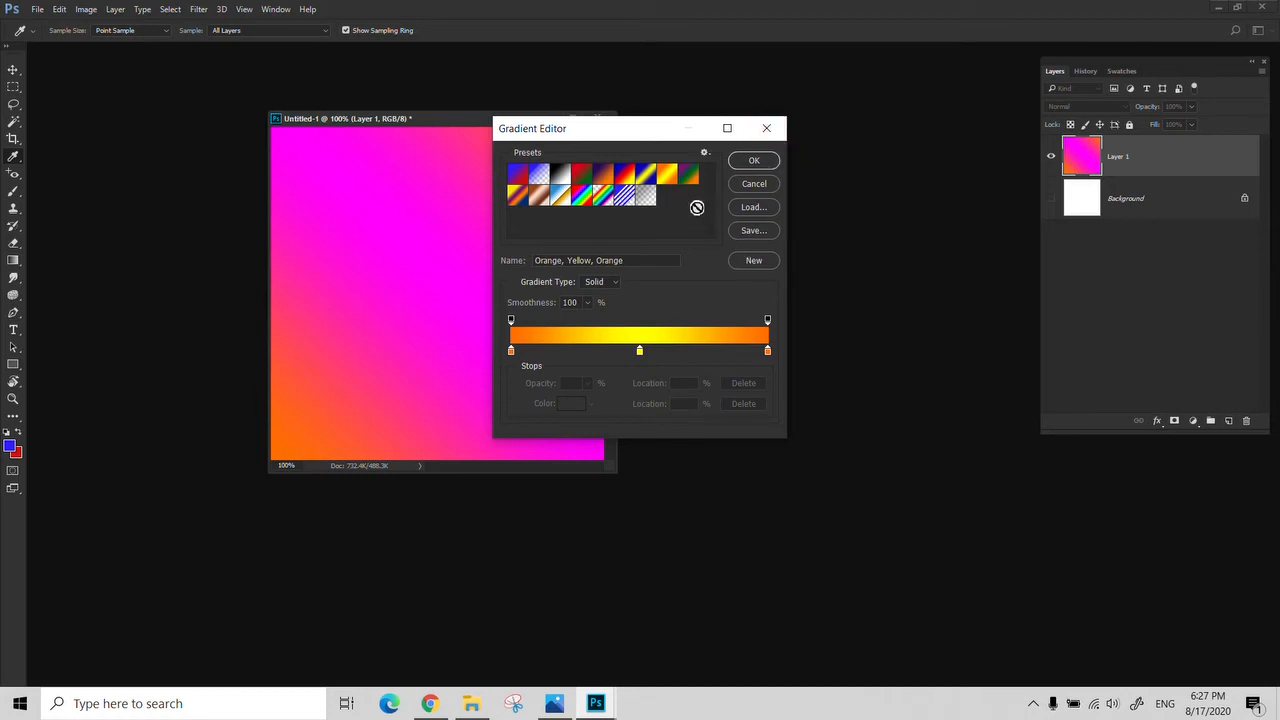
click(767, 128)
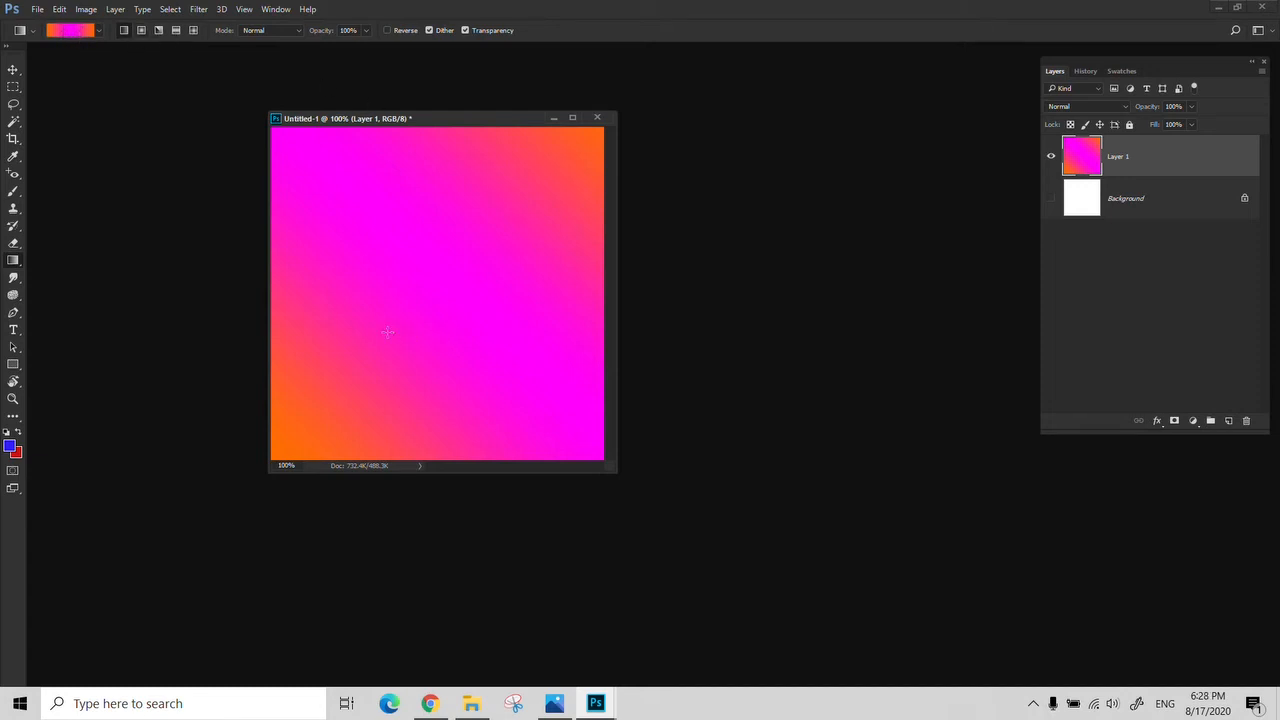
Refill Layer 1 diagonally from the lower-left to the upper-right corner with the orange and magenta gradient.
key(z)
alt+click(354, 302)
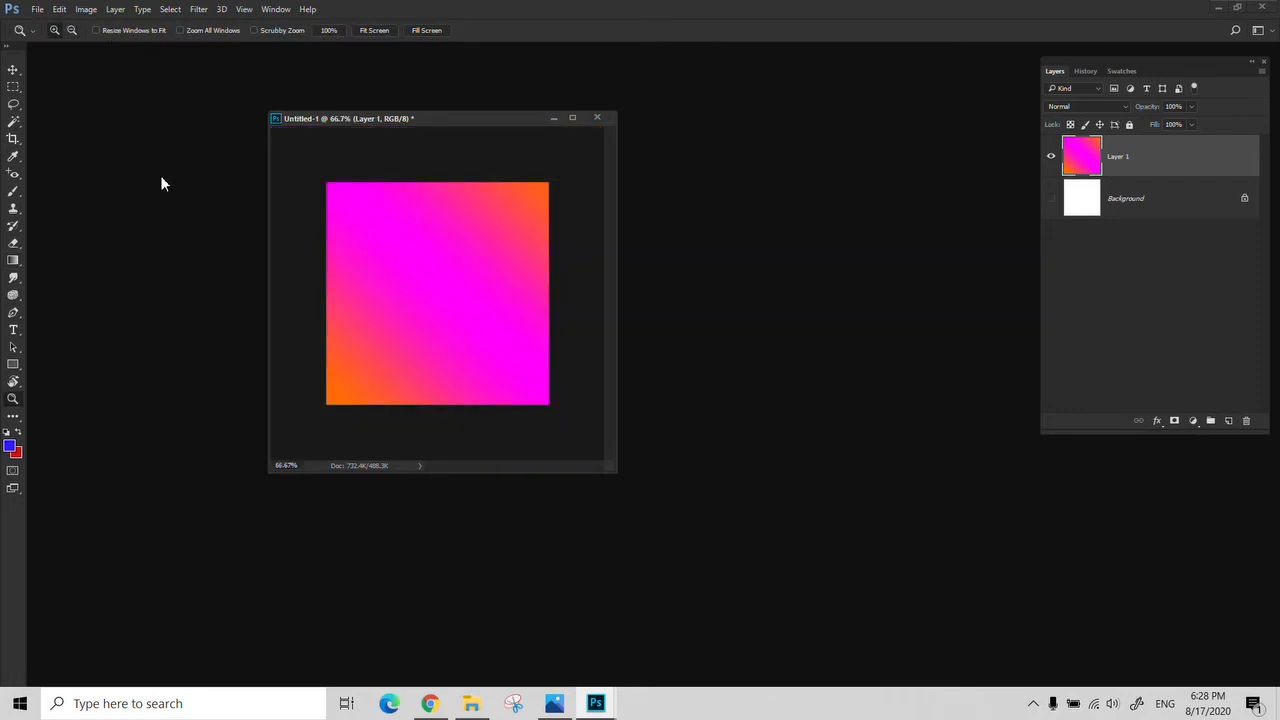
key(g)
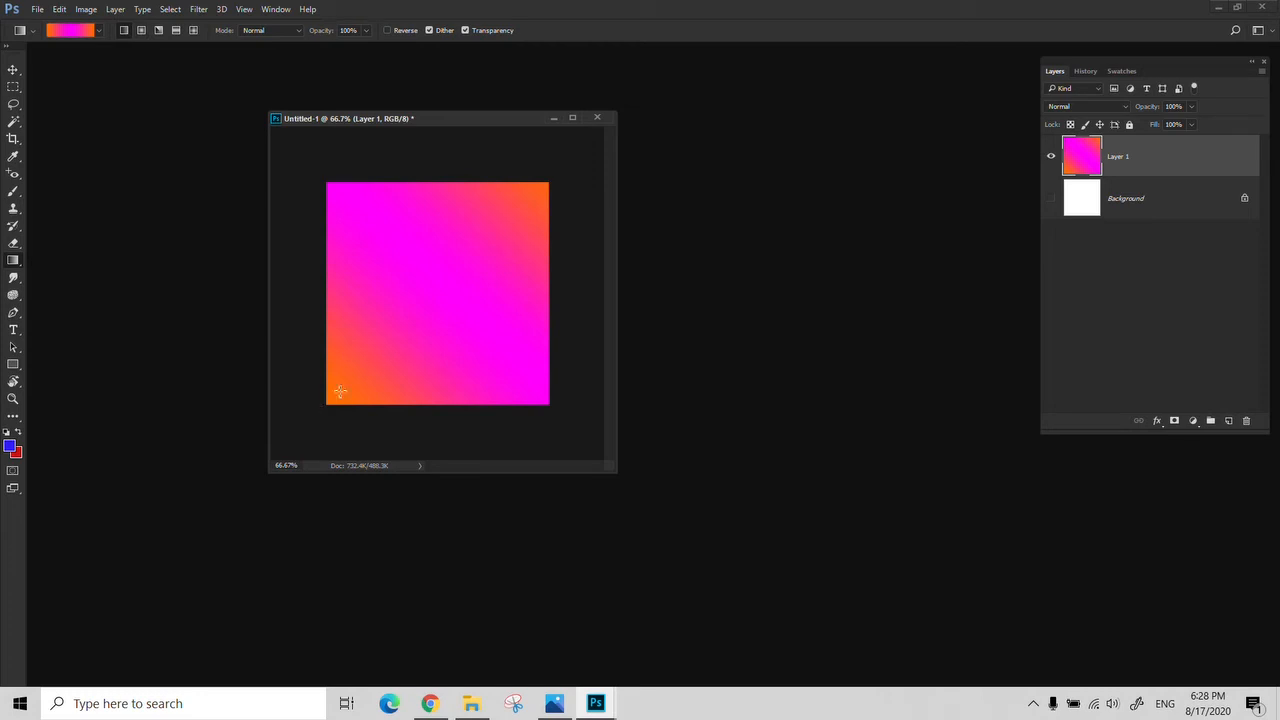
drag(337, 391, 563, 175)
drag(341, 391, 545, 188)
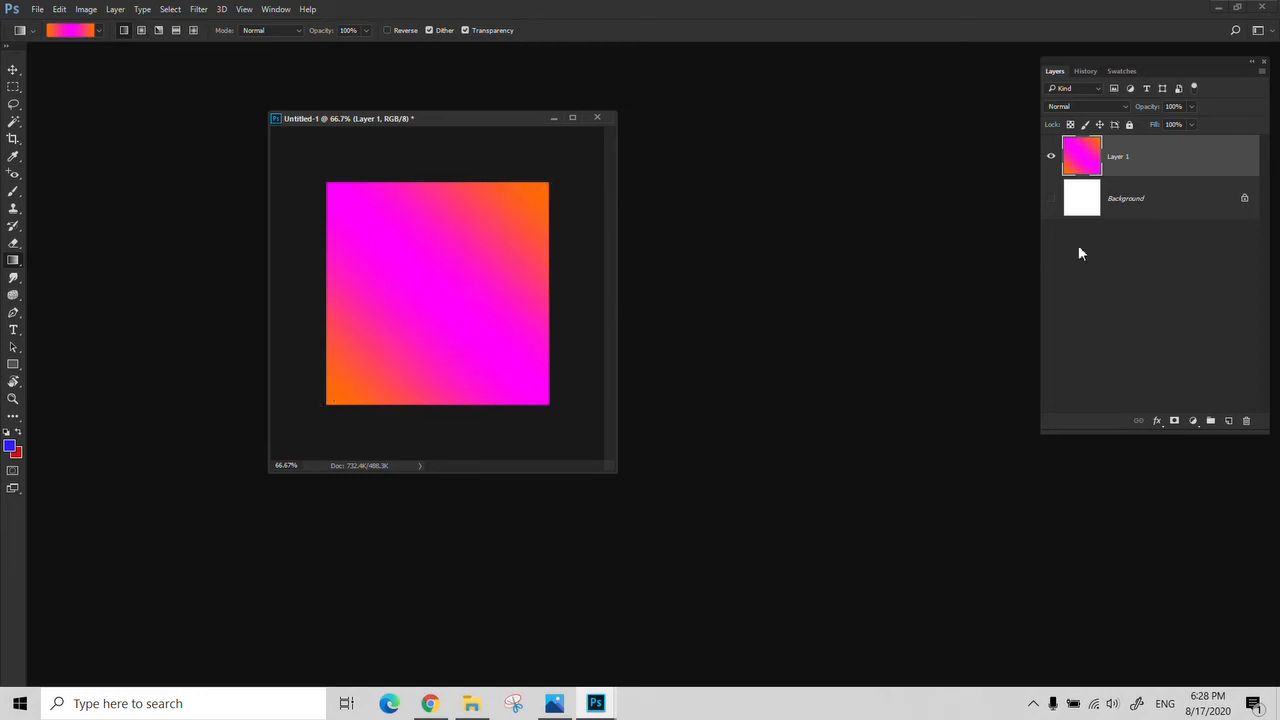
Replace Layer 1 with a new empty layer and fill it diagonally with the Foreground to Background preset as a linear gradient.
click(1246, 421)
click(1228, 421)
click(71, 33)
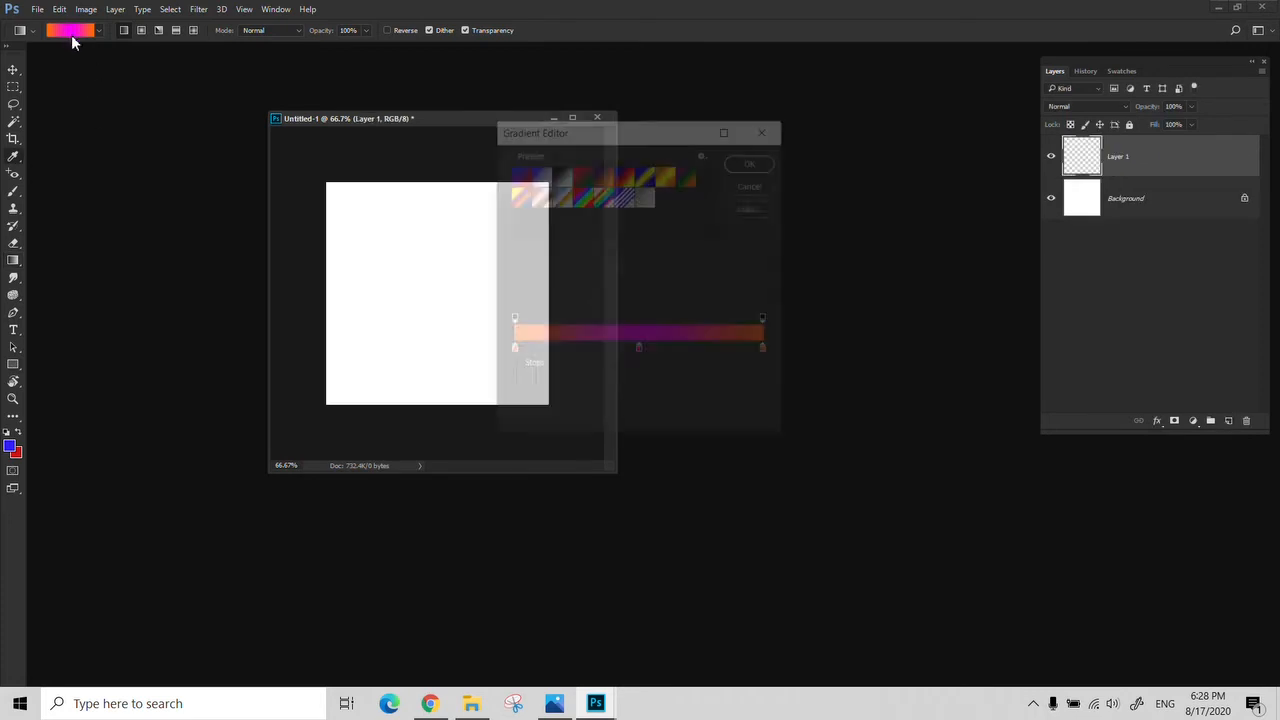
click(524, 180)
click(749, 163)
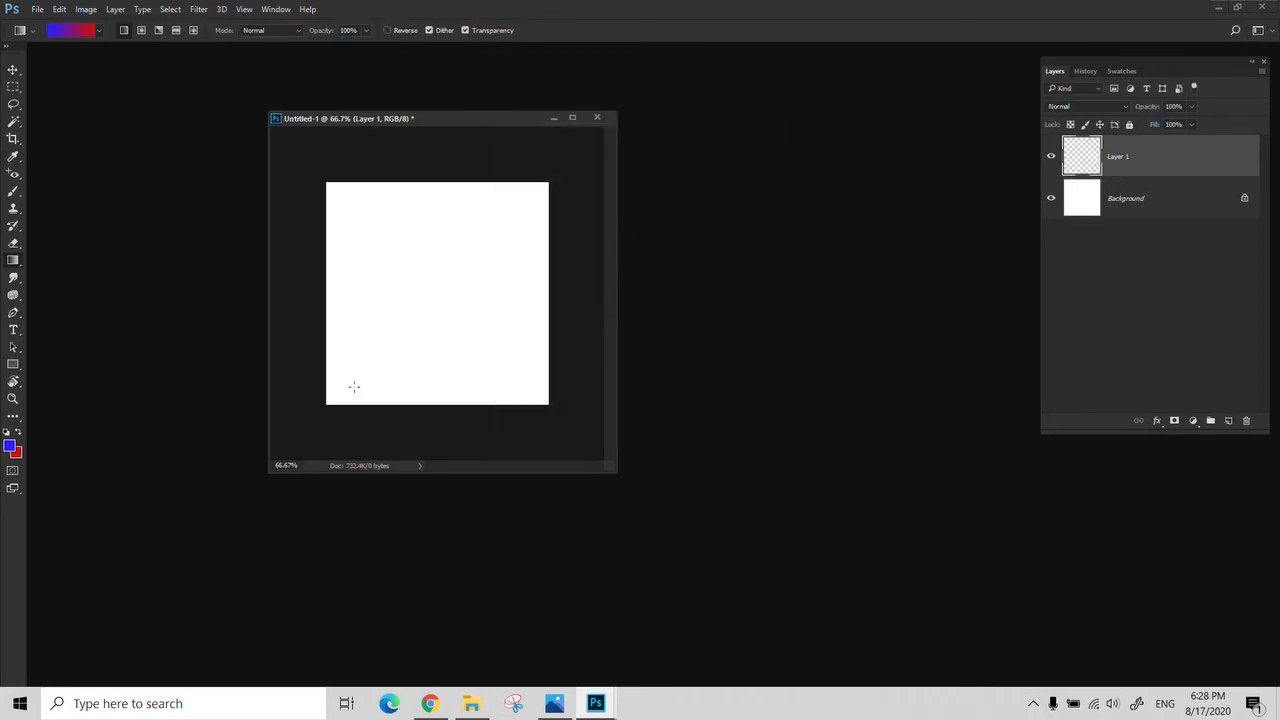
drag(354, 387, 543, 187)
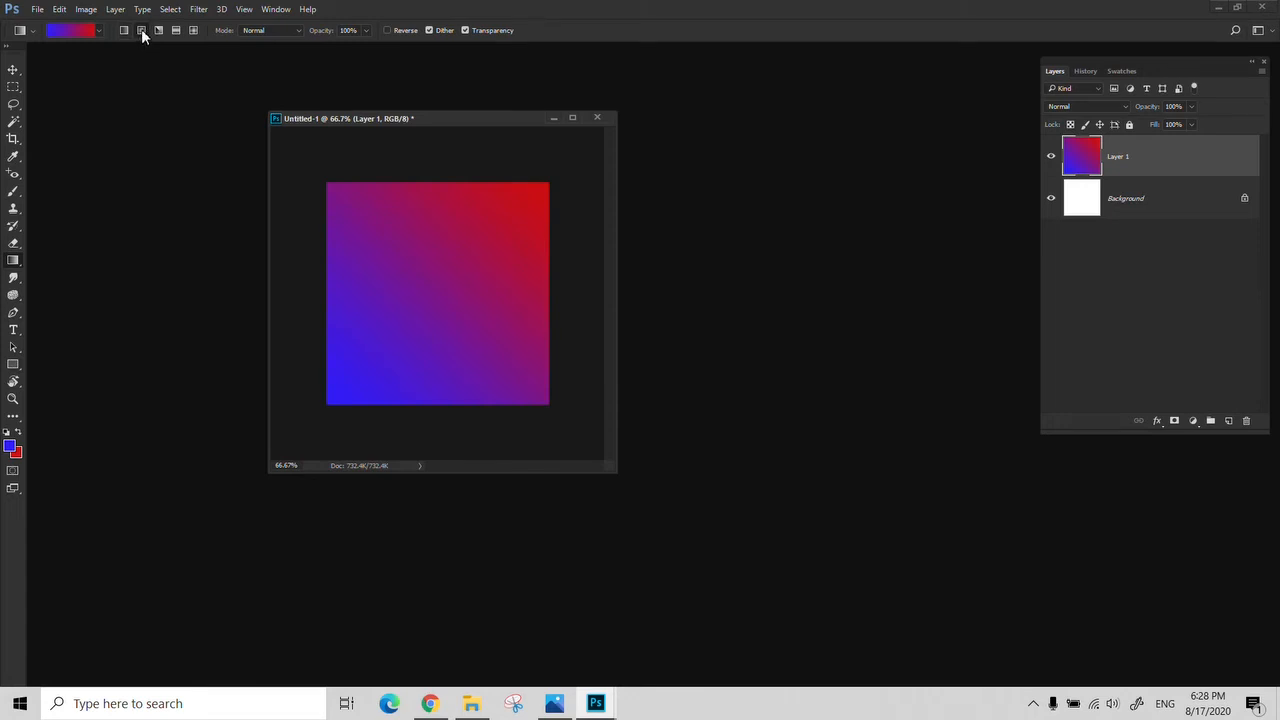
Fill Layer 1 with a radial gradient from the centre, and with an angle gradient running from the centre straight up.
drag(436, 296, 536, 401)
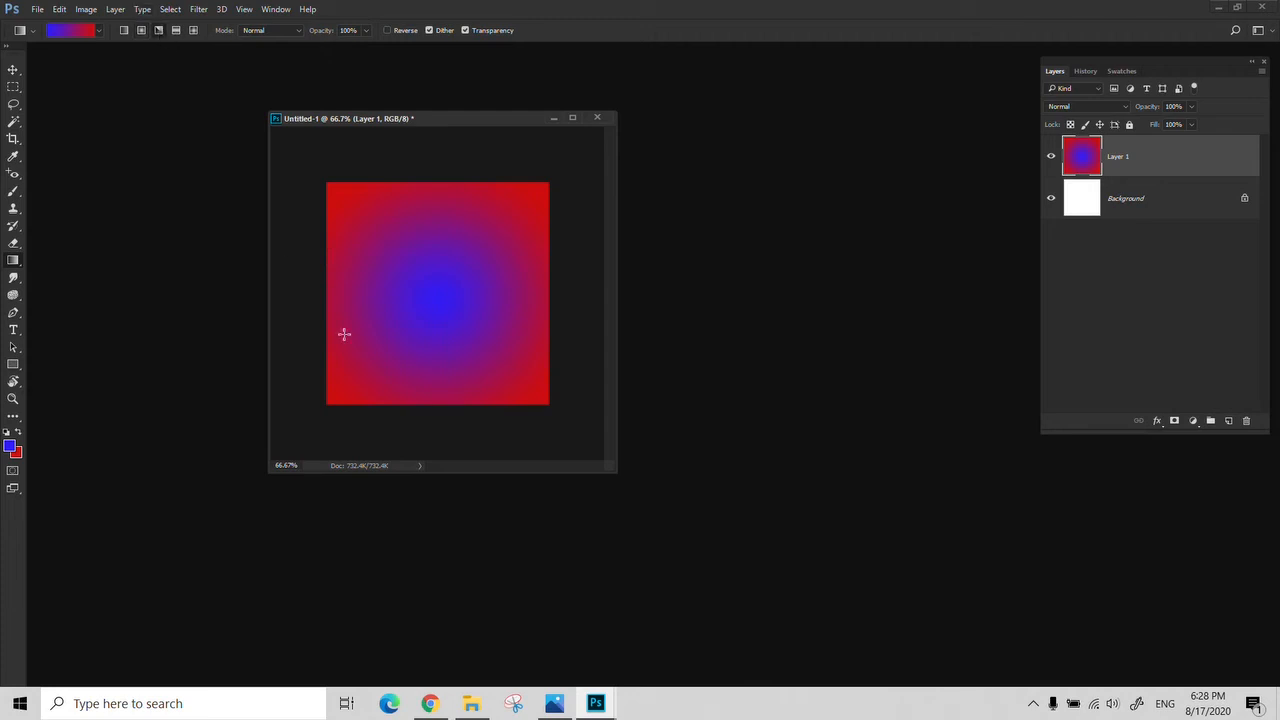
drag(347, 382, 551, 193)
drag(441, 317, 496, 185)
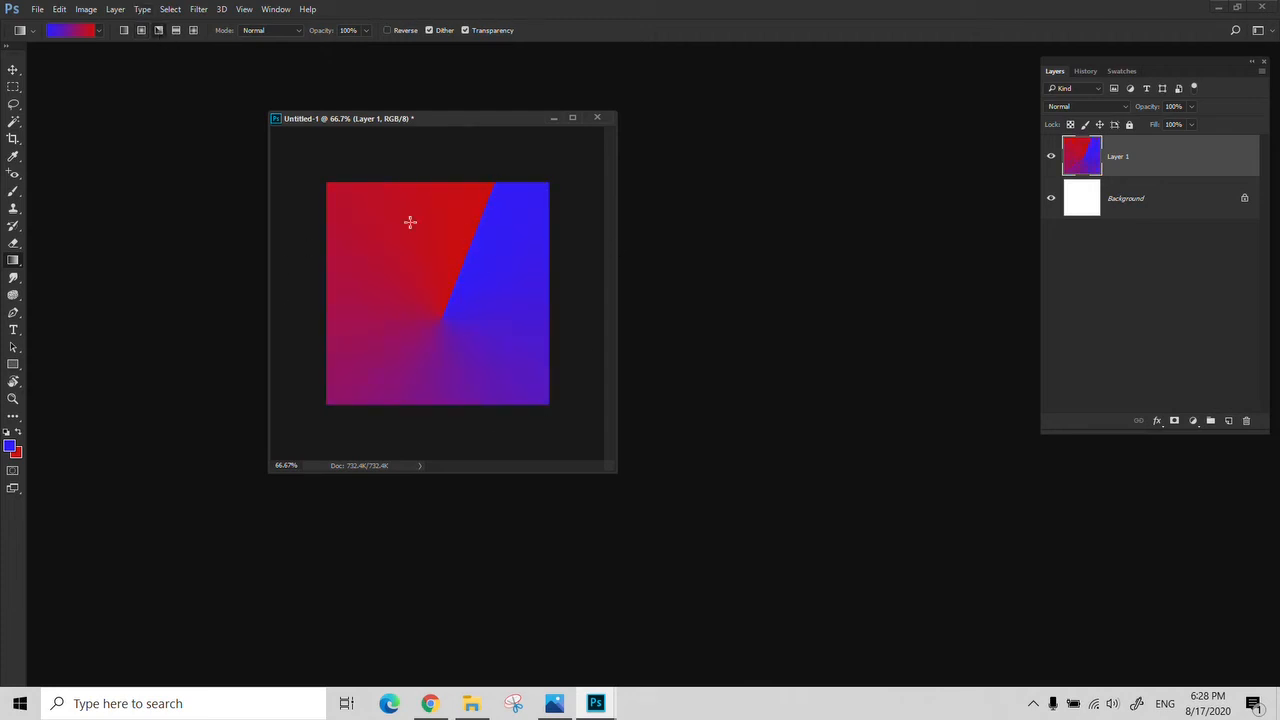
drag(436, 308, 437, 157)
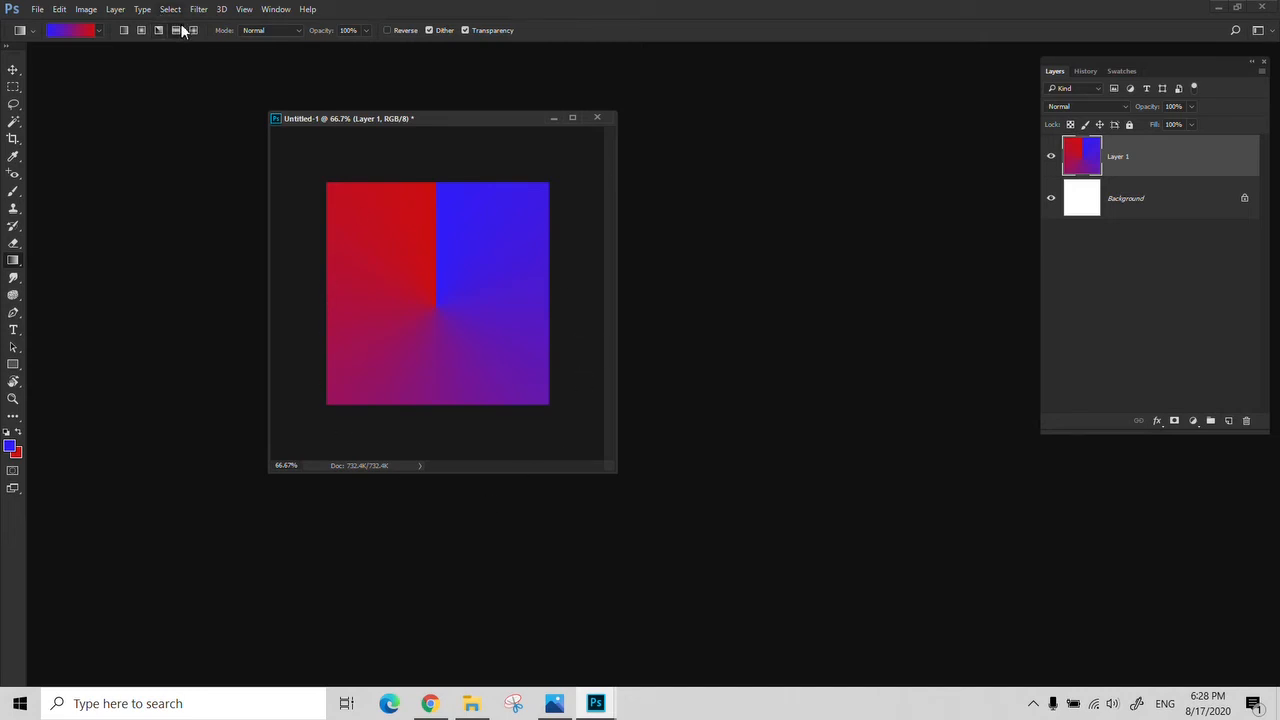
Fill Layer 1 with a reflected gradient from the centre, and with a diamond gradient.
drag(435, 316, 490, 209)
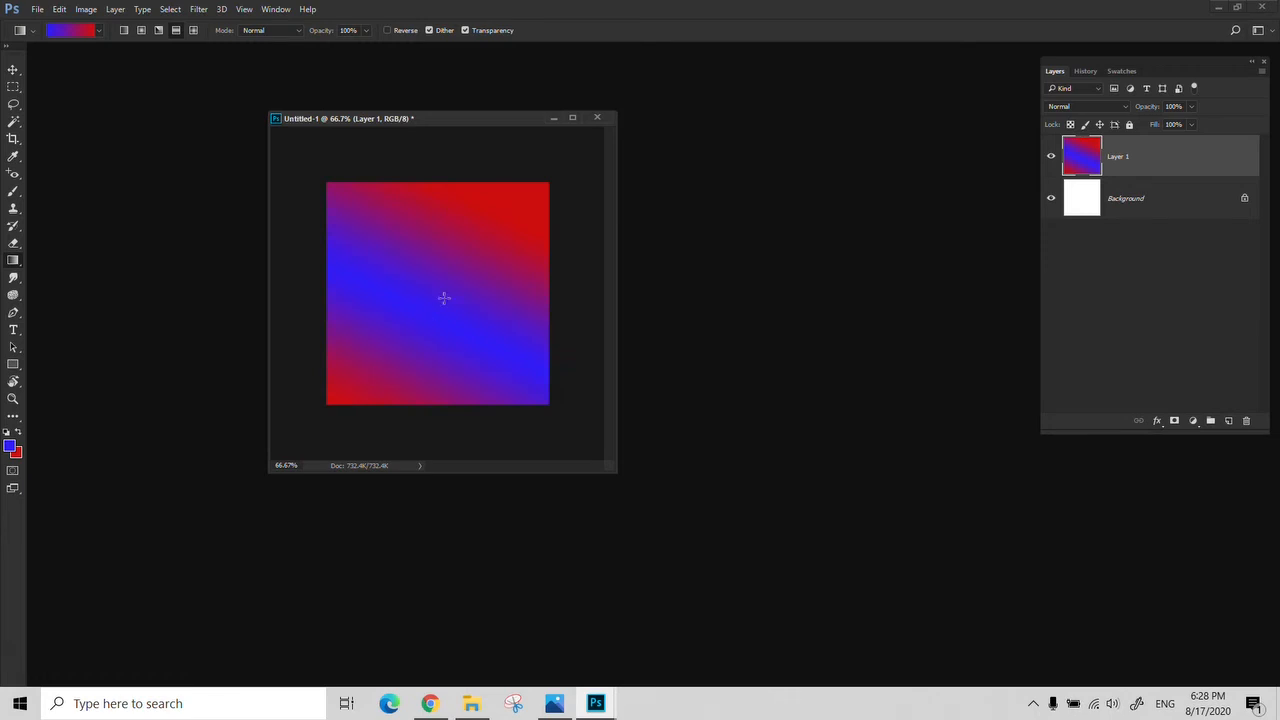
click(193, 30)
drag(375, 397, 555, 216)
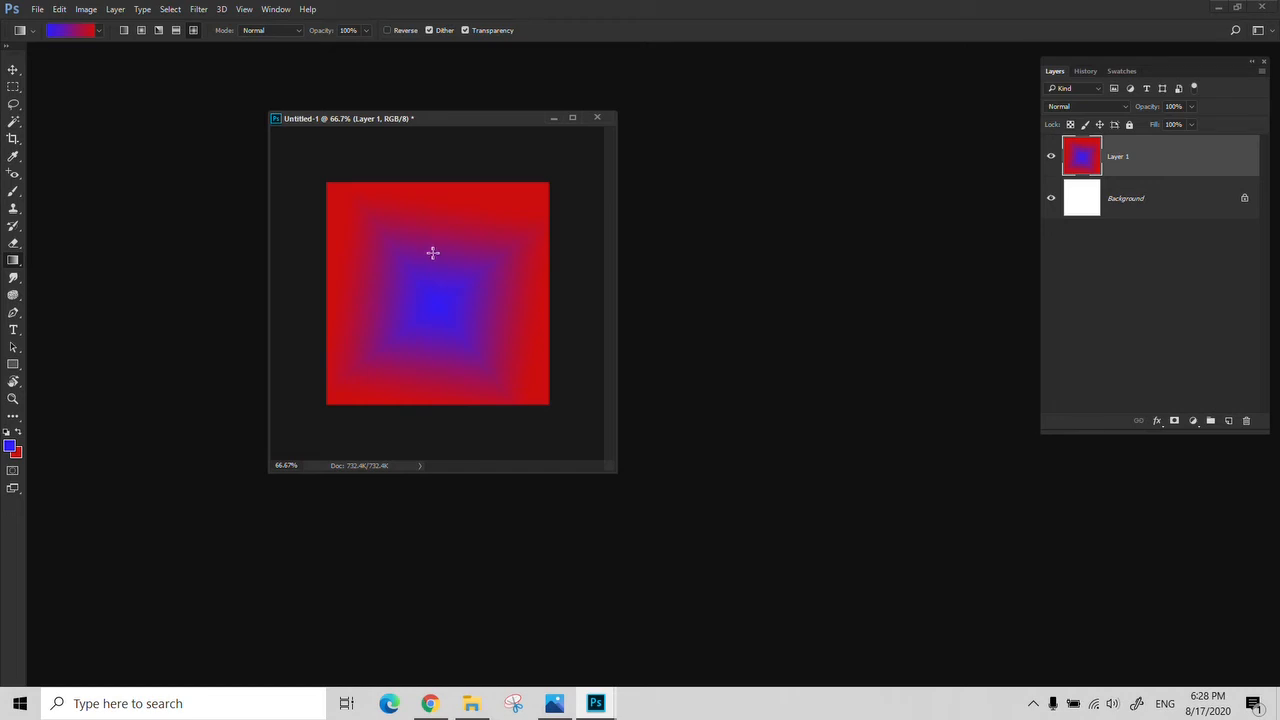
Close the Untitled-1 document without saving it and open L4.jpg.
click(597, 117)
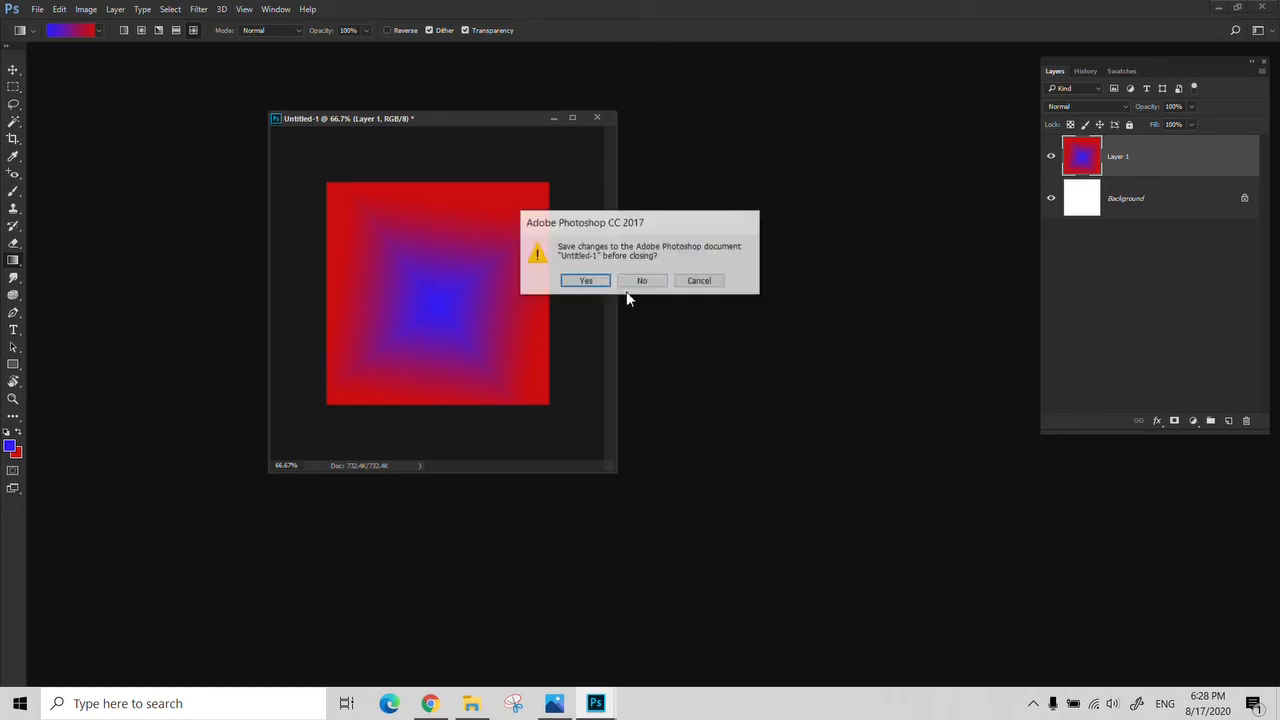
click(645, 281)
key(ctrl+o)
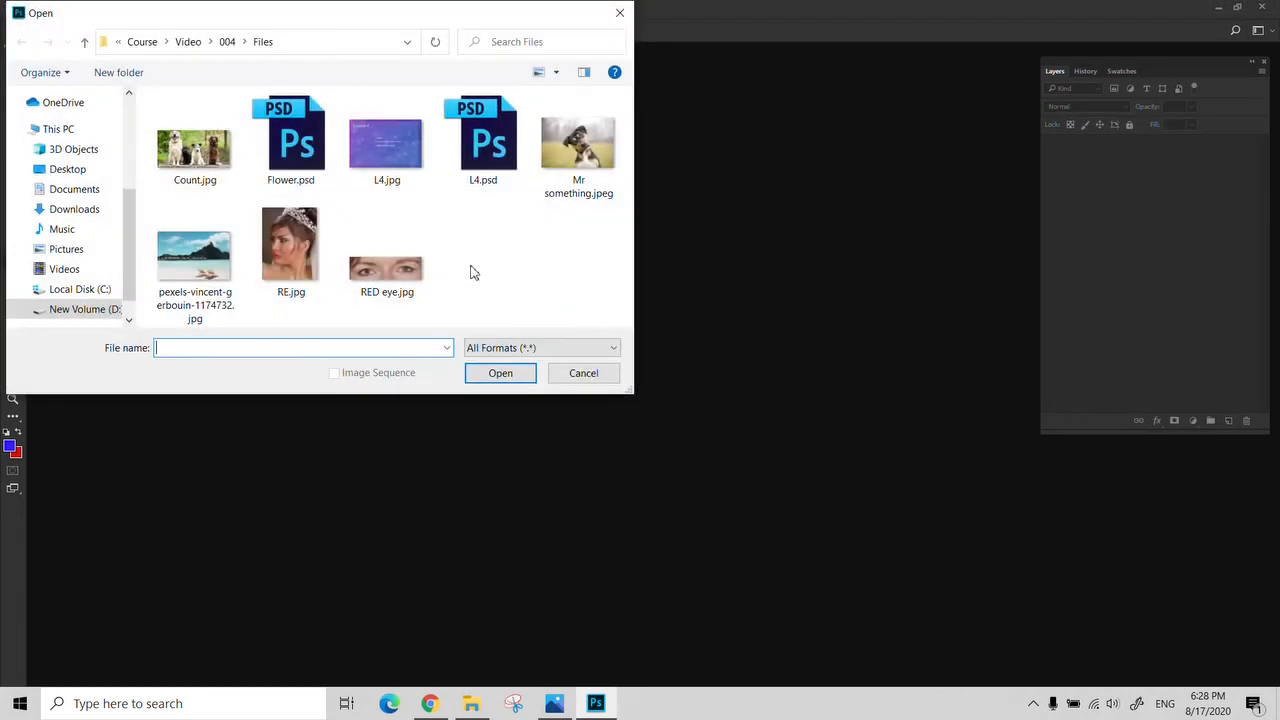
click(395, 165)
click(501, 378)
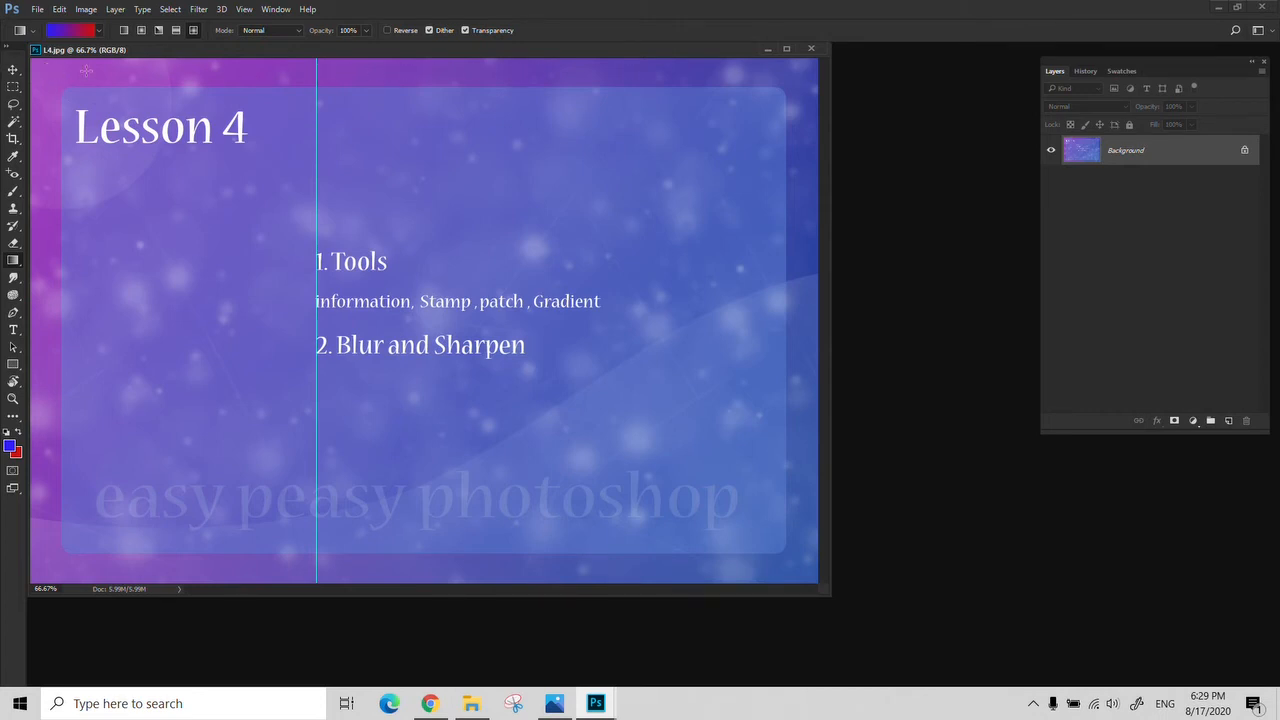
Close L4.jpg, check the Lesson 4 outline in the Photos app and return to Photoshop.
click(810, 47)
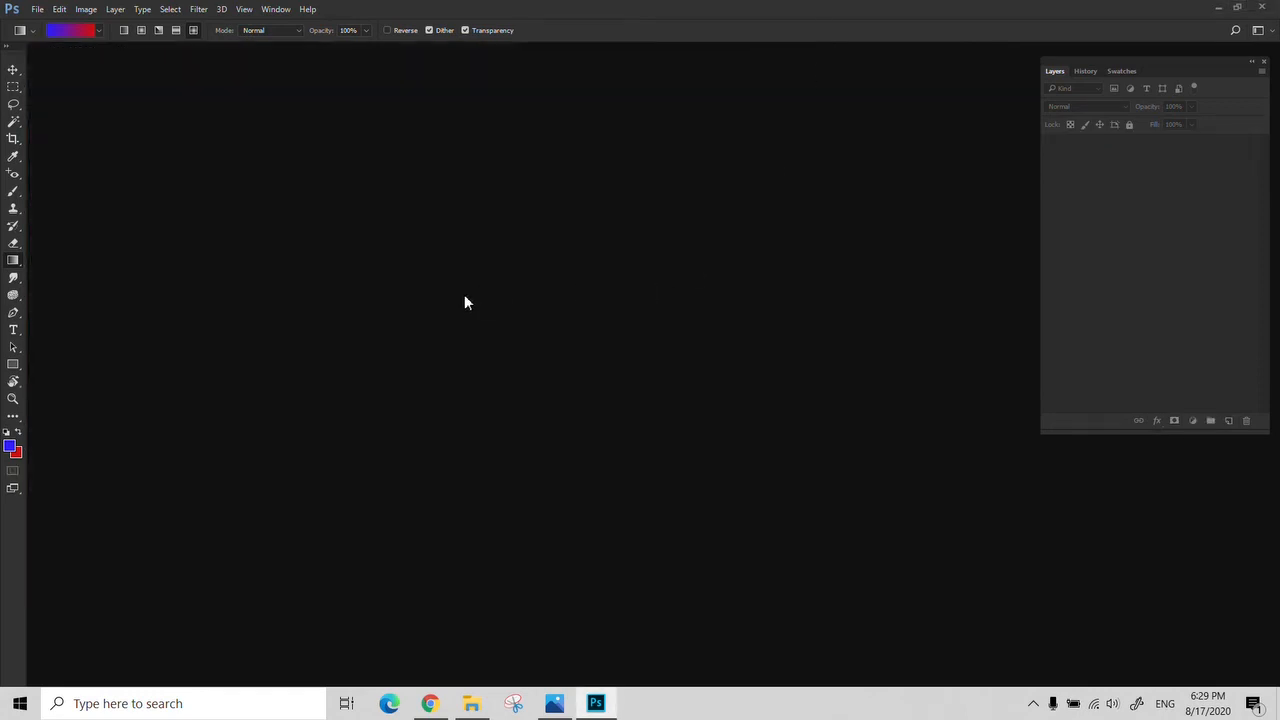
click(554, 703)
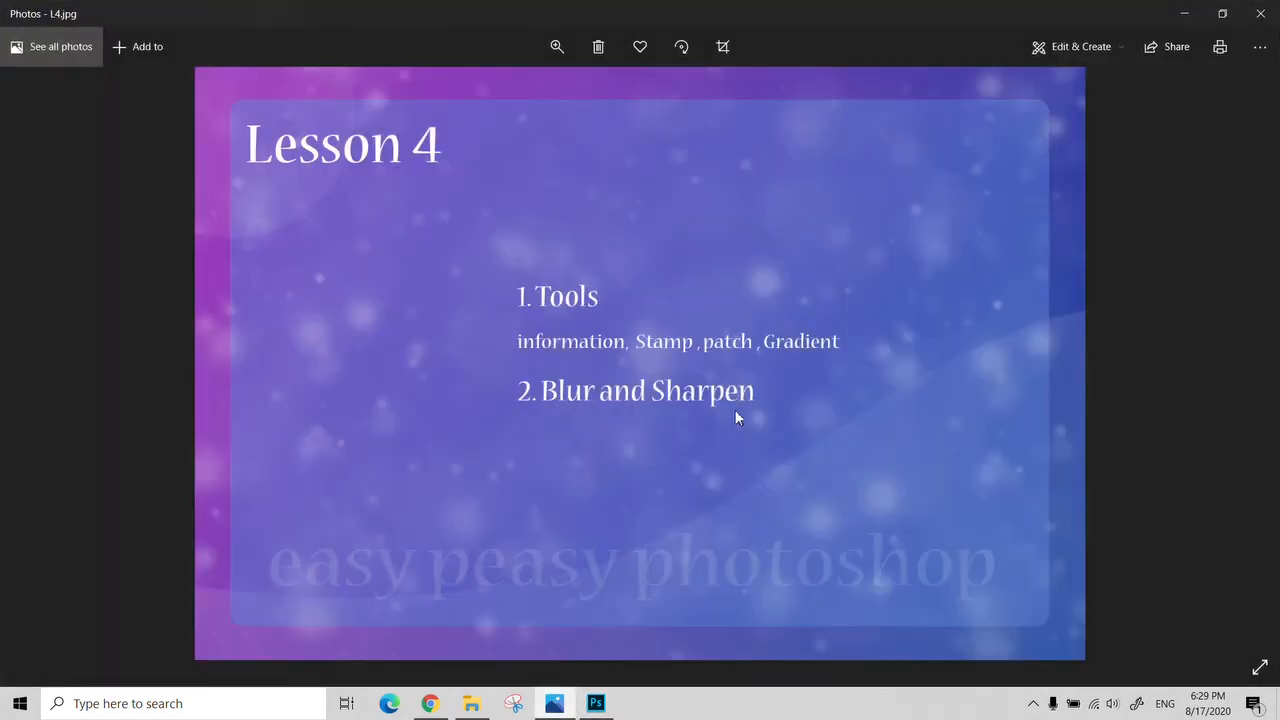
click(596, 703)
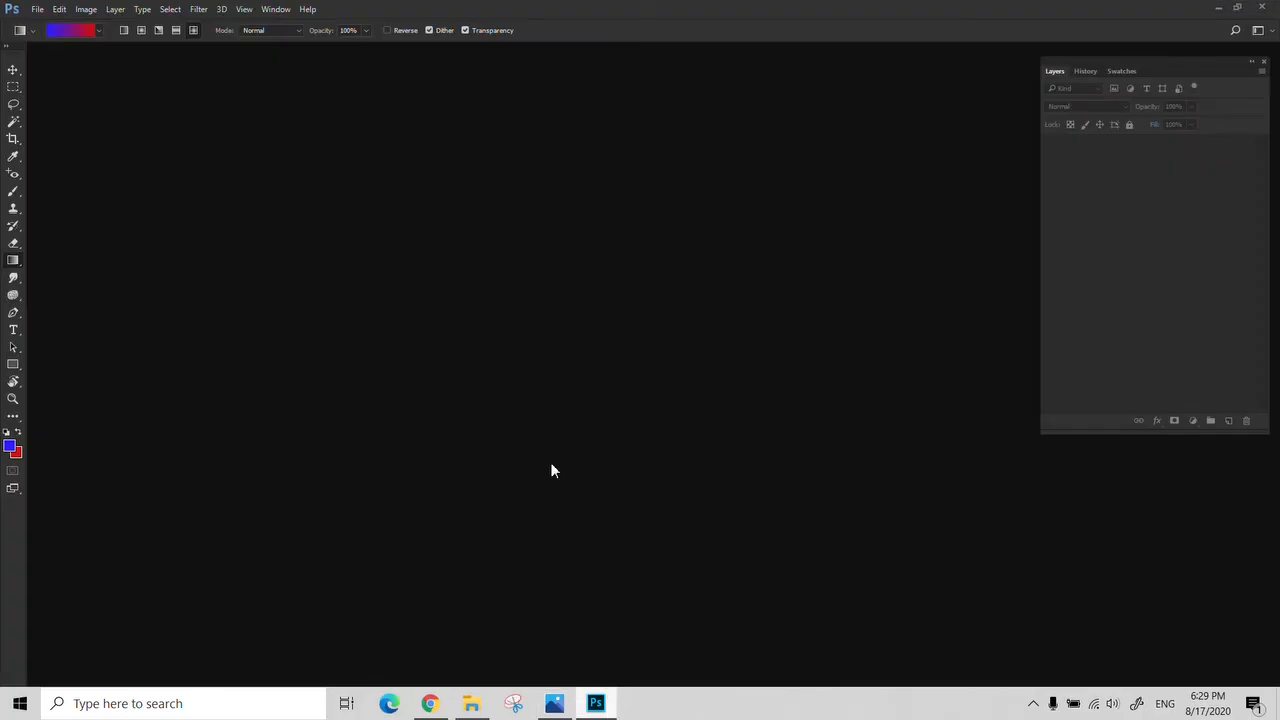
Open Mr something.jpeg and shift its document window slightly away from the toolbox.
double_click(478, 300)
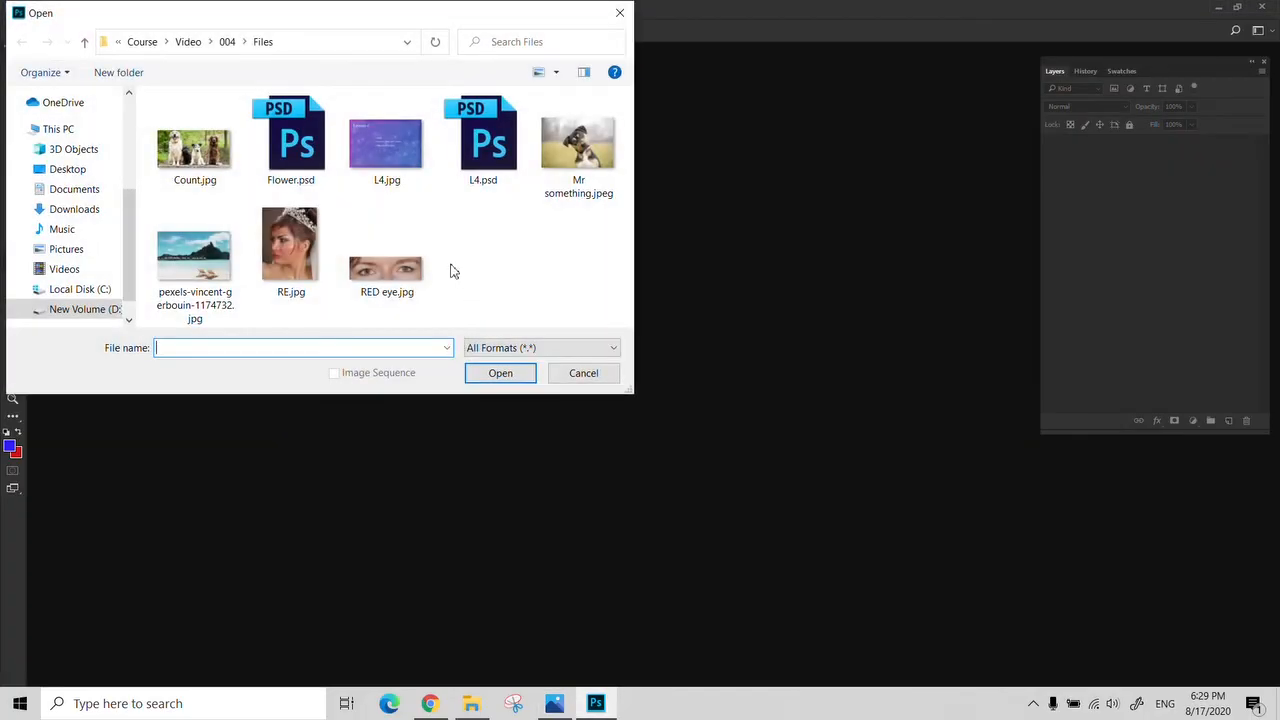
click(568, 176)
click(505, 378)
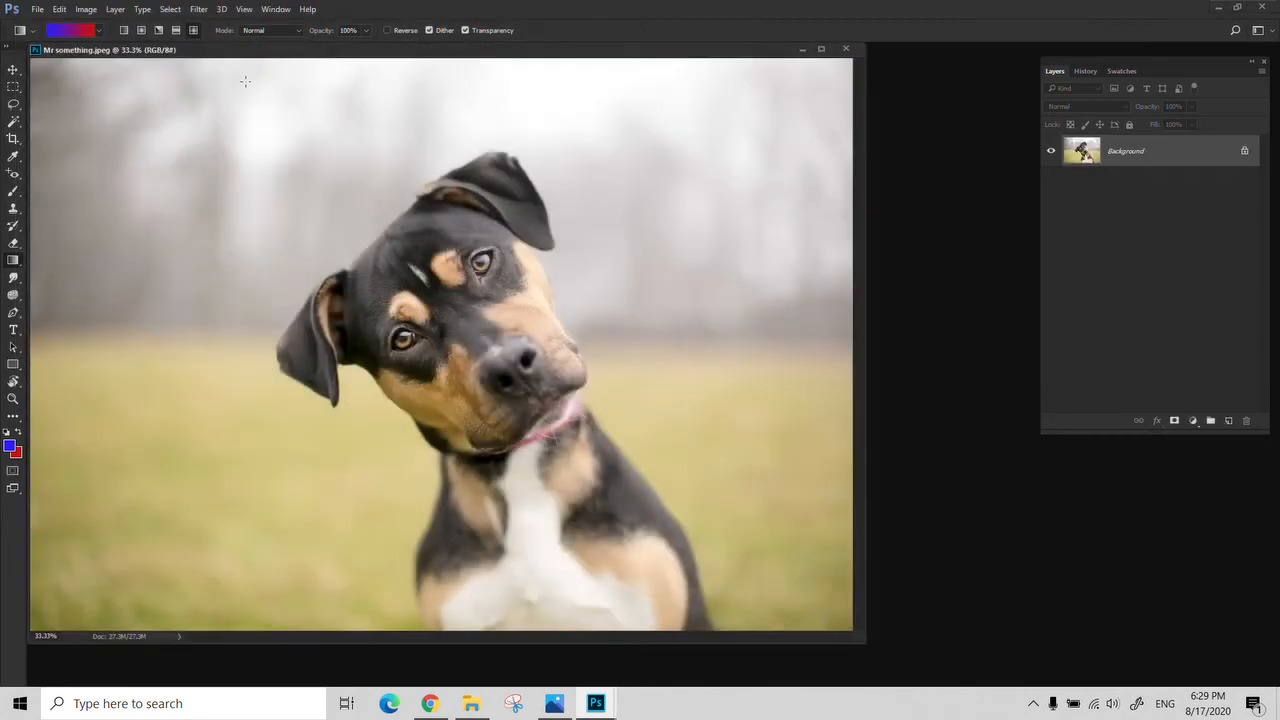
drag(338, 53, 377, 79)
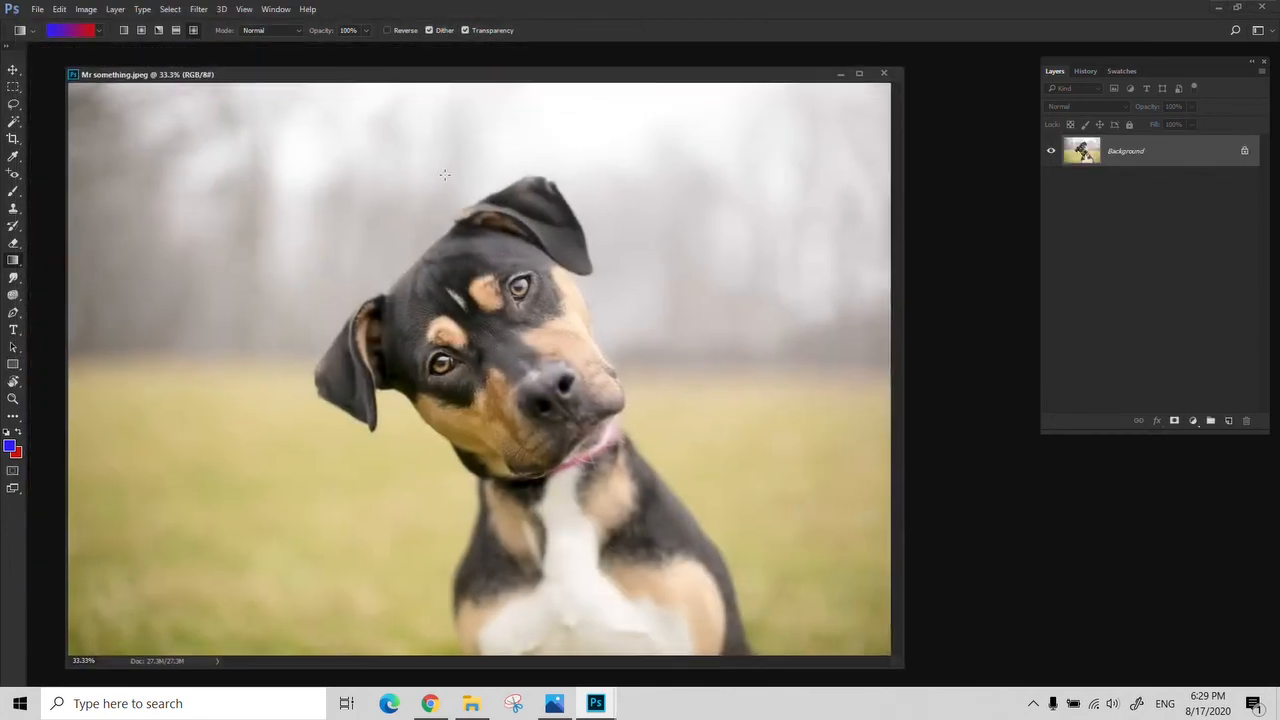
Enlarge the Blur tool's brush to 250 px and blur the dog's lower eye and the fur around it.
click(17, 280)
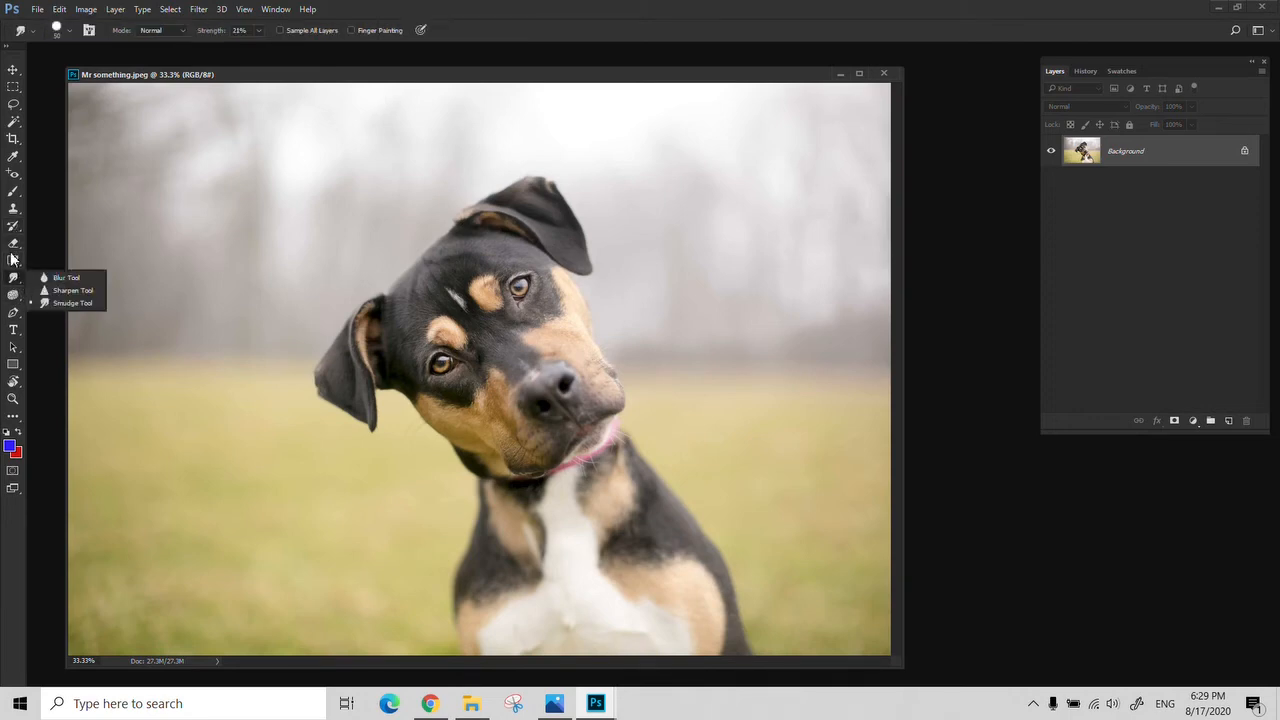
click(78, 278)
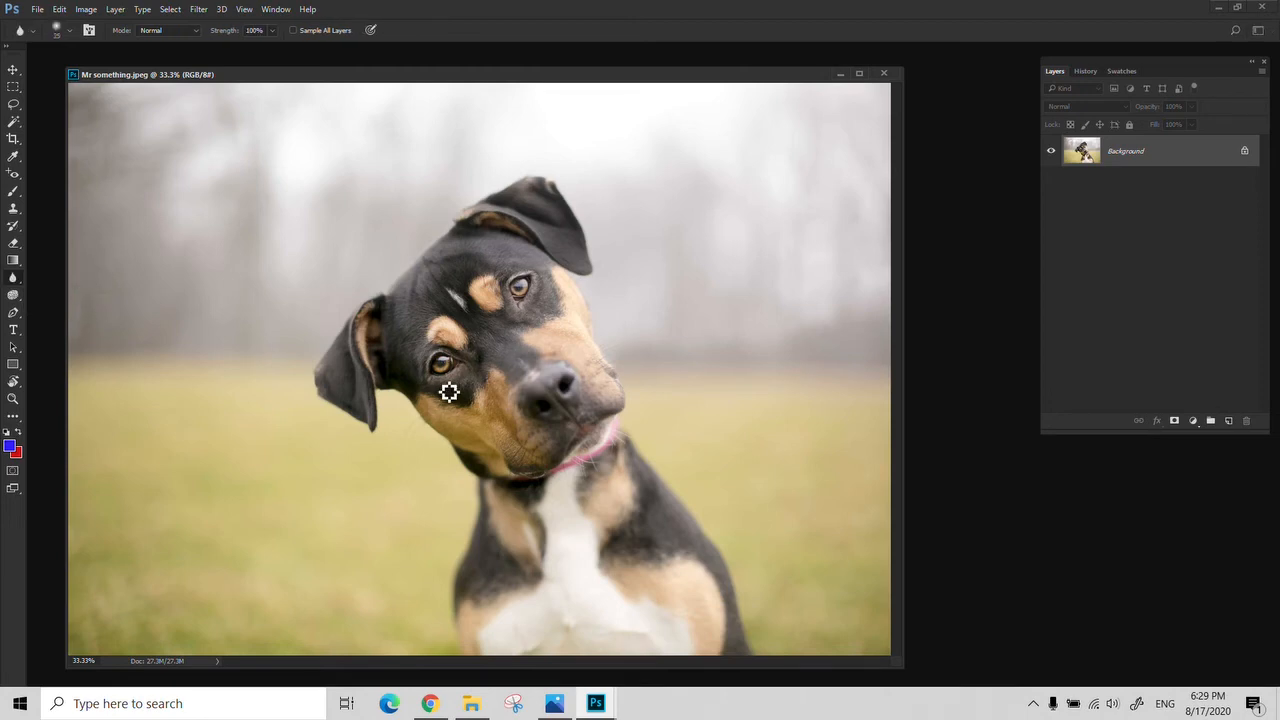
key(z)
click(436, 379)
click(436, 379)
click(436, 379)
click(13, 279)
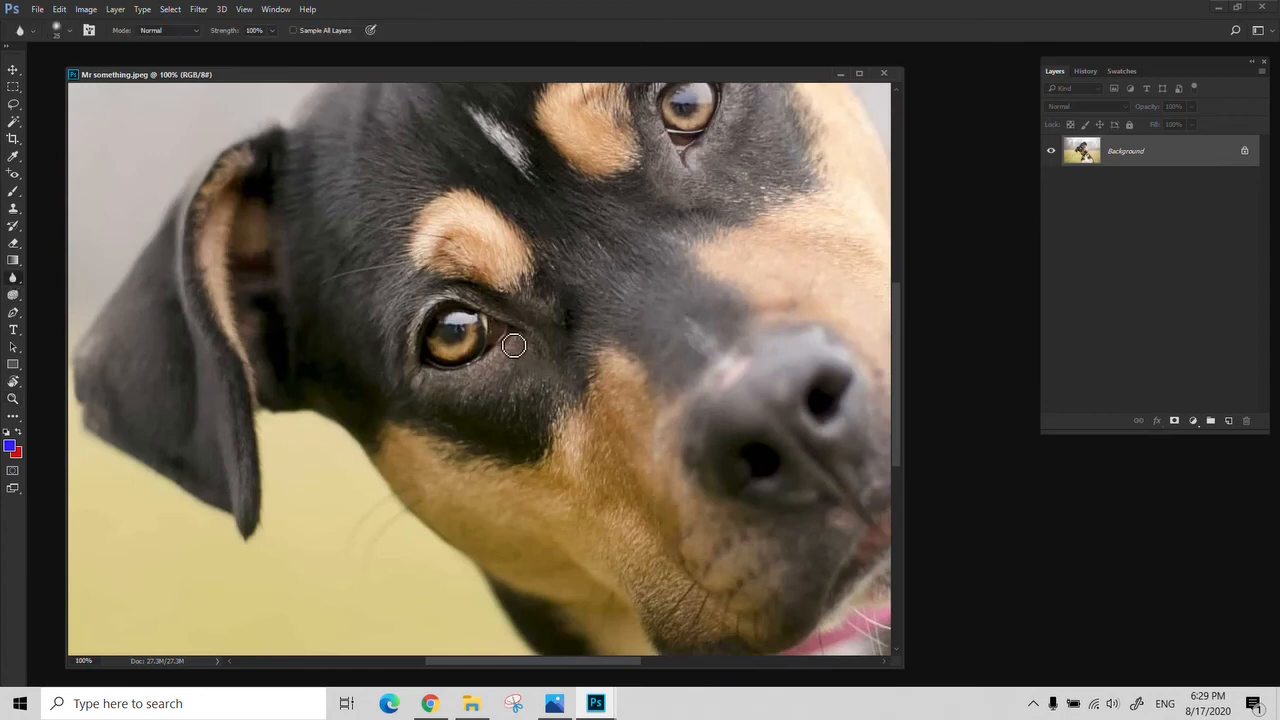
key(])
key(])
key(])
key(])
key(])
key(])
key(])
key(])
key(])
key(])
key(])
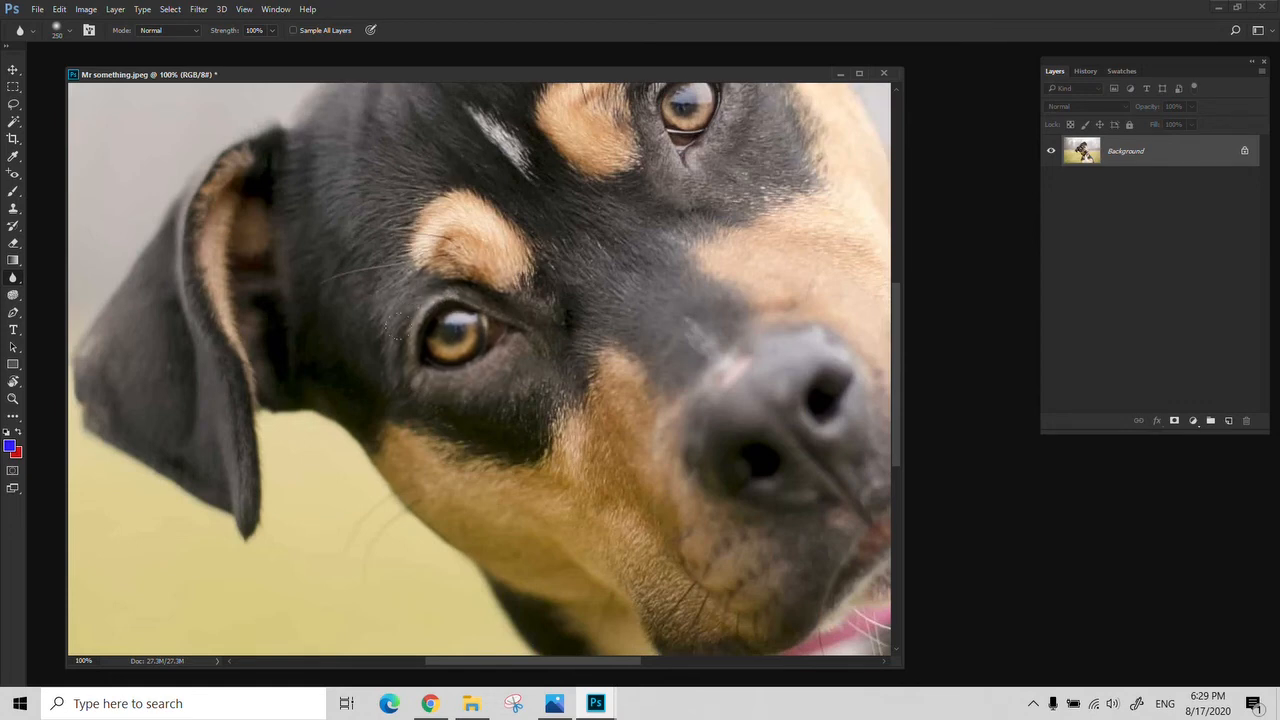
Compare the blurred eye with the original by reverting to the opening history snapshot and examining the iris pixels up close.
key(z)
click(450, 337)
click(450, 337)
click(450, 337)
click(450, 337)
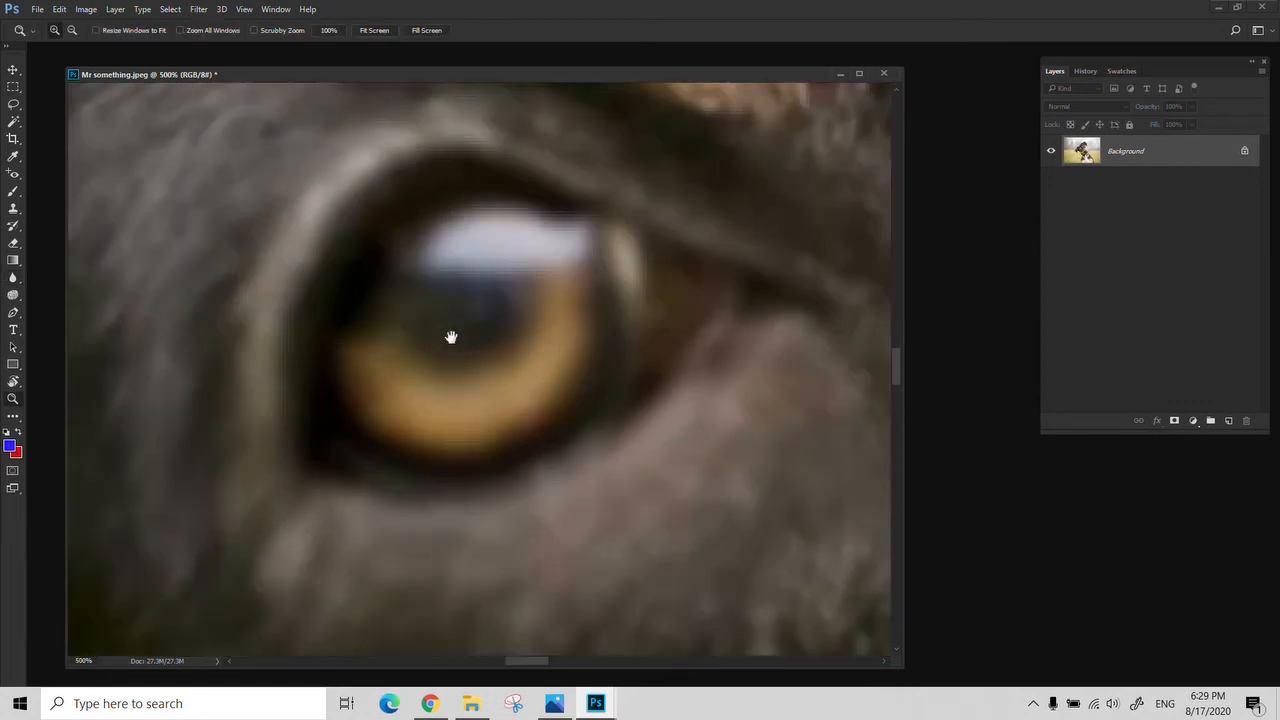
click(406, 335)
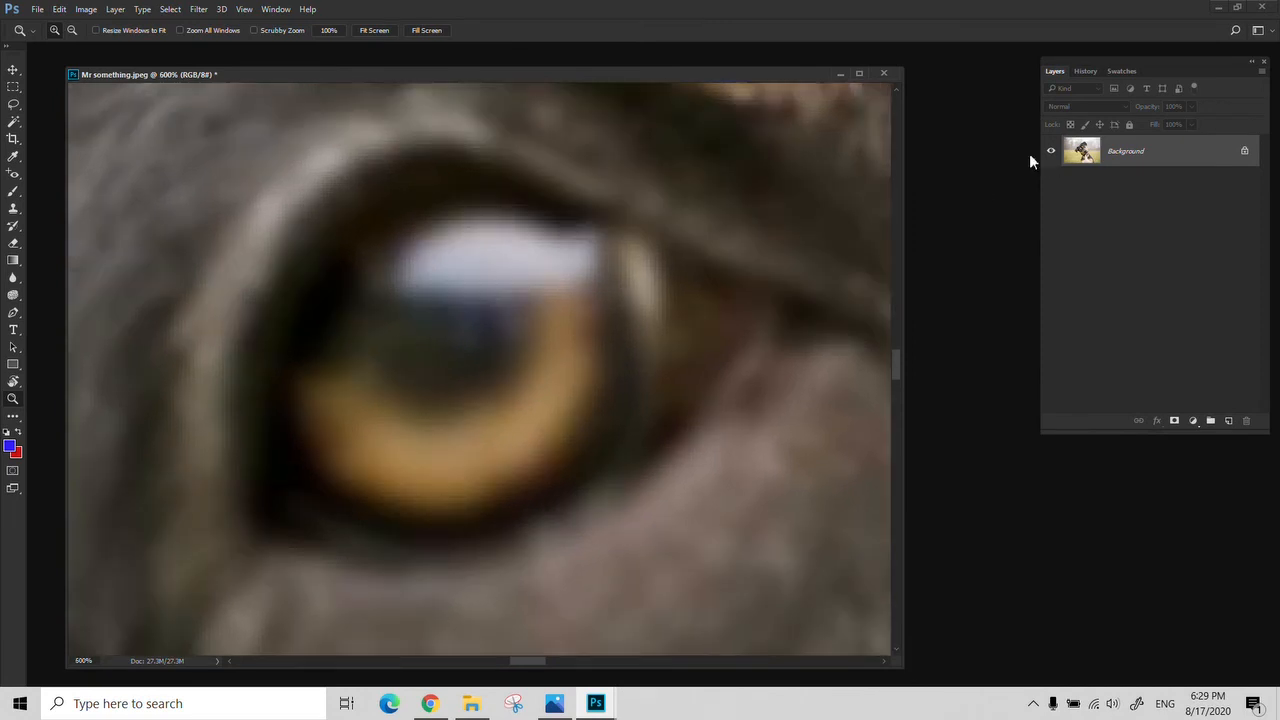
click(1086, 71)
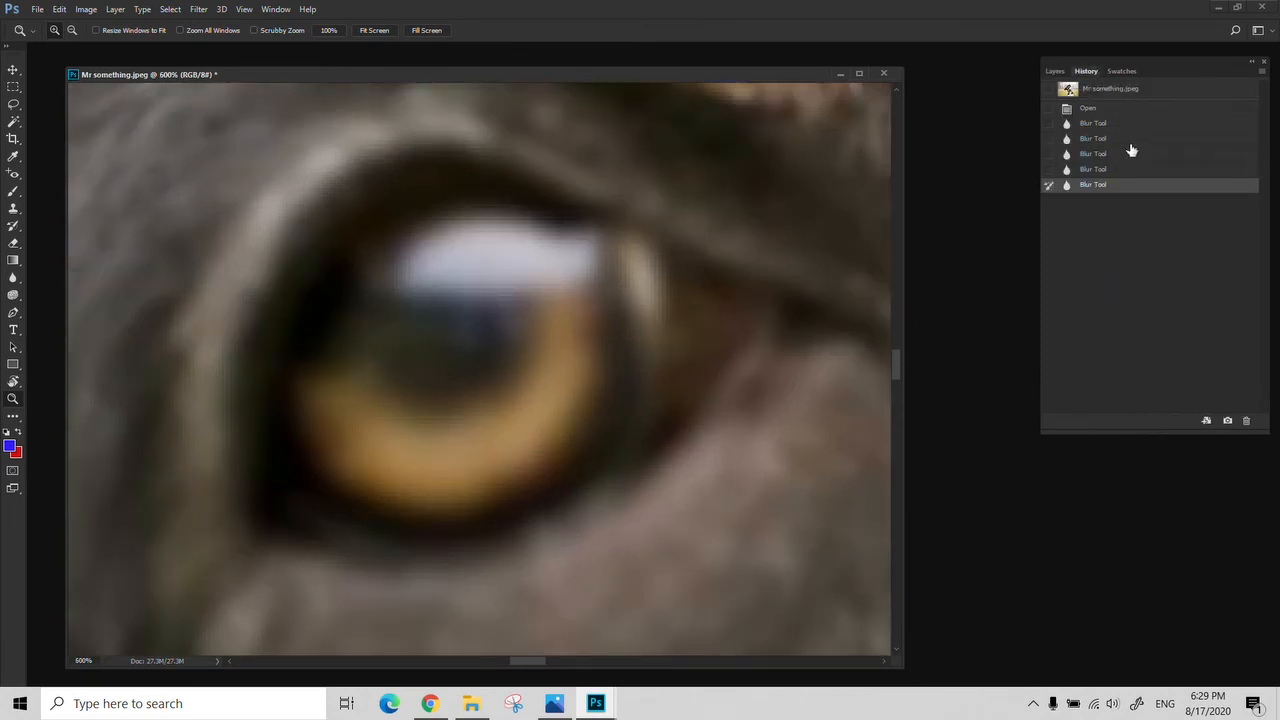
click(1128, 92)
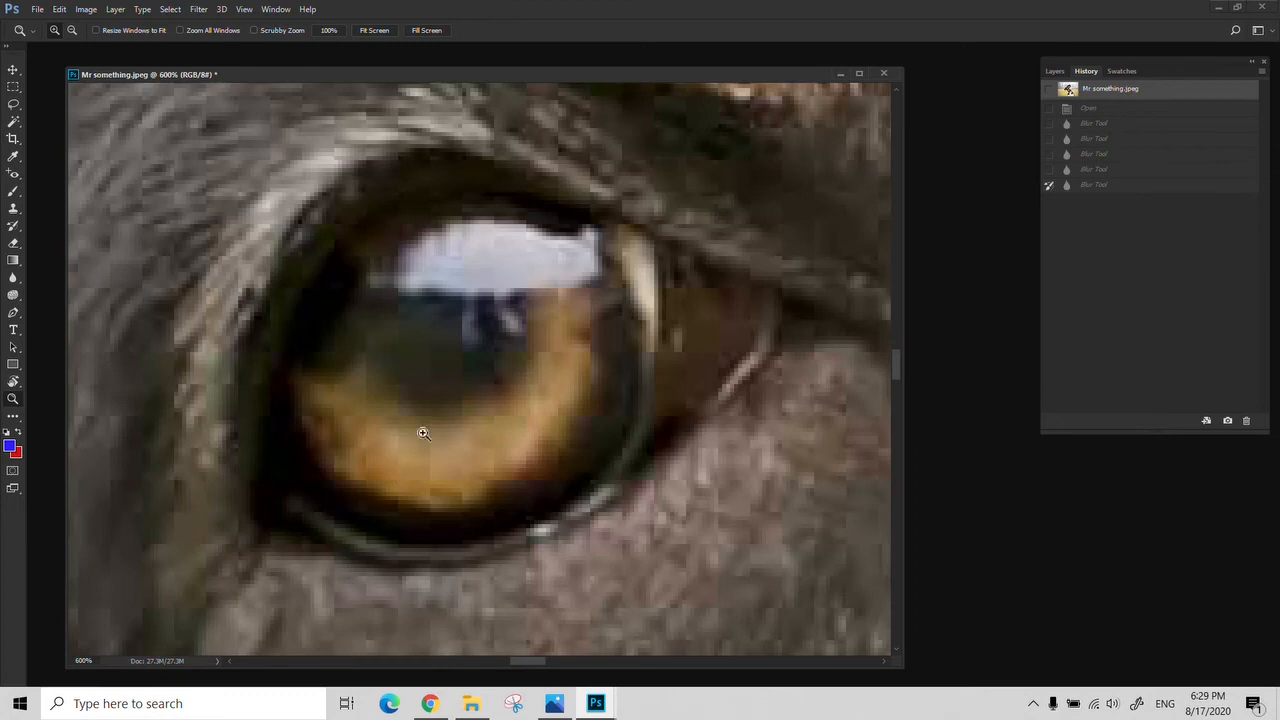
click(420, 463)
drag(419, 464, 417, 432)
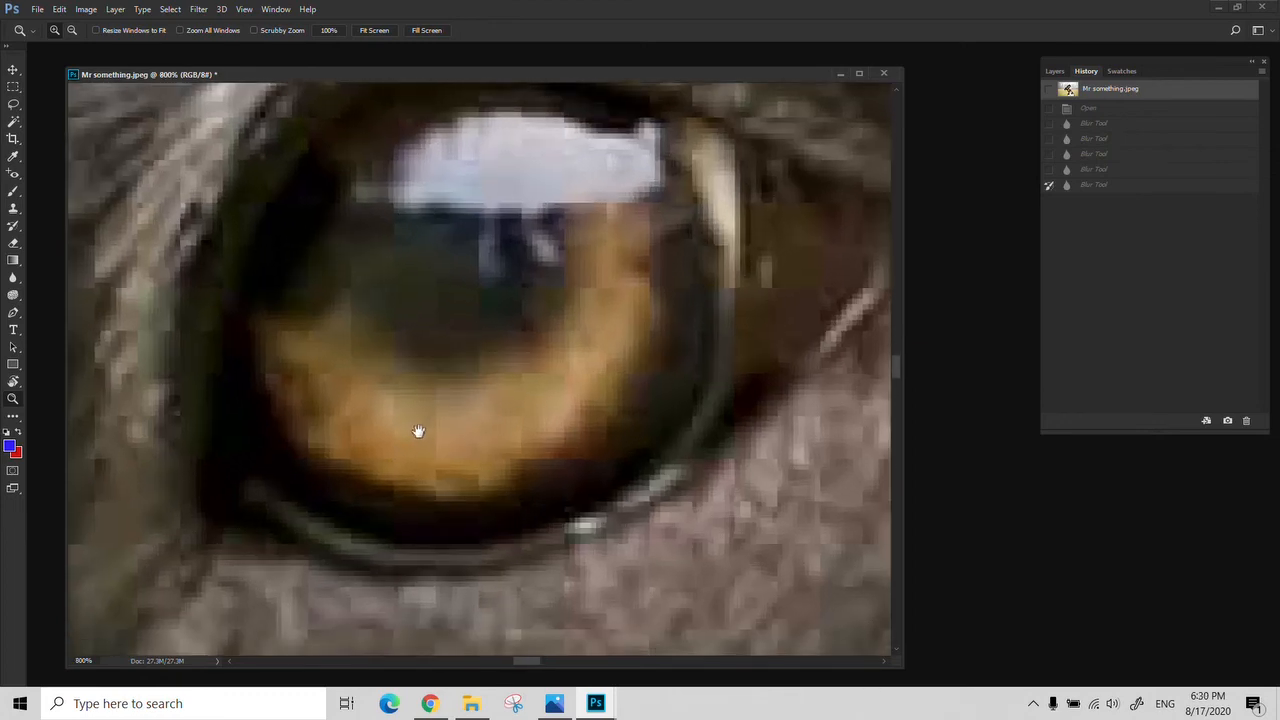
click(415, 408)
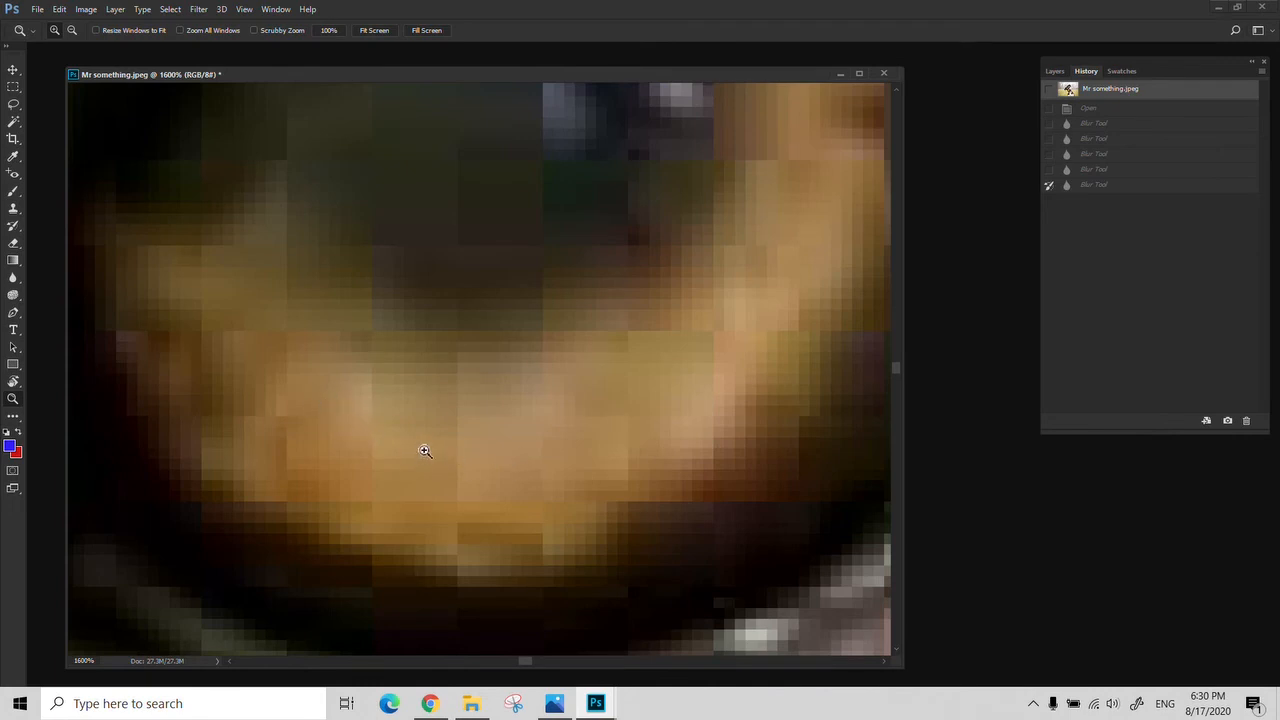
Restore the last Blur Tool history state, examine the softened iris, and revert to the opening snapshot for another comparison.
click(1109, 188)
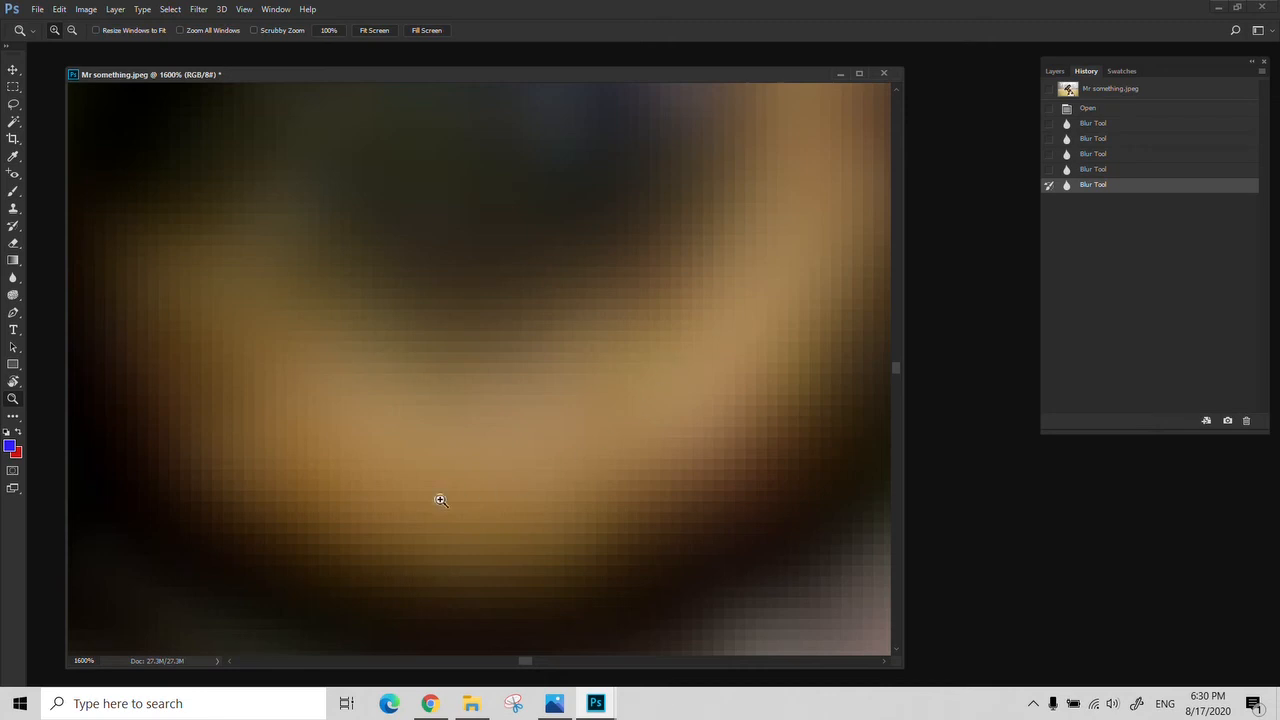
click(431, 449)
alt+click(495, 441)
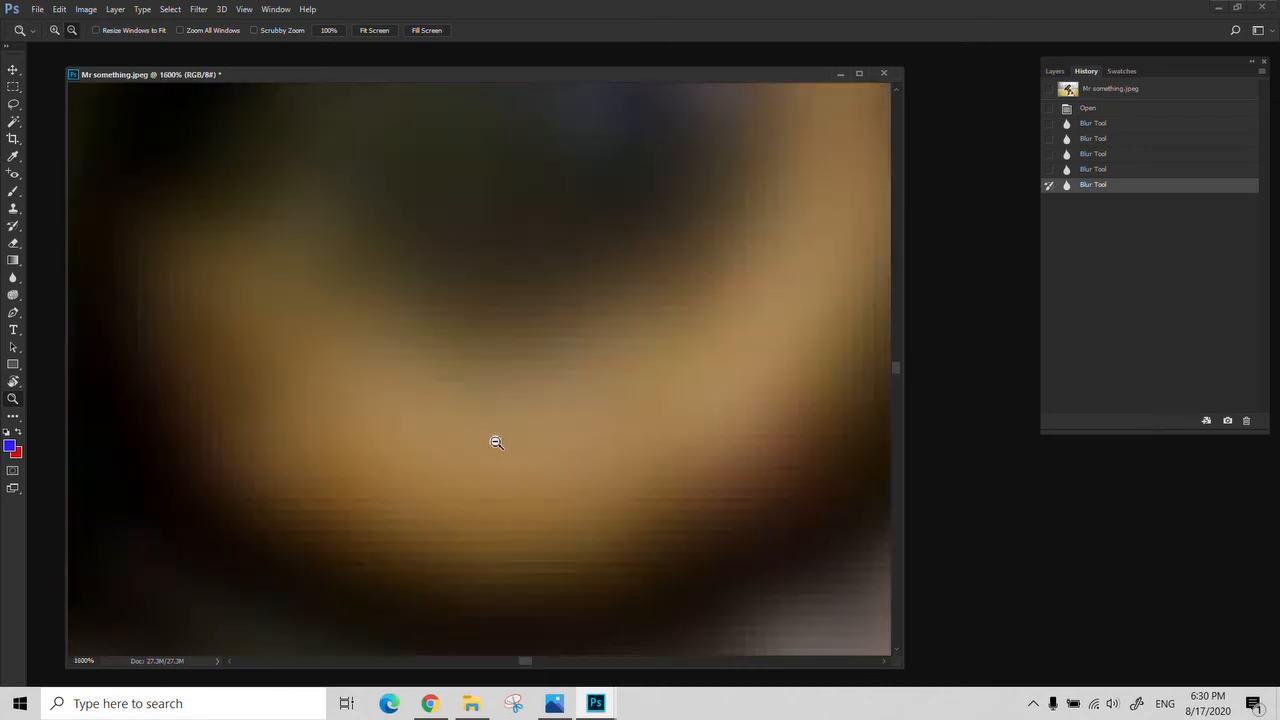
alt+click(495, 441)
alt+click(501, 313)
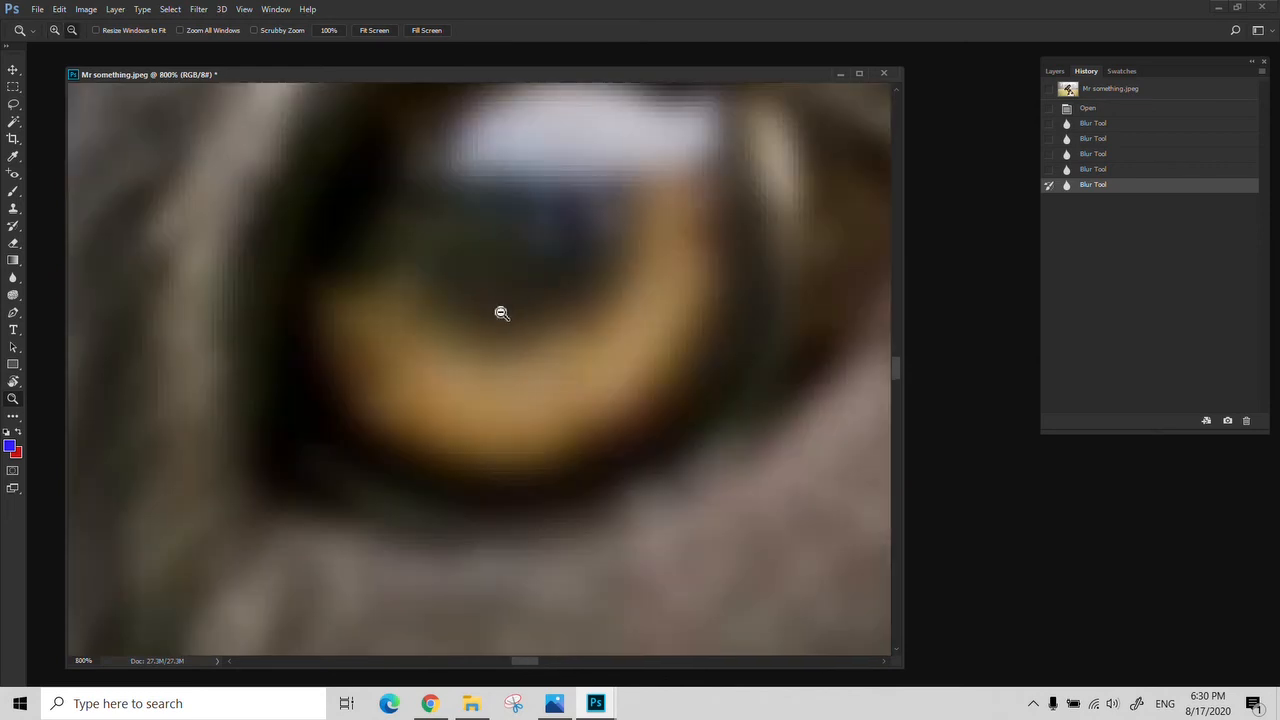
alt+click(501, 313)
alt+click(501, 313)
drag(516, 353, 479, 405)
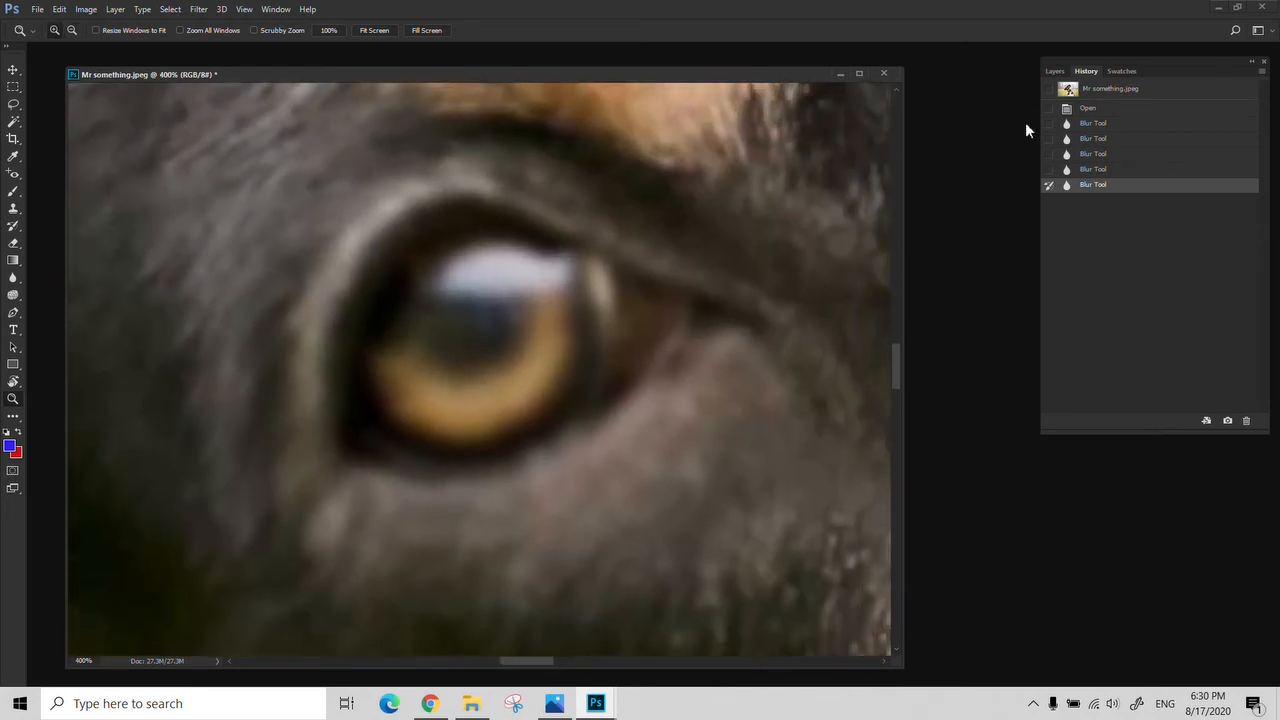
click(1100, 90)
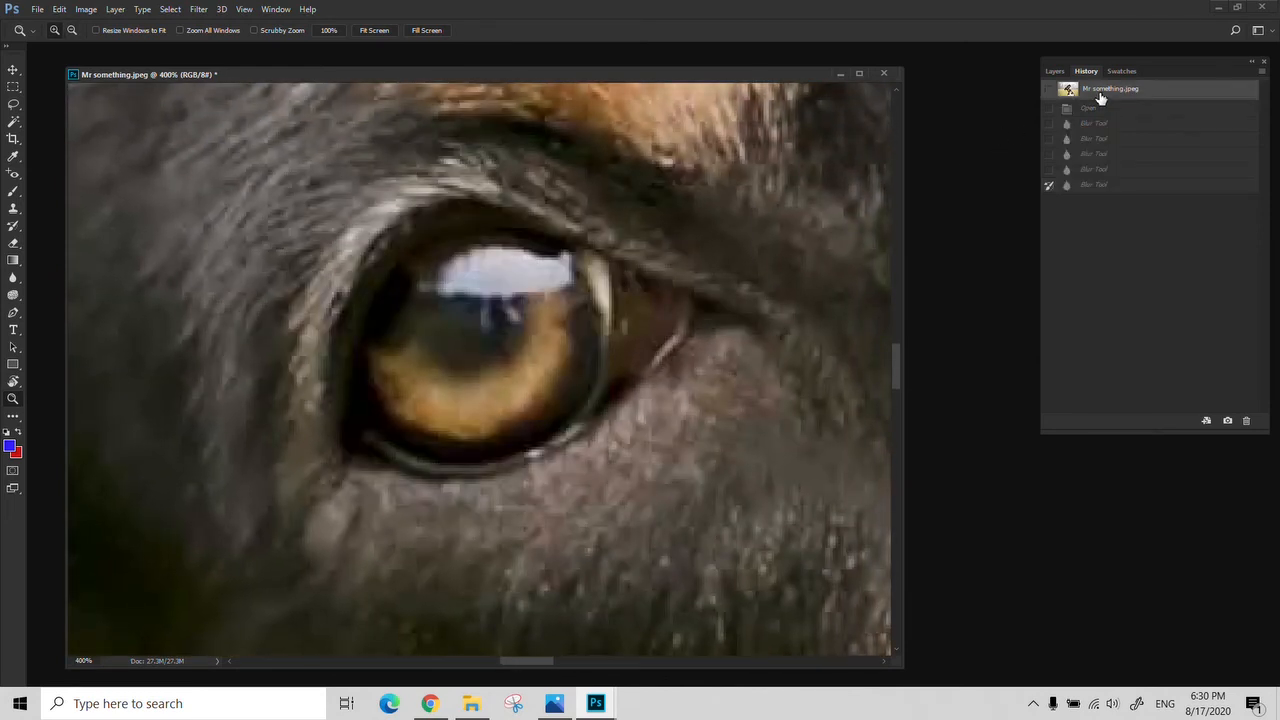
Compare the last Blur Tool history state with the opening snapshot across the dog's whole face.
click(1094, 187)
right_click(662, 352)
click(684, 364)
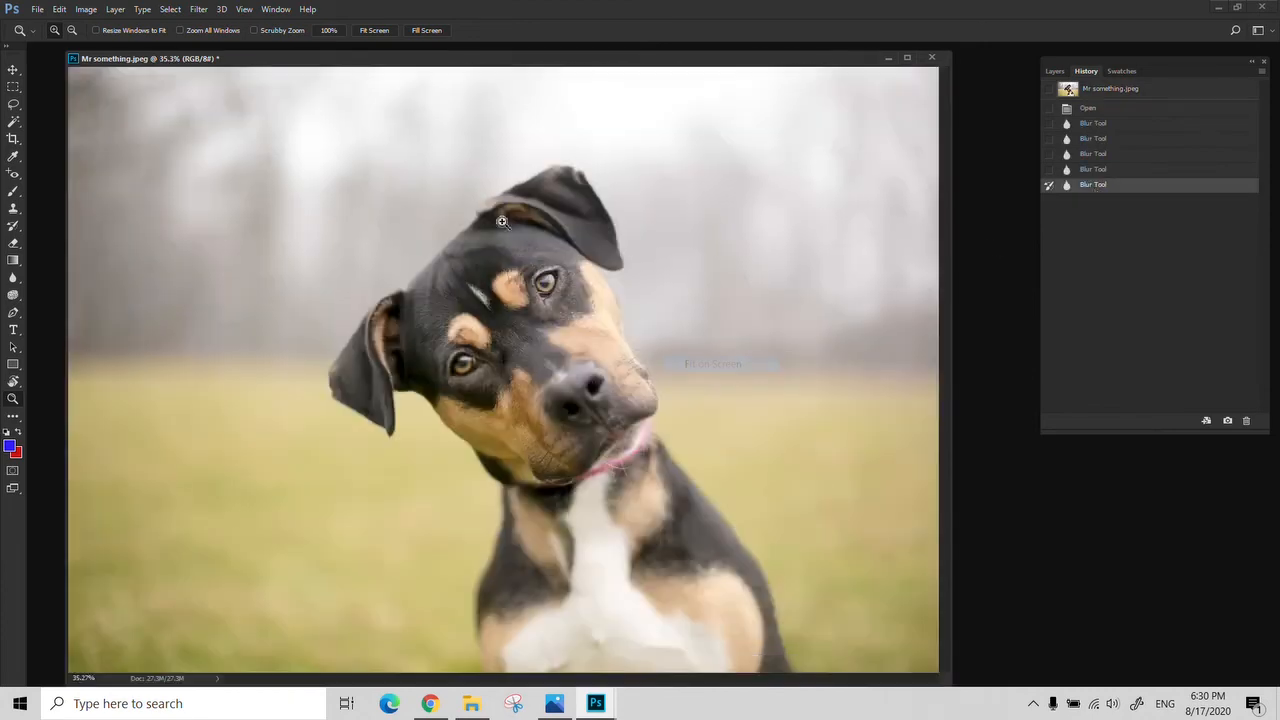
click(504, 375)
click(504, 375)
click(1122, 91)
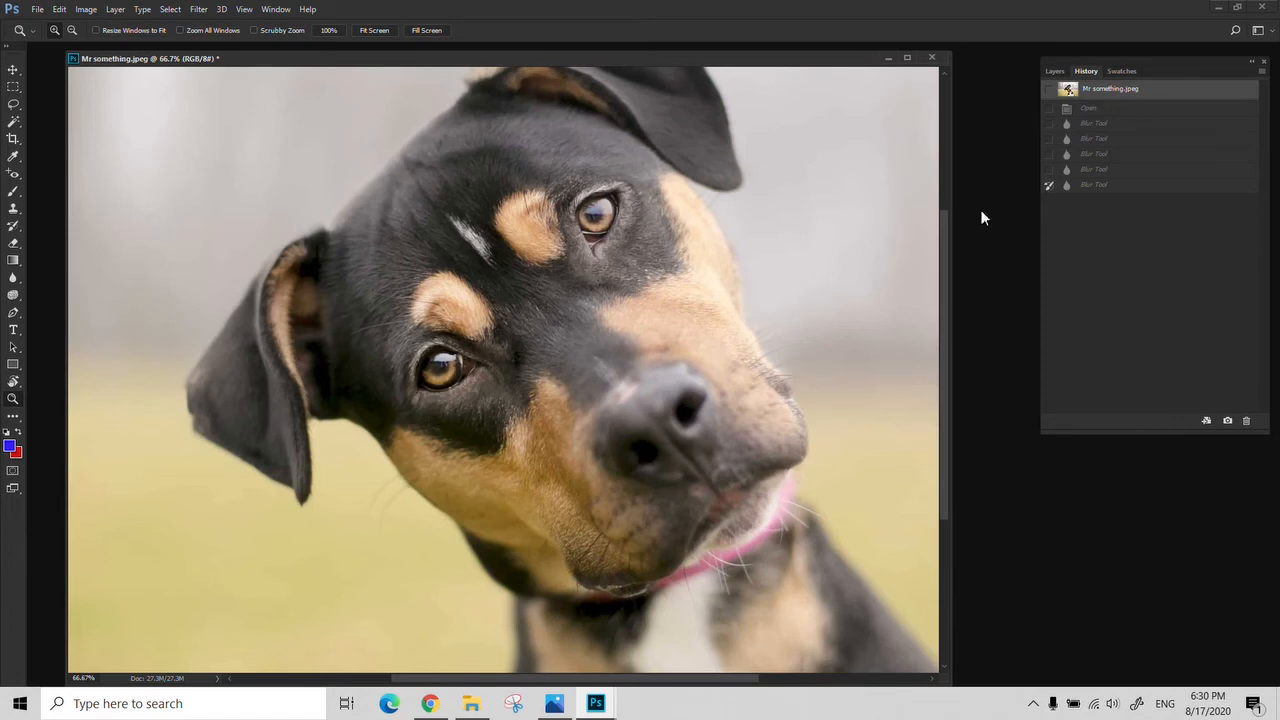
click(1094, 187)
Sharpen the dog's upper eye and the fur around it with the Sharpen tool at 50% strength.
click(460, 280)
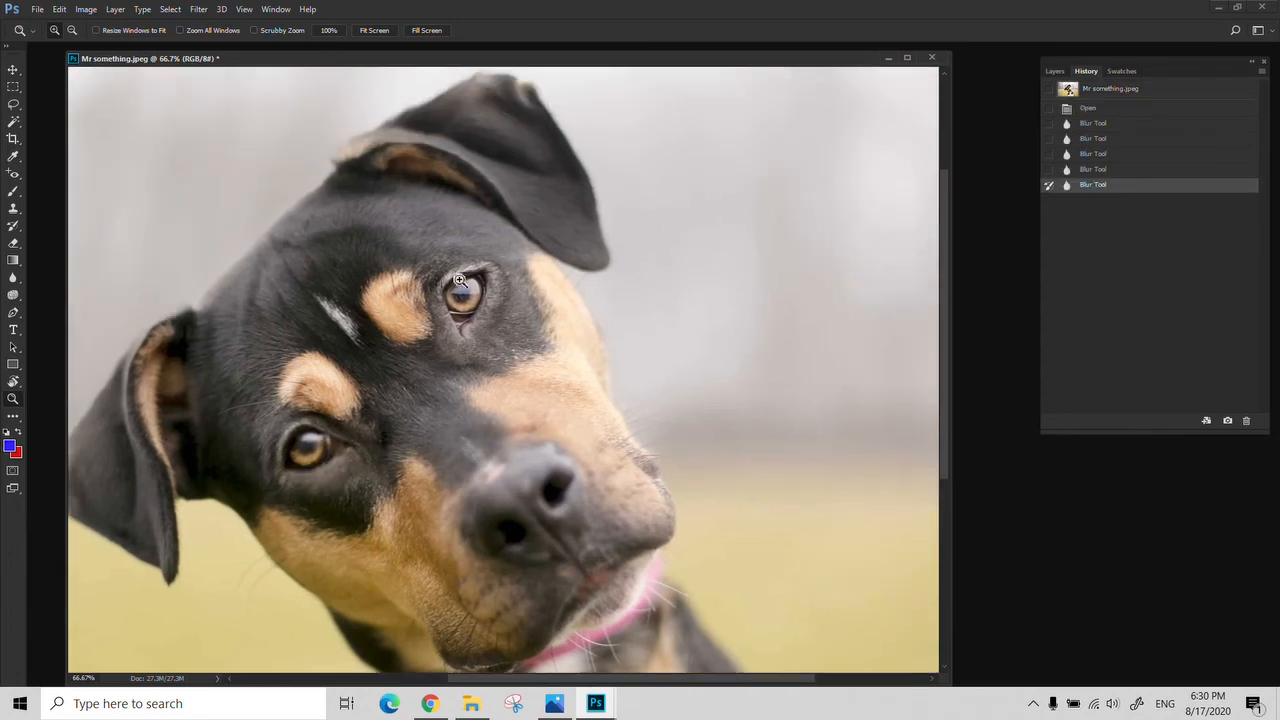
click(459, 281)
drag(460, 280, 497, 242)
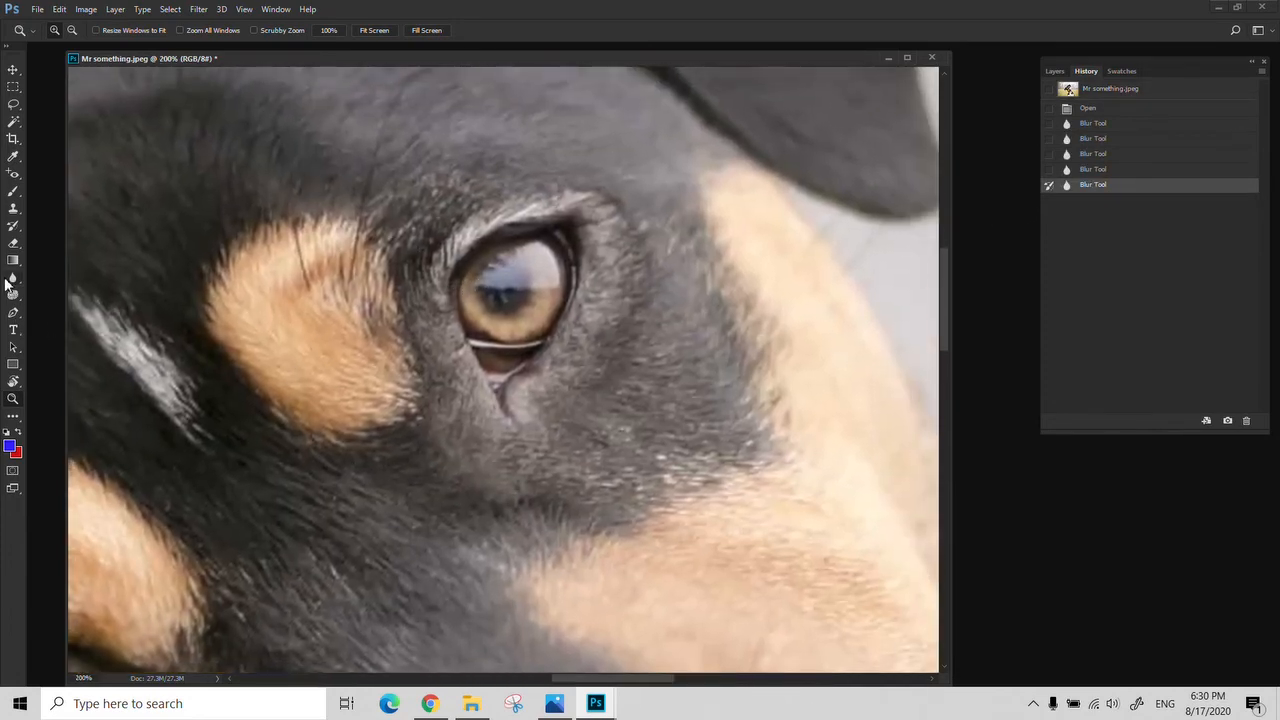
right_click(12, 279)
click(60, 291)
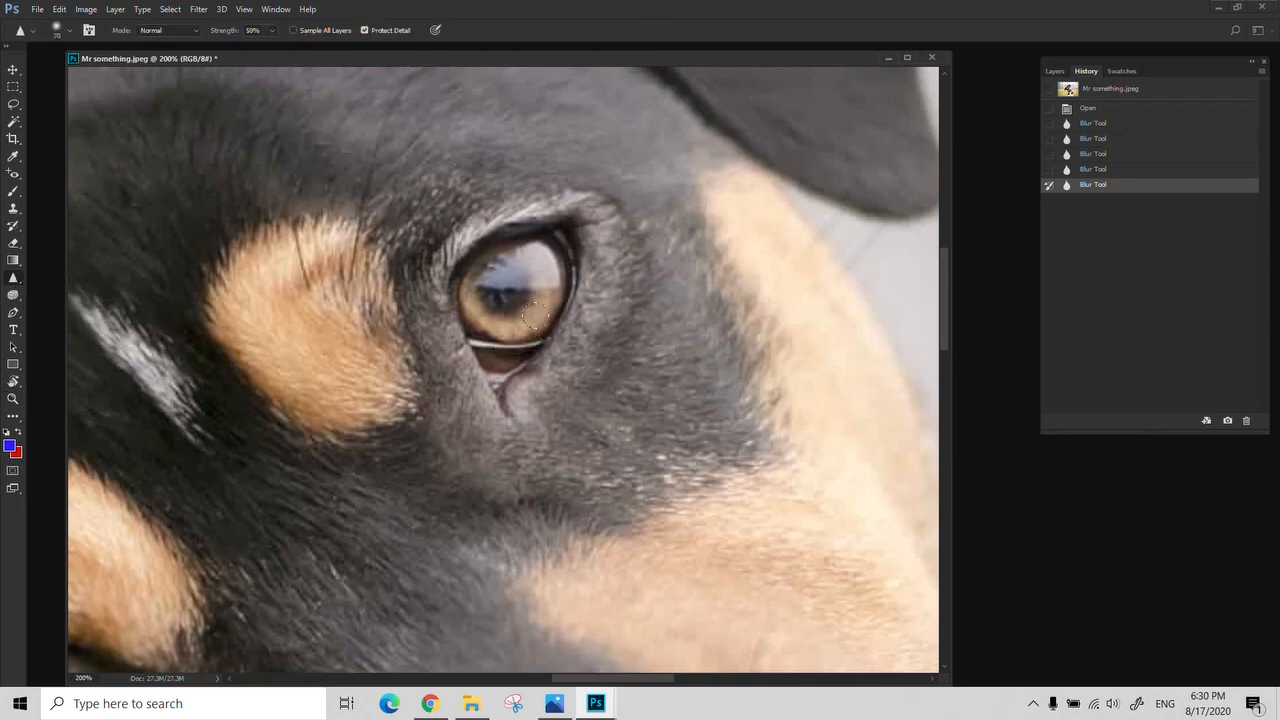
mouse_move(520, 330)
mouse_down()
mouse_move(560, 345)
mouse_move(485, 370)
mouse_move(560, 260)
mouse_move(483, 346)
mouse_move(565, 365)
mouse_move(520, 320)
mouse_move(505, 250)
mouse_move(475, 351)
mouse_move(520, 250)
mouse_up()
Compare the sharpened upper eye with the opening snapshot, examine the iris pixels up close, and restore the last Sharpen Tool state.
key(z)
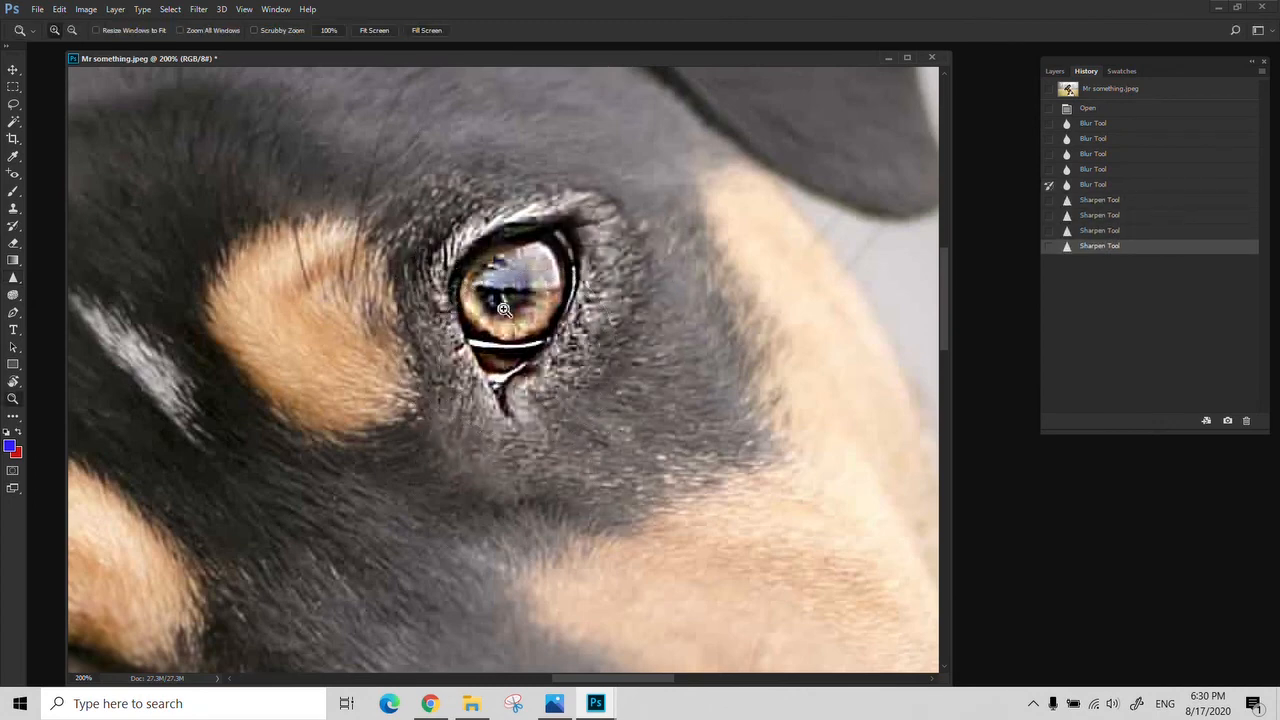
click(504, 310)
click(504, 310)
drag(504, 310, 491, 370)
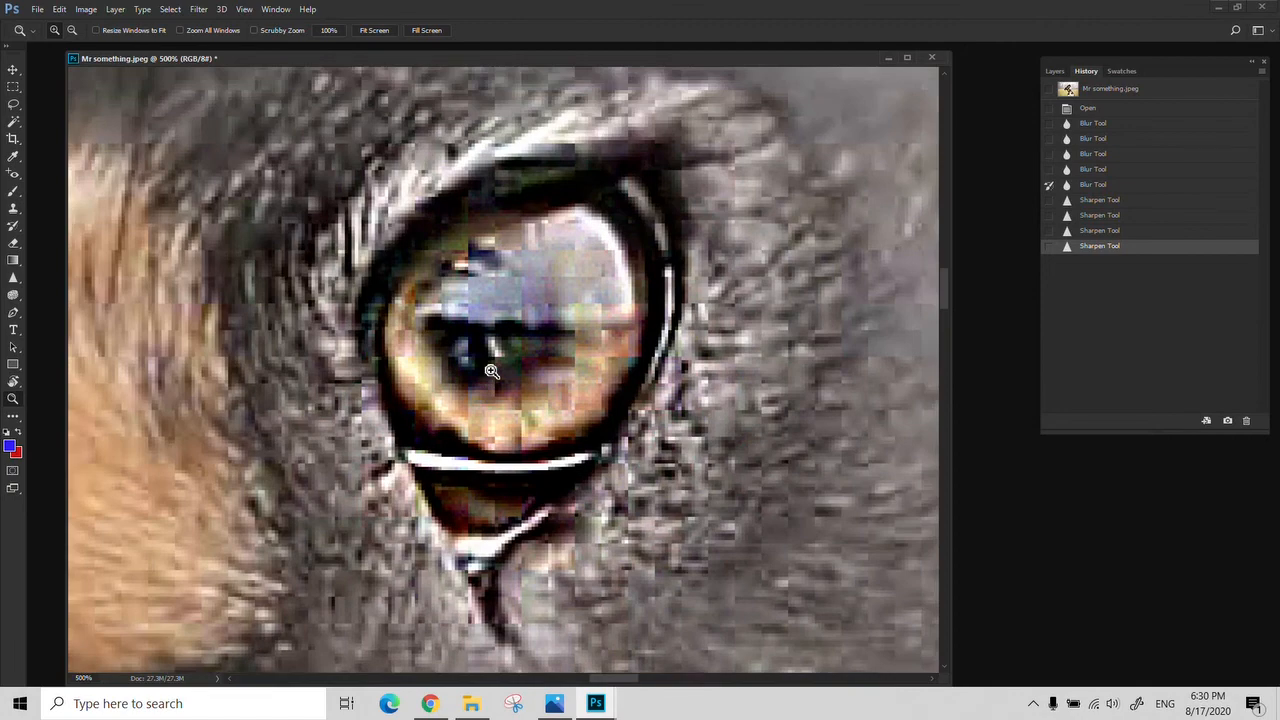
click(1125, 91)
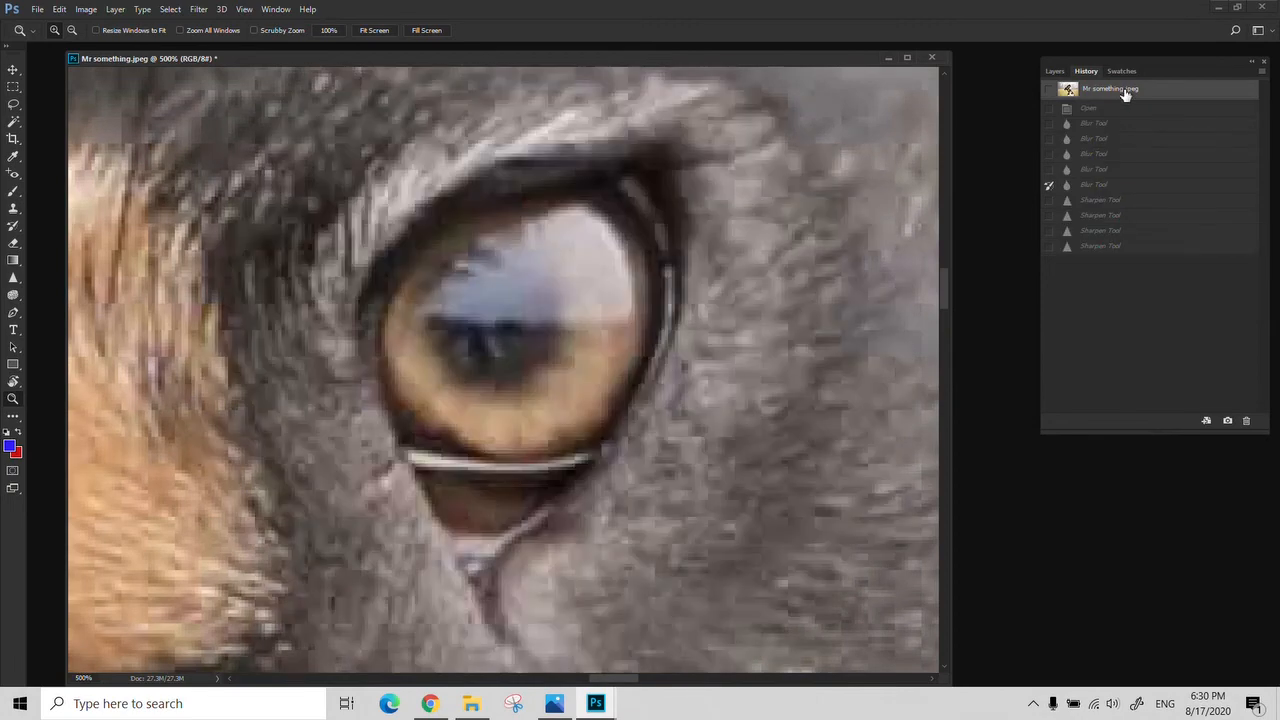
click(485, 323)
click(495, 330)
click(540, 363)
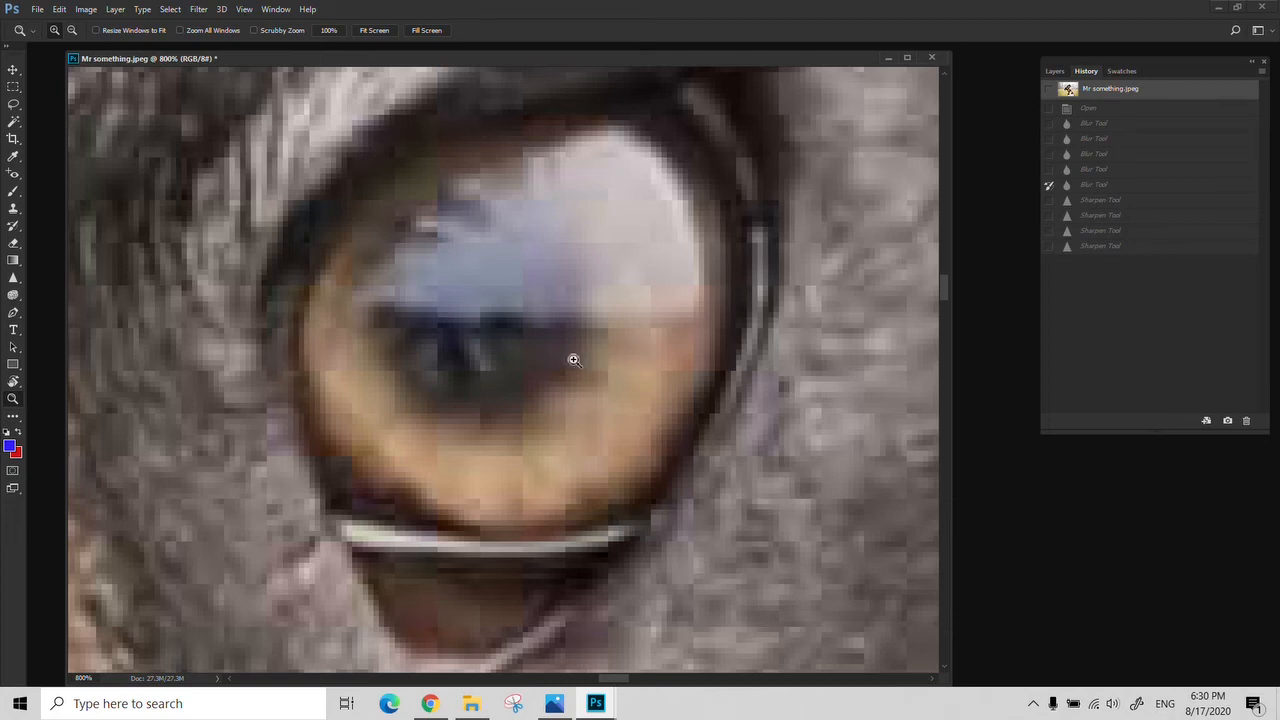
click(605, 366)
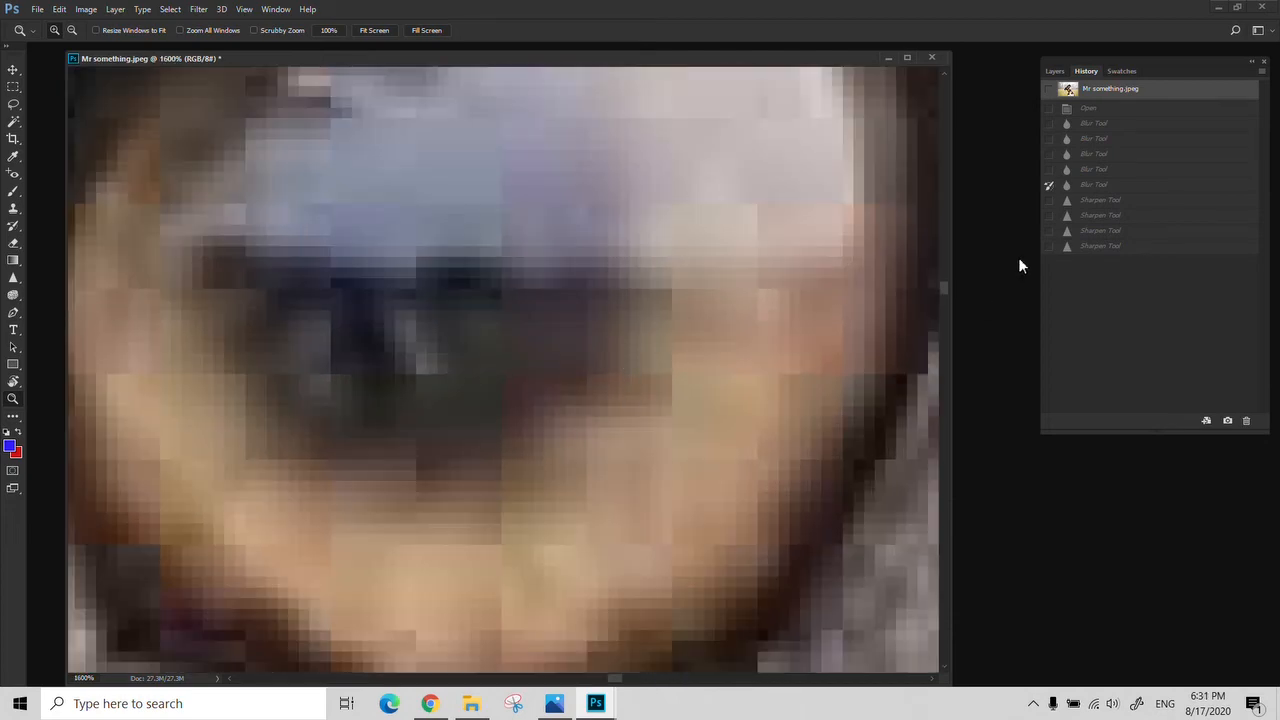
click(1090, 249)
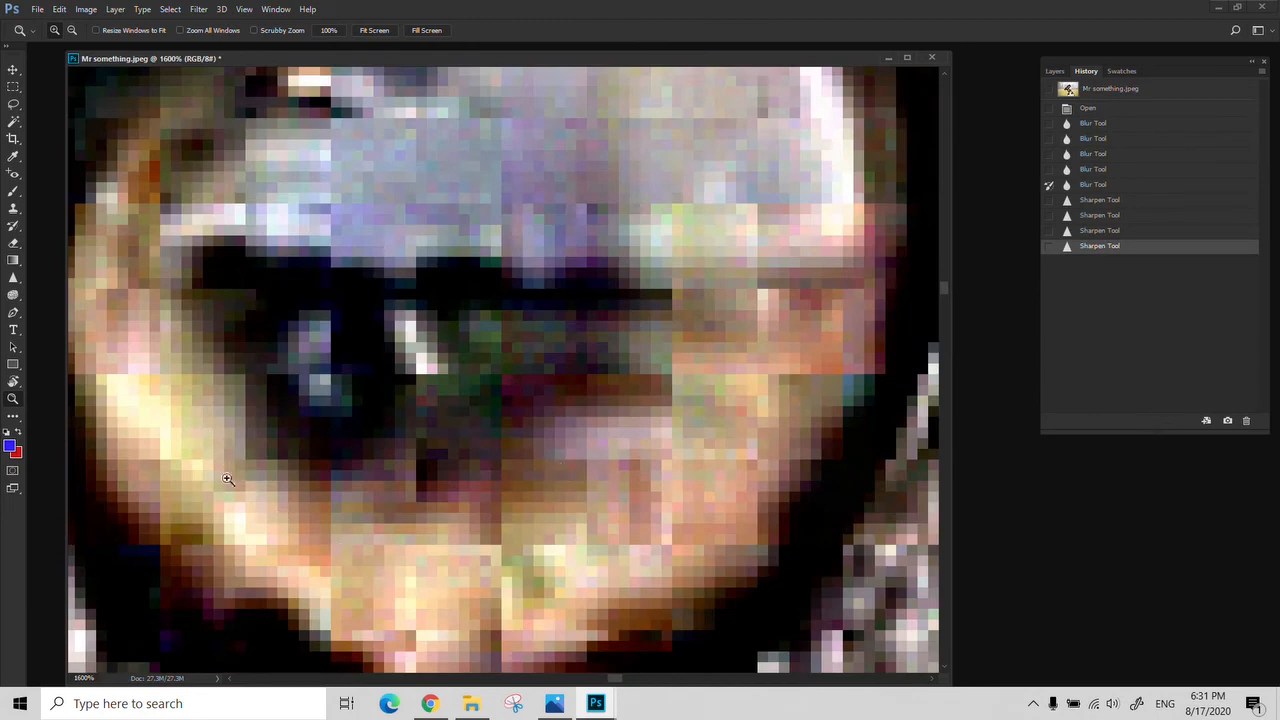
Check the sharpened eye against the rest of the face and revert the image to the Open history state.
alt+click(416, 383)
alt+click(417, 384)
alt+click(417, 384)
alt+click(417, 384)
alt+click(417, 384)
alt+click(417, 384)
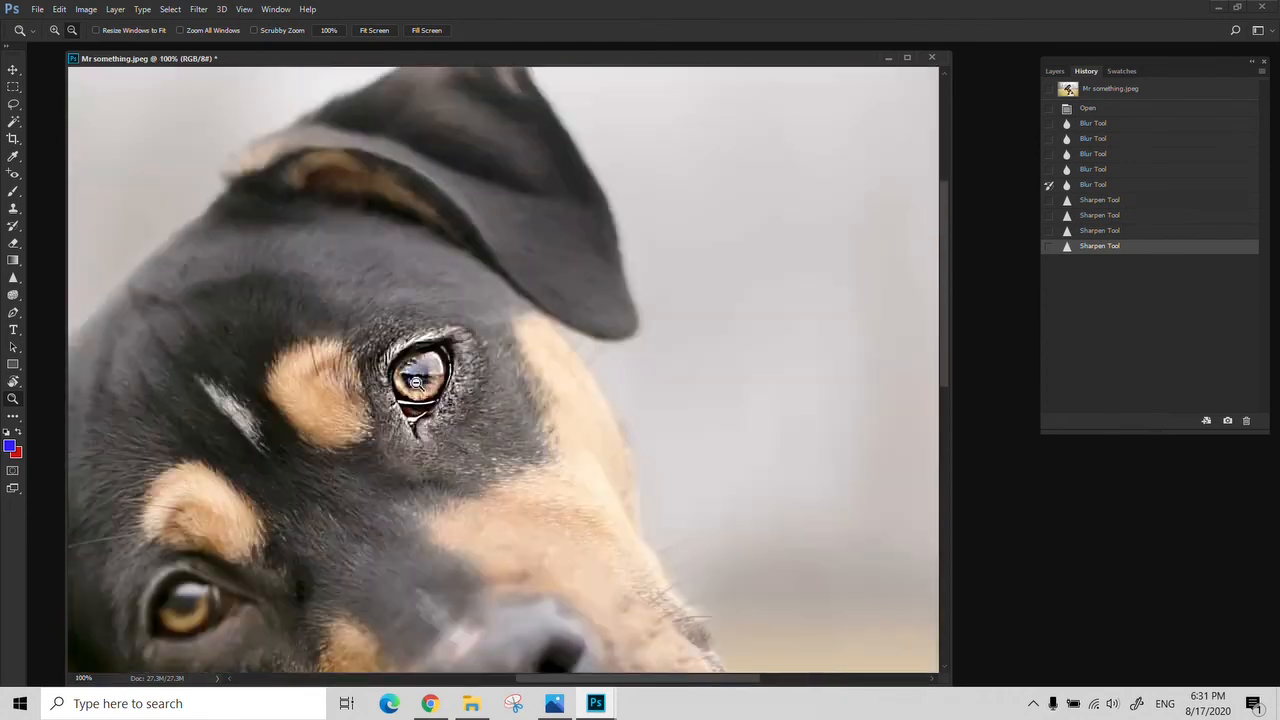
alt+click(417, 384)
drag(406, 446, 454, 385)
click(454, 385)
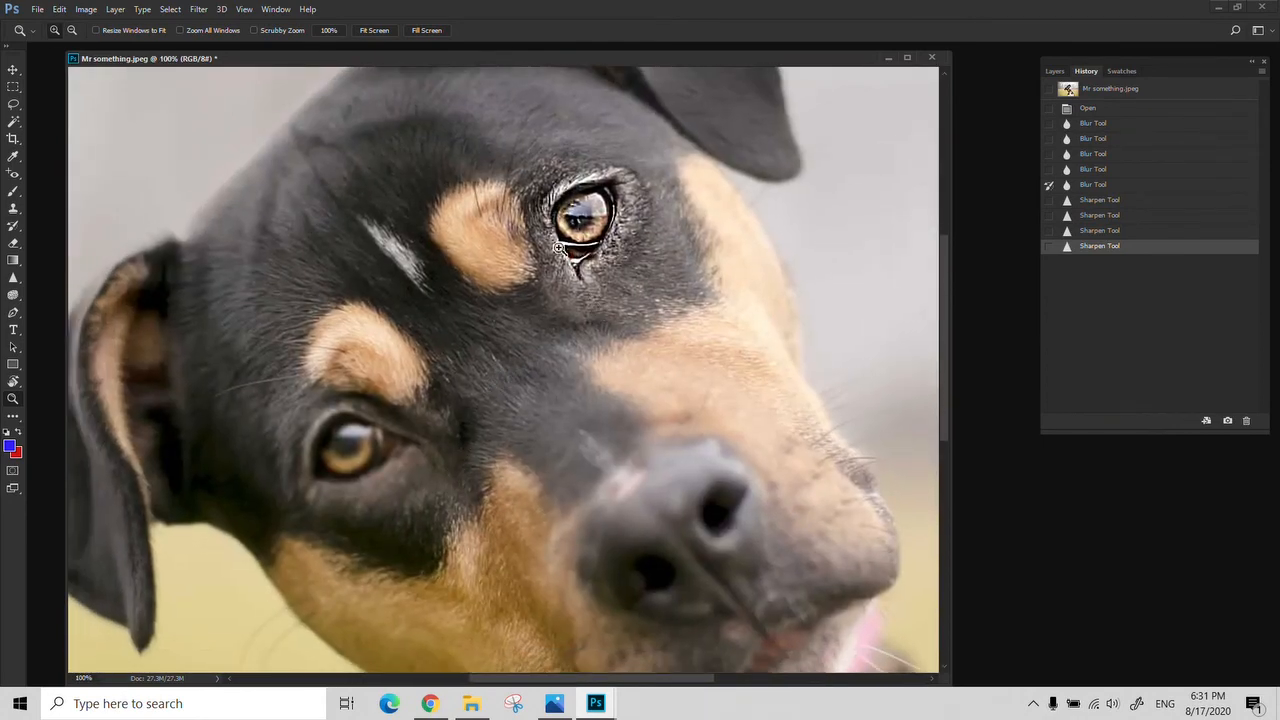
click(1088, 108)
Switch back to the Blur tool and check its brush size and hardness settings.
drag(13, 278, 47, 288)
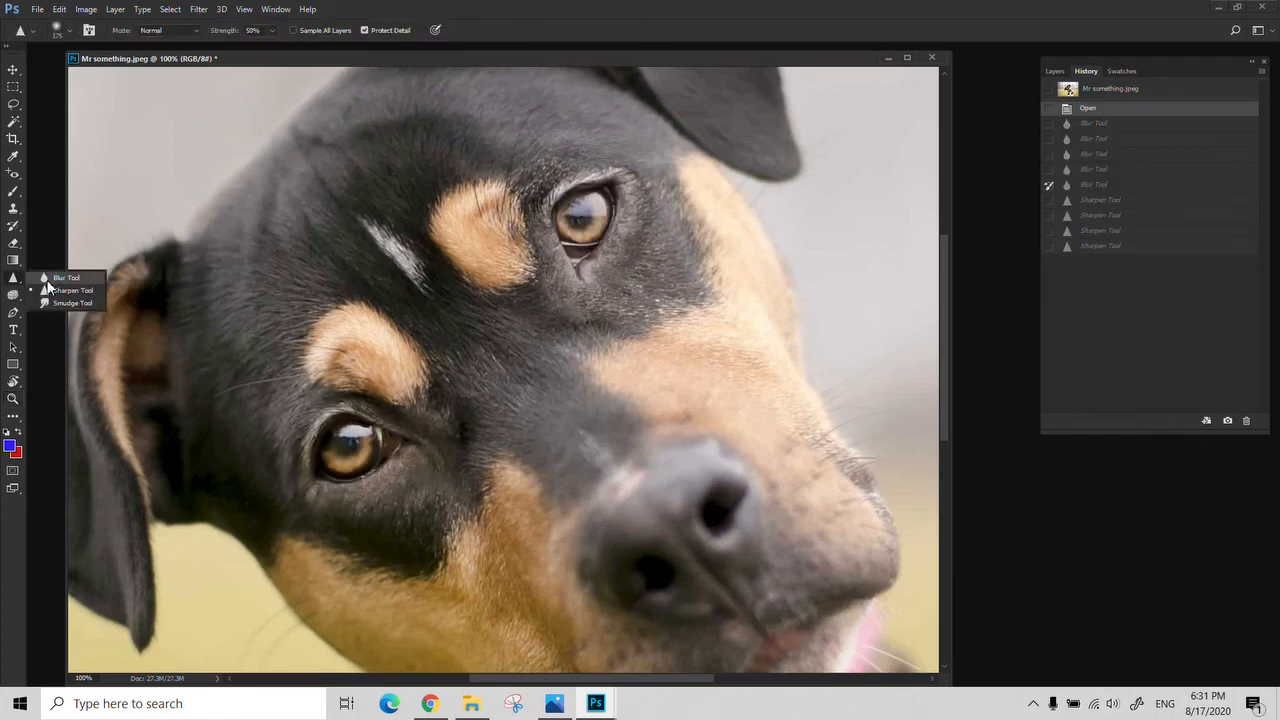
click(50, 279)
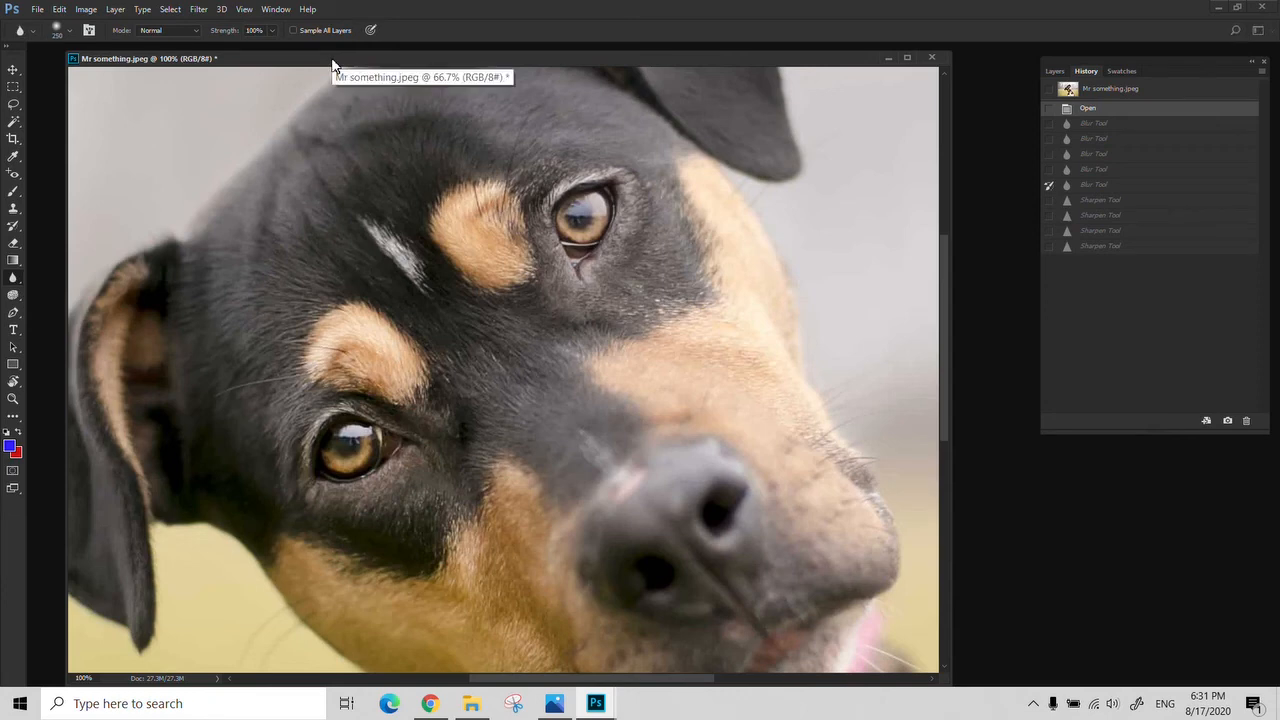
click(68, 32)
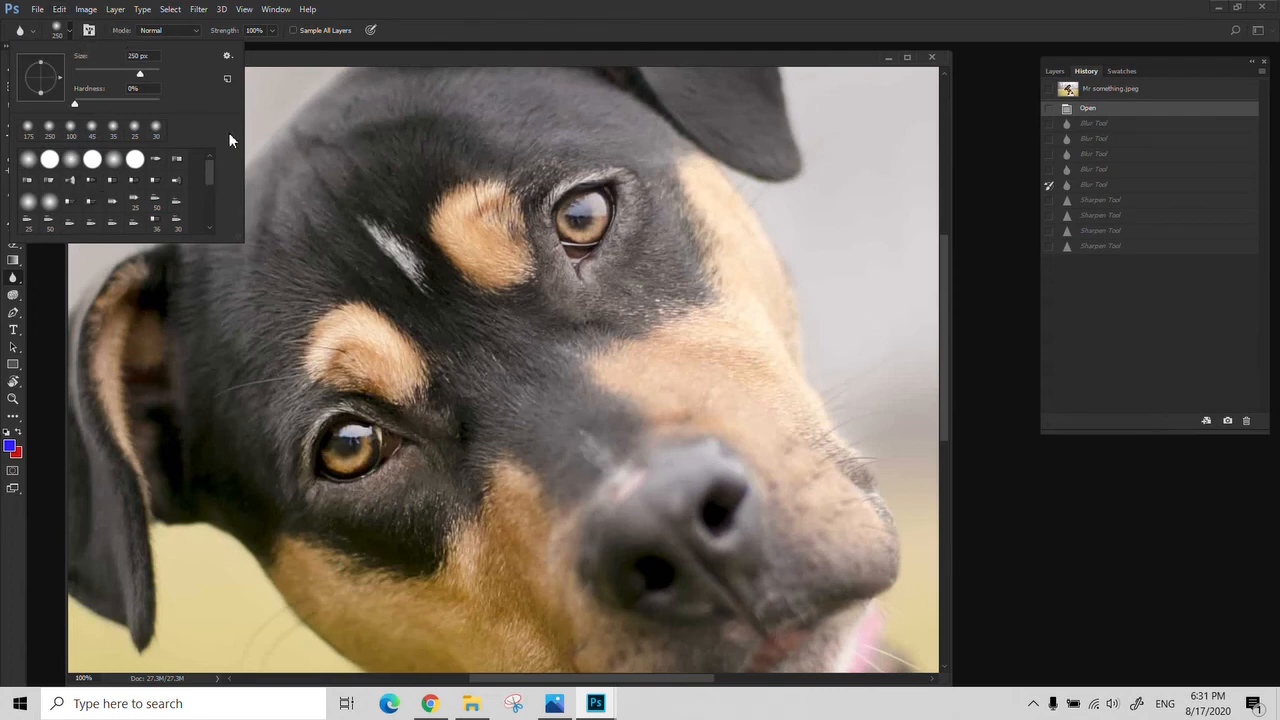
click(584, 27)
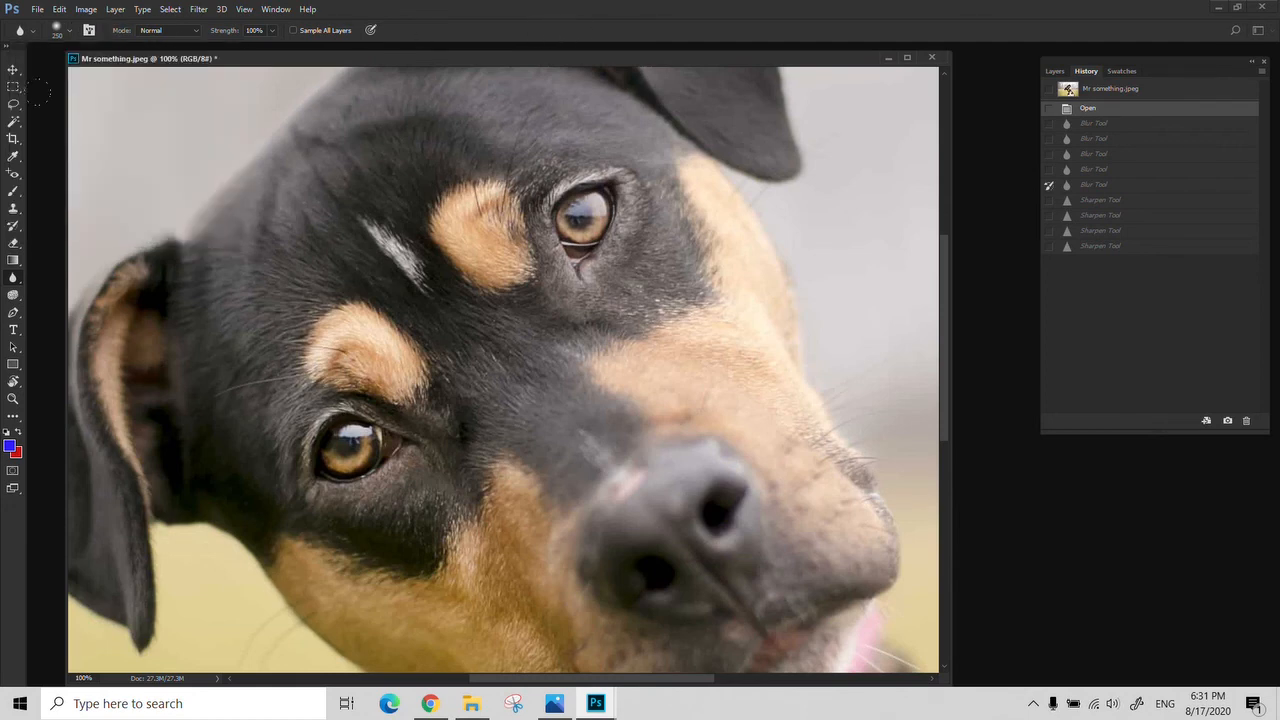
click(14, 262)
click(14, 283)
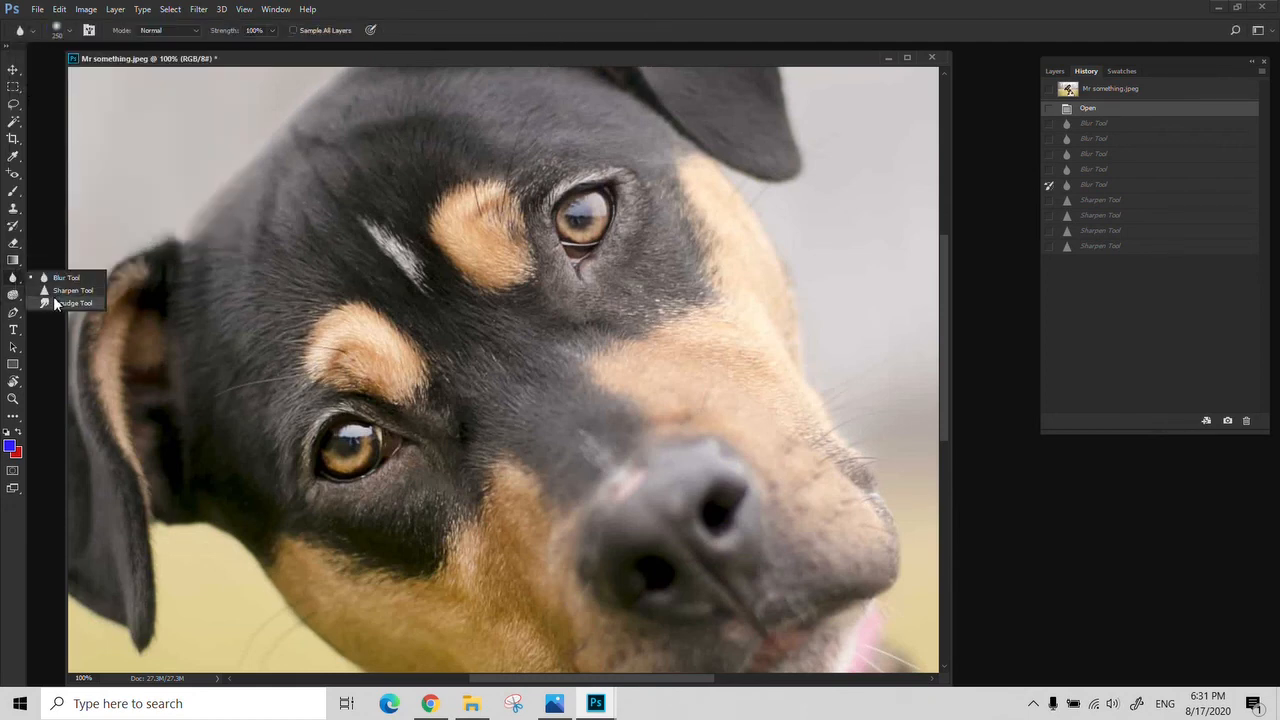
click(55, 305)
click(14, 278)
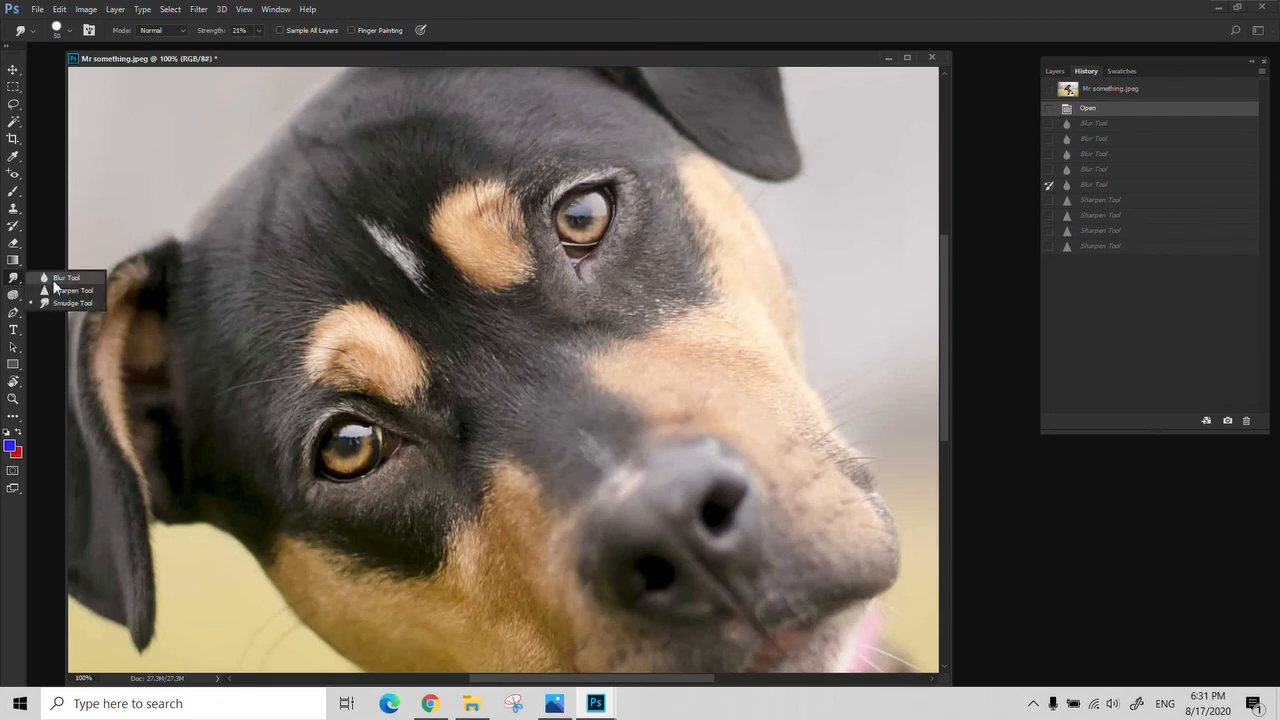
click(55, 277)
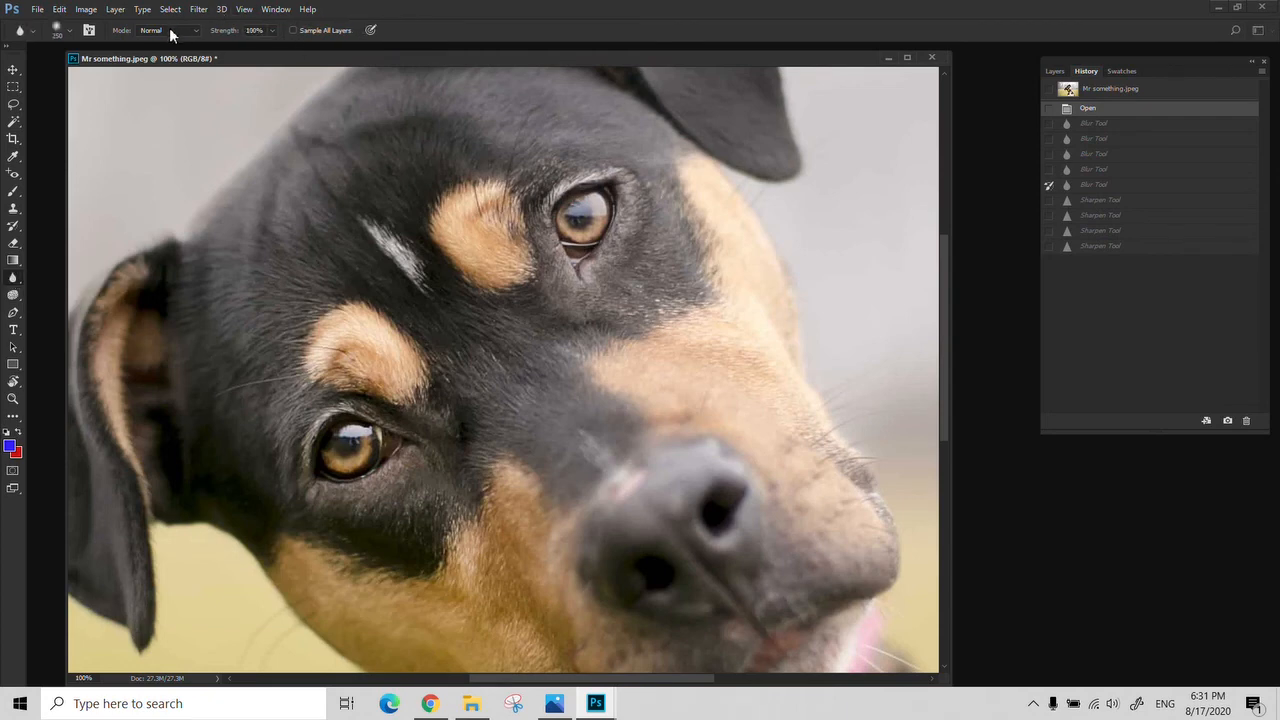
Lower the Blur strength to 21% and dab over the fur beside the dog's lower eye.
click(272, 31)
drag(242, 47, 229, 47)
click(295, 403)
click(280, 403)
click(270, 403)
click(266, 403)
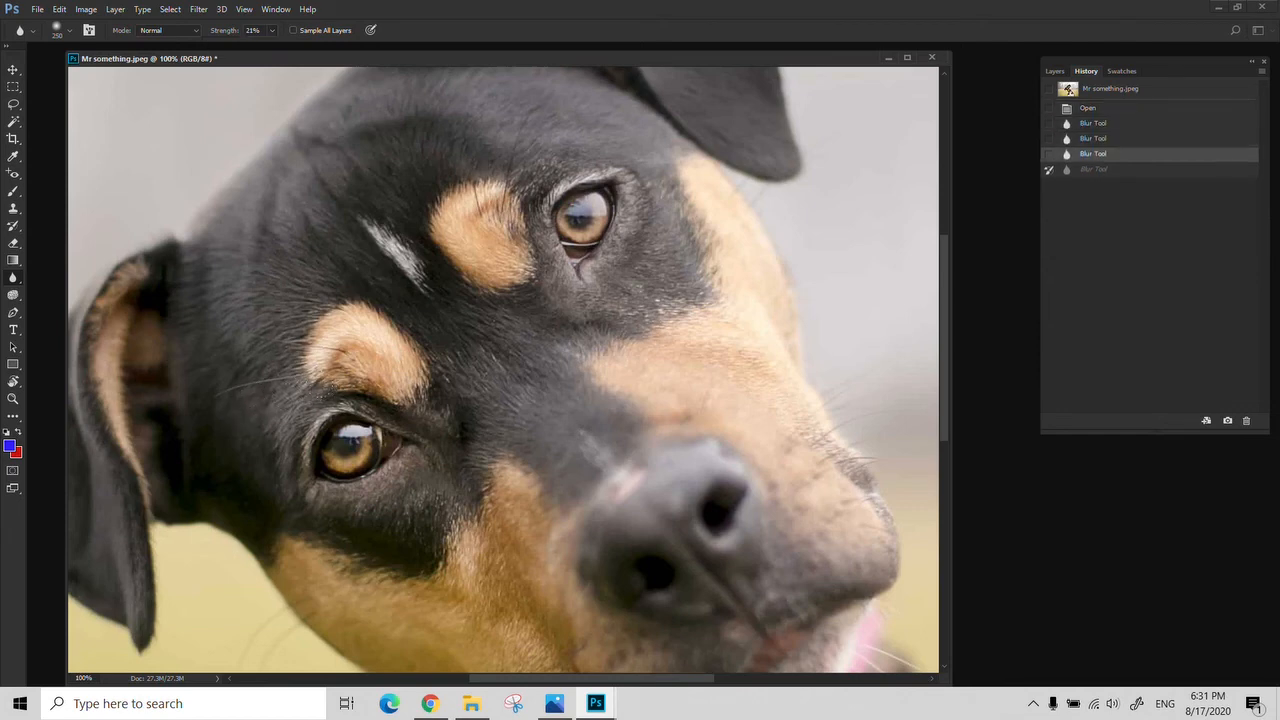
click(263, 402)
click(262, 401)
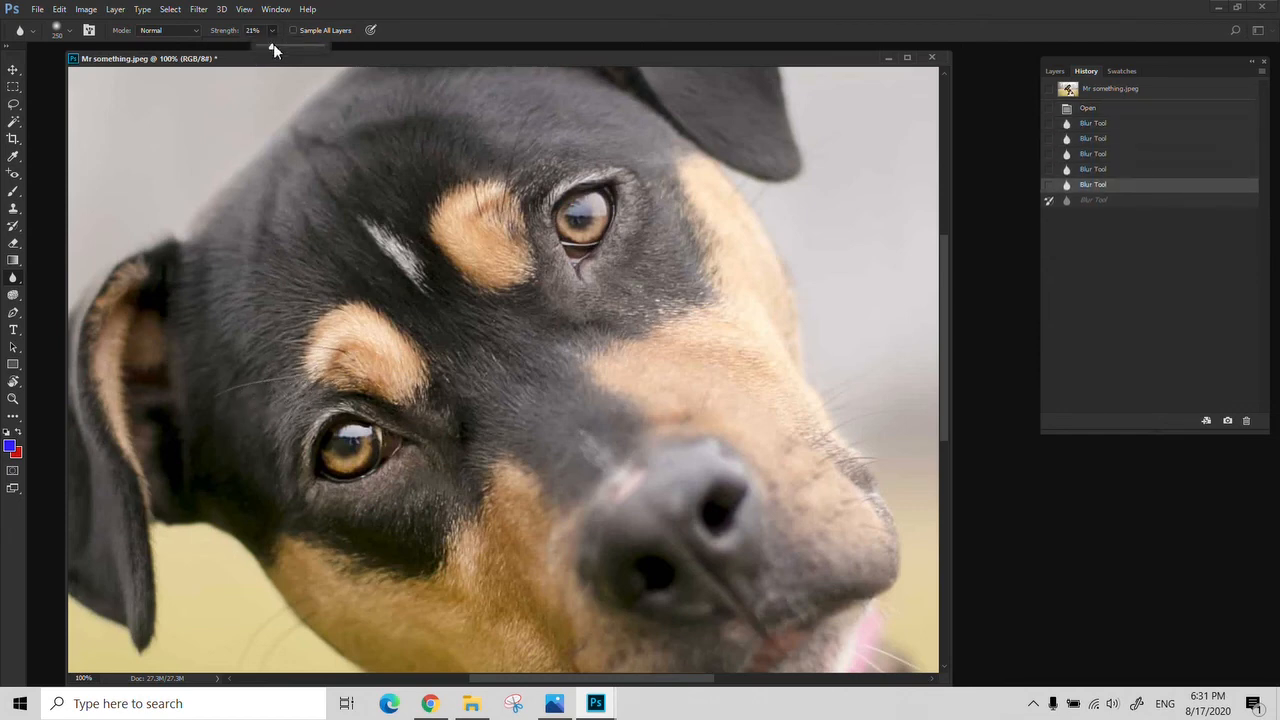
Blur the dog's lower eye at 100% strength and revert to the opening history snapshot.
click(257, 386)
click(345, 442)
click(332, 445)
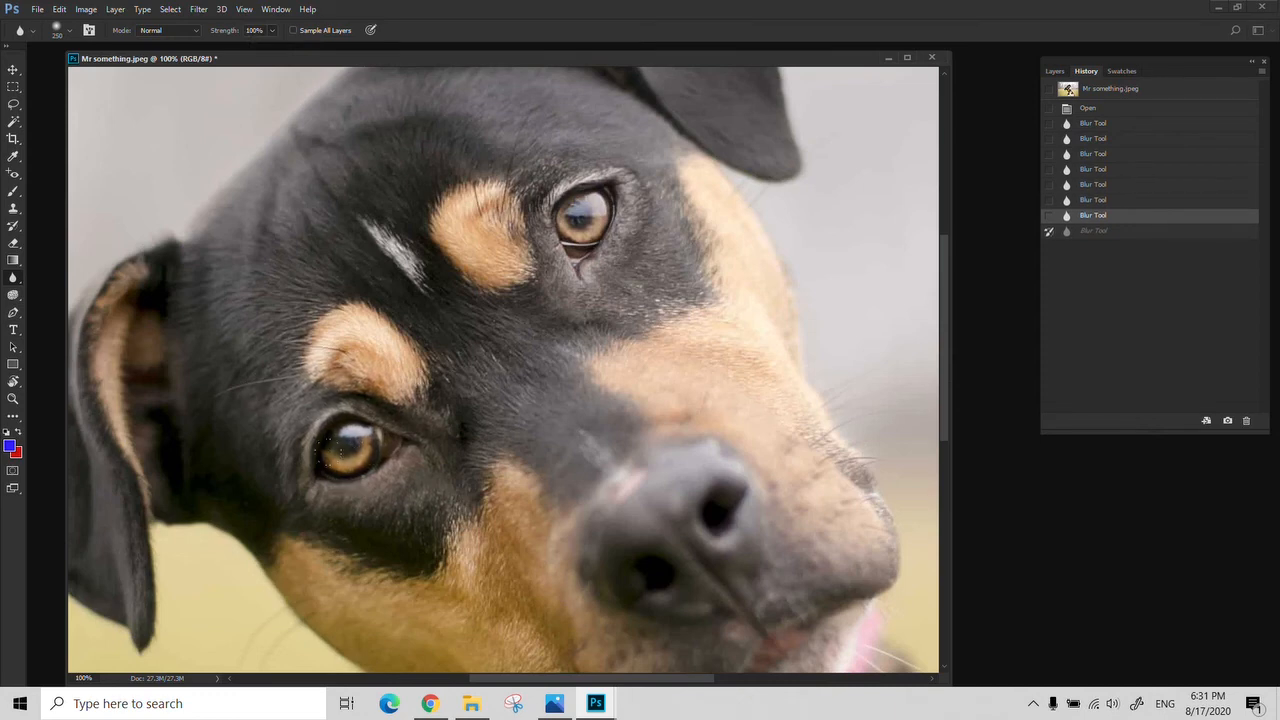
click(1096, 92)
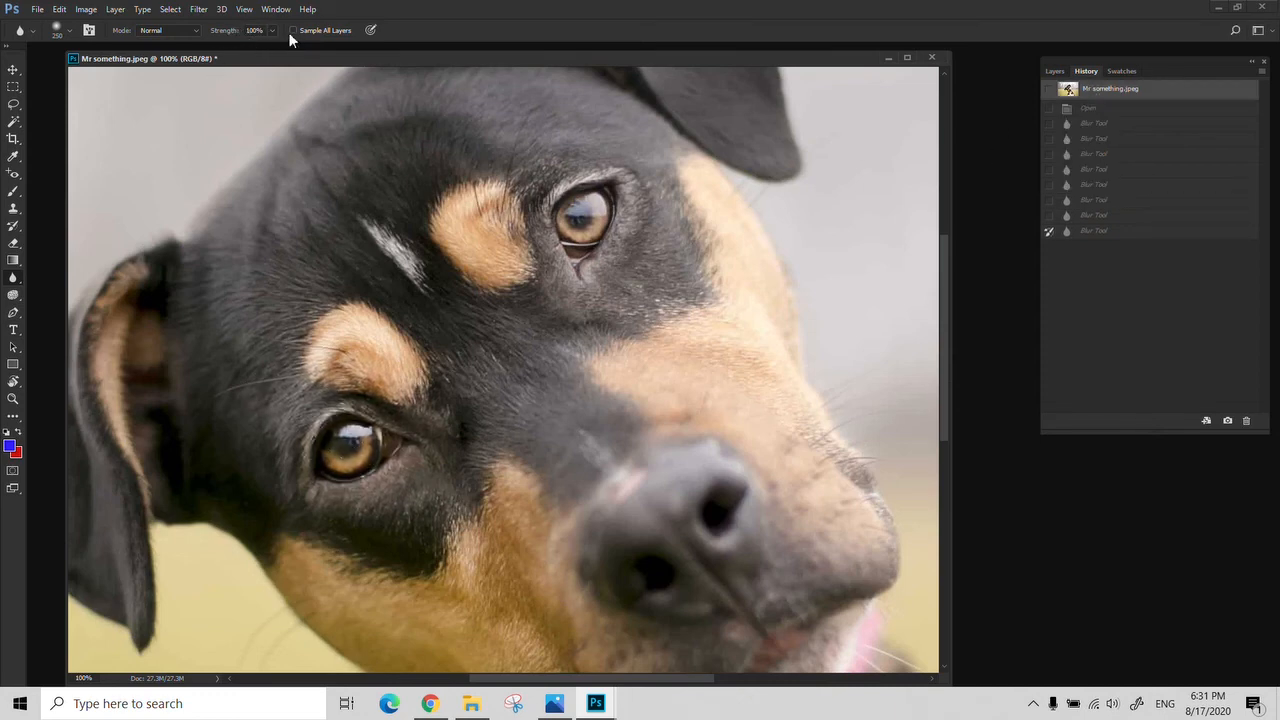
right_click(8, 284)
click(38, 292)
right_click(13, 281)
click(55, 277)
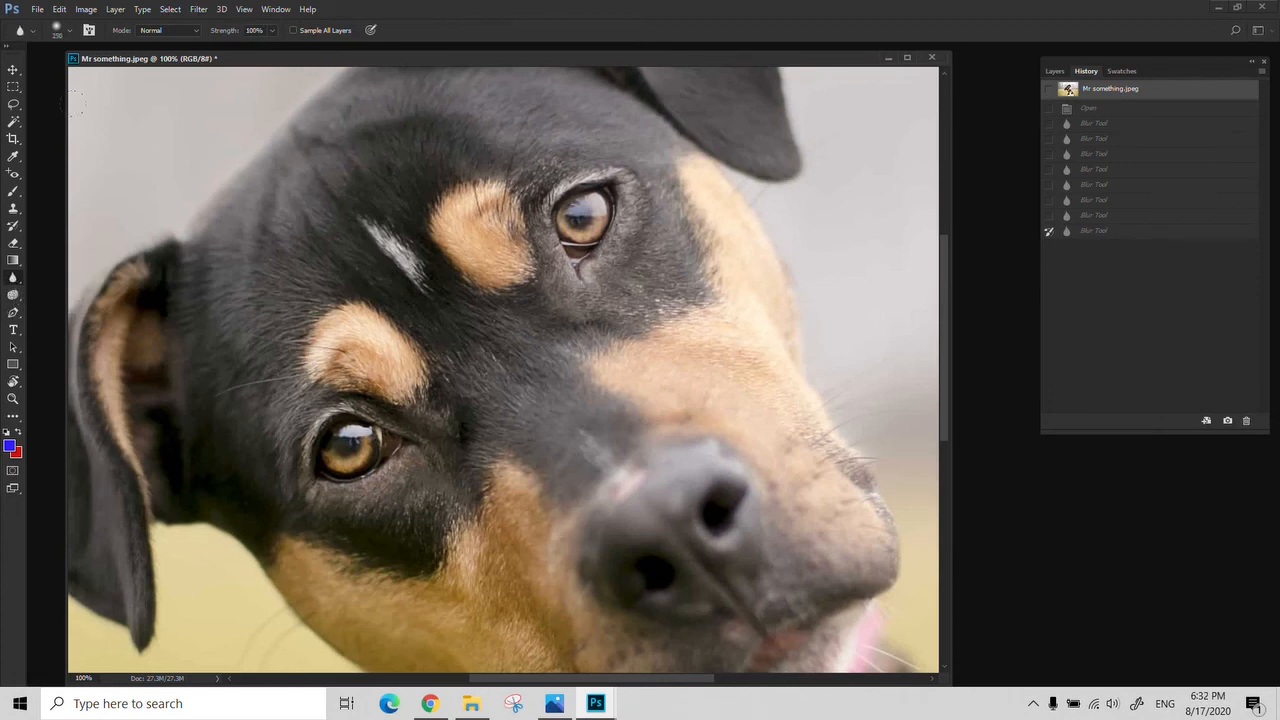
Blur the fur beside the dog's lower eye in Darken mode and save the result as a new history snapshot.
click(172, 31)
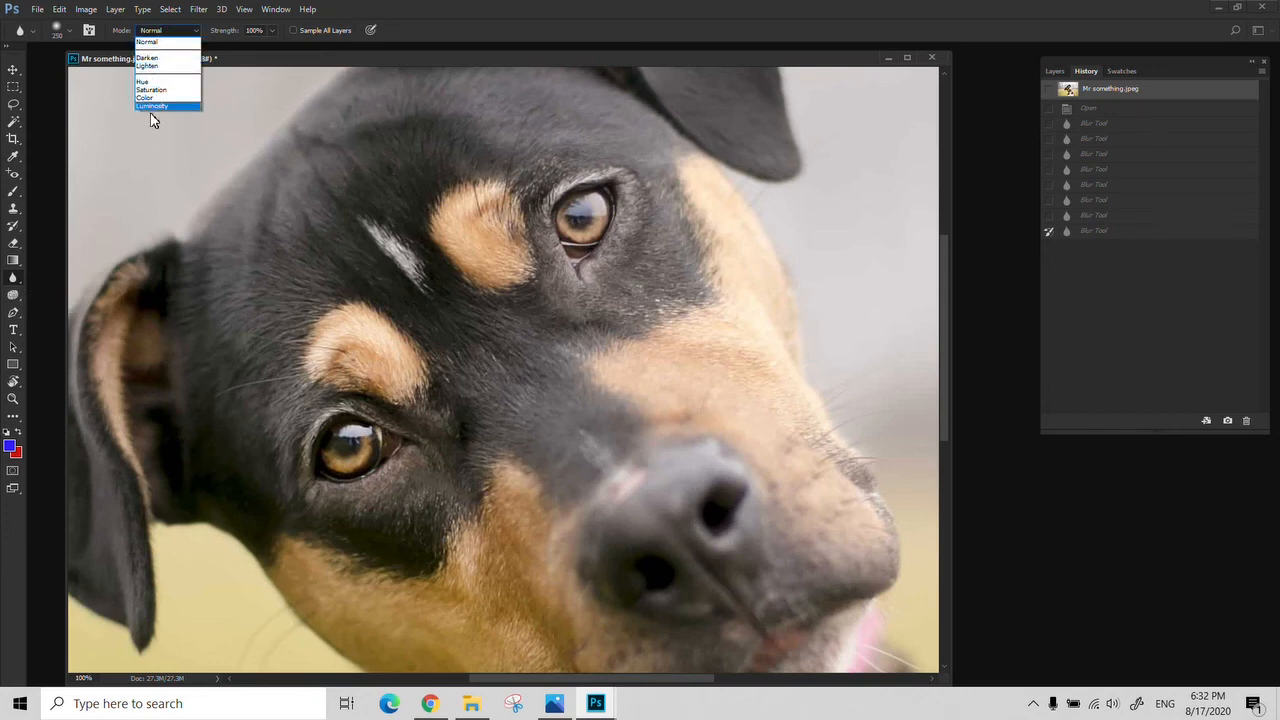
click(148, 58)
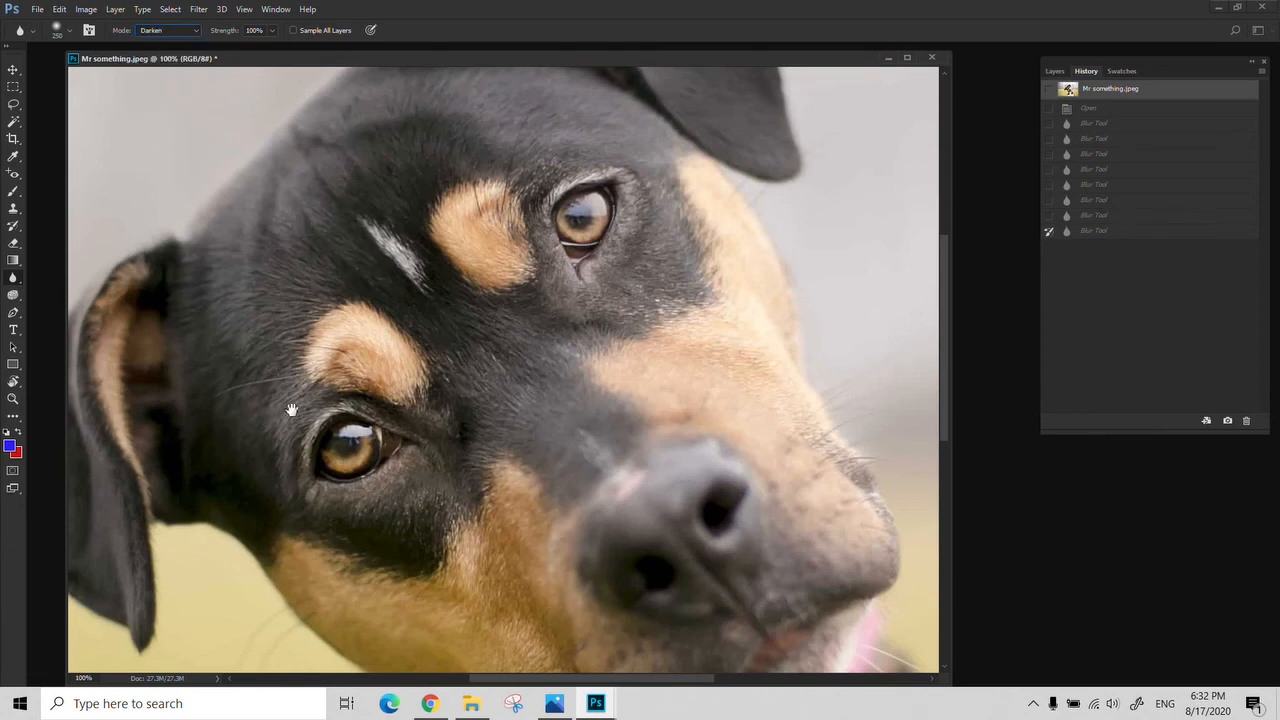
drag(291, 410, 299, 392)
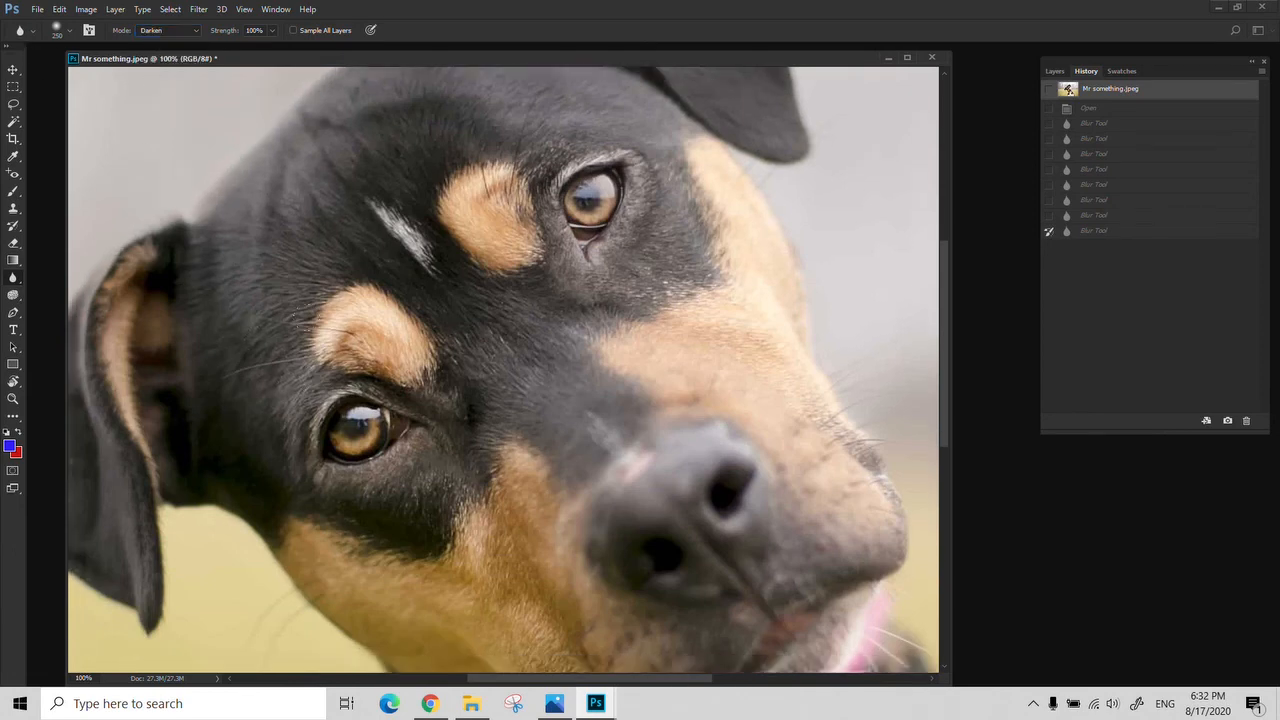
key(ctrl+shift+z)
key(ctrl+shift+z)
key(ctrl+shift+z)
key(ctrl+shift+z)
key(ctrl+shift+z)
key(ctrl+shift+z)
key(ctrl+shift+z)
key(ctrl+shift+z)
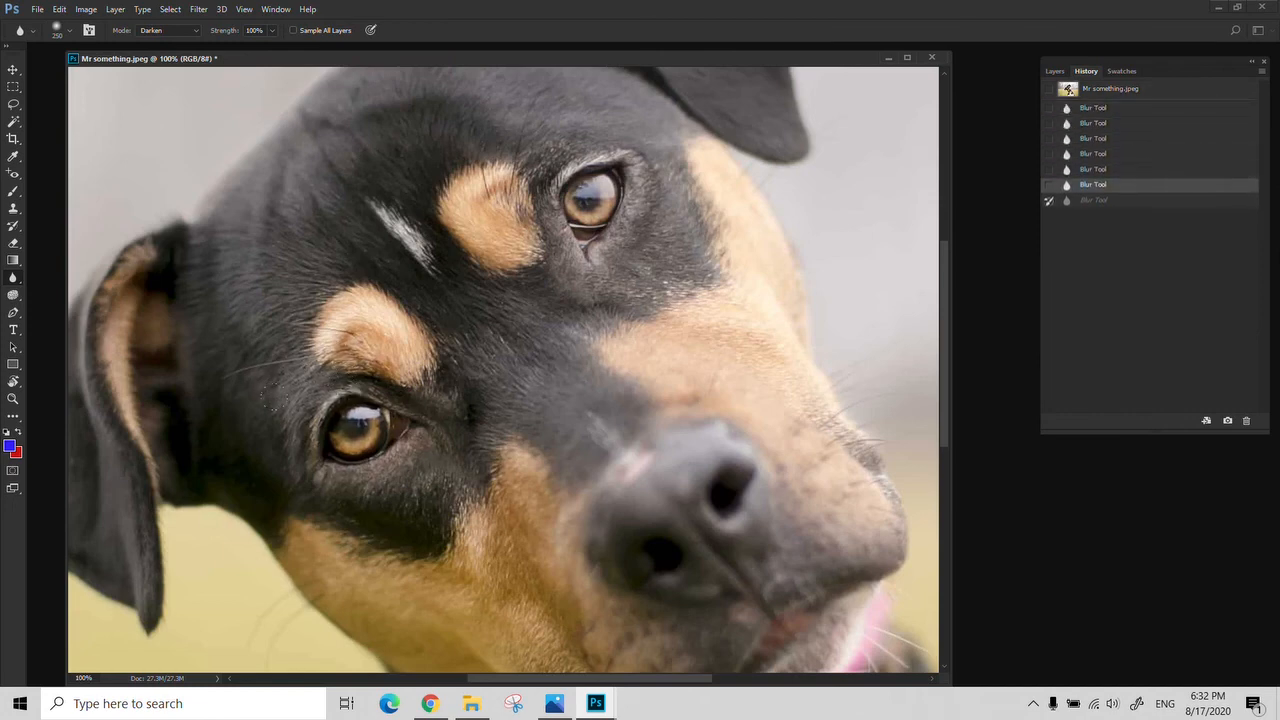
key(ctrl+shift+z)
key(ctrl+shift+z)
key(ctrl+shift+z)
key(ctrl+shift+z)
key(ctrl+shift+z)
key(ctrl+shift+z)
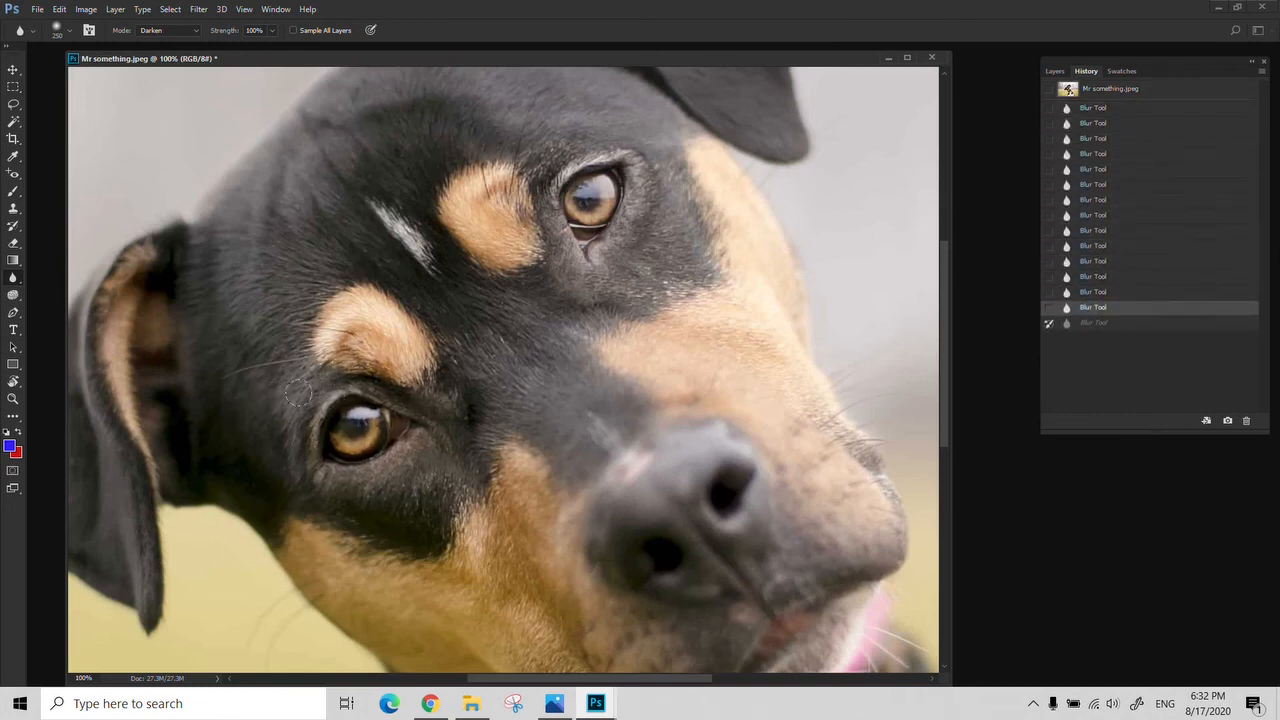
click(1228, 421)
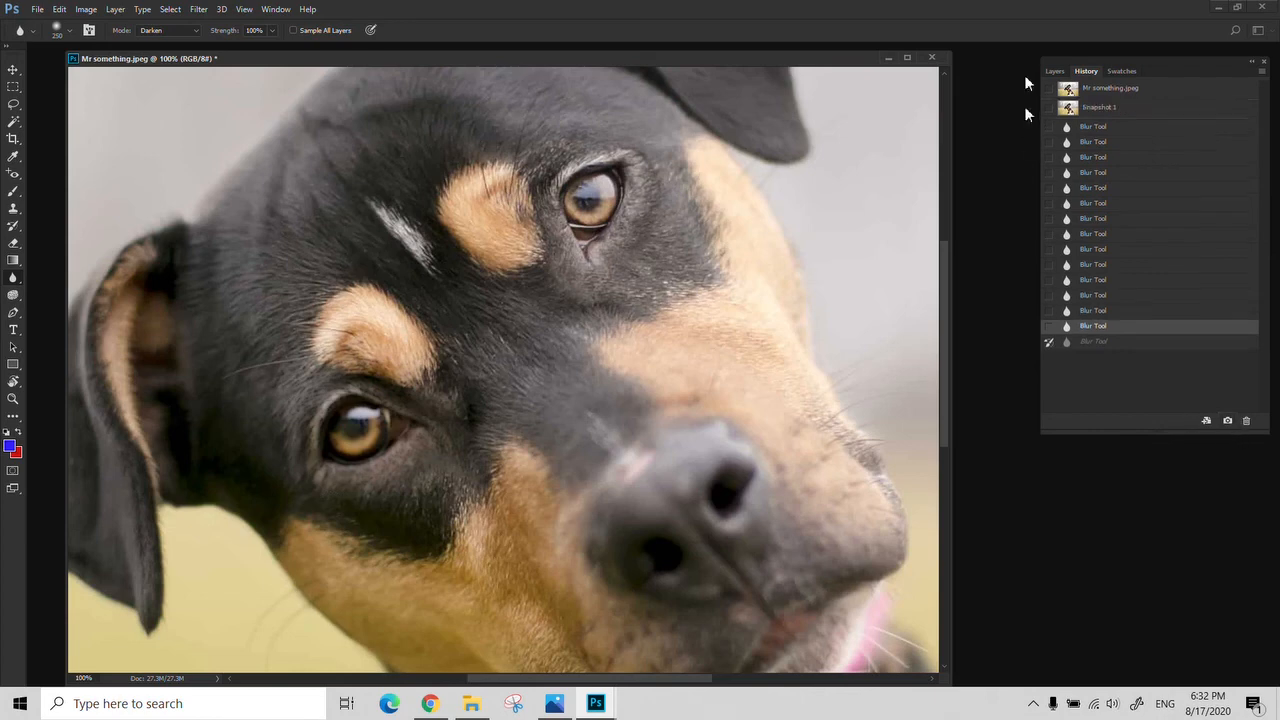
Revert to the opening snapshot and blur the fur above and beside the dog's lower eye in Lighten mode.
click(1120, 88)
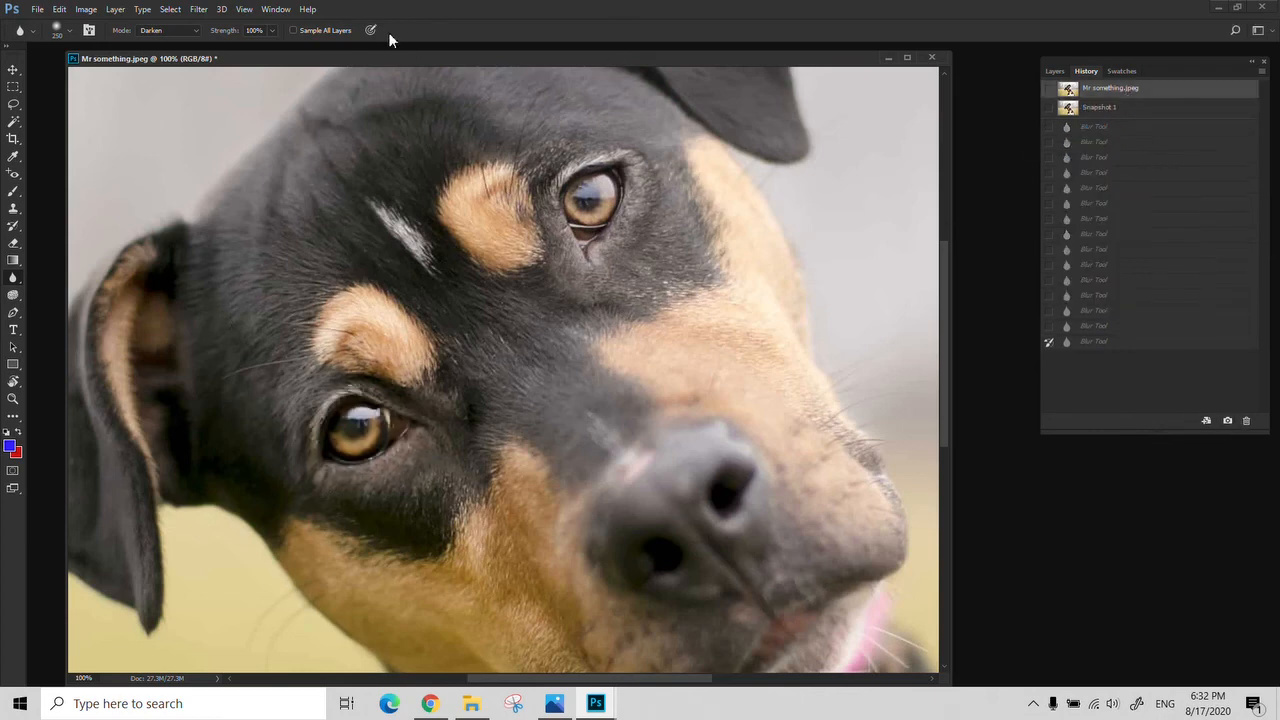
click(190, 30)
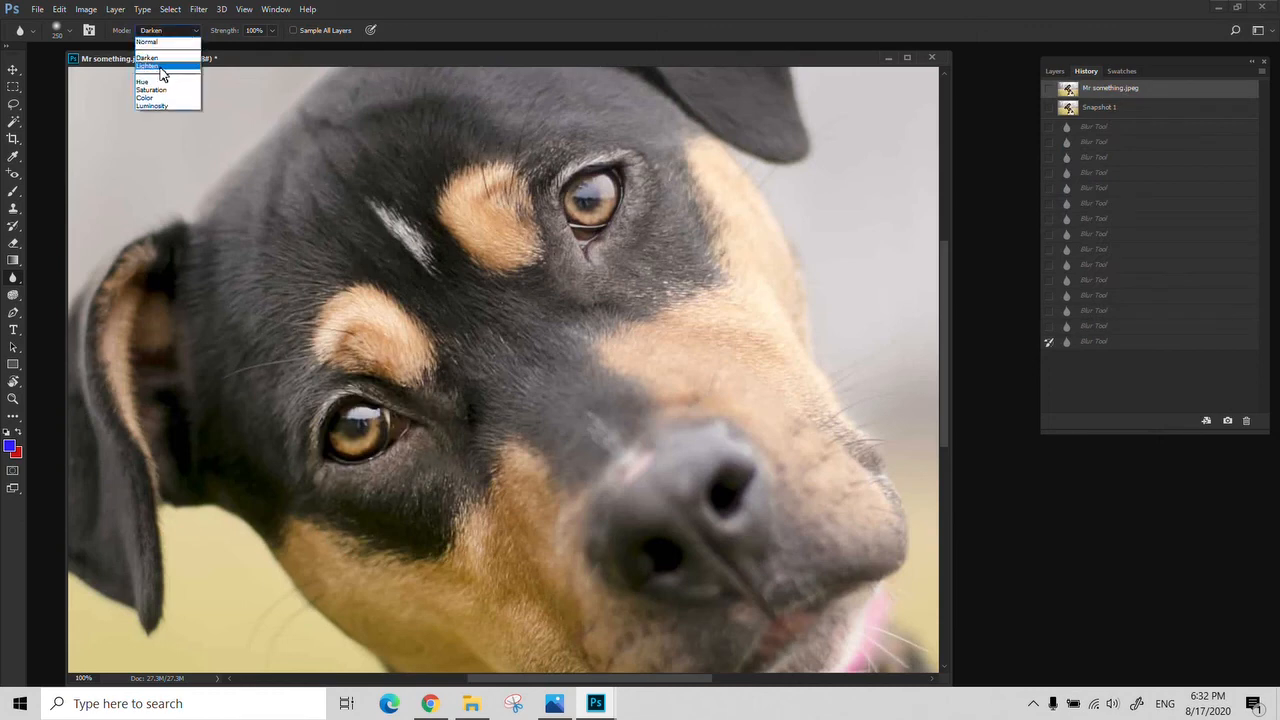
click(160, 66)
click(350, 405)
click(345, 400)
click(325, 392)
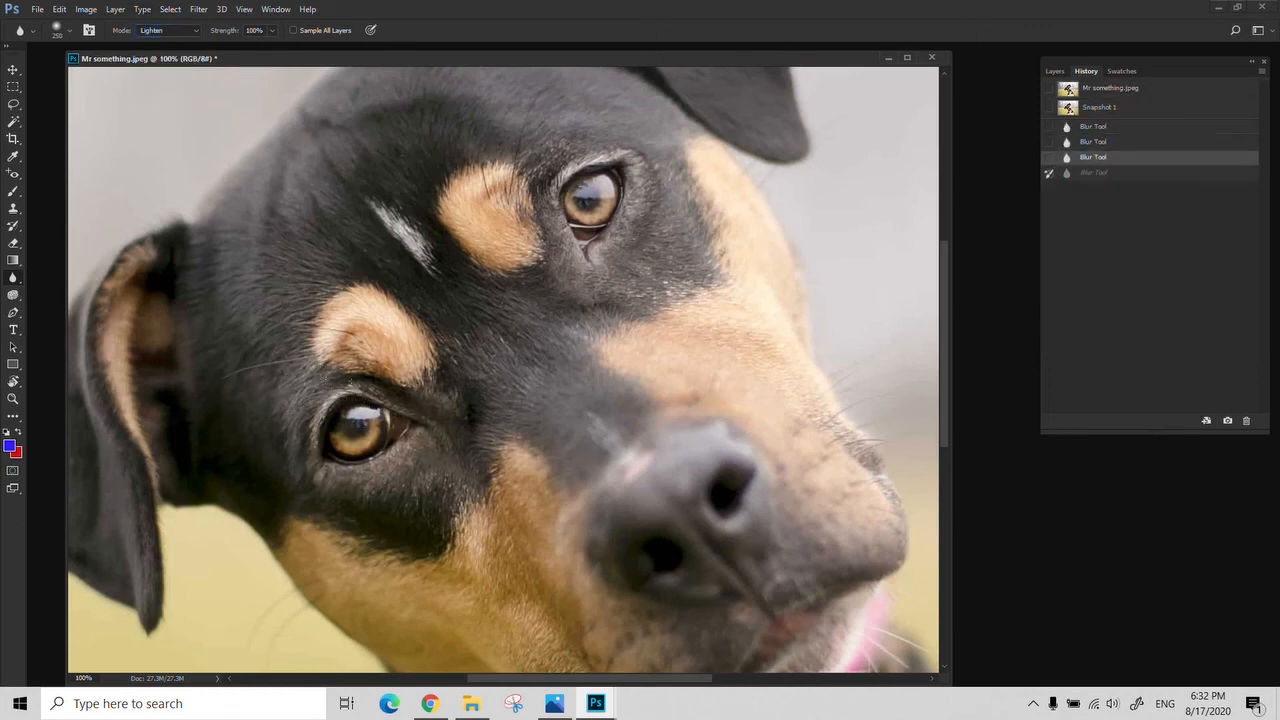
click(305, 388)
click(295, 385)
click(285, 382)
click(270, 378)
click(260, 376)
click(260, 376)
click(262, 377)
click(264, 378)
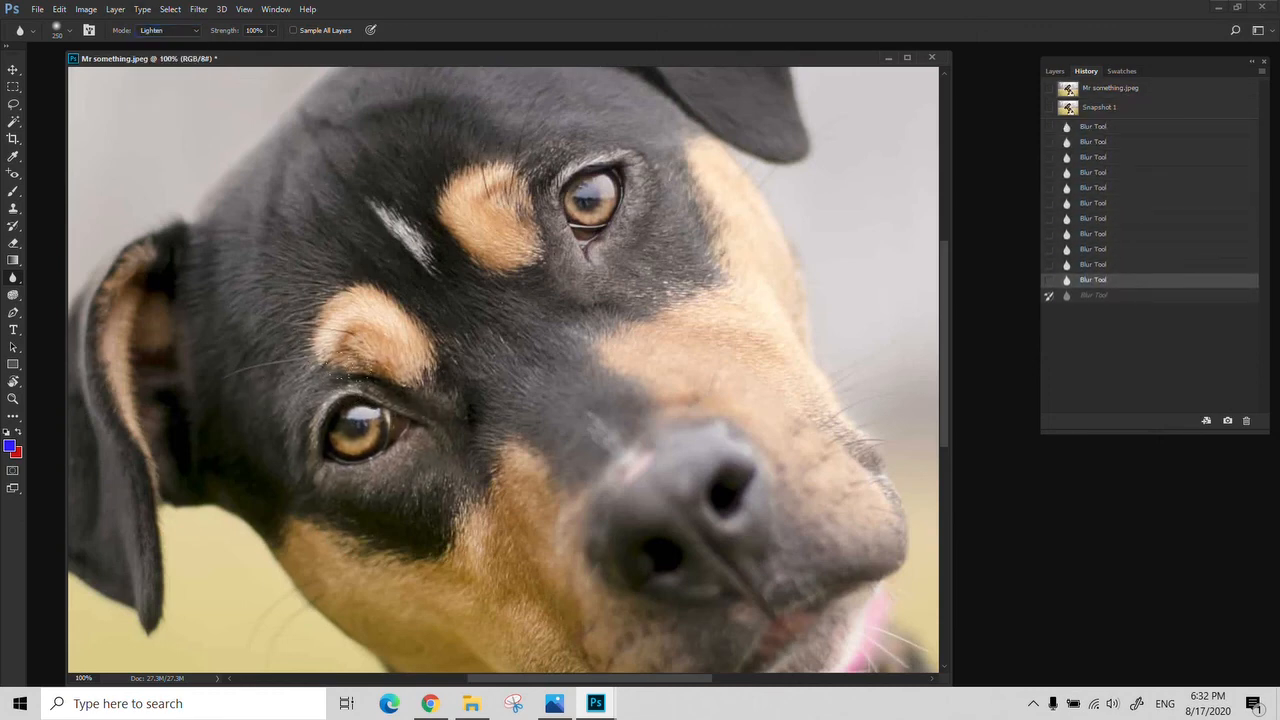
Finish blurring the fur beside the dog's lower eye in Lighten mode and save the result as a new history snapshot.
click(266, 380)
click(268, 382)
click(270, 384)
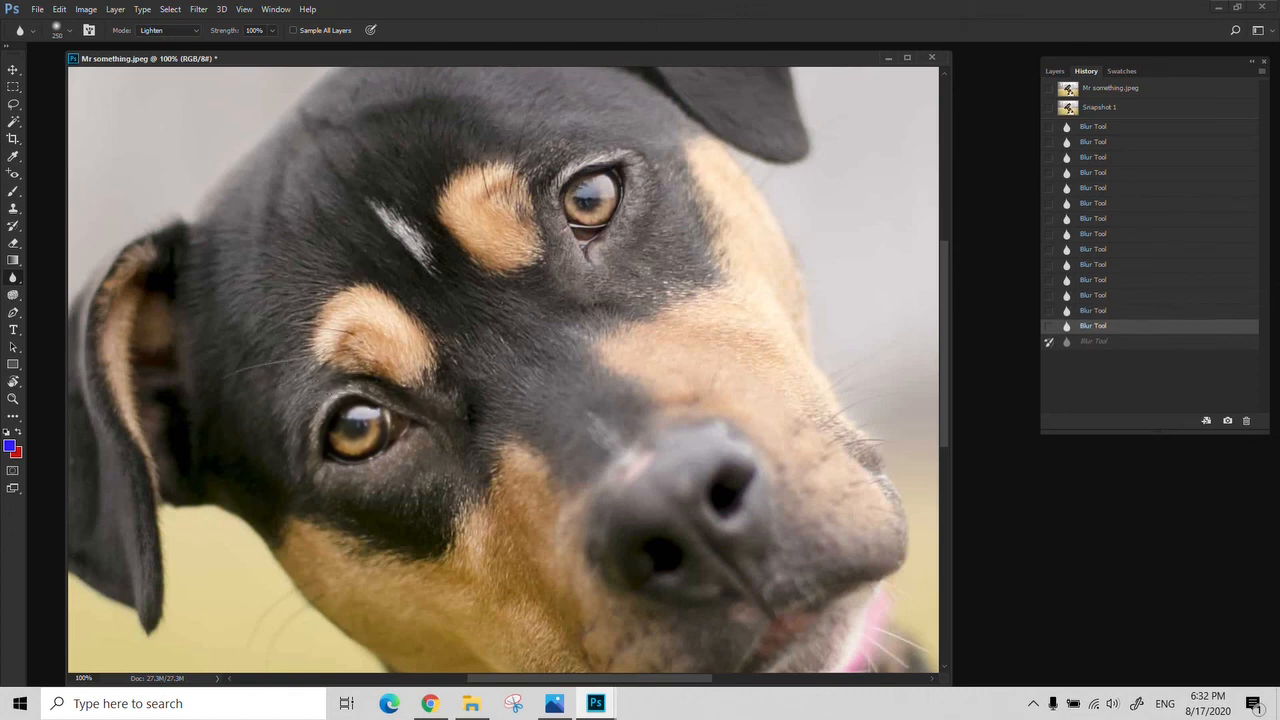
click(1228, 420)
Compare the Darken and Lighten blur results by switching between Snapshot 1 and Snapshot 2.
click(1105, 107)
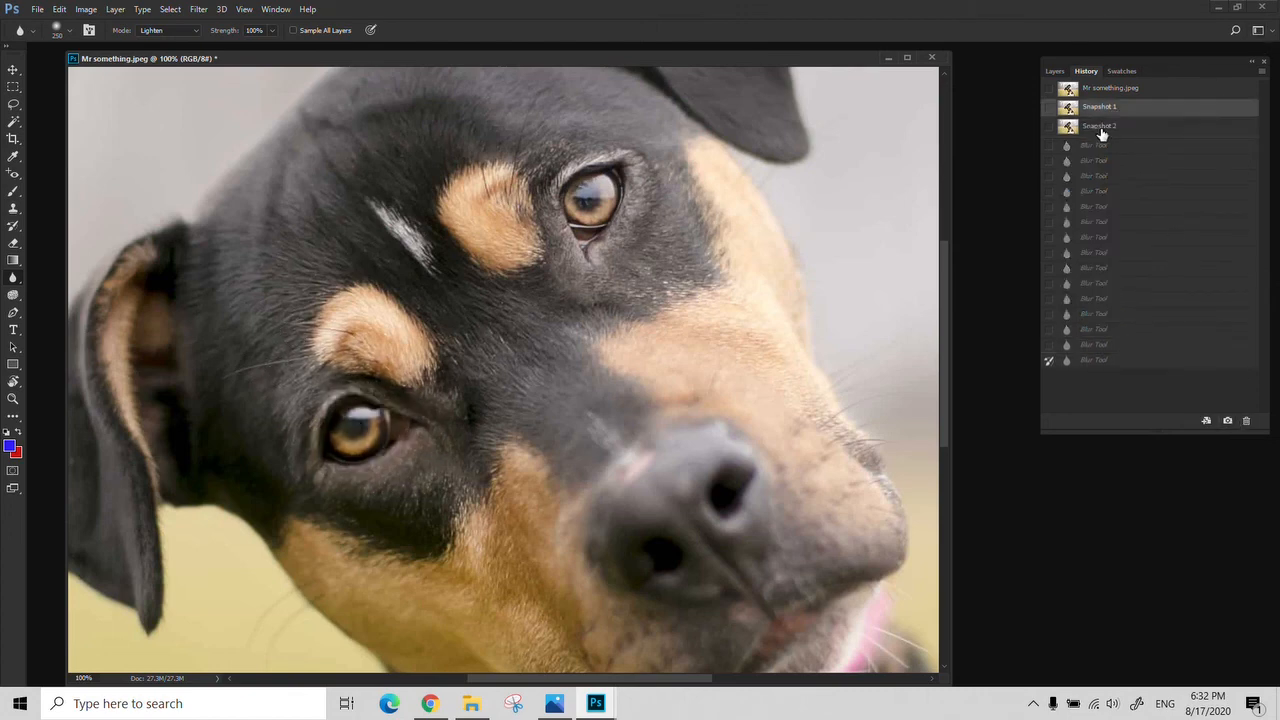
click(1100, 127)
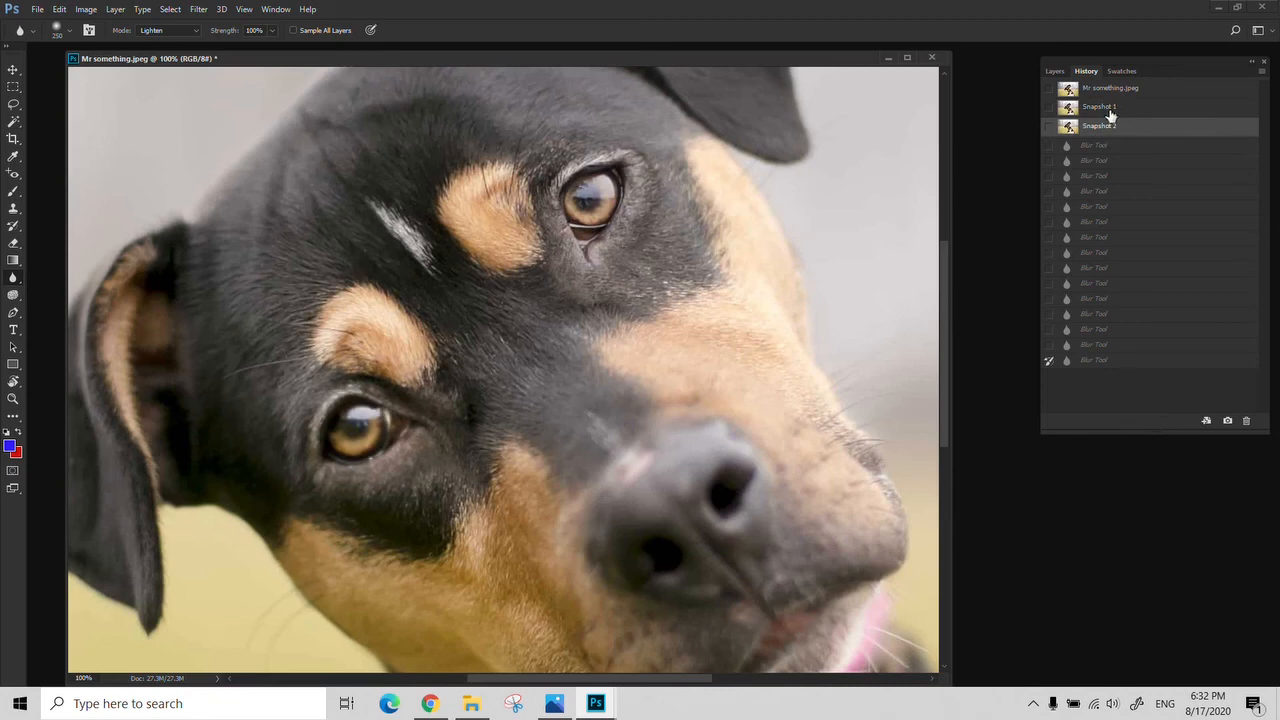
click(1110, 108)
click(1110, 130)
click(1110, 108)
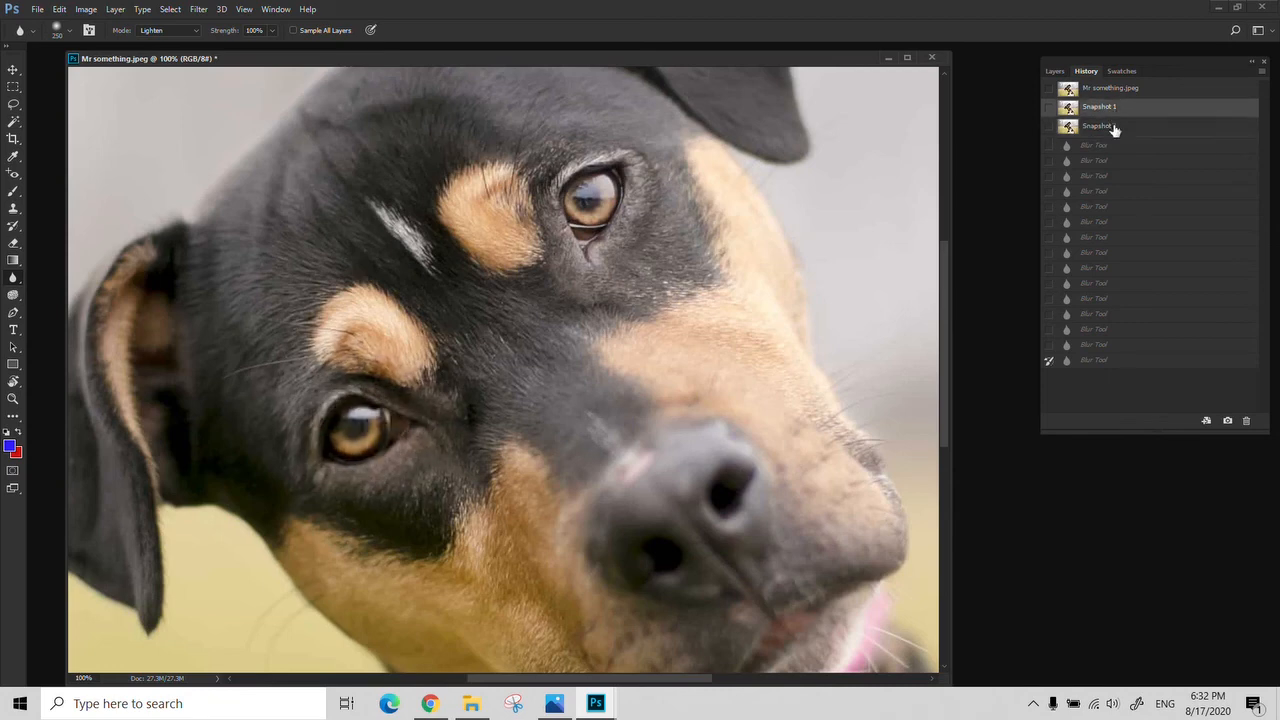
click(1114, 130)
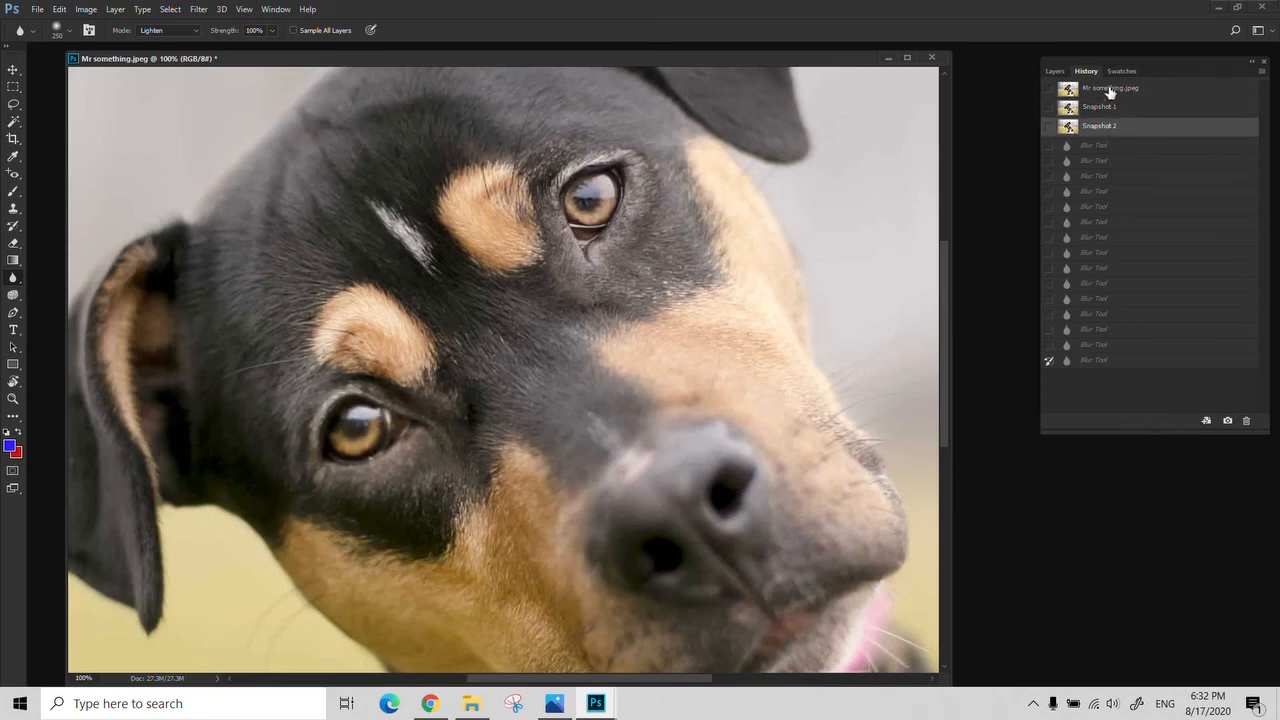
Revert to the opening snapshot and blur the dog's lower eye in Normal mode.
click(1108, 88)
click(170, 31)
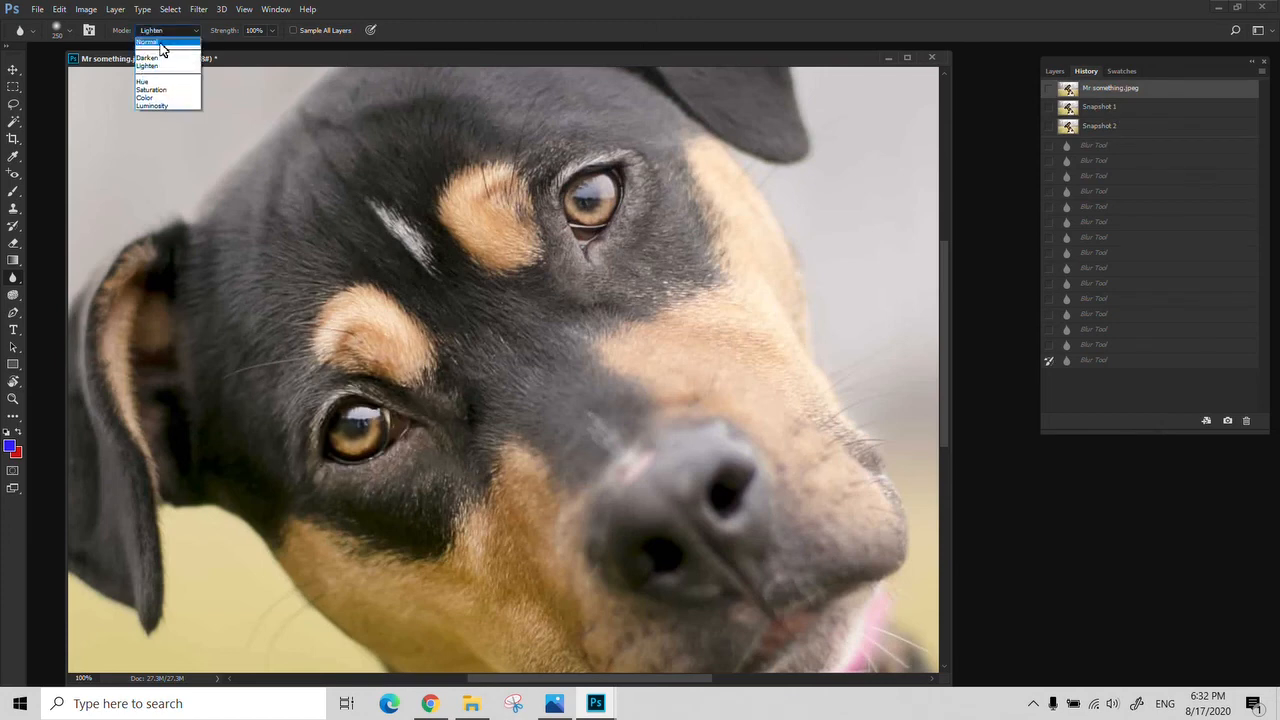
click(160, 43)
click(362, 430)
click(362, 430)
click(362, 430)
click(362, 430)
click(362, 430)
click(362, 430)
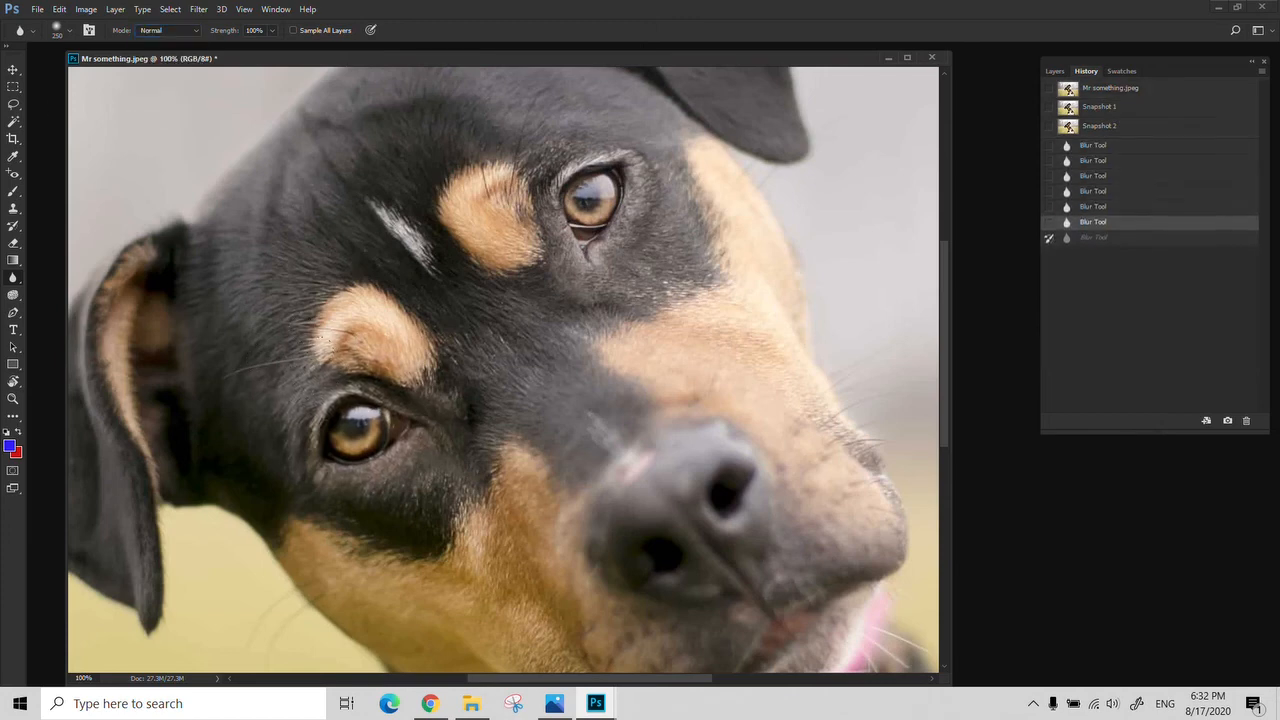
click(362, 430)
click(362, 430)
click(362, 430)
click(362, 430)
click(362, 430)
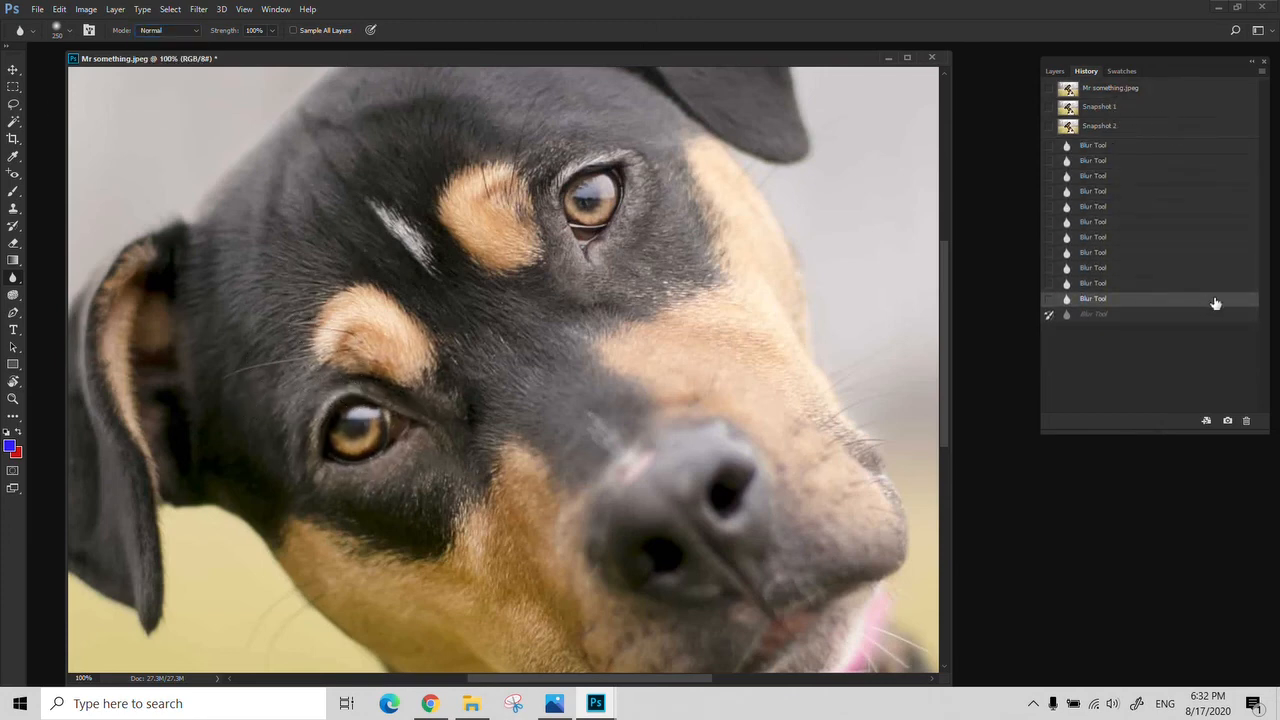
Save the Normal-mode blur as a new history snapshot and compare it with Snapshot 1 and Snapshot 2.
click(1227, 420)
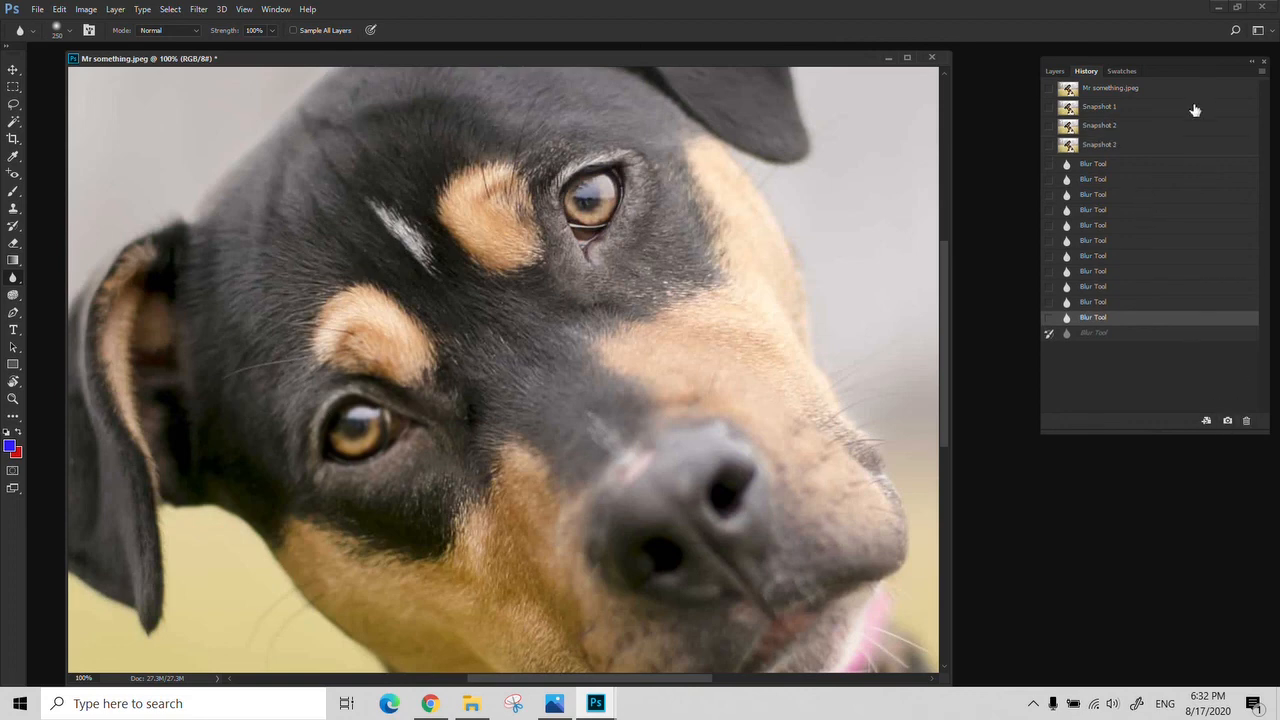
click(1108, 146)
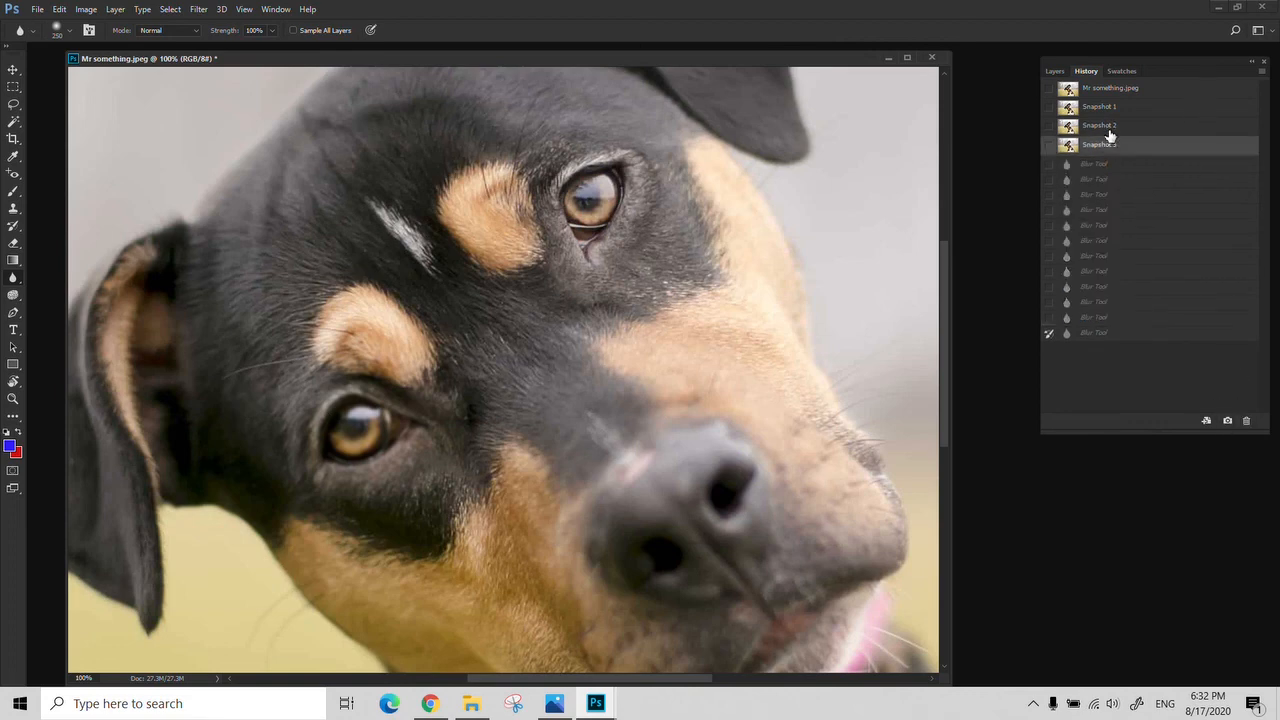
click(1100, 126)
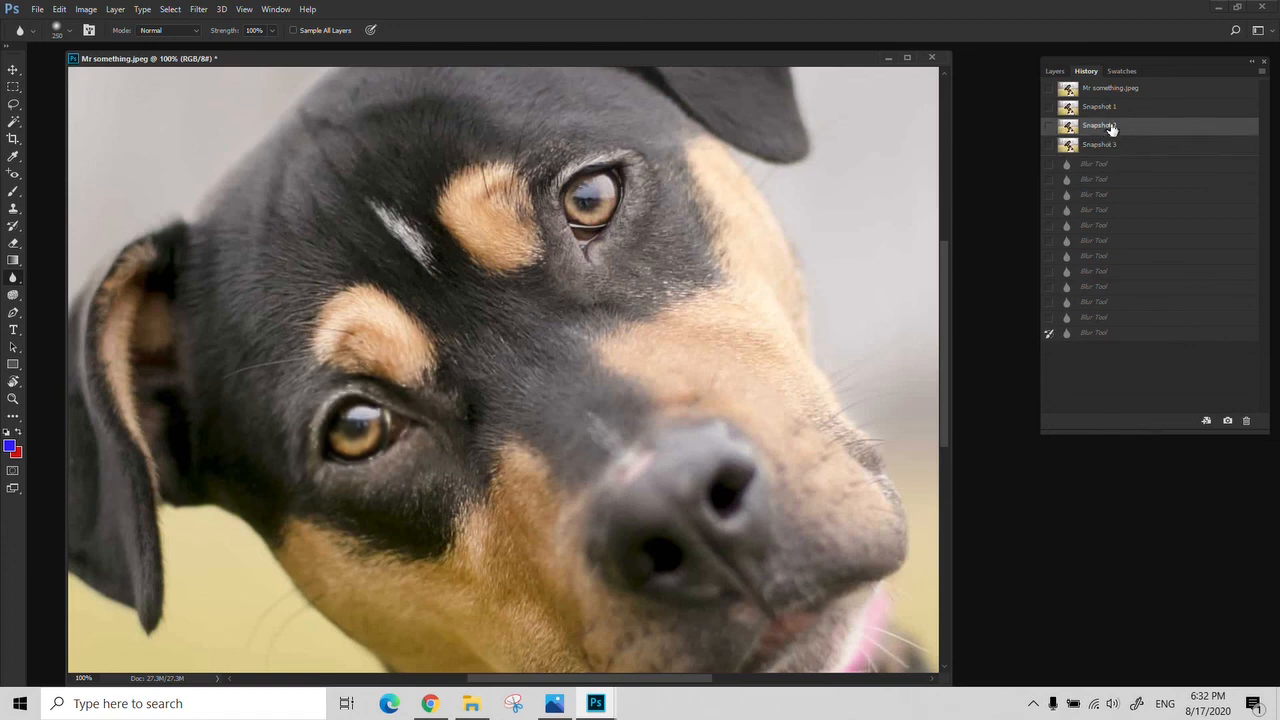
click(1111, 116)
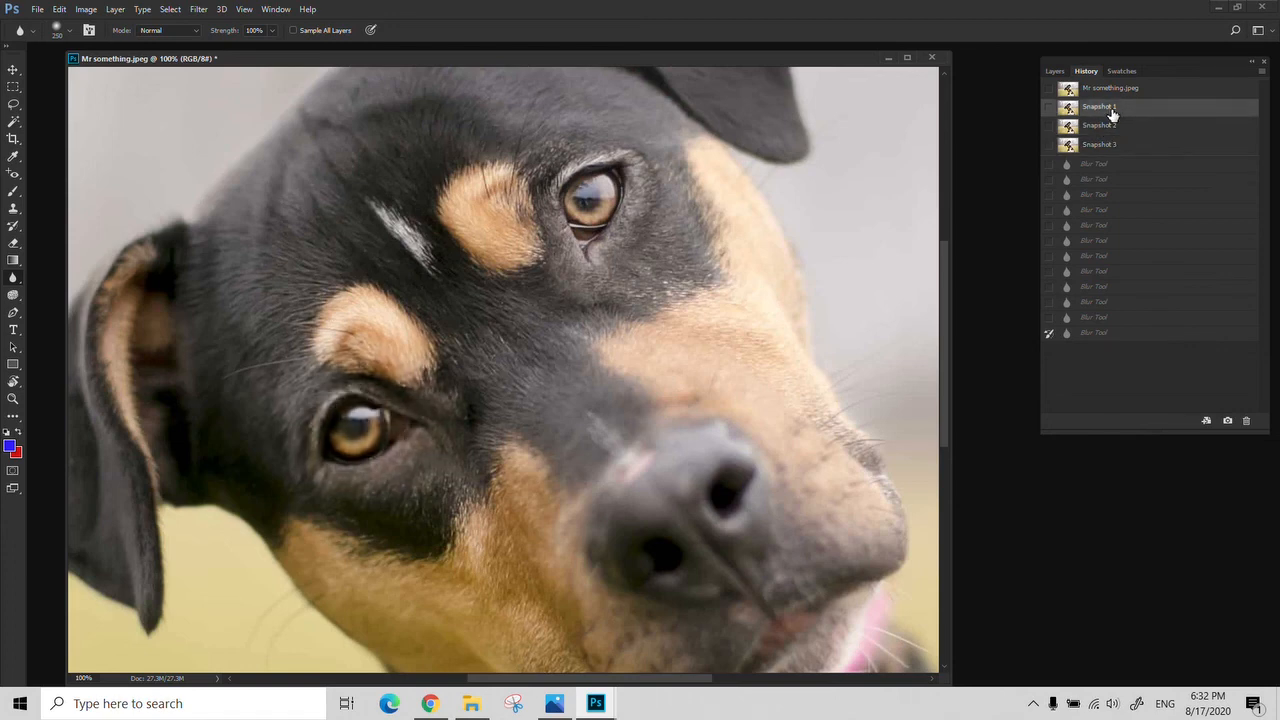
click(1109, 126)
click(1107, 147)
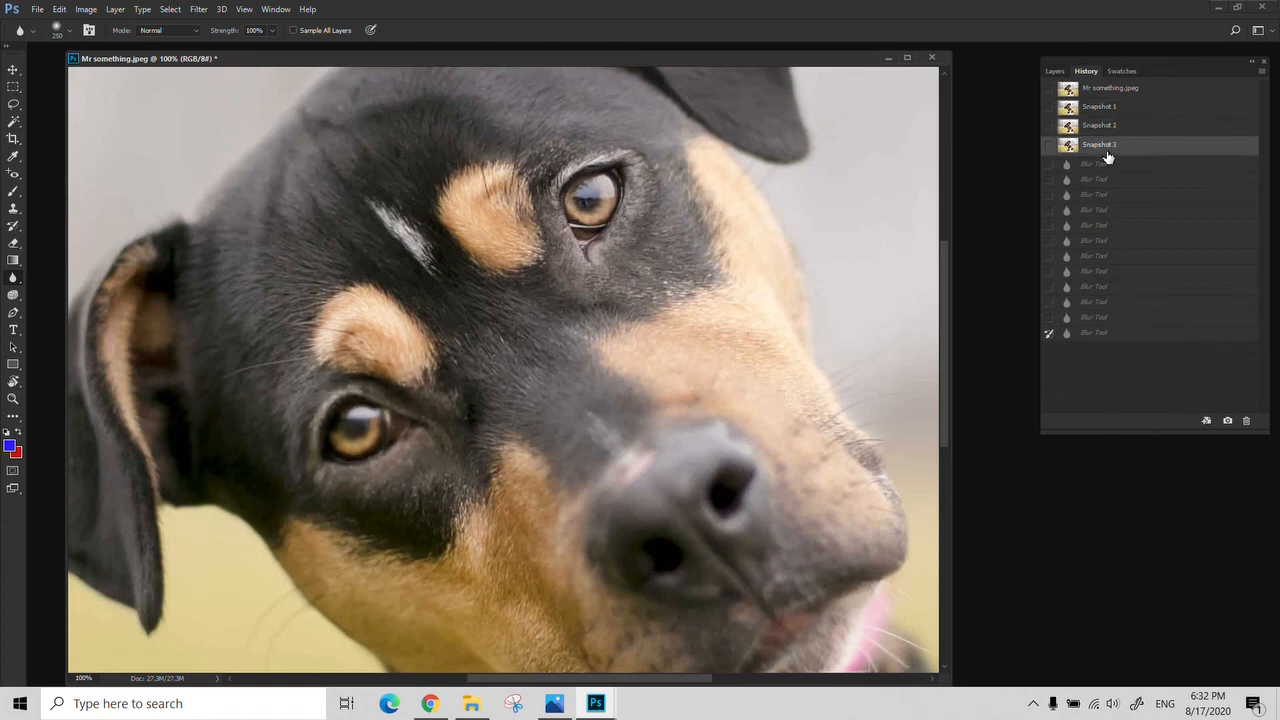
Sharpen the dog's upper eye with the Sharpen tool in Normal mode at 100% strength.
right_click(13, 278)
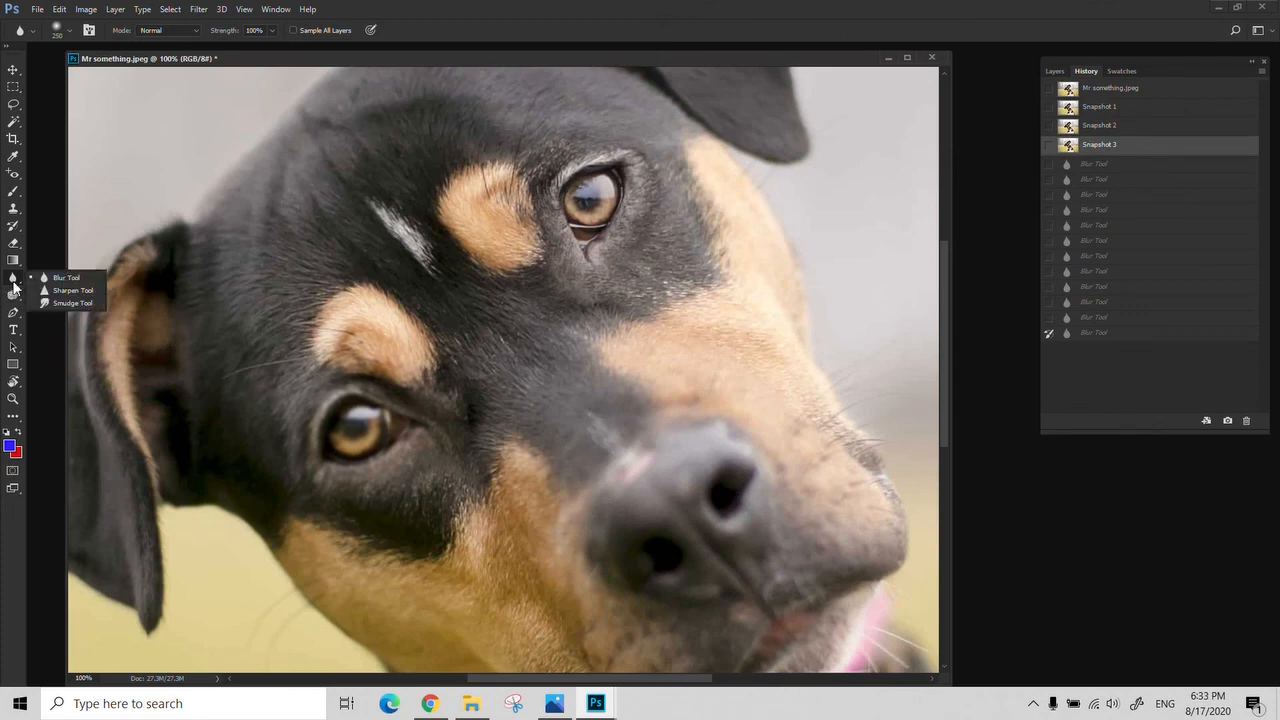
click(60, 290)
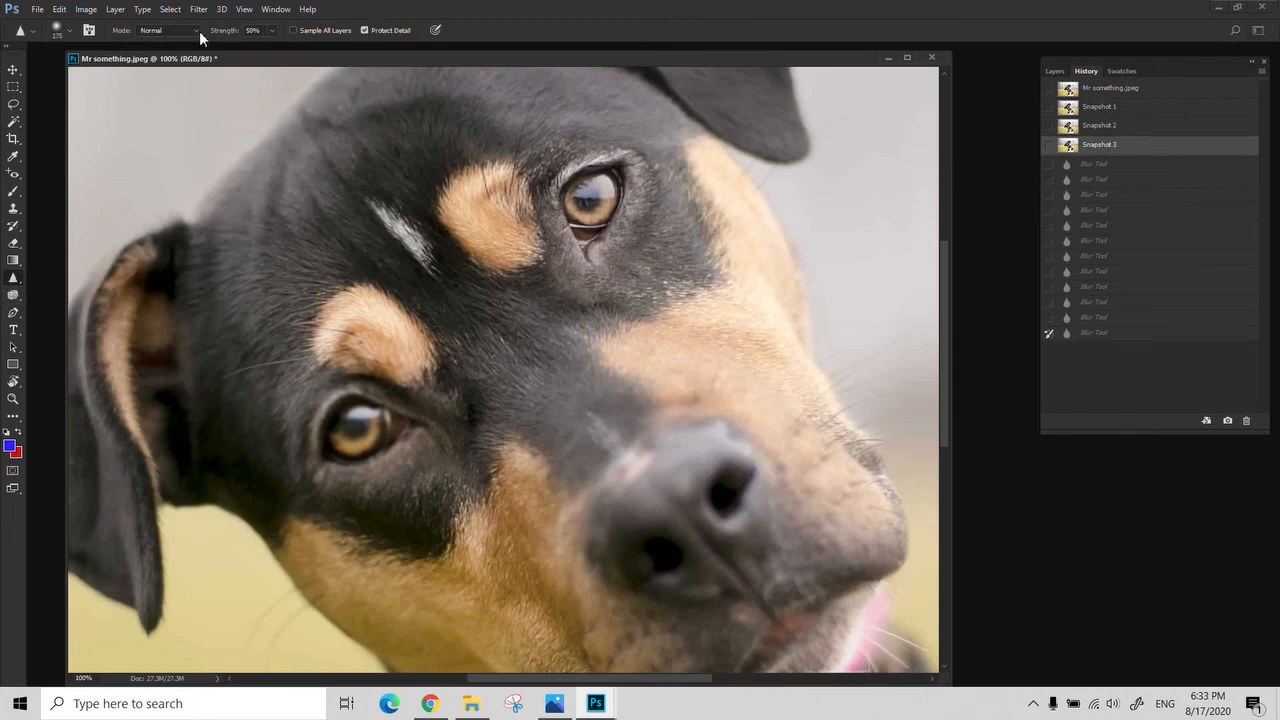
click(197, 31)
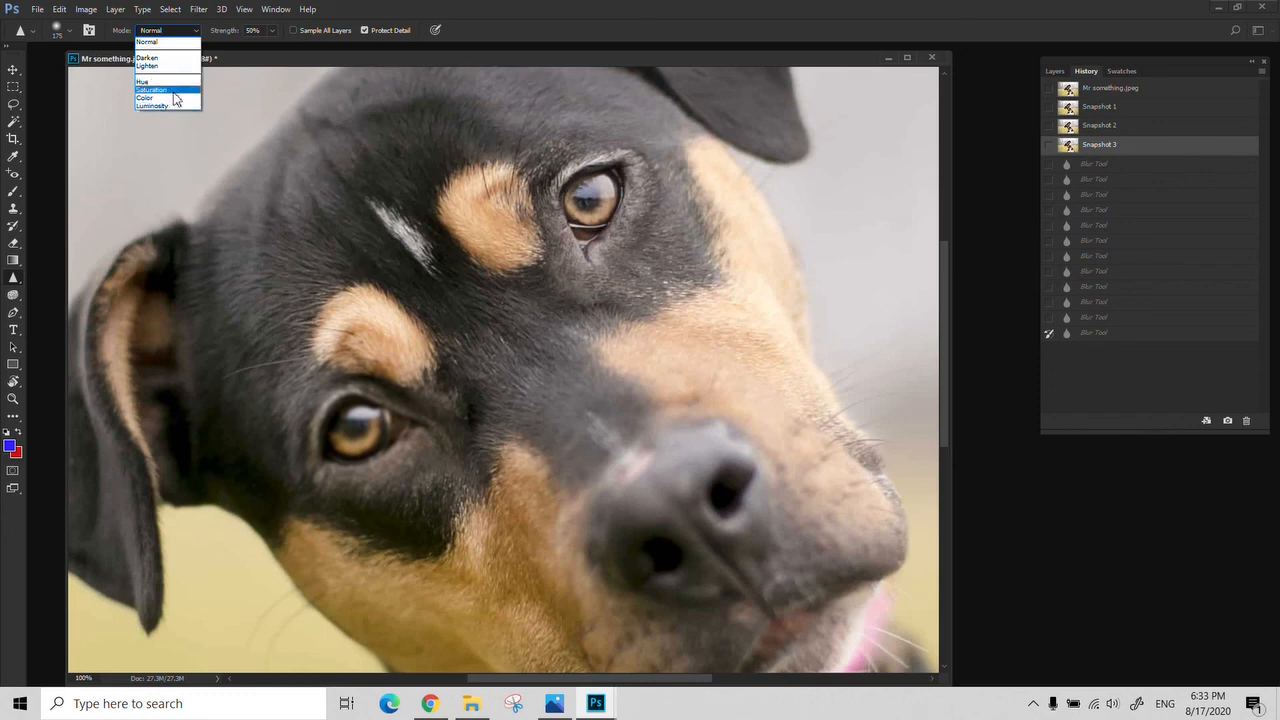
click(193, 33)
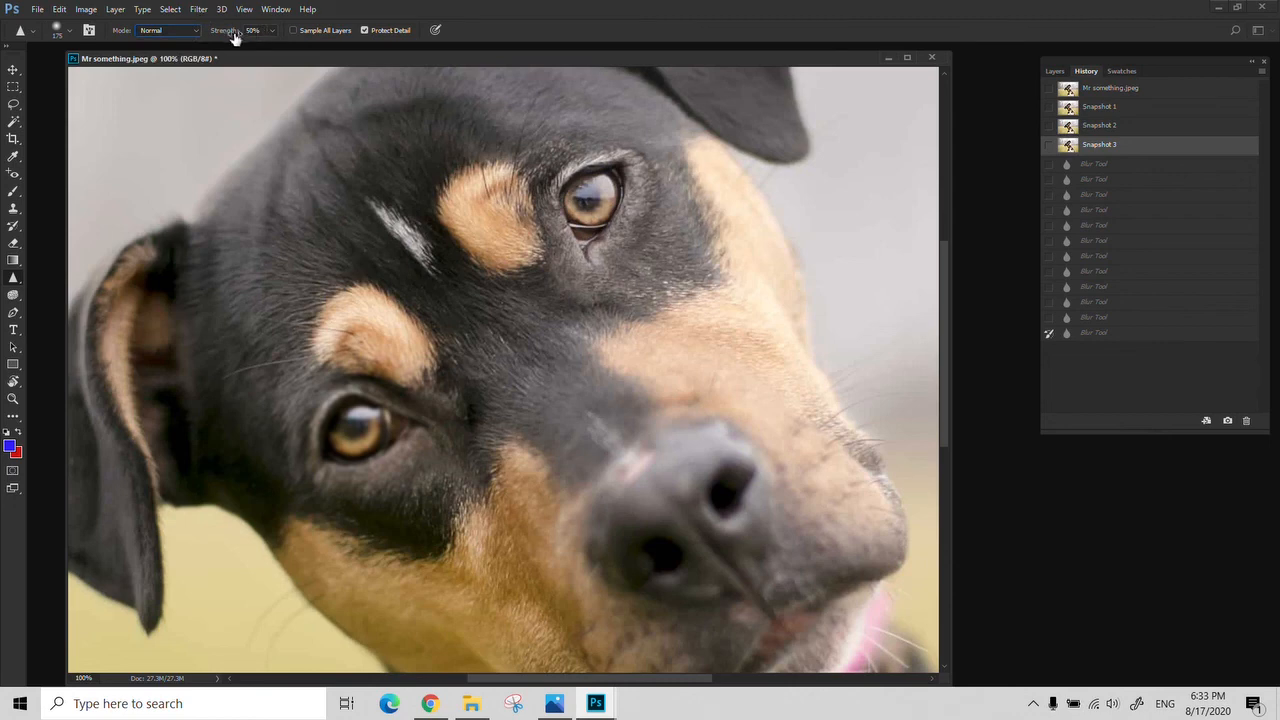
click(271, 31)
drag(274, 50, 302, 46)
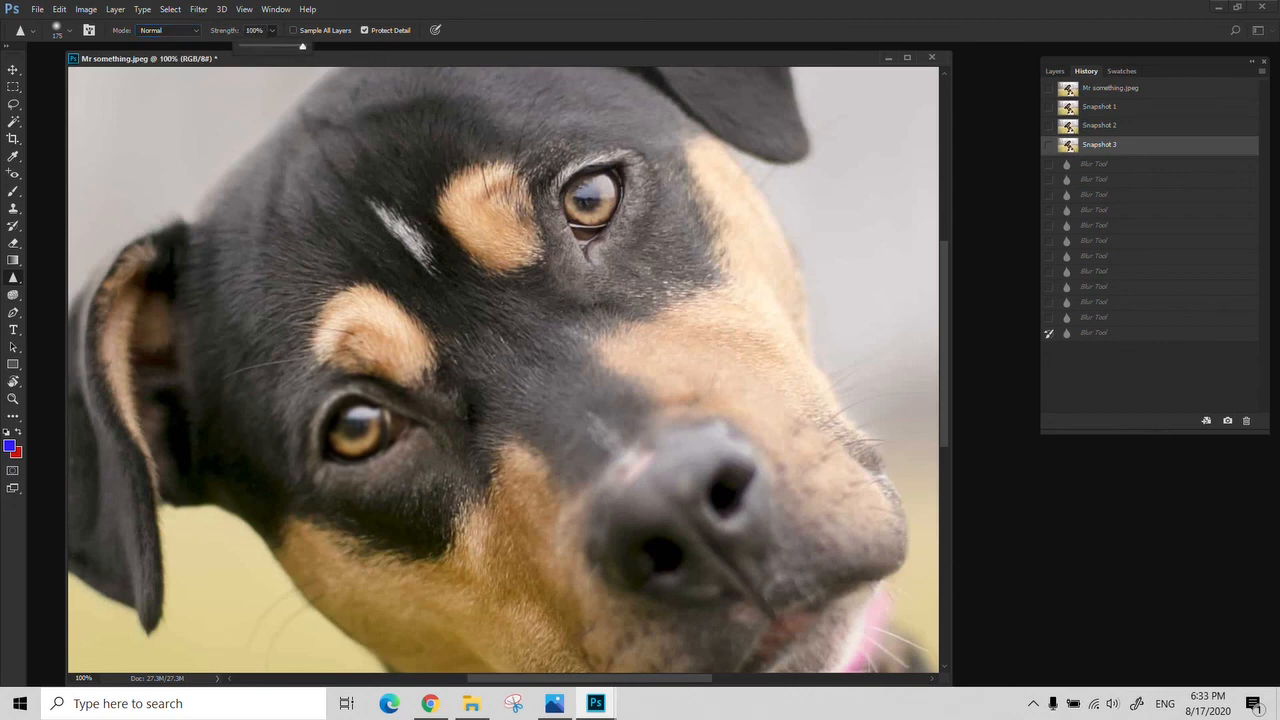
drag(590, 208, 592, 203)
mouse_move(590, 206)
mouse_down()
mouse_move(582, 222)
mouse_move(598, 184)
mouse_up()
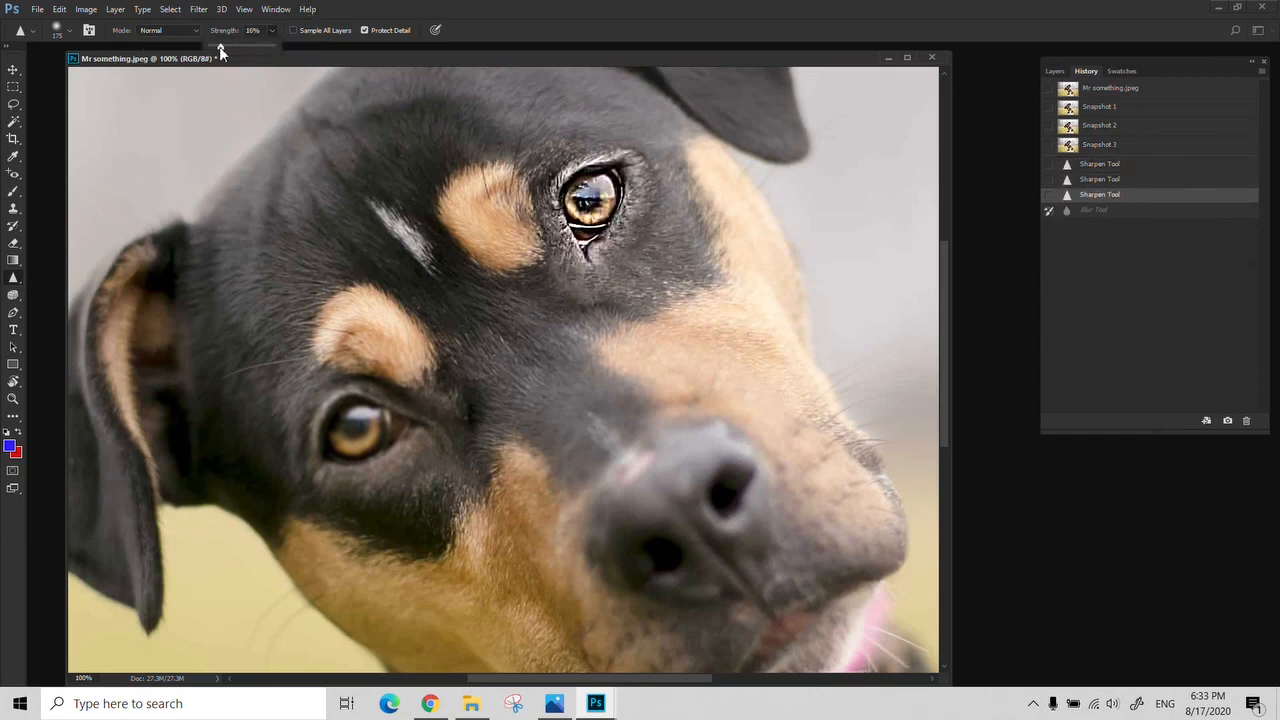
Sharpen the upper eye and the fur below it at 14% strength, and revert to the opening snapshot.
click(592, 208)
click(592, 208)
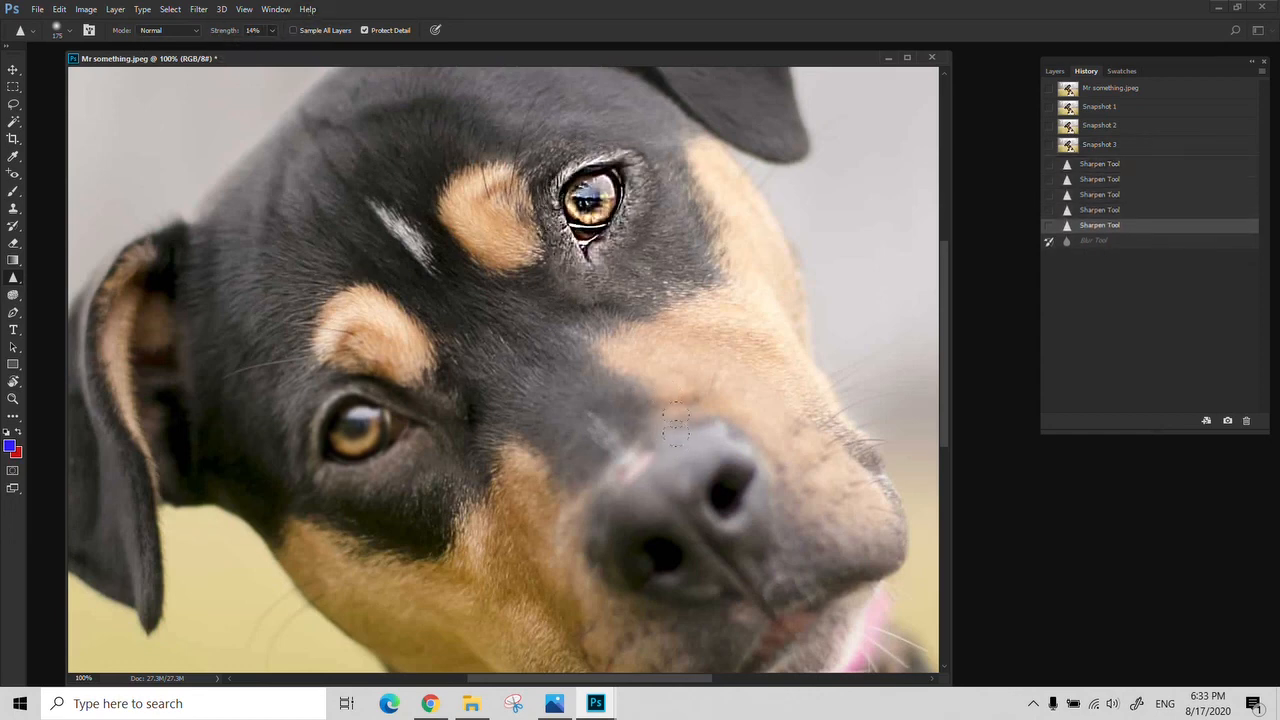
click(592, 208)
click(592, 208)
click(592, 208)
click(592, 208)
mouse_move(628, 262)
mouse_down()
mouse_move(672, 280)
mouse_move(616, 300)
mouse_up()
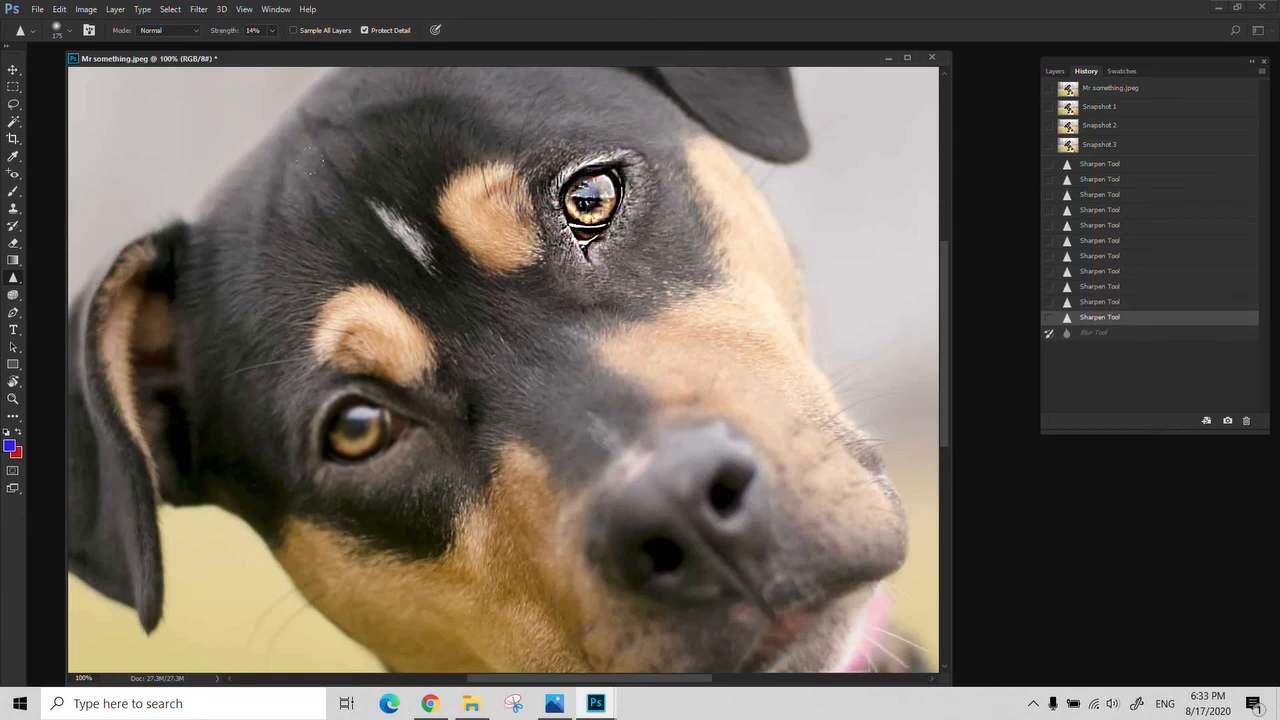
click(1105, 88)
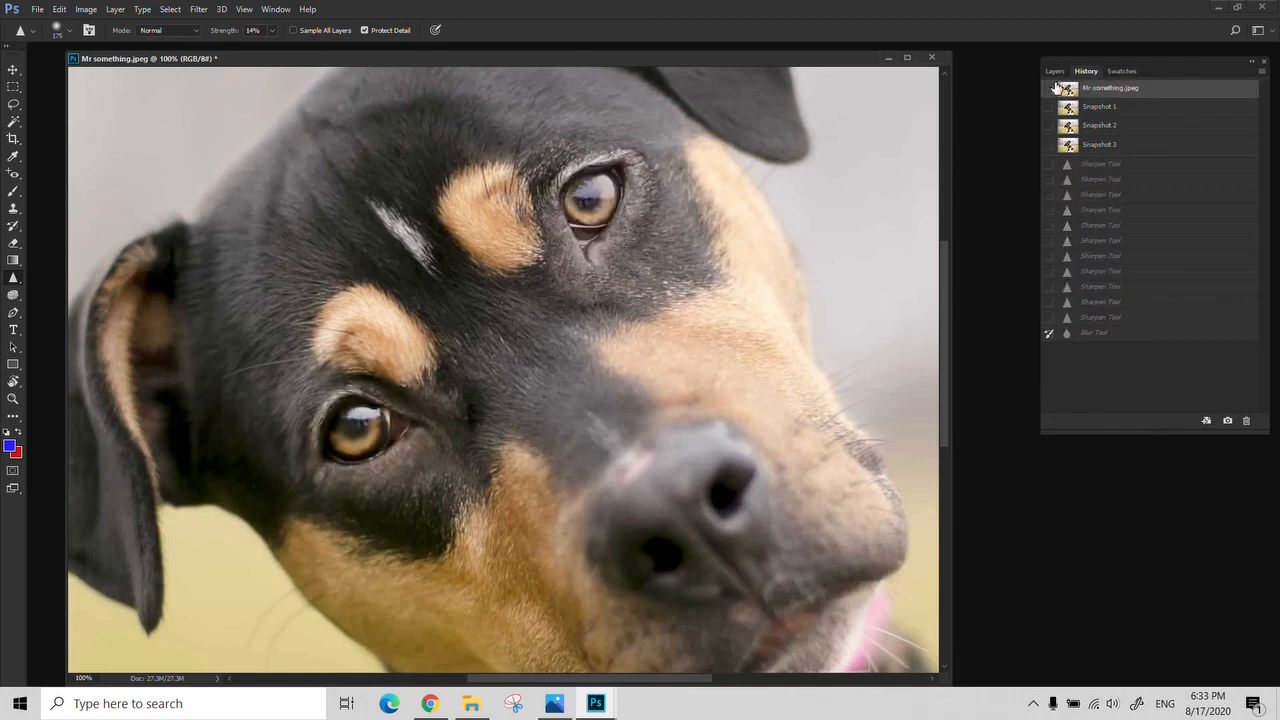
Smudge the edge of the dog's jaw outward into the background with a 175 px Smudge tool at 21% strength.
right_click(13, 279)
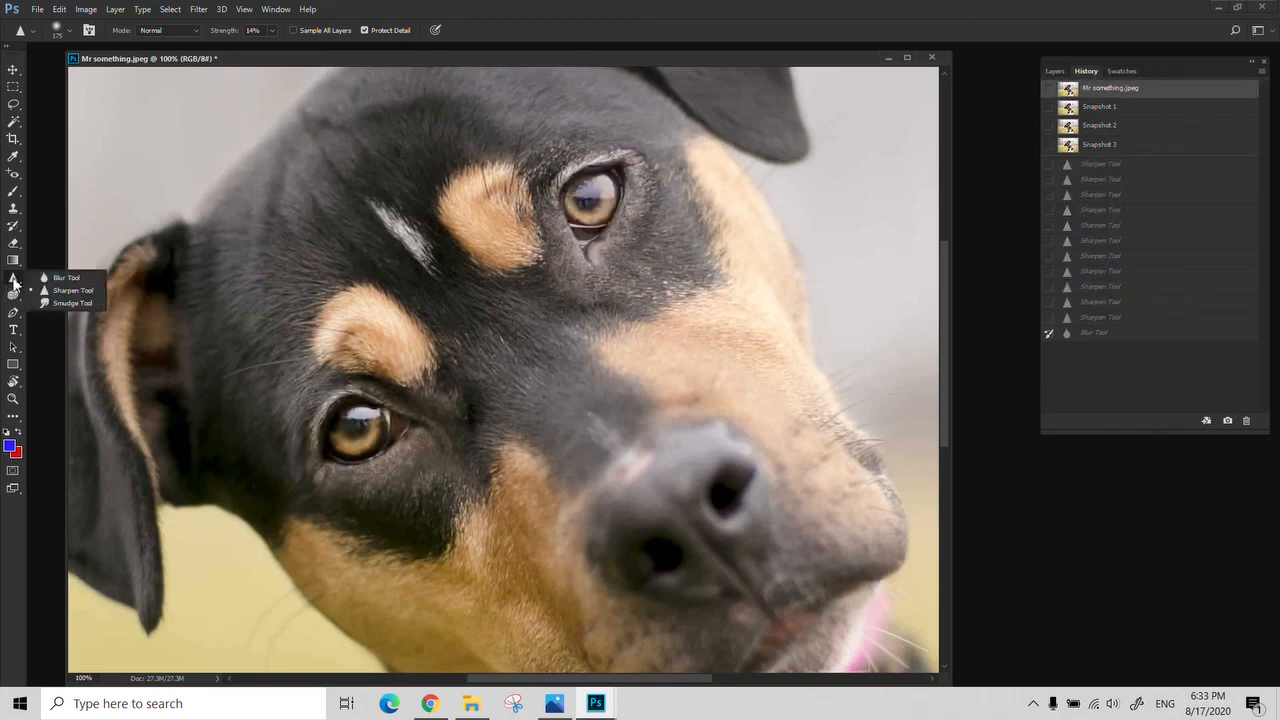
click(73, 304)
mouse_move(259, 377)
mouse_down()
mouse_move(340, 288)
mouse_move(359, 287)
mouse_up()
drag(380, 403, 272, 320)
drag(334, 480, 354, 425)
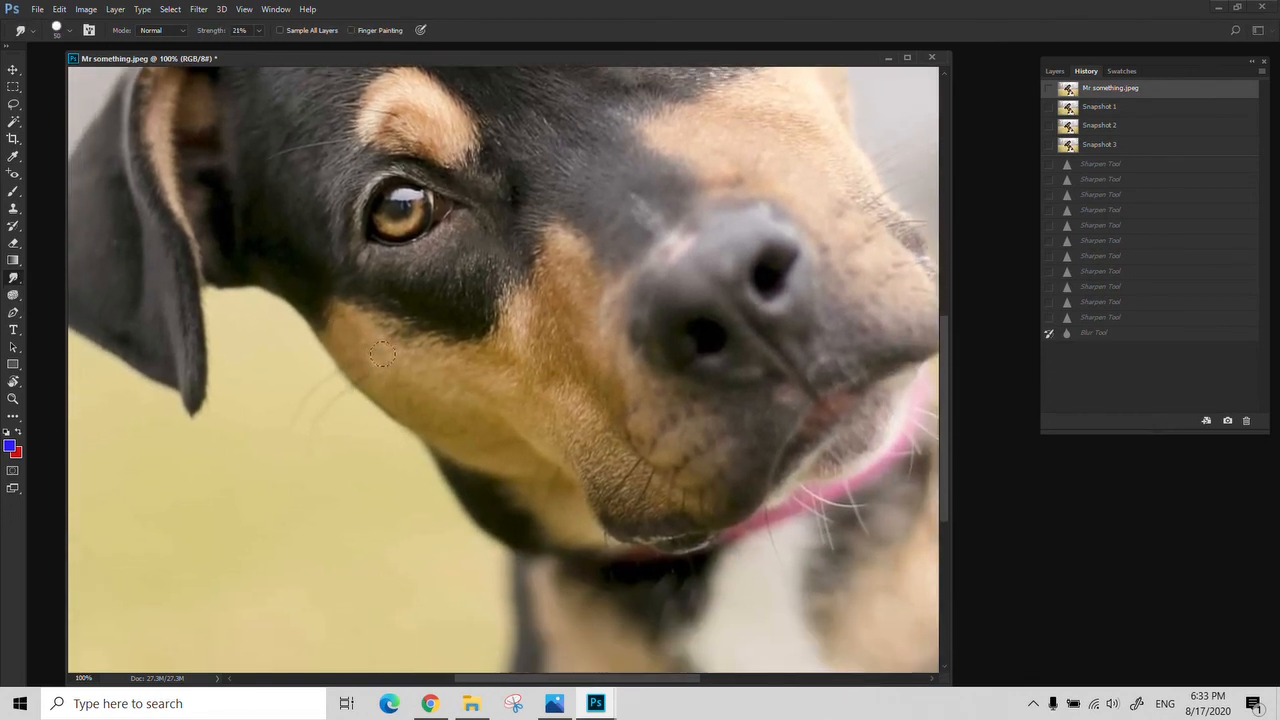
mouse_move(349, 377)
mouse_down()
mouse_move(437, 397)
mouse_move(440, 351)
mouse_up()
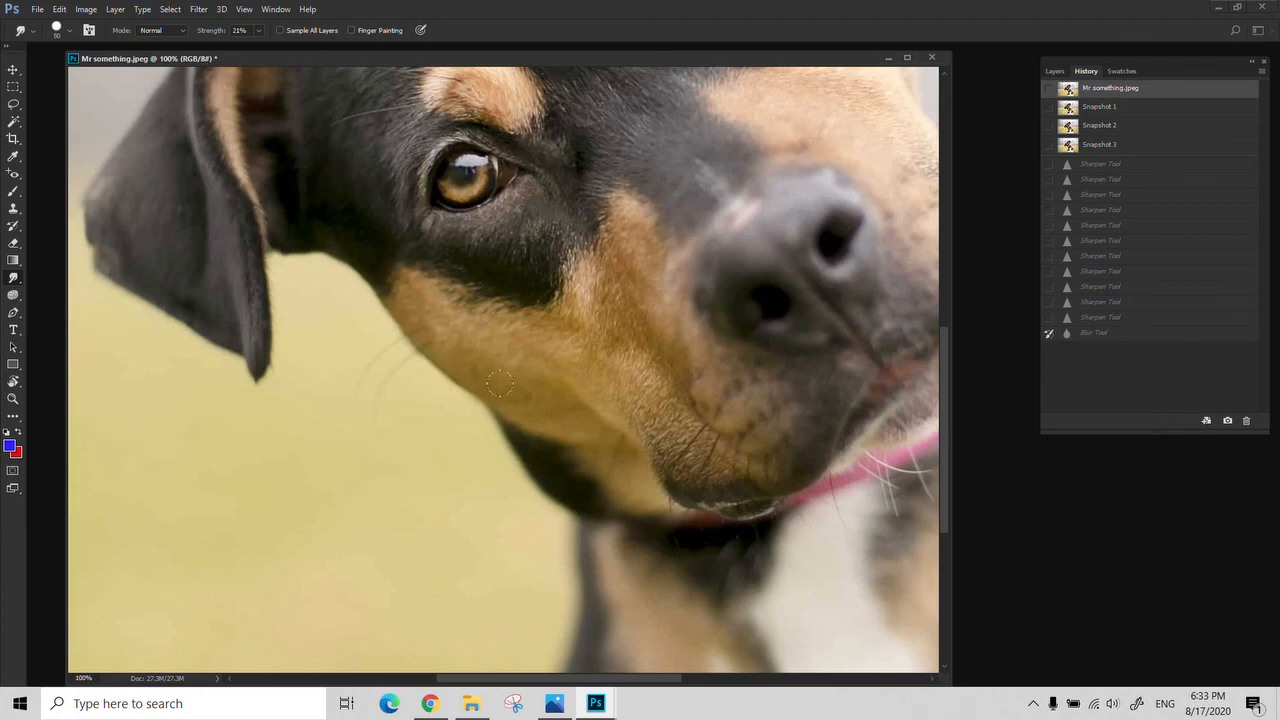
key(bracketright)
key(bracketright)
key(bracketright)
drag(432, 327, 497, 432)
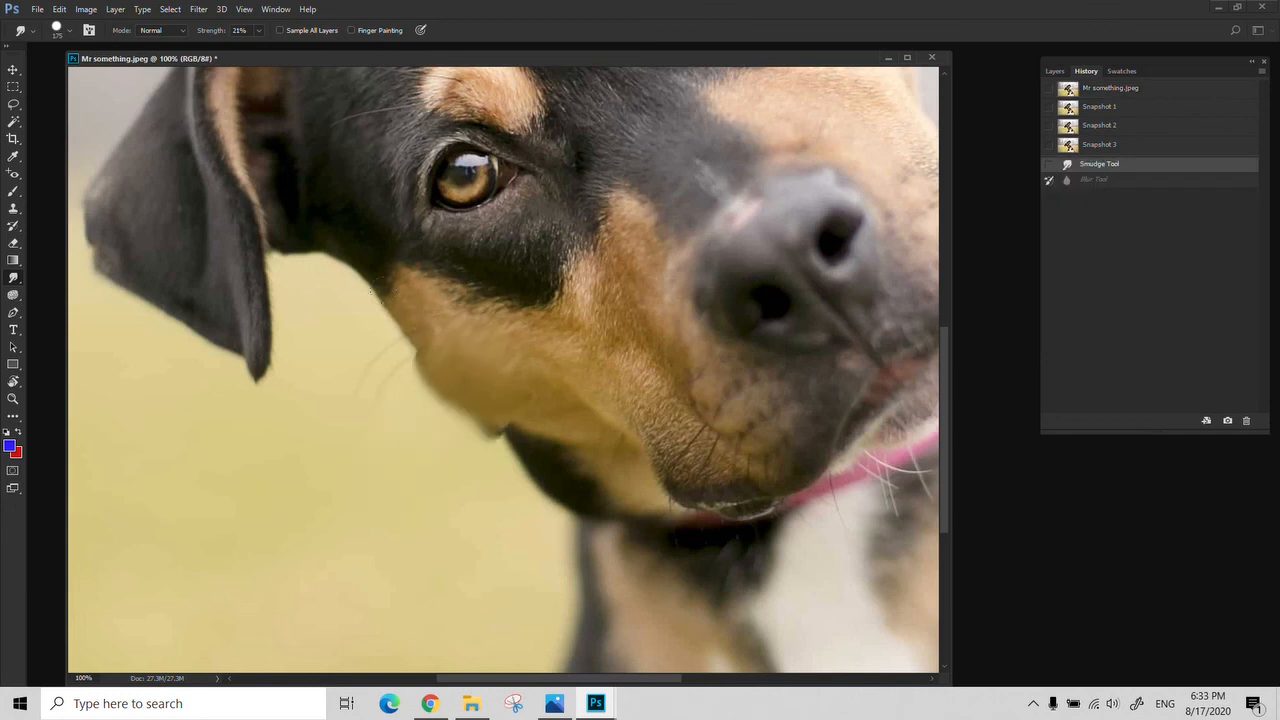
drag(445, 300, 400, 415)
drag(479, 383, 548, 505)
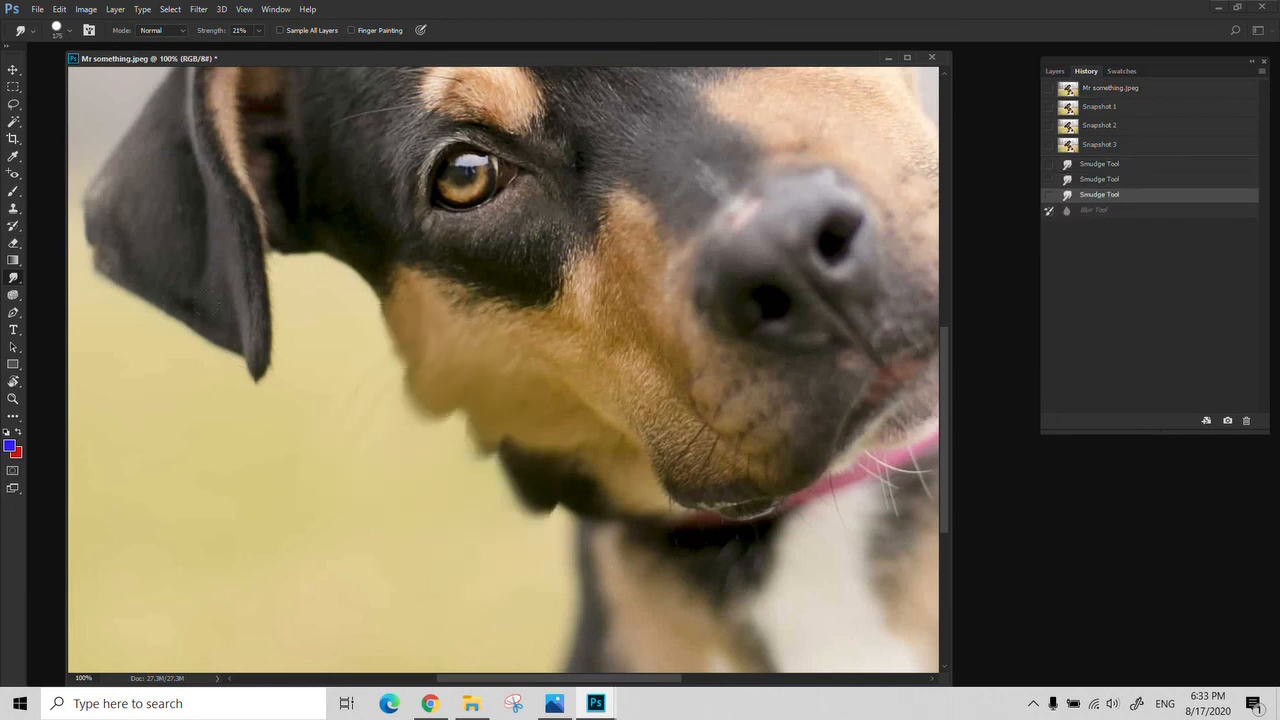
Smudge the lower edge of the dog's hanging ear into the background at 21% strength.
drag(108, 287, 346, 363)
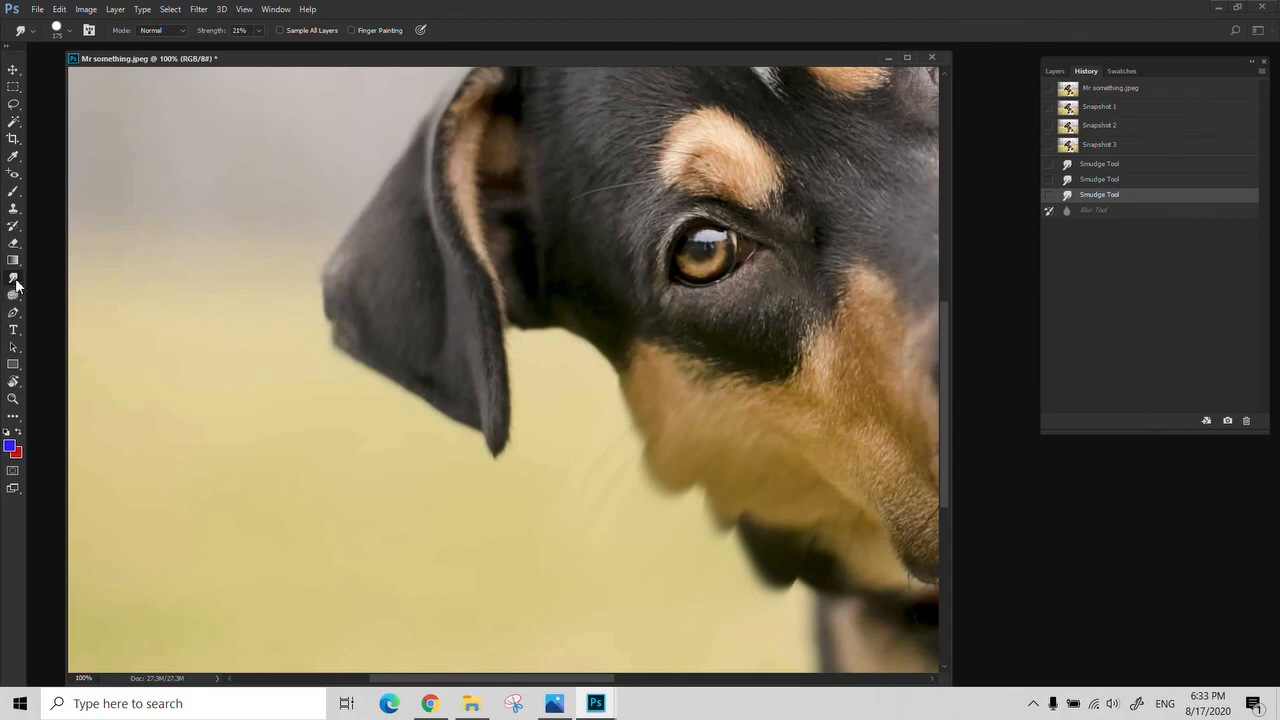
drag(393, 401, 257, 329)
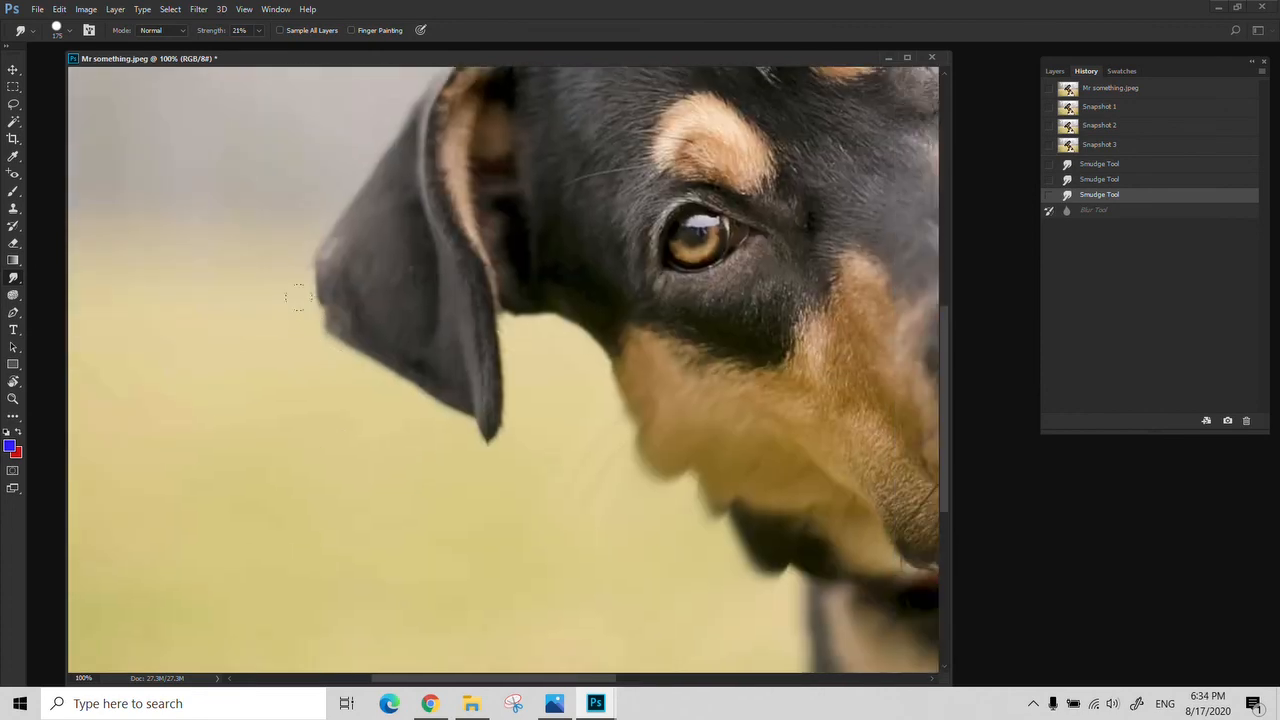
drag(305, 300, 467, 411)
drag(486, 425, 418, 388)
Raise the Smudge strength to 100% and smear the hanging ear downward in several strokes.
click(259, 32)
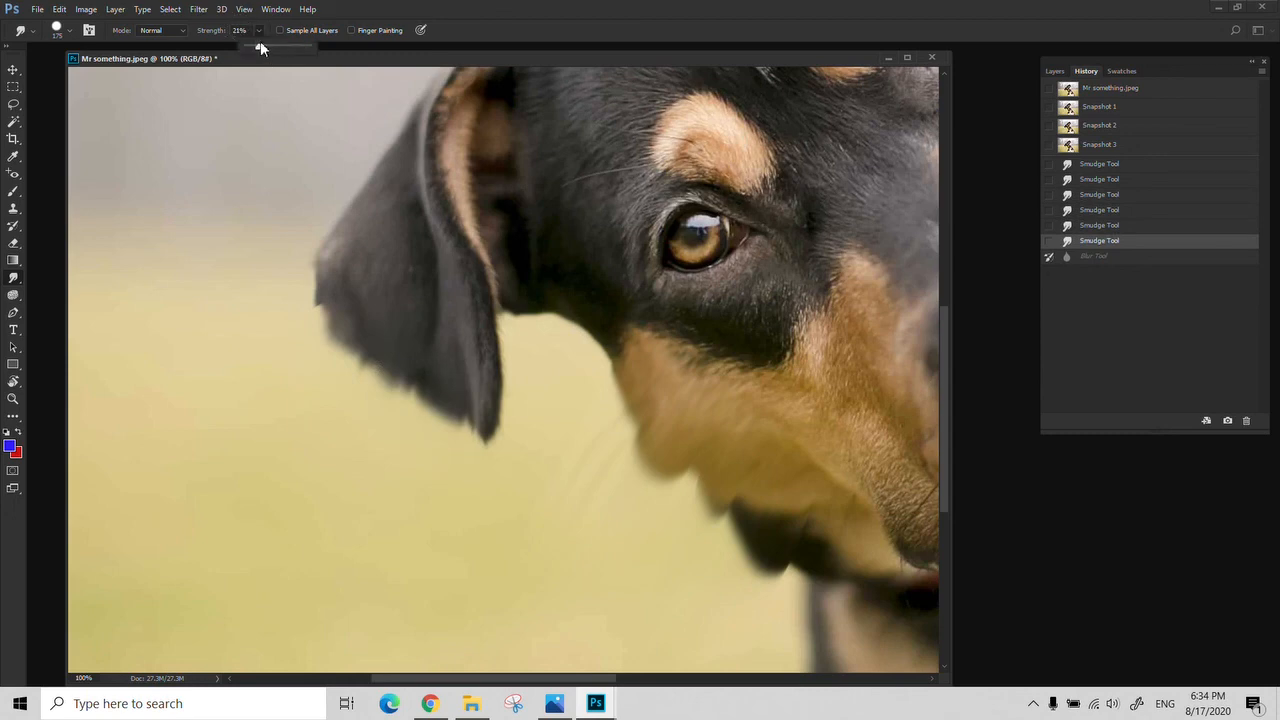
mouse_move(333, 240)
mouse_down()
mouse_move(307, 252)
mouse_move(317, 269)
mouse_up()
mouse_move(391, 312)
mouse_down()
mouse_move(356, 398)
mouse_move(402, 330)
mouse_up()
mouse_move(432, 382)
mouse_down()
mouse_move(420, 436)
mouse_move(440, 500)
mouse_up()
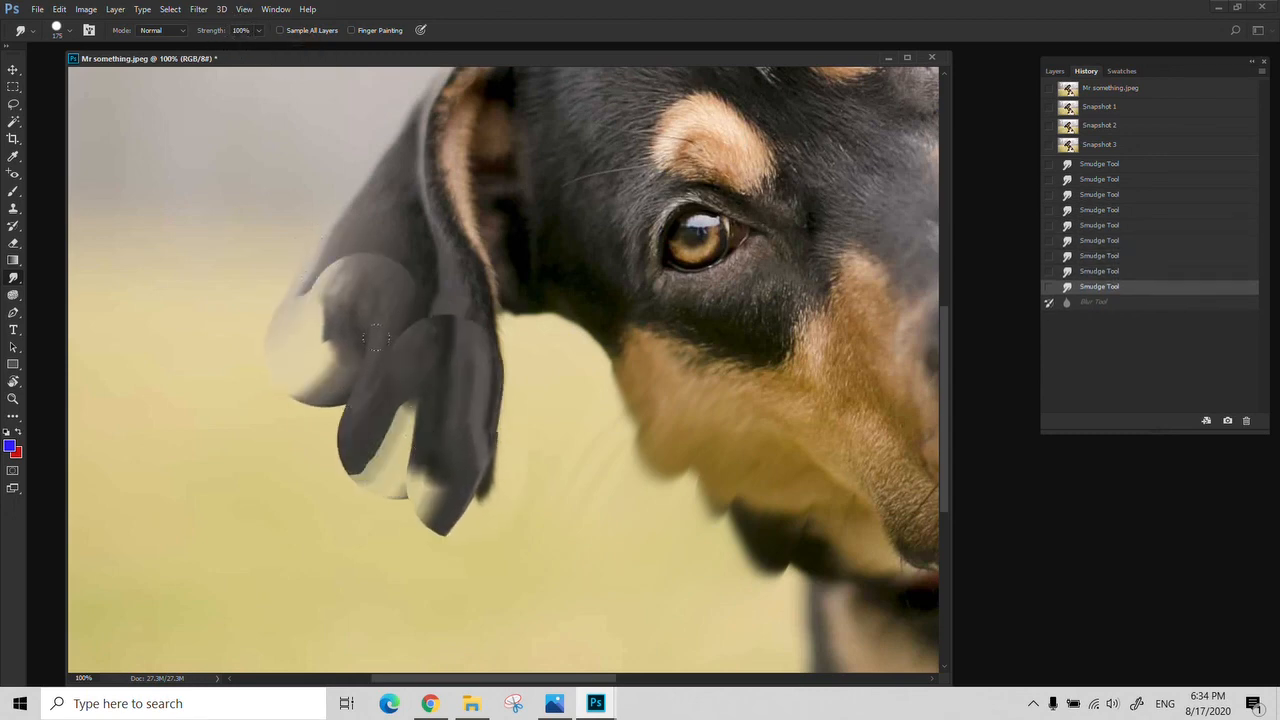
Lower the Smudge strength to 12% and smudge further strokes around the smeared ear.
click(203, 46)
drag(383, 179, 35, 35)
drag(318, 526, 308, 526)
mouse_move(455, 553)
mouse_down()
mouse_move(355, 548)
mouse_move(323, 384)
mouse_up()
drag(412, 434, 338, 440)
drag(392, 455, 331, 449)
drag(378, 532, 292, 504)
mouse_move(385, 562)
mouse_down()
mouse_move(330, 556)
mouse_move(345, 562)
mouse_up()
drag(384, 462, 696, 667)
drag(563, 494, 491, 639)
Zoom out to 50% and reposition the view to review the smudged ear and jaw on the whole dog.
key(z)
alt+click(495, 372)
alt+click(495, 372)
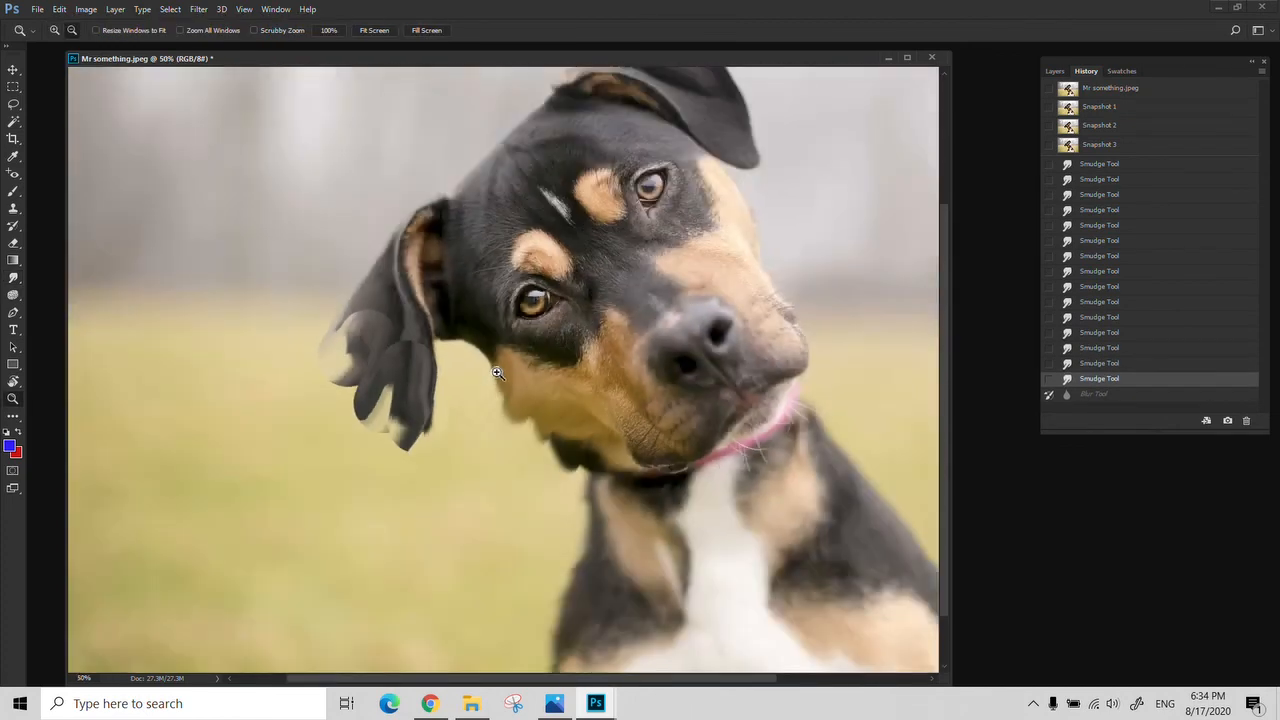
drag(457, 355, 320, 355)
Check the Blur, Sharpen and Smudge tool group, keep the Smudge tool, and browse its brush presets.
click(17, 283)
right_click(17, 287)
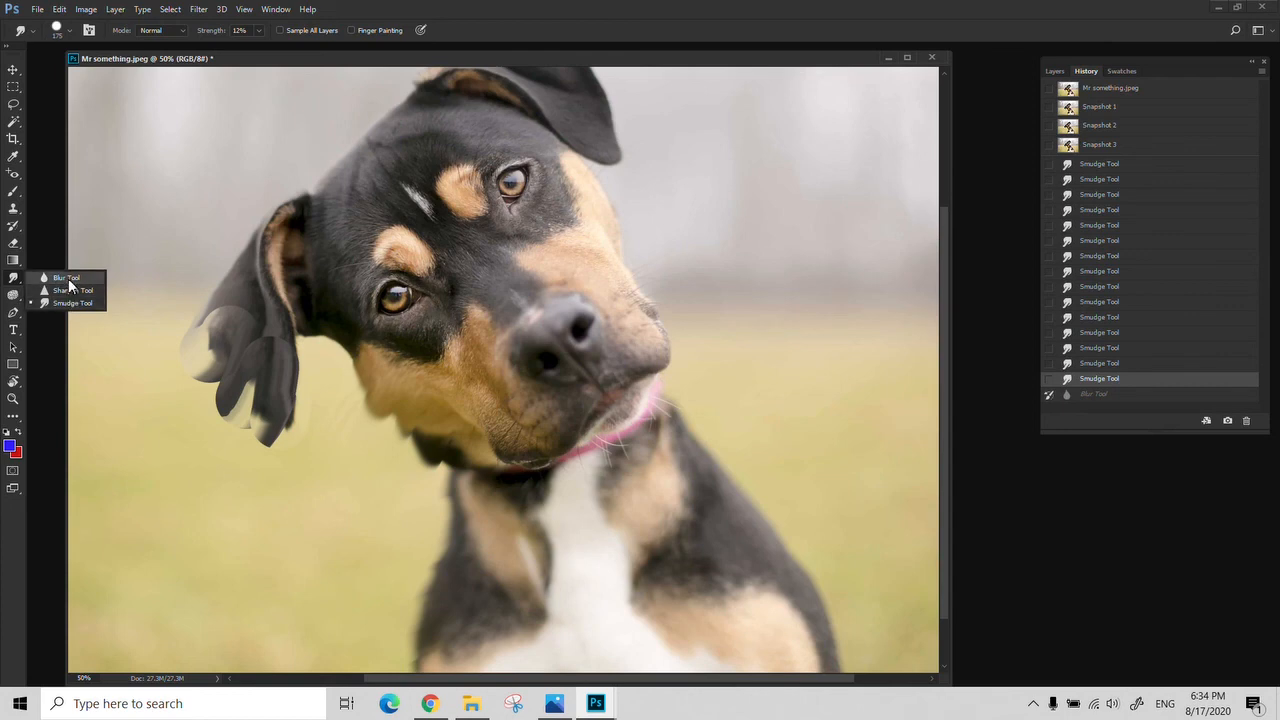
click(71, 303)
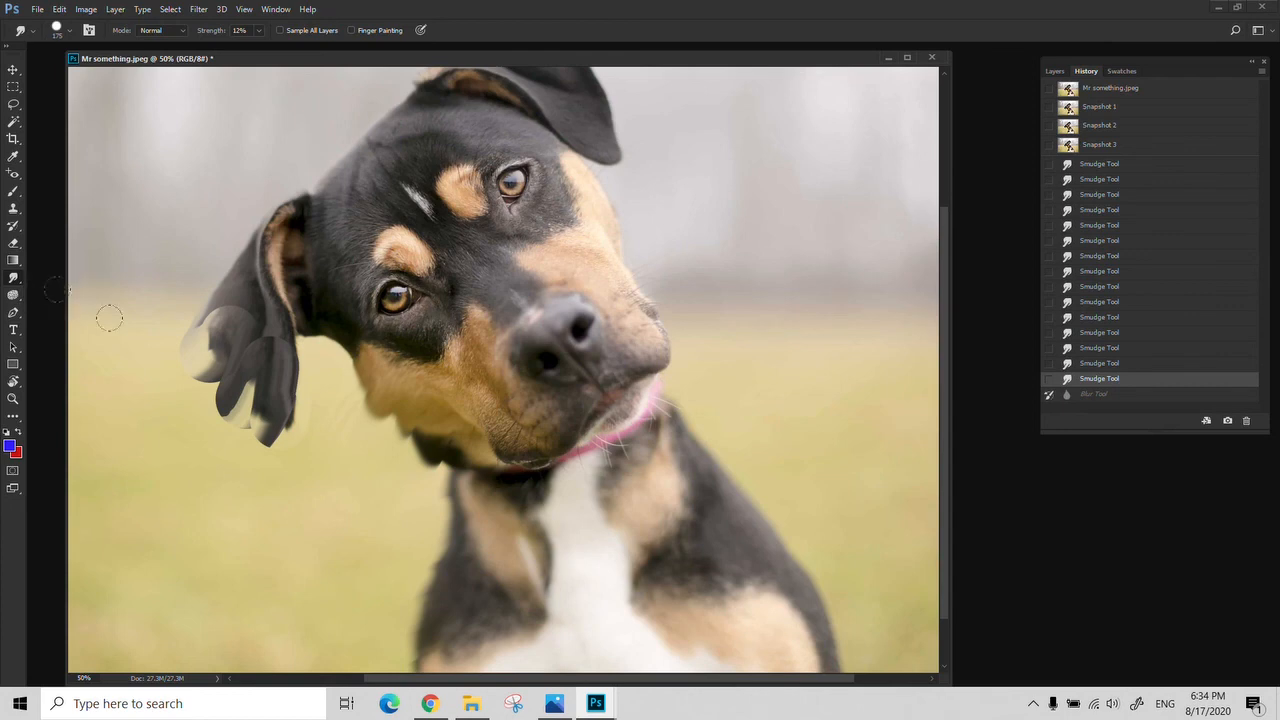
click(58, 32)
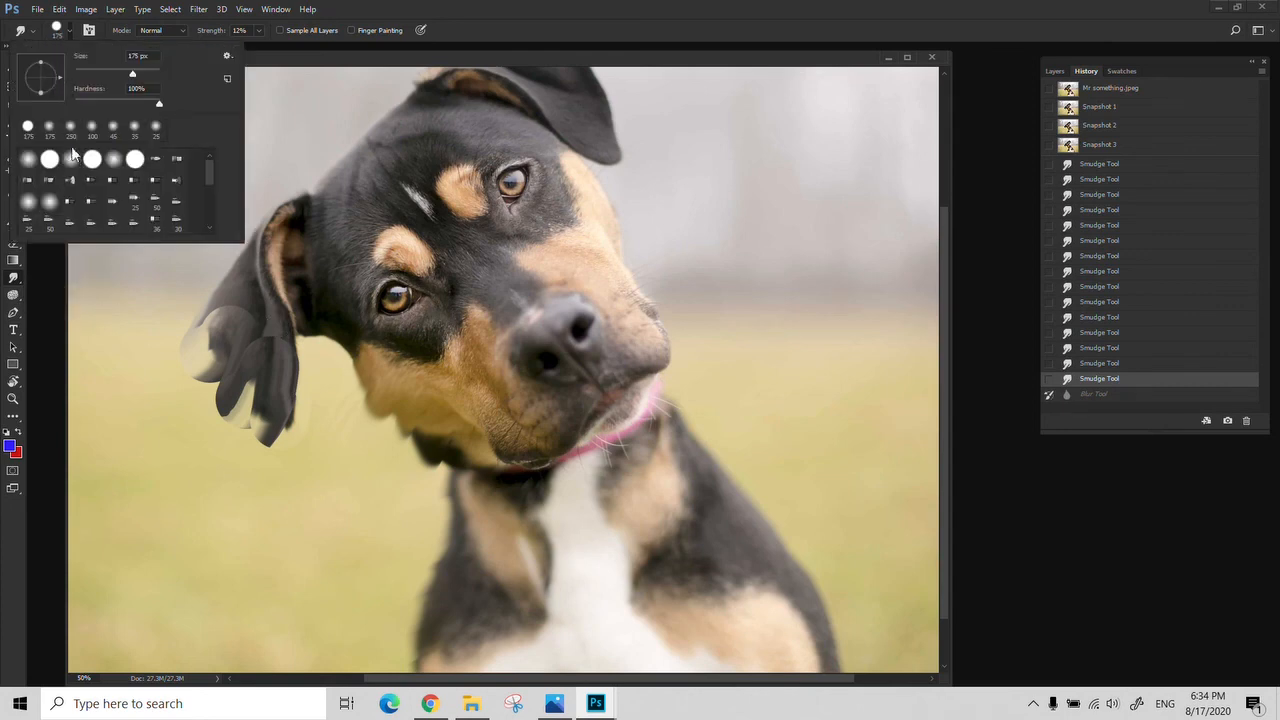
scroll(93, 192, down, 5)
scroll(93, 198, up, 5)
click(292, 55)
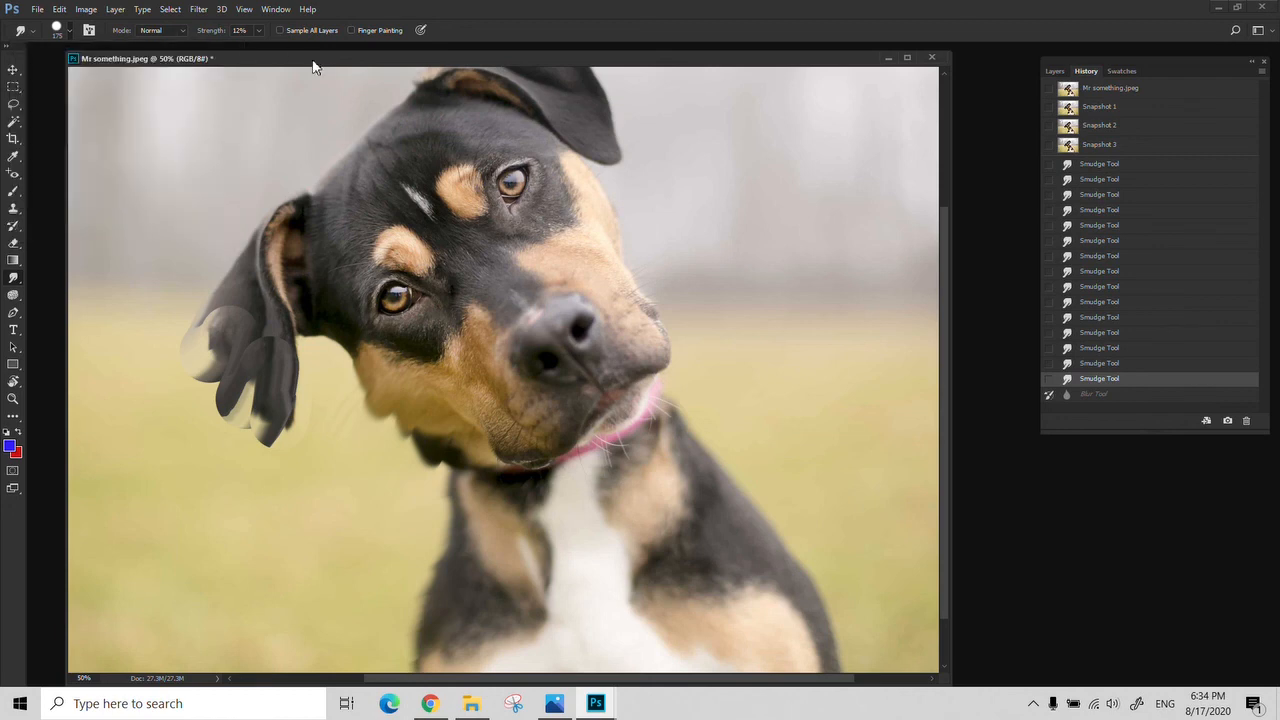
Activate the Blur, Clone Stamp and Brush tools in turn to compare their options, and return to the Blur tool.
right_click(16, 280)
click(60, 278)
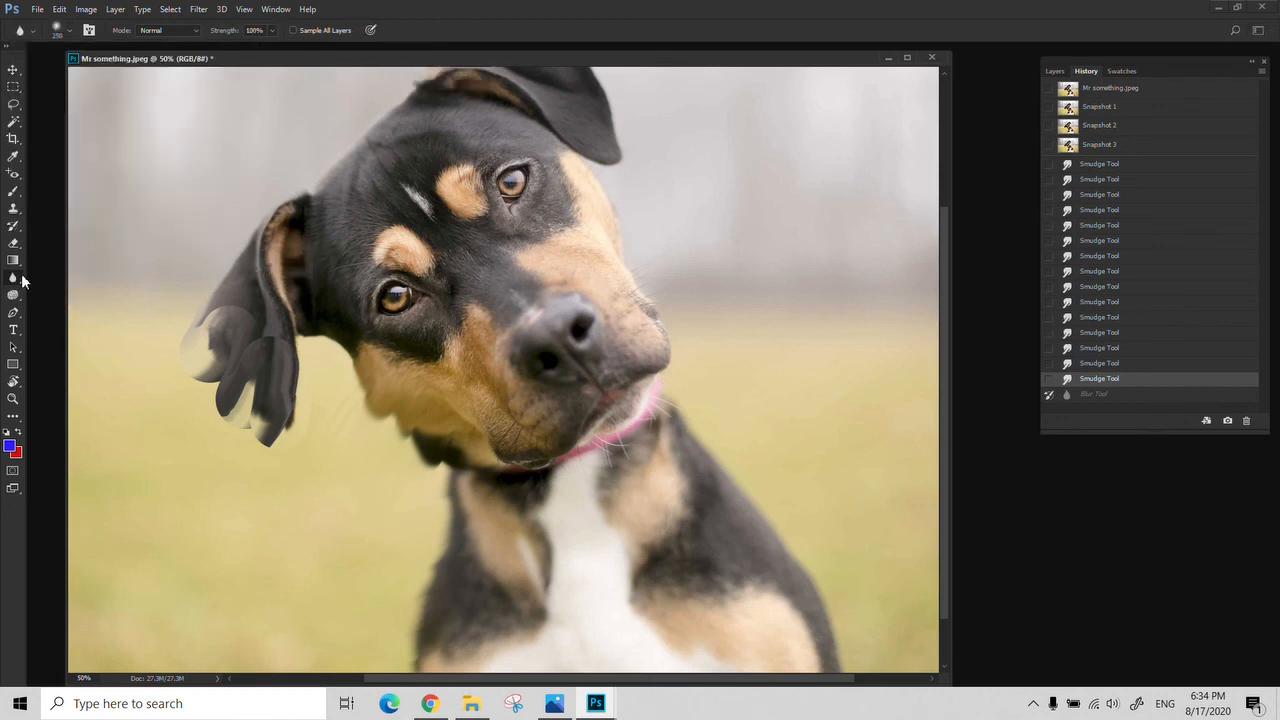
click(14, 209)
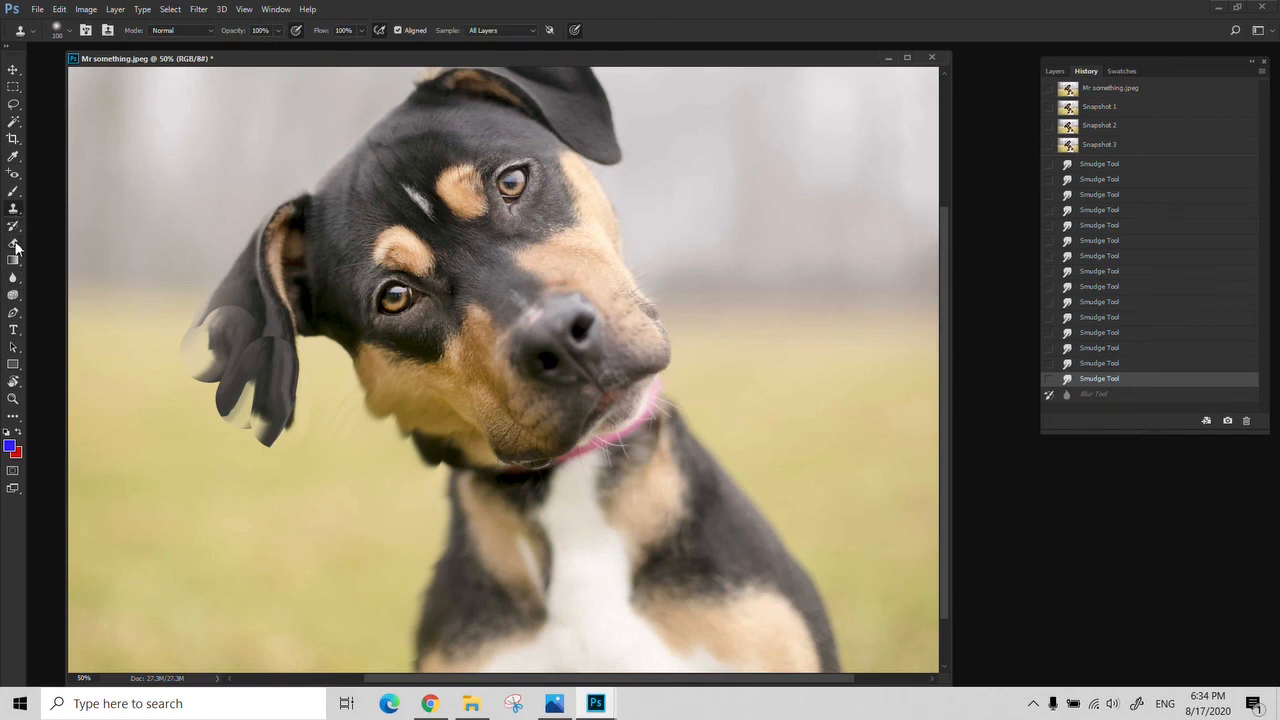
click(13, 191)
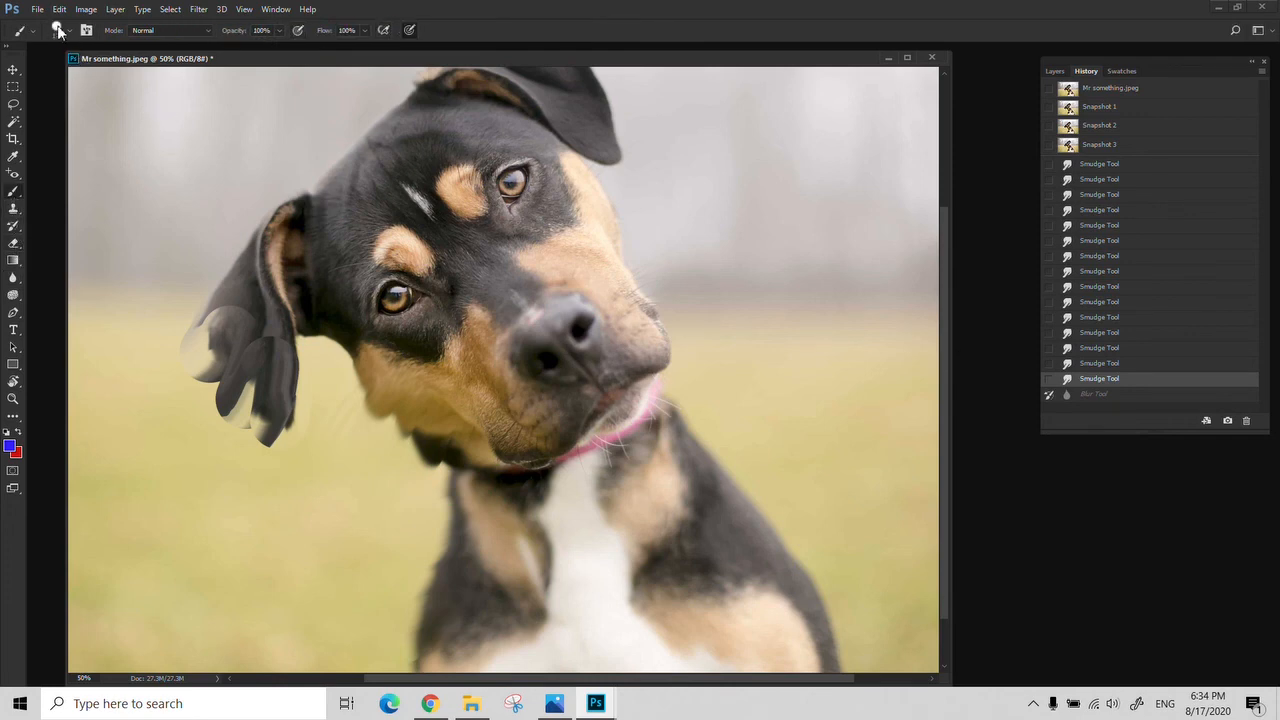
click(14, 278)
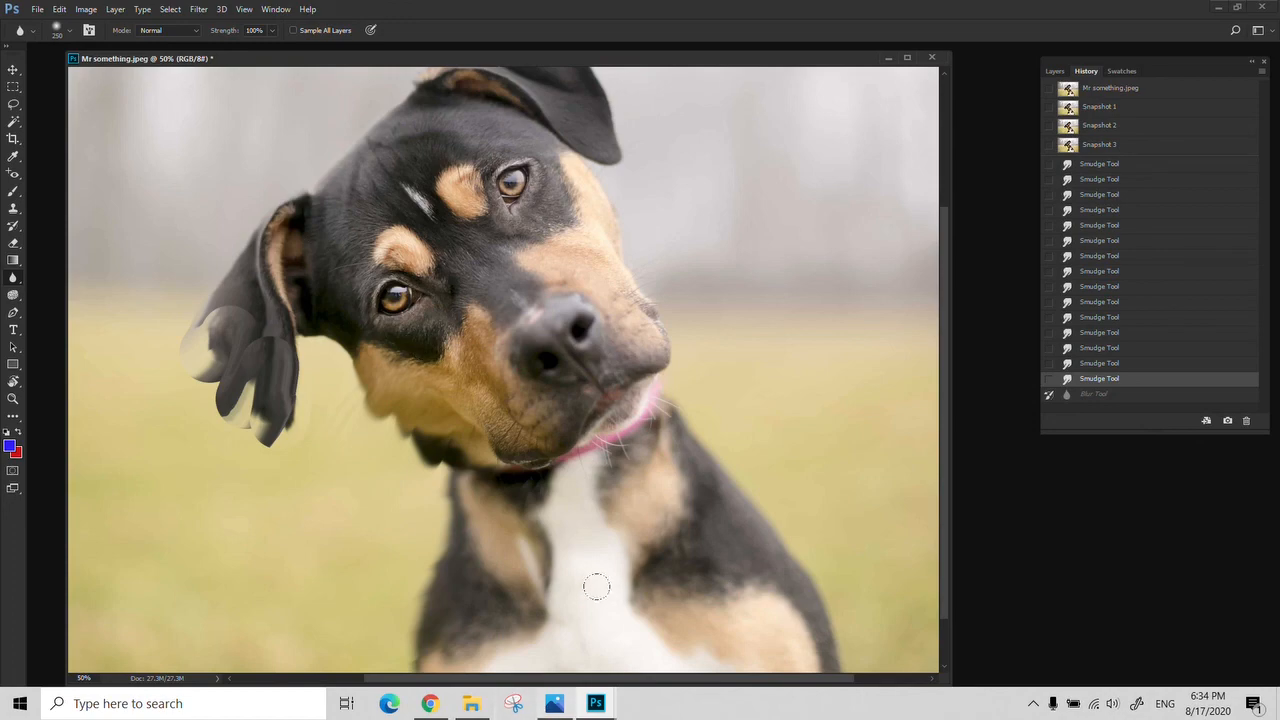
Switch to the Photos app to review the Lesson 4 outline image L4.jpg.
click(554, 703)
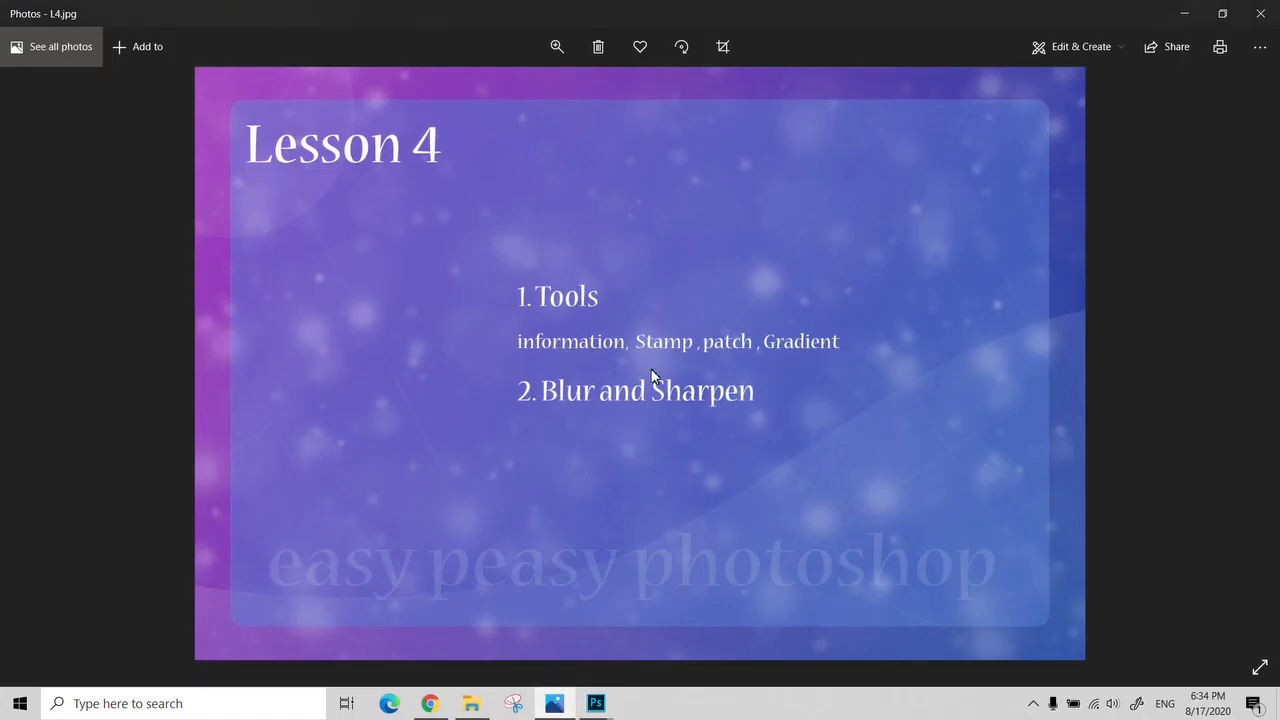